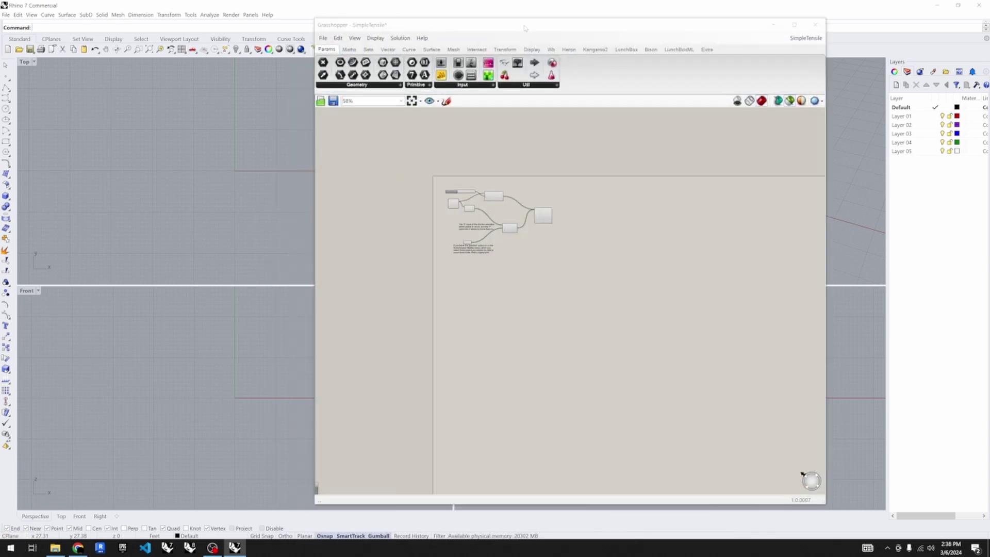
# - Move the Grasshopper window clear of the Rhino viewports and enable the shaded preview of the SimpleTensile definition
pyautogui.moveTo(525, 28); pyautogui.dragTo(677, 31)
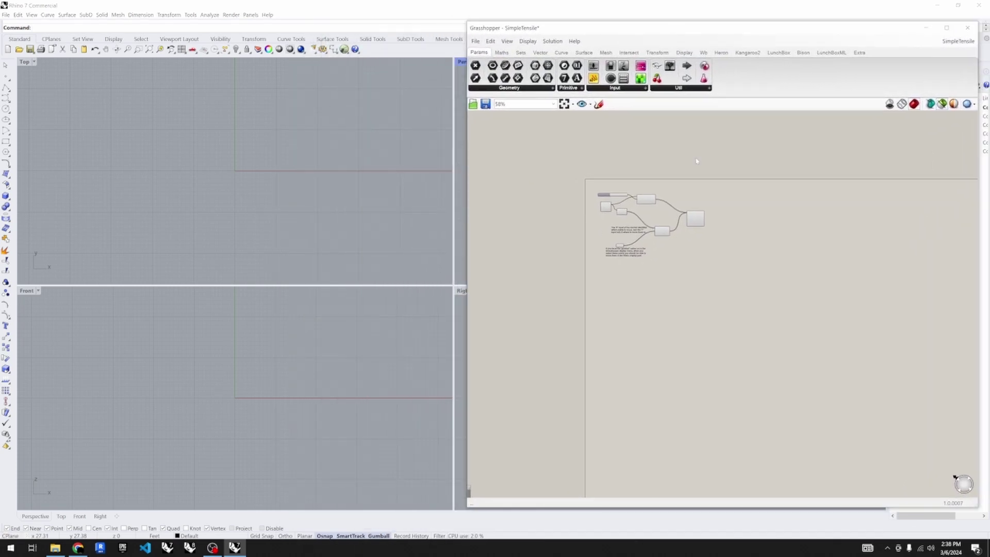
pyautogui.scroll(3, 680, 236)
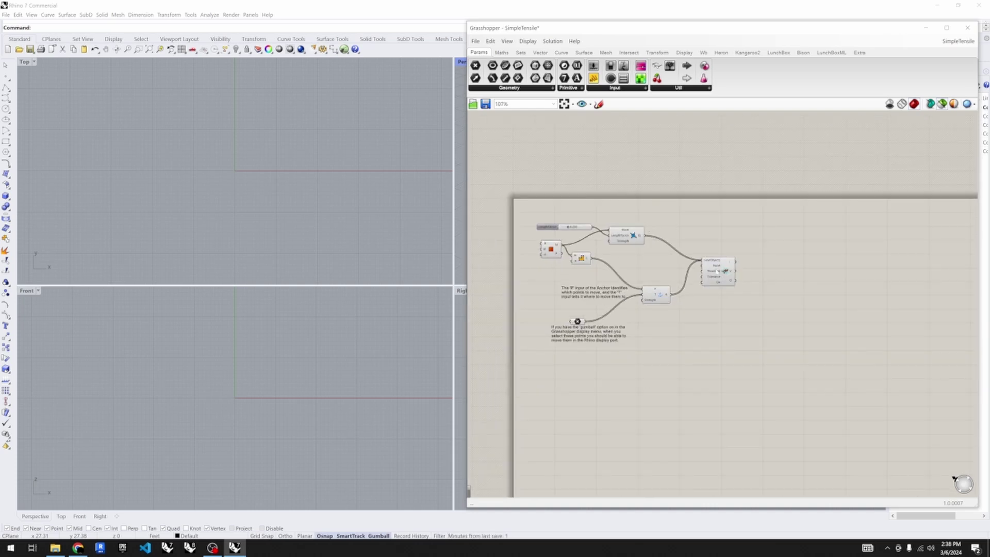
pyautogui.moveTo(718, 272)
pyautogui.click(943, 104)
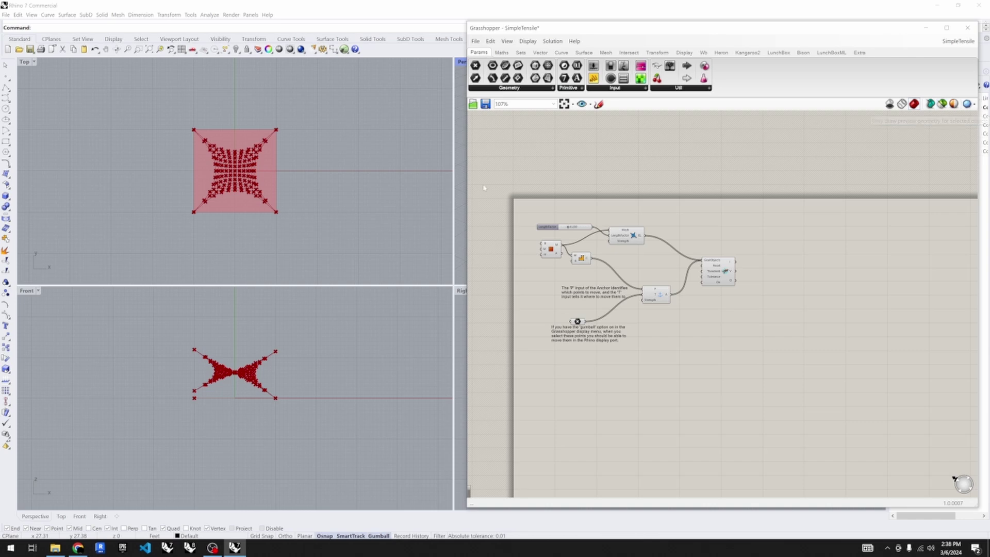
# - Maximize the Perspective viewport and frame the previewed tensile mesh in the visible area
pyautogui.doubleClick(462, 61)
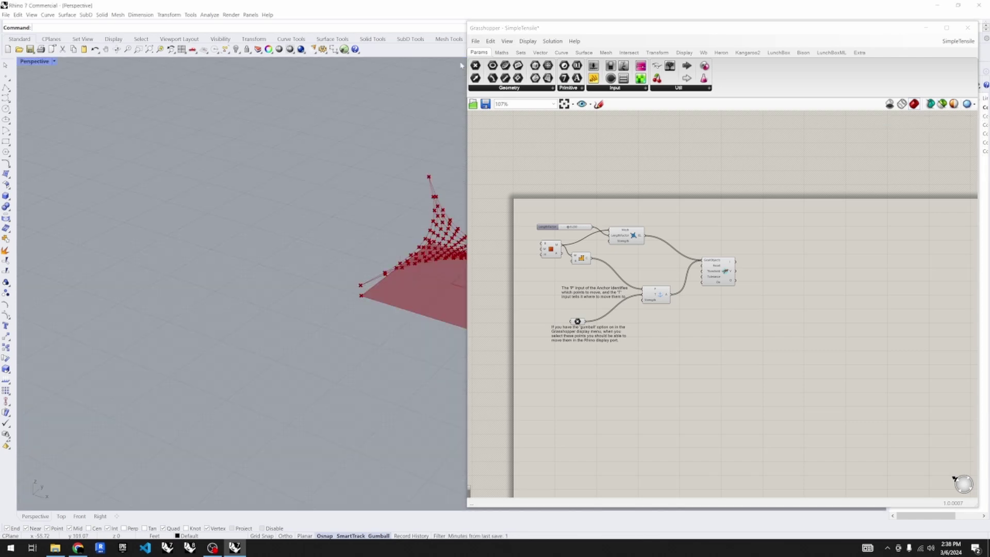
pyautogui.scroll(10, 220, 237)
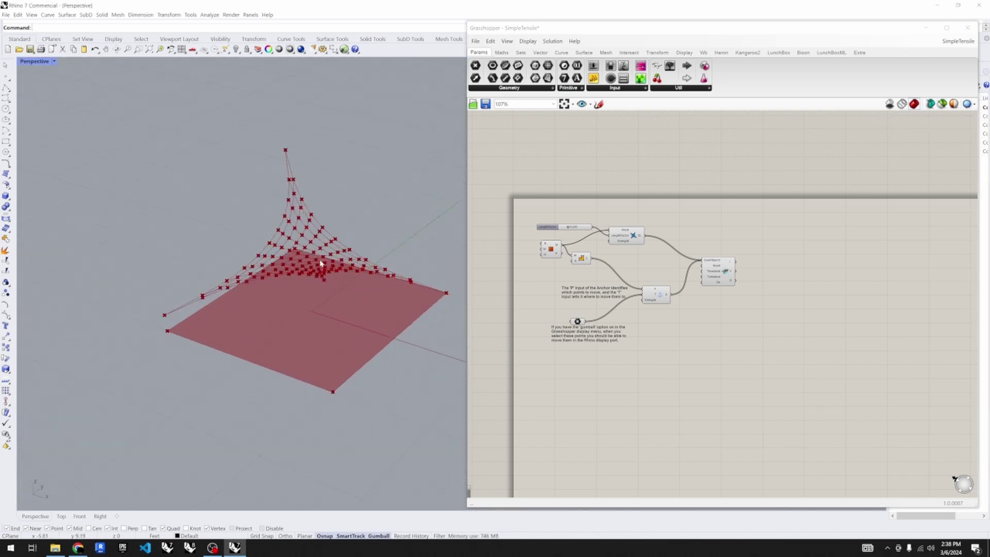
pyautogui.scroll(-5, 295, 355)
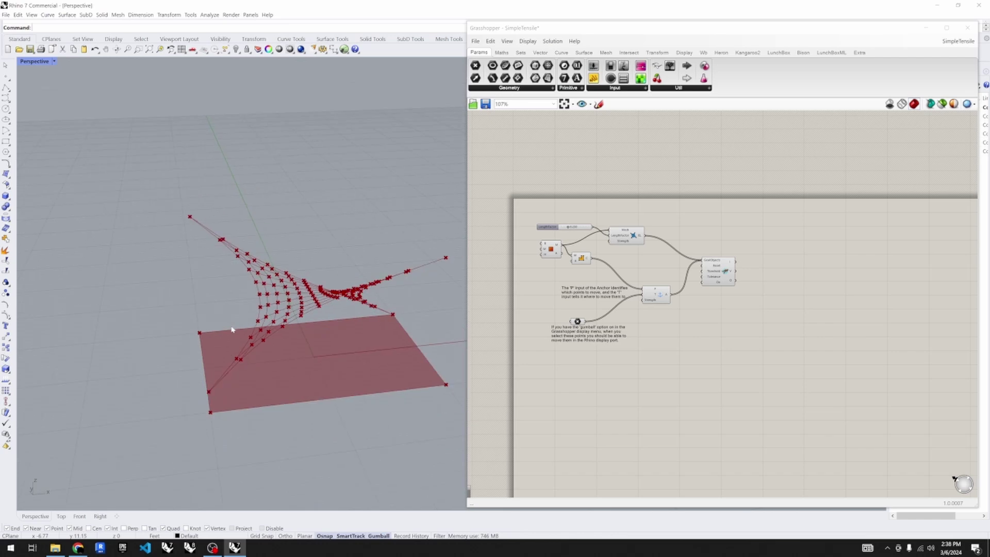
pyautogui.moveTo(297, 354)
pyautogui.mouseDown(button='right')
pyautogui.moveTo(320, 347)
pyautogui.moveTo(308, 336)
pyautogui.moveTo(243, 339)
pyautogui.moveTo(289, 319)
pyautogui.moveTo(330, 346)
pyautogui.moveTo(331, 376)
pyautogui.moveTo(327, 345)
pyautogui.moveTo(309, 339)
pyautogui.moveTo(312, 356)
pyautogui.mouseUp(button='right')
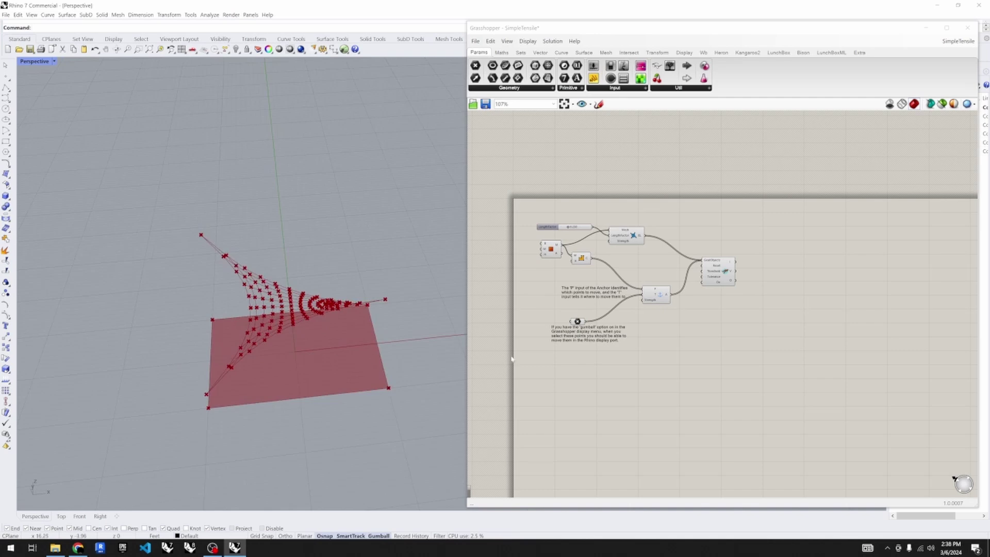
# - Add a Kangaroo2 BouncySolver component below the existing solver, after shifting that solver level with the mesh length goal
pyautogui.moveTo(721, 274); pyautogui.dragTo(723, 250)
pyautogui.click(740, 278)
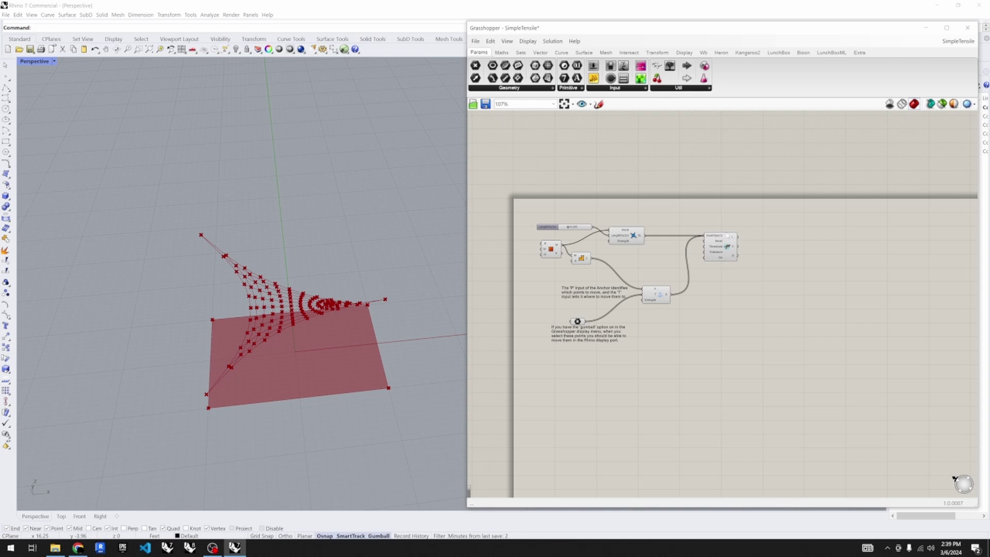
pyautogui.click(748, 54)
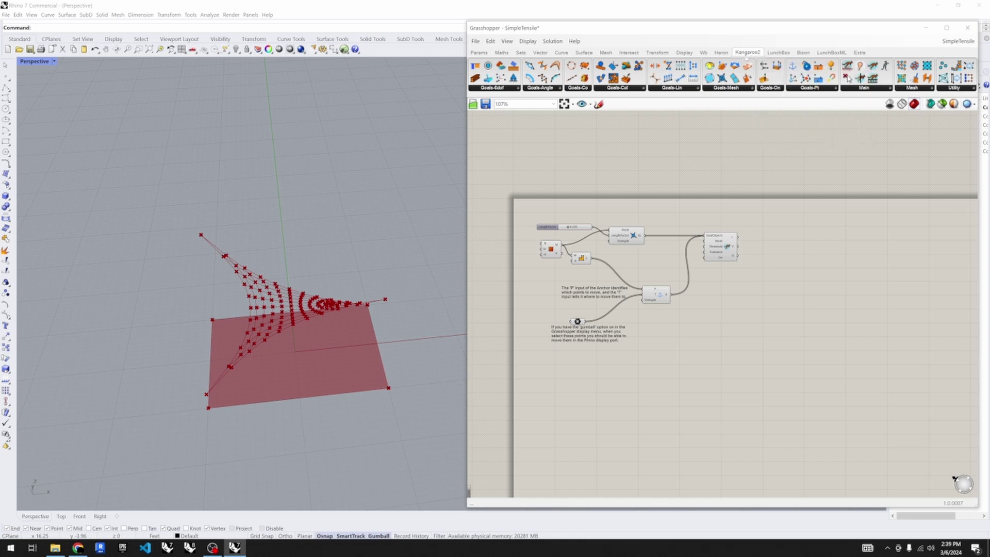
pyautogui.click(868, 88)
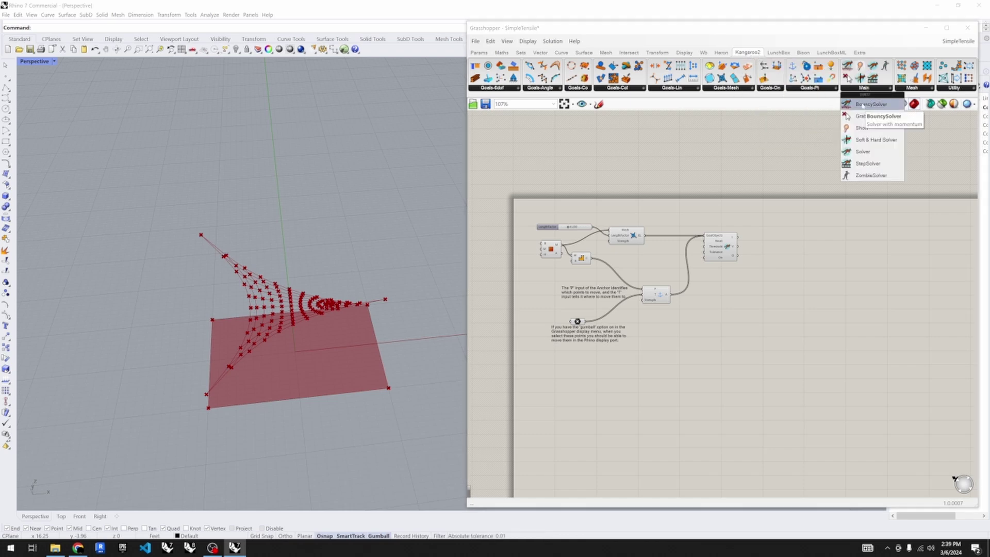
pyautogui.click(862, 105)
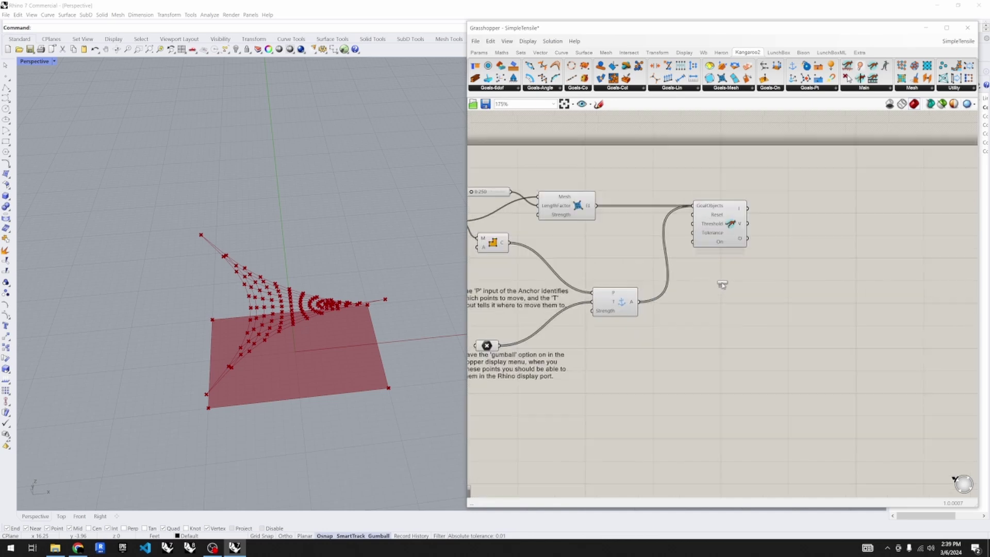
pyautogui.scroll(3, 713, 284)
pyautogui.click(725, 297)
pyautogui.moveTo(724, 297); pyautogui.dragTo(725, 303)
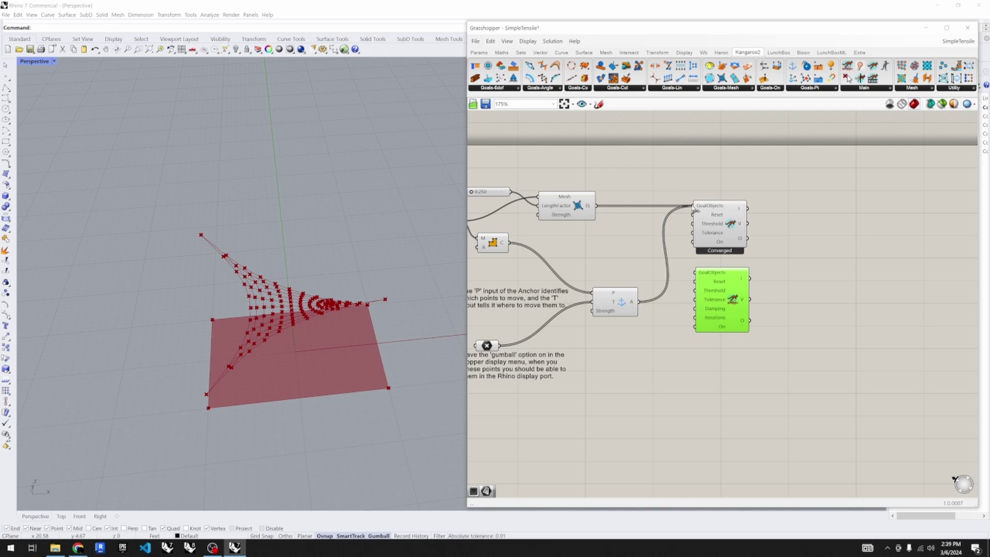
# - Transfer the GoalObjects wires from the old solver to the BouncySolver, delete the old solver, and put the BouncySolver in its place
pyautogui.keyDown('ctrl'); pyautogui.keyDown('shift'); pyautogui.moveTo(696, 208); pyautogui.dragTo(724, 305); pyautogui.keyUp('shift'); pyautogui.keyUp('ctrl')
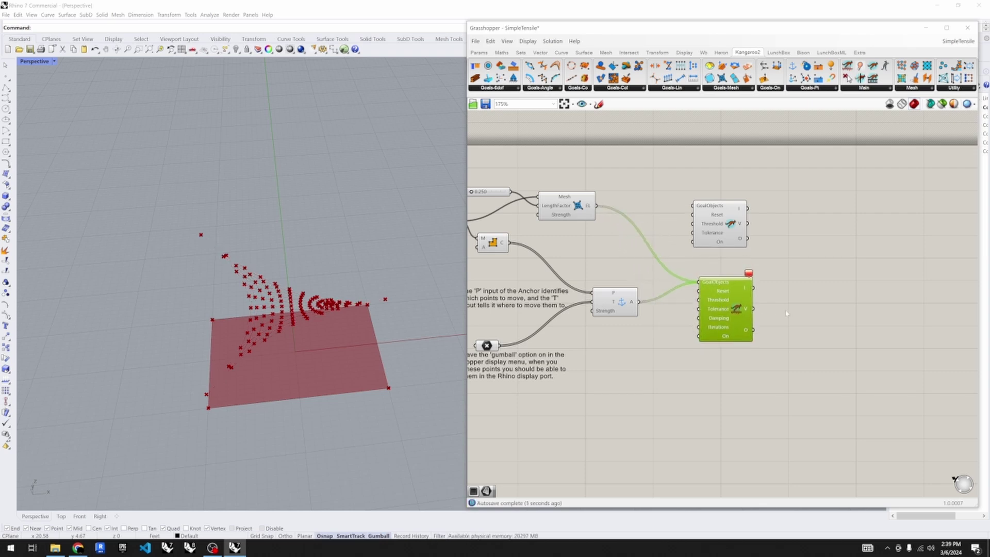
pyautogui.click(751, 266)
pyautogui.click(725, 240)
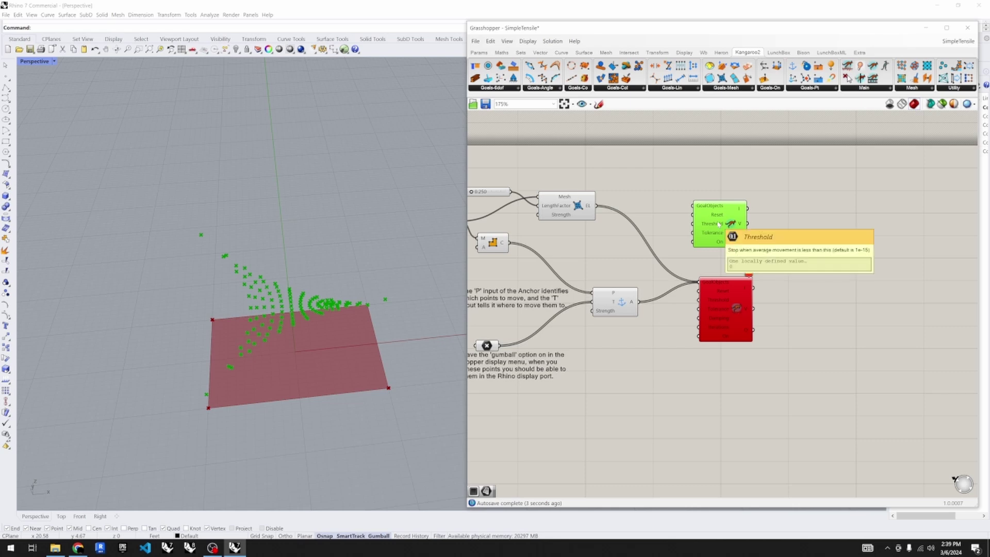
pyautogui.press('Delete')
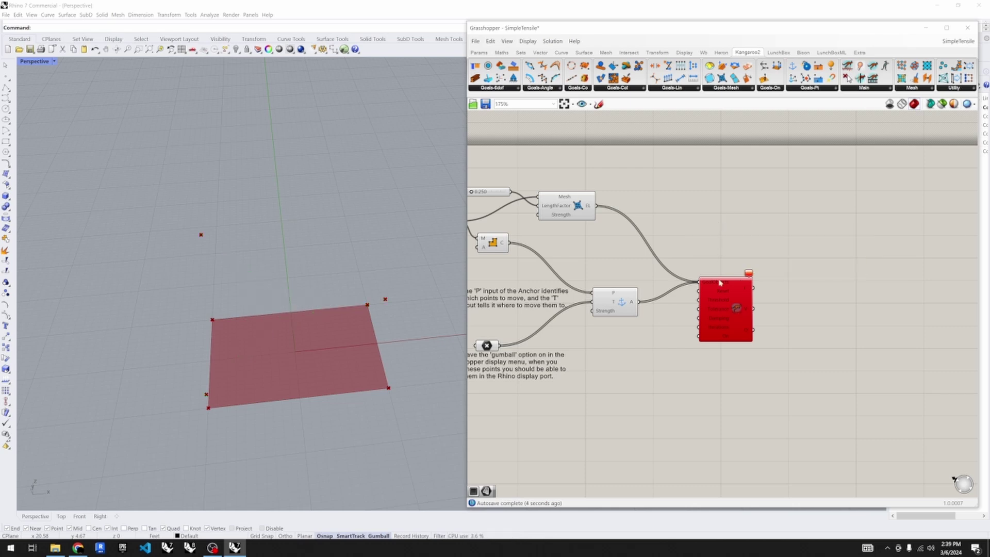
pyautogui.moveTo(723, 316); pyautogui.dragTo(752, 237)
pyautogui.click(713, 316)
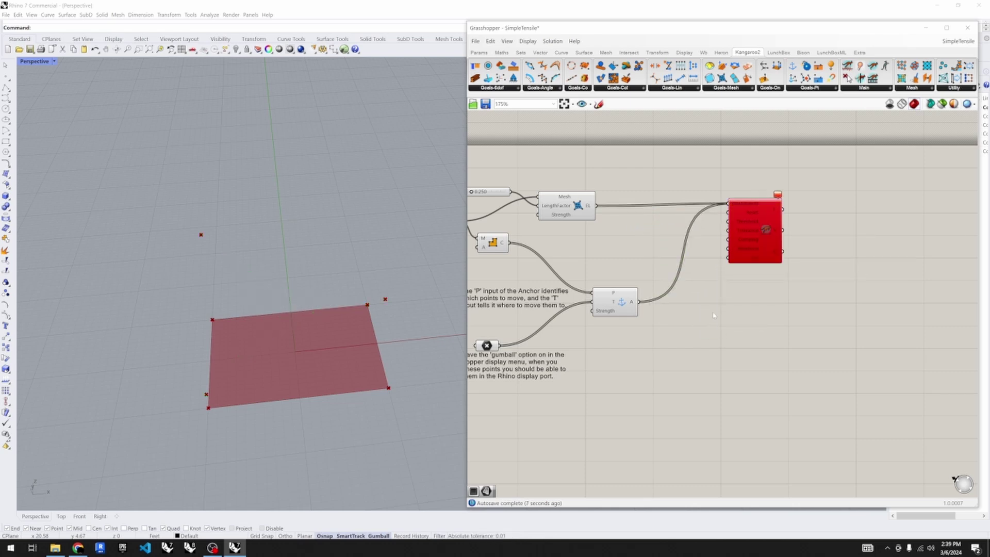
# - Add a Button component, connect it to the BouncySolver's Reset input, and trigger it to restart the simulation
pyautogui.doubleClick(713, 315)
pyautogui.write('butt')
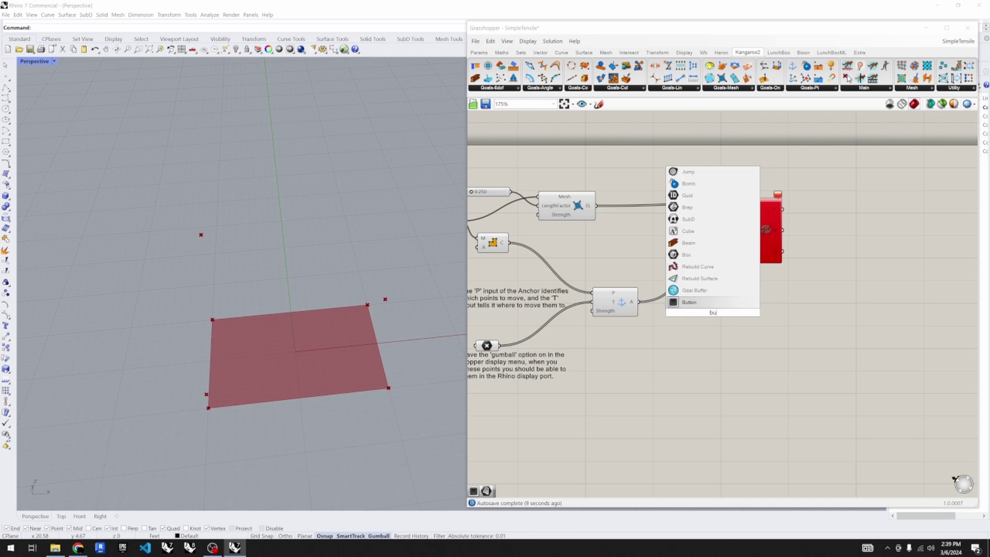
pyautogui.press('Return')
pyautogui.moveTo(738, 313); pyautogui.dragTo(729, 214)
pyautogui.click(727, 313)
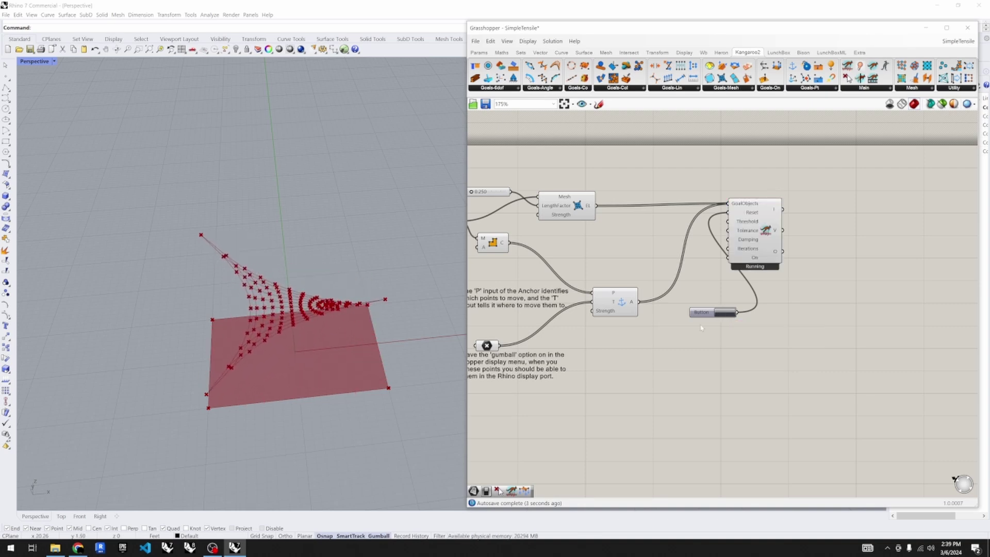
pyautogui.click(724, 312)
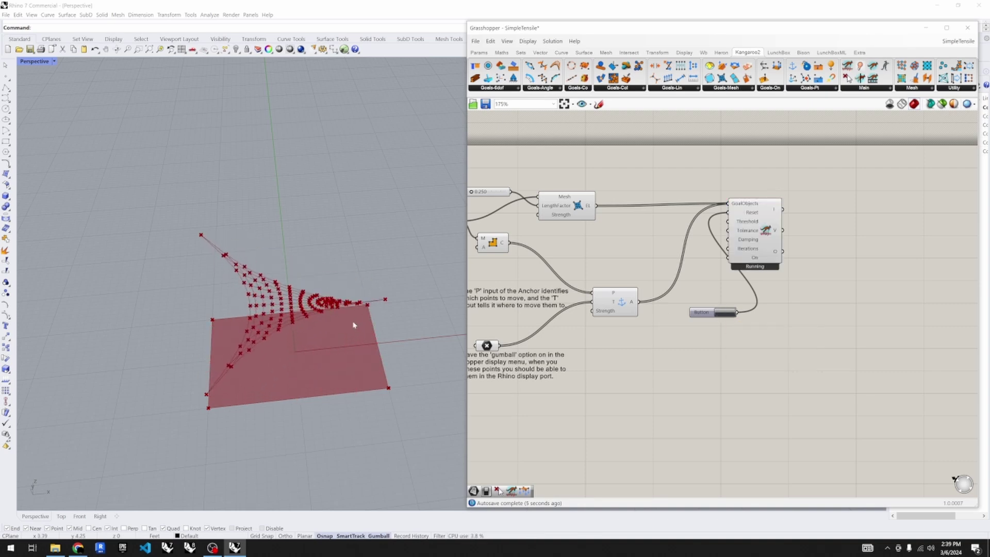
# - Select the anchor target Point parameter and lower two corner points with their gumballs, by about 2 ft and about 2.7 ft
pyautogui.scroll(-2, 482, 320)
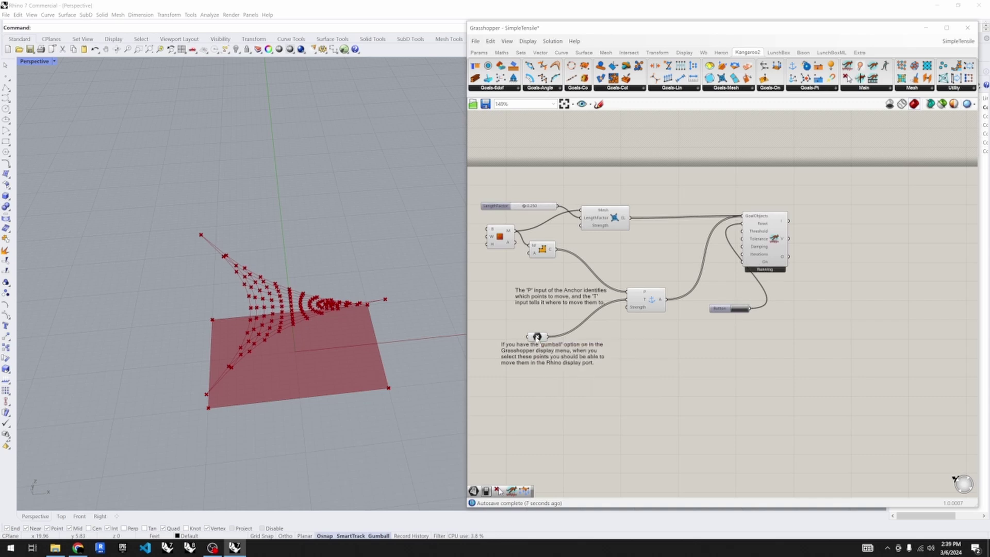
pyautogui.click(537, 337)
pyautogui.moveTo(356, 356); pyautogui.dragTo(338, 333, button='right')
pyautogui.scroll(-4, 310, 327)
pyautogui.scroll(6, 328, 272)
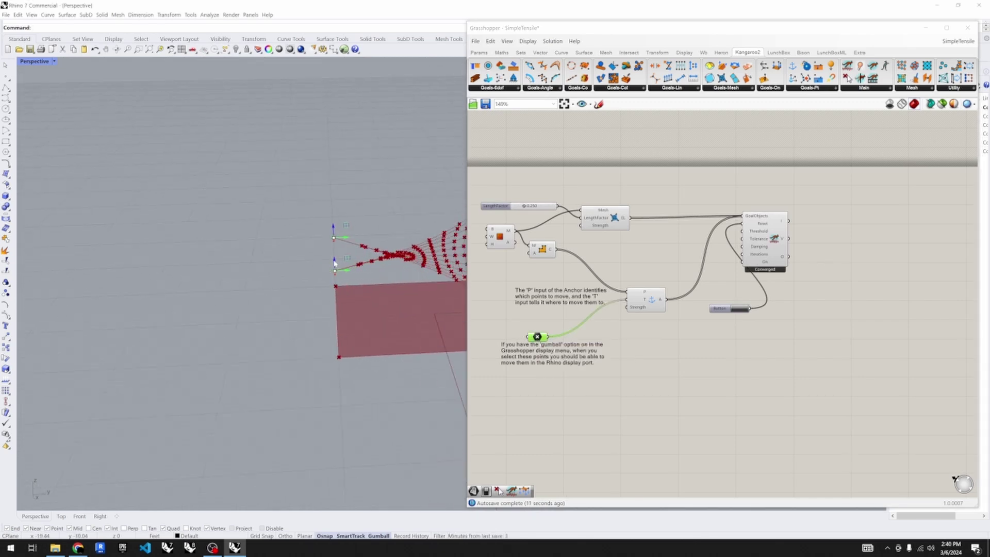
pyautogui.moveTo(328, 272); pyautogui.dragTo(314, 286)
pyautogui.scroll(-7, 303, 292)
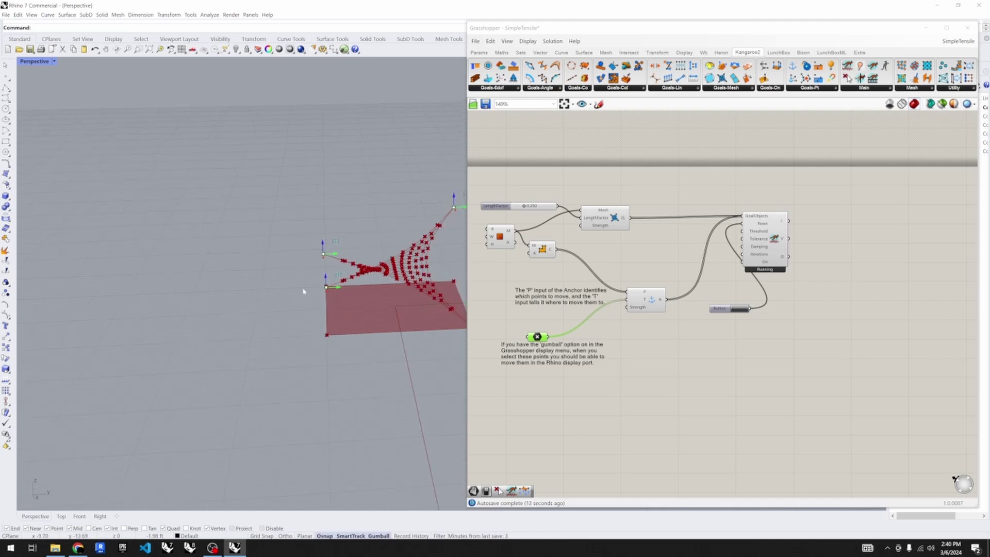
pyautogui.scroll(6, 371, 263)
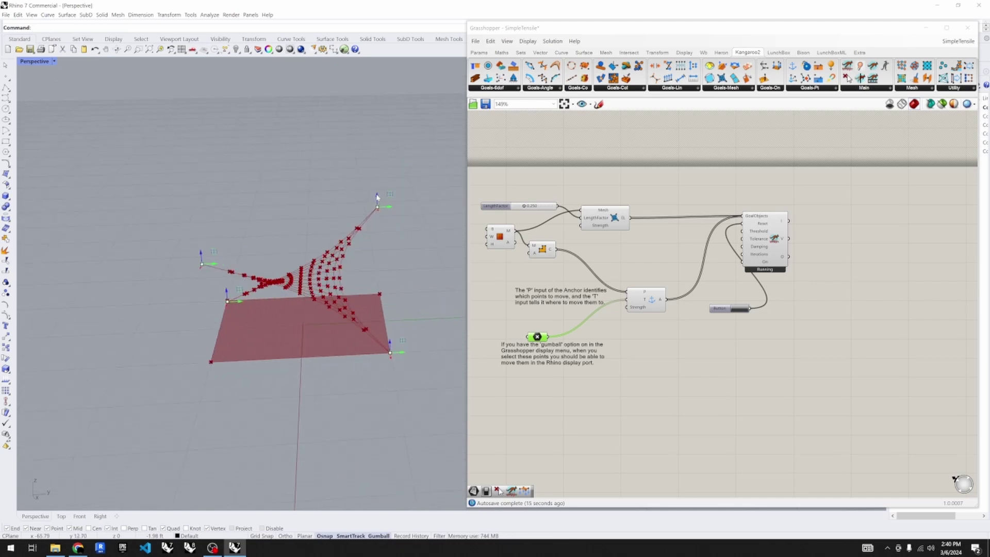
pyautogui.moveTo(377, 197); pyautogui.dragTo(358, 235)
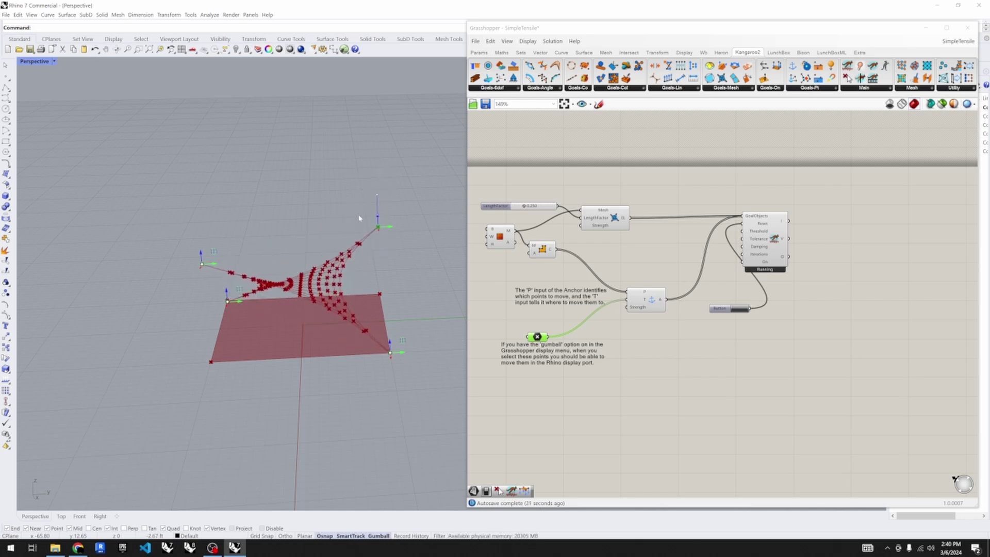
# - Examine the reshaped tensile mesh and its anchor points from above and from low perspective angles
pyautogui.moveTo(261, 336); pyautogui.dragTo(288, 350, button='right')
pyautogui.scroll(-3, 298, 305)
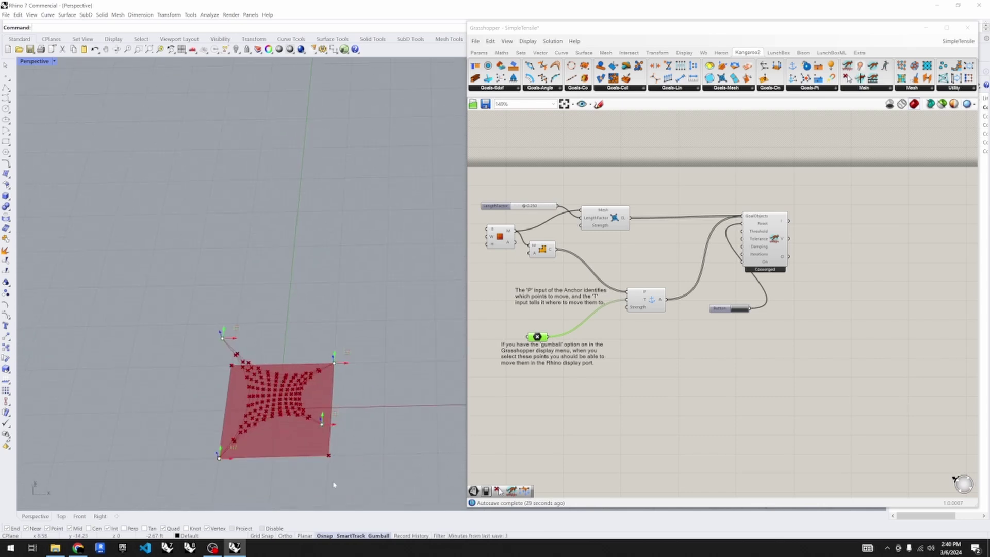
pyautogui.scroll(-3, 241, 343)
pyautogui.scroll(-1, 240, 343)
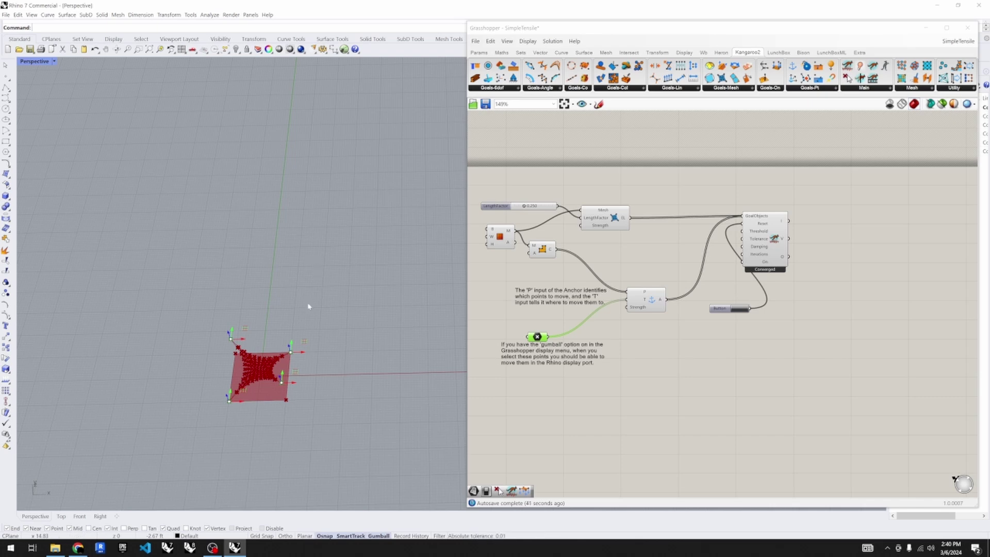
pyautogui.moveTo(370, 351); pyautogui.dragTo(400, 386, button='right')
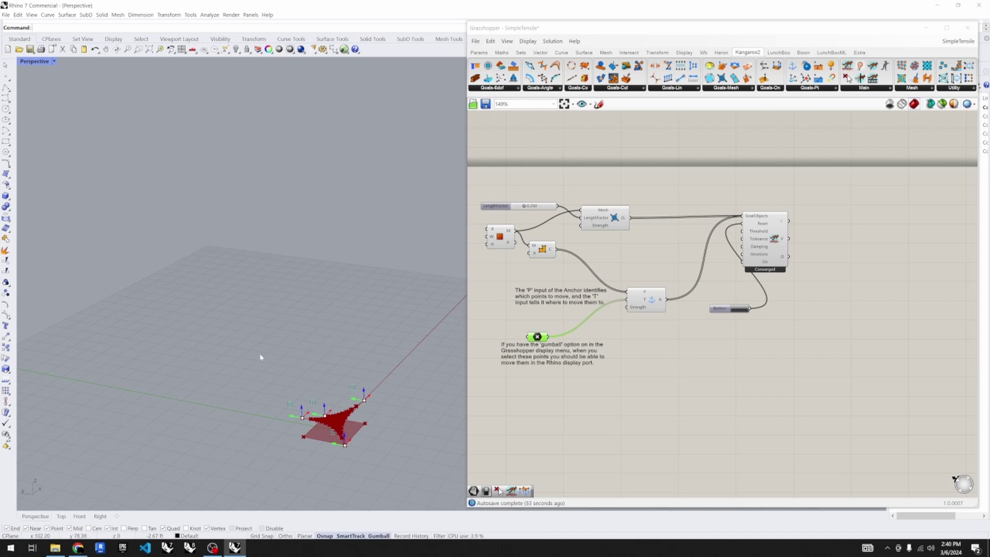
pyautogui.scroll(5, 336, 419)
pyautogui.scroll(-4, 335, 387)
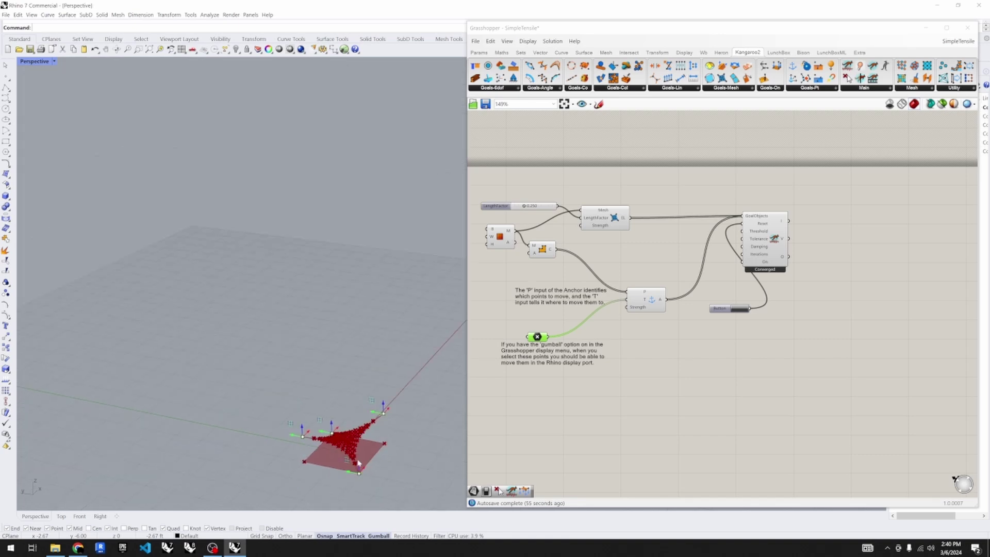
pyautogui.moveTo(335, 383); pyautogui.dragTo(347, 376, button='right')
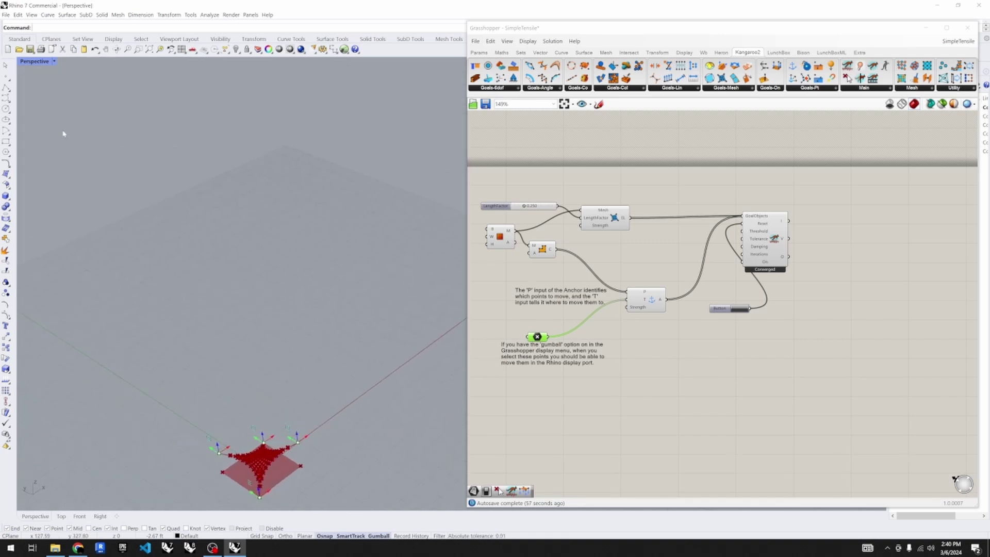
# - Draw a corner-to-corner rectangular plane surface on open ground behind the tensile mesh and show its control points
pyautogui.click(7, 176)
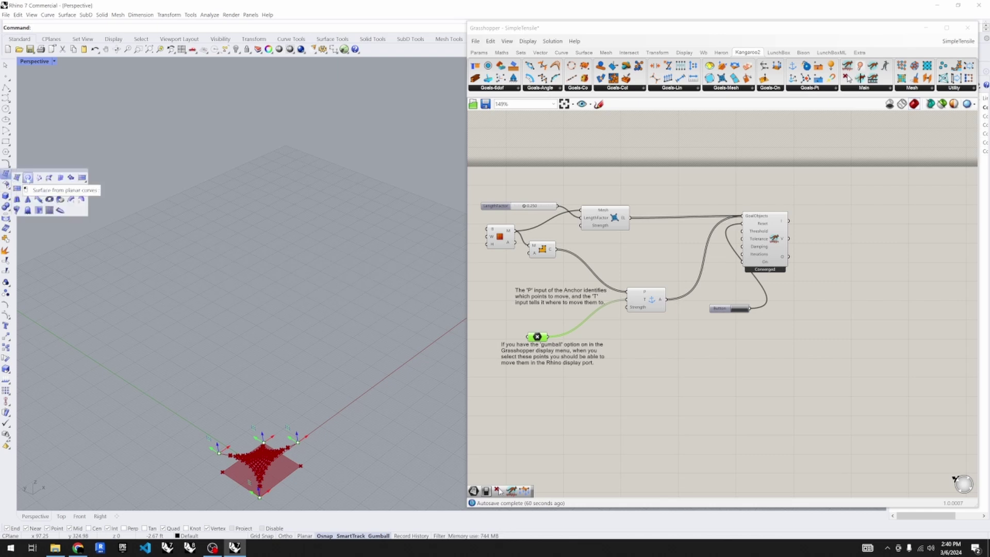
pyautogui.click(81, 179)
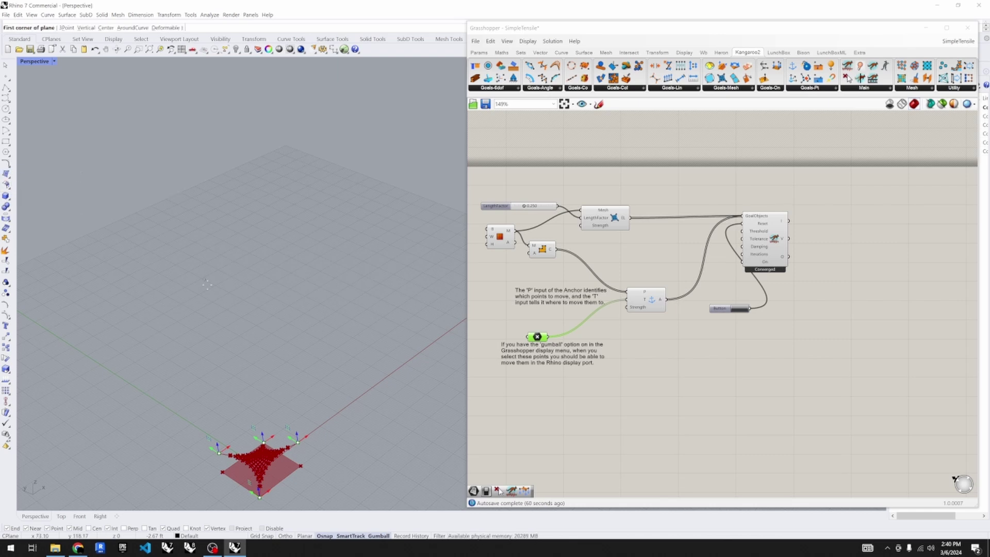
pyautogui.click(259, 409)
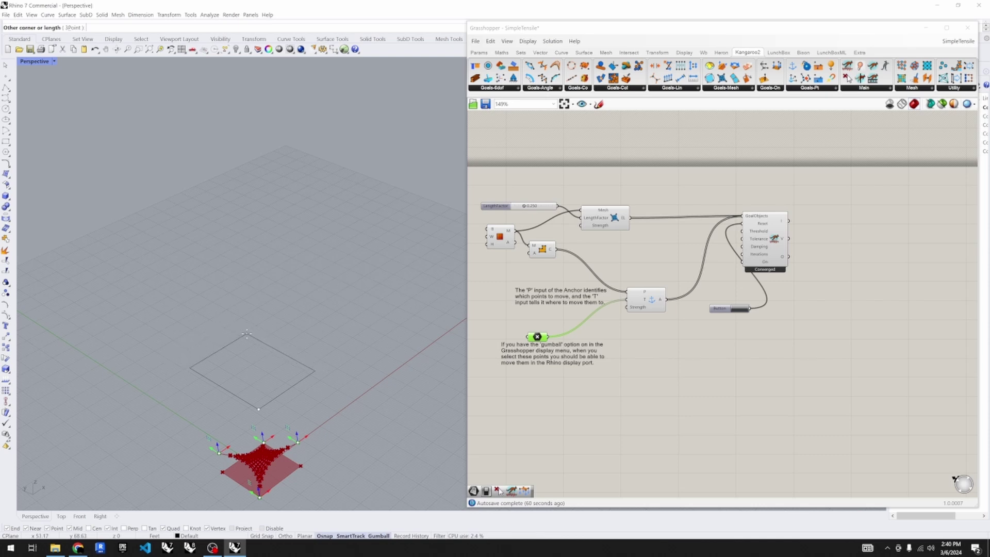
pyautogui.click(247, 334)
pyautogui.scroll(5, 255, 380)
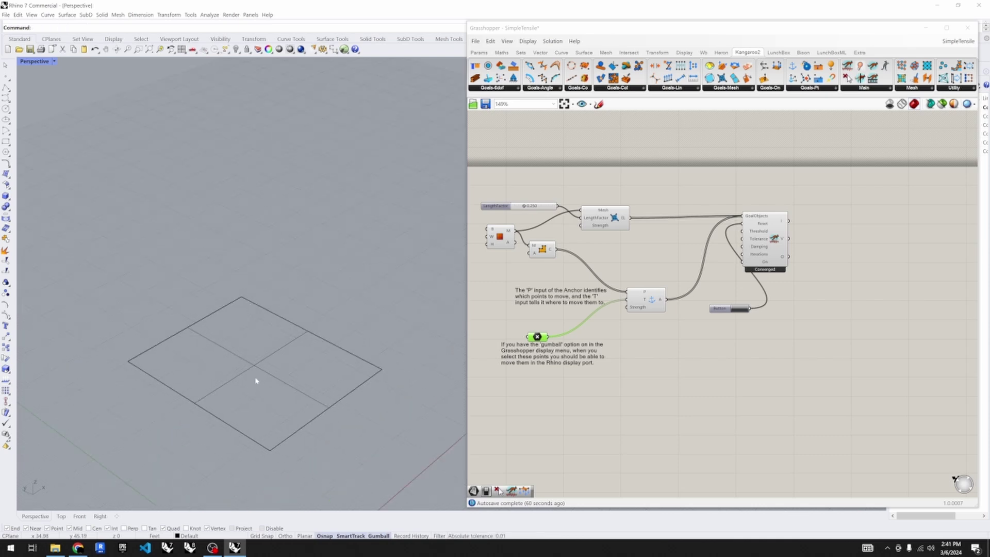
pyautogui.click(288, 385)
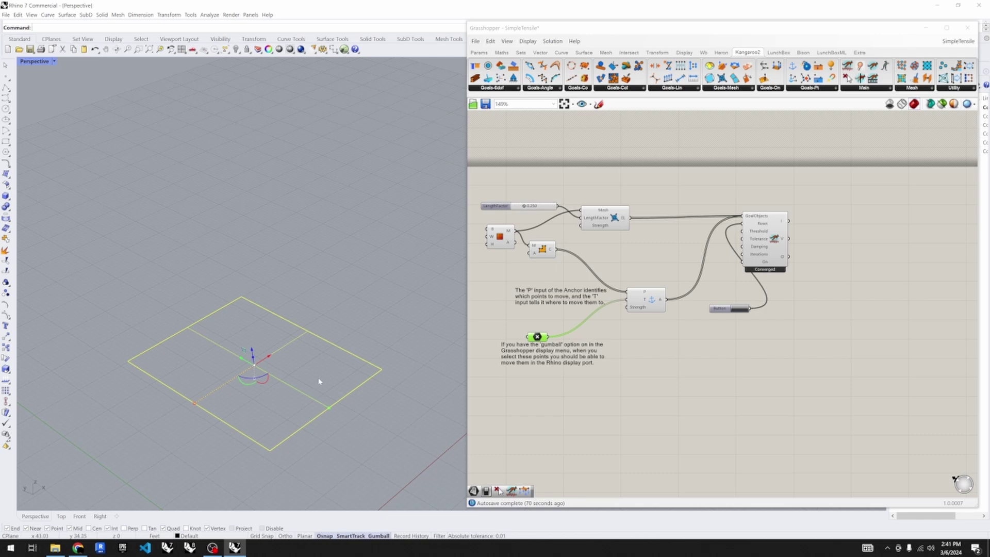
pyautogui.click(345, 387)
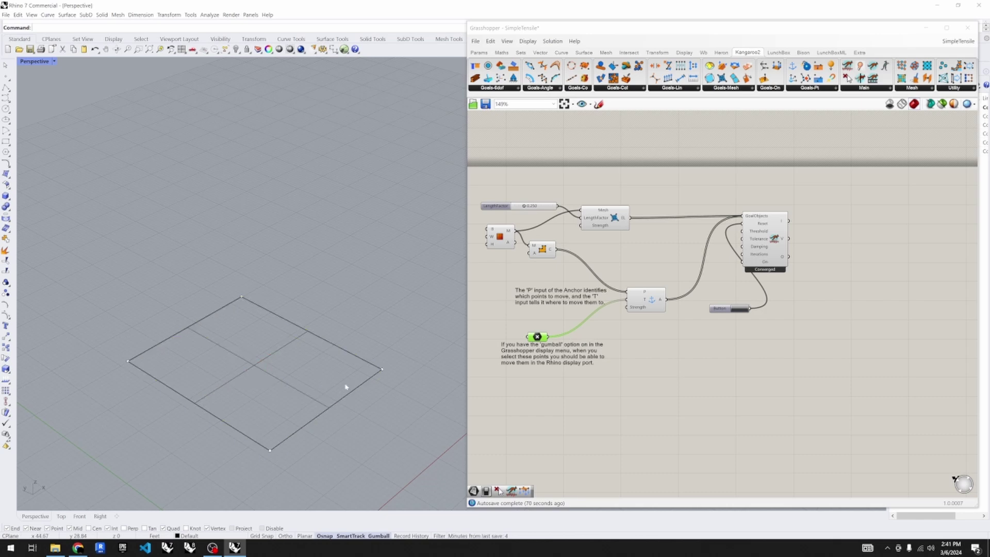
# - Bring the two corner control points at one end of the plane surface closer together to form a tapered trapezoid, and hide its control points
pyautogui.click(382, 370)
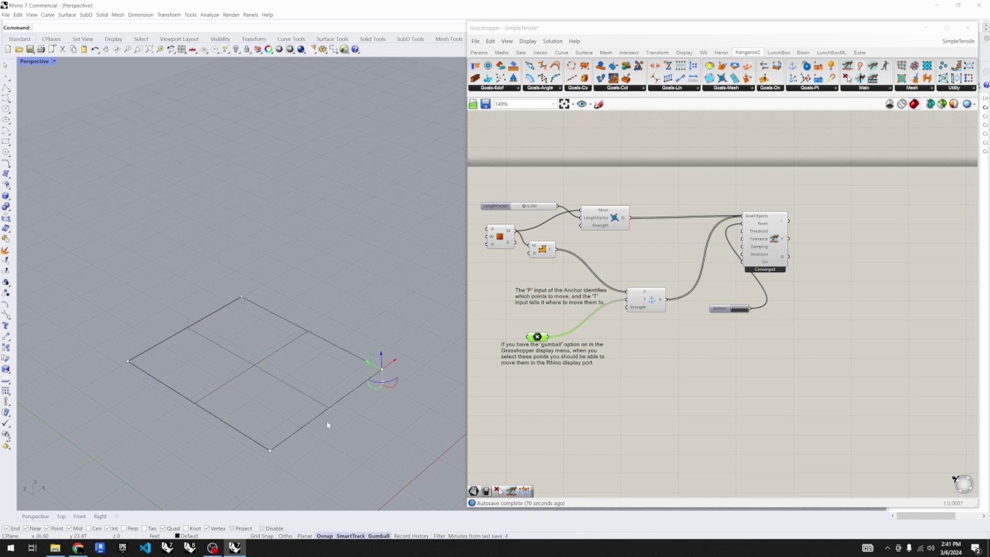
pyautogui.keyDown('shift'); pyautogui.click(270, 453); pyautogui.keyUp('shift')
pyautogui.moveTo(271, 452); pyautogui.dragTo(314, 419)
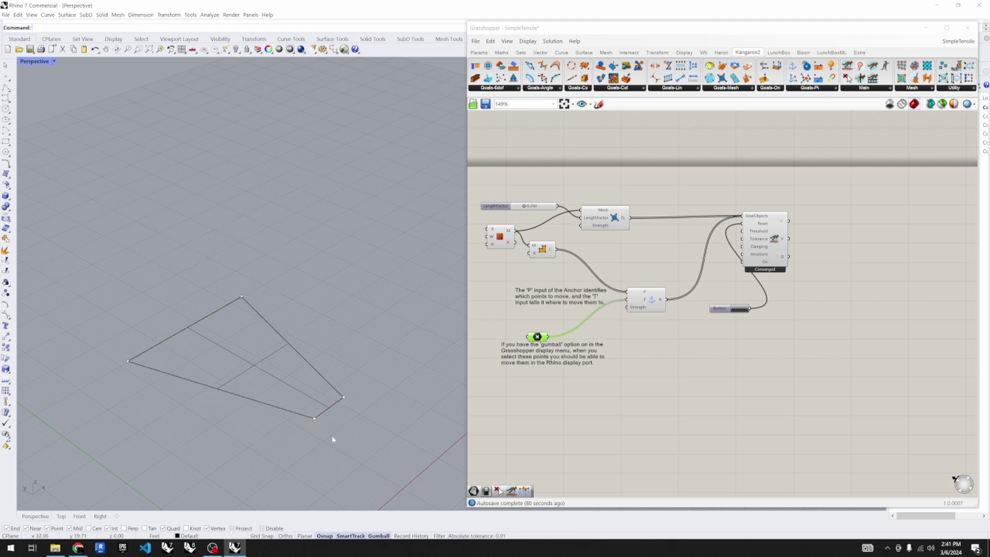
pyautogui.click(344, 398)
pyautogui.moveTo(335, 412); pyautogui.dragTo(287, 395)
pyautogui.moveTo(250, 438)
pyautogui.mouseDown(button='right')
pyautogui.moveTo(270, 425)
pyautogui.moveTo(221, 448)
pyautogui.moveTo(248, 444)
pyautogui.moveTo(253, 432)
pyautogui.mouseUp(button='right')
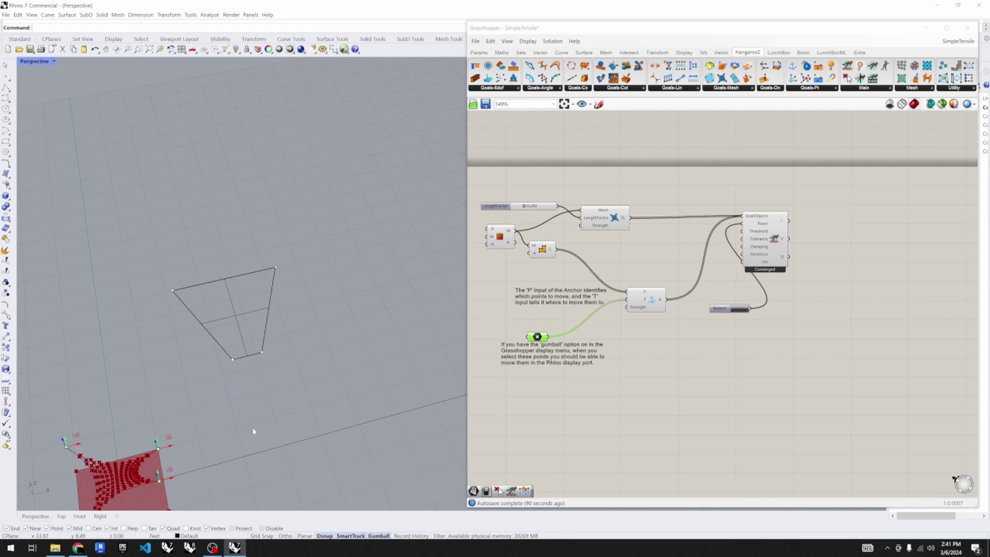
pyautogui.scroll(5, 230, 345)
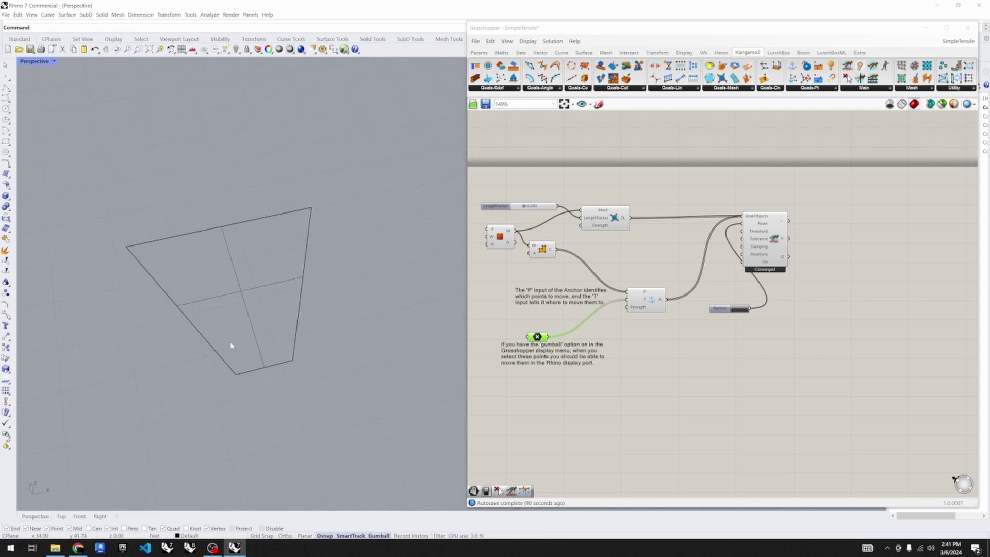
# - Mirror a copy of the trapezoidal surface across one of its slanted side edges, snapping the mirror line to that edge's two corners
pyautogui.click(250, 327)
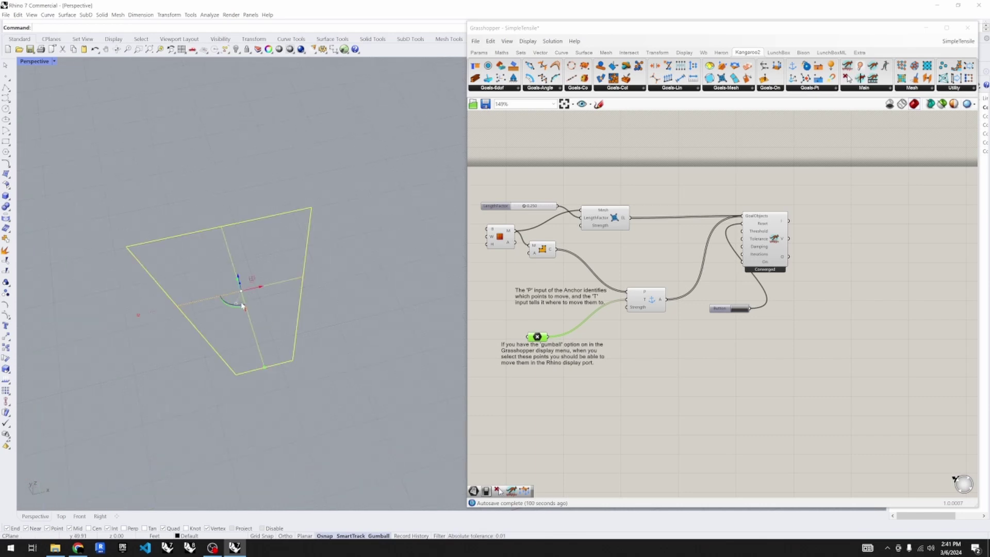
pyautogui.scroll(-3, 235, 313)
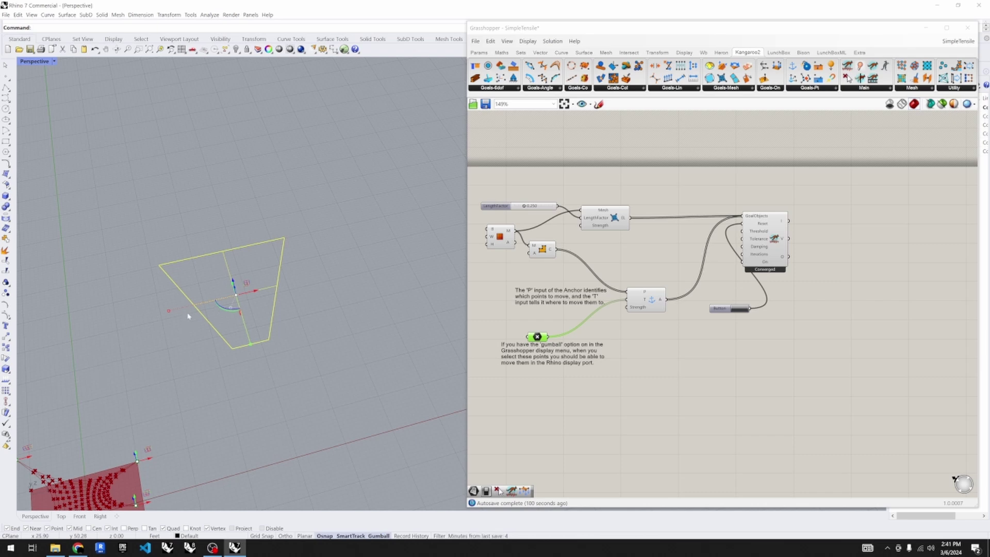
pyautogui.scroll(3, 188, 316)
pyautogui.moveTo(193, 322); pyautogui.dragTo(296, 376, button='right')
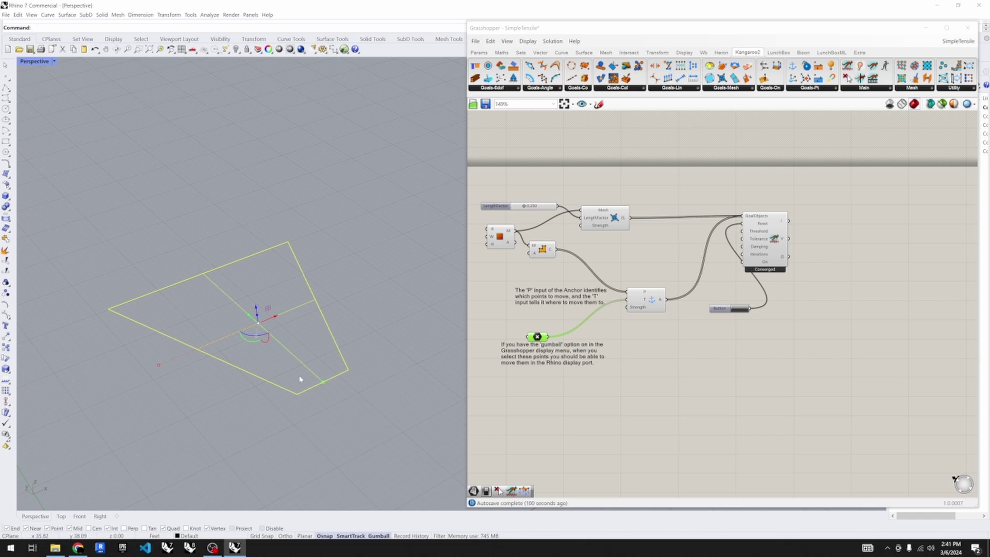
pyautogui.write('Mirror')
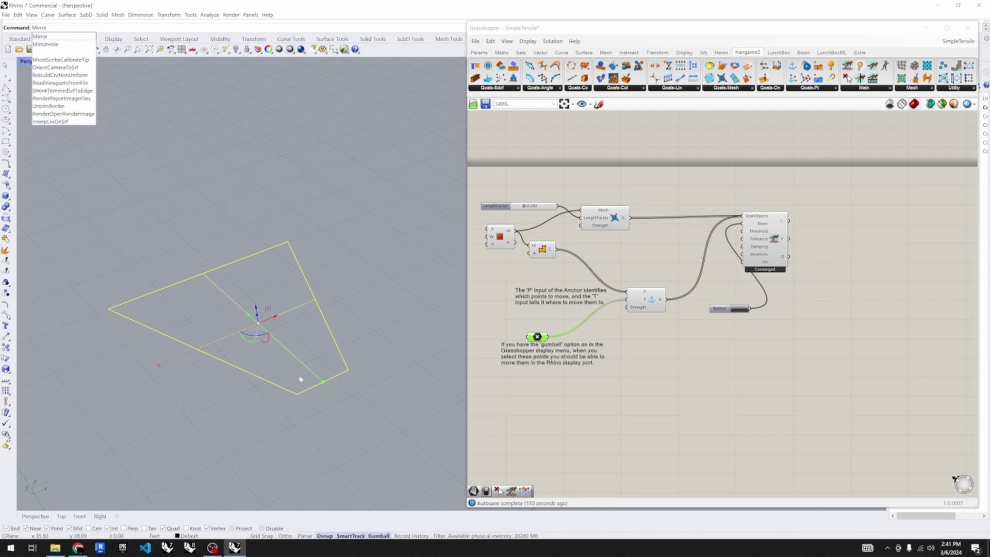
pyautogui.press('Return')
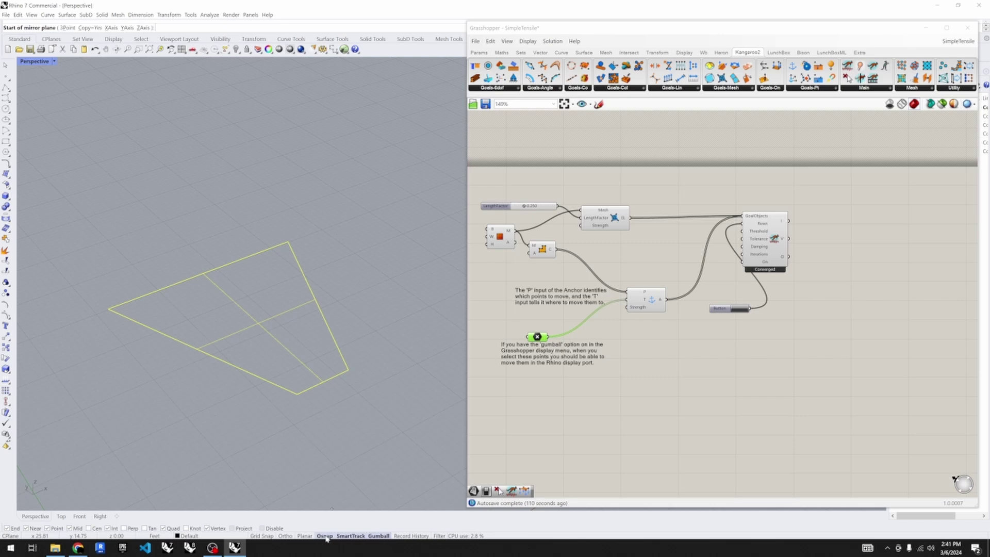
pyautogui.click(352, 369)
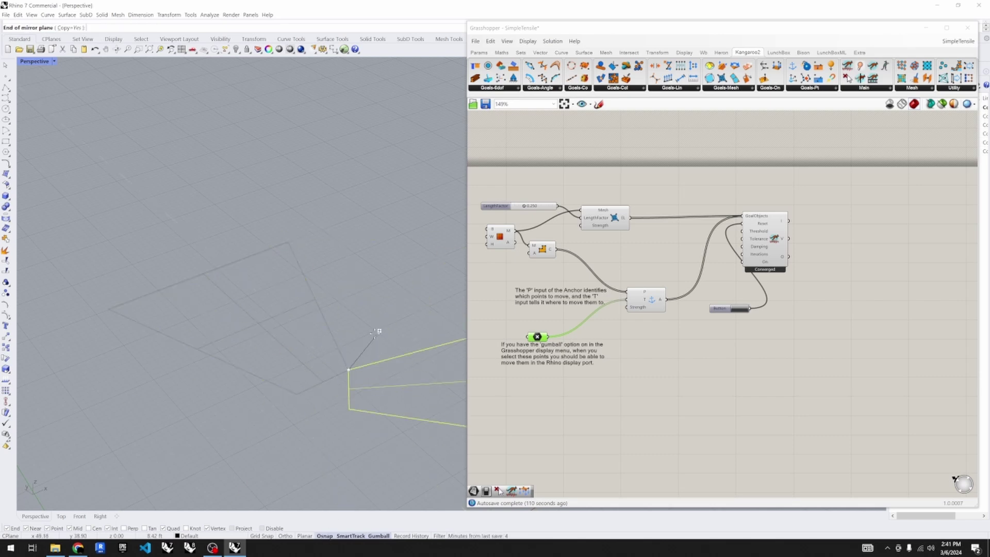
pyautogui.click(289, 239)
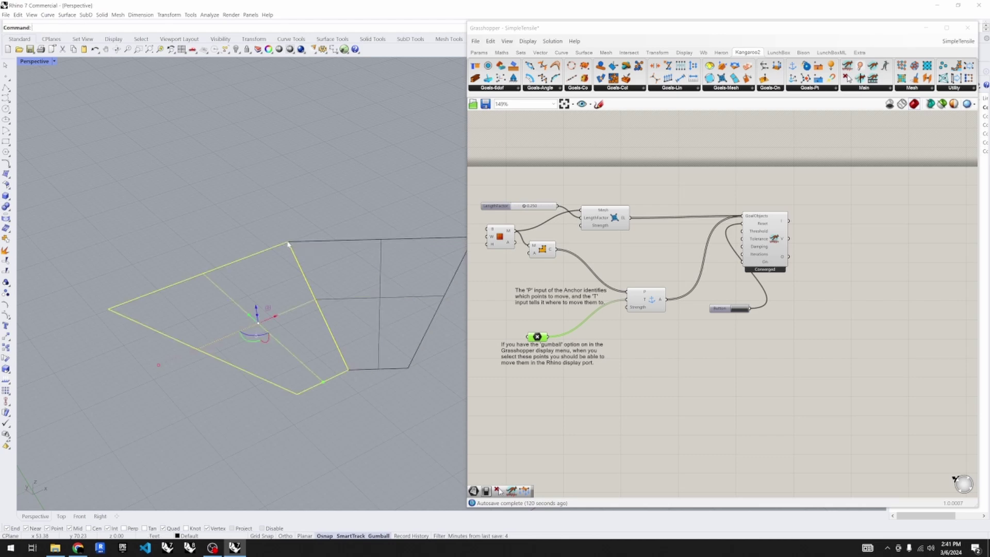
# - Mirror another copy of the trapezoid across its opposite slanted edge to complete a fan of three adjoining panels
pyautogui.press('Return')
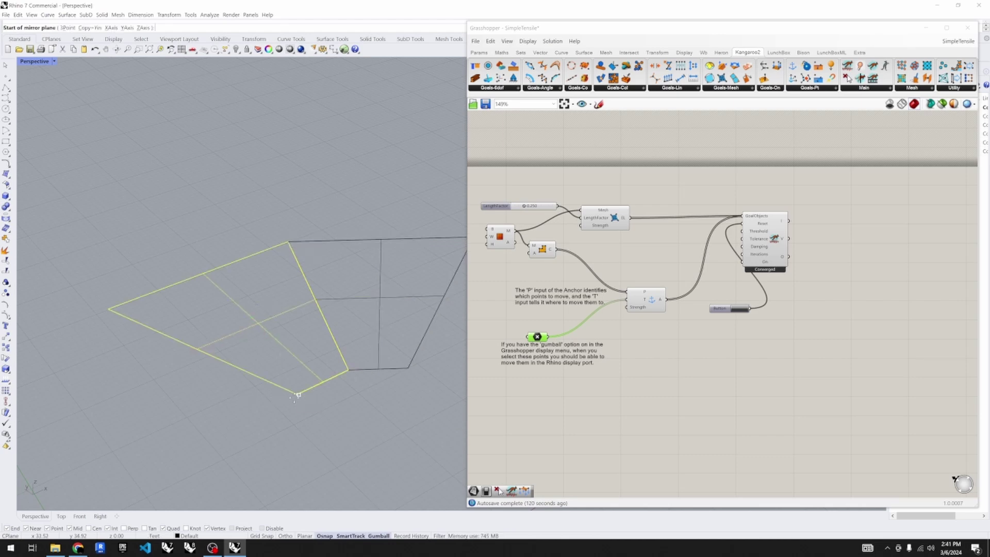
pyautogui.click(297, 395)
pyautogui.click(109, 311)
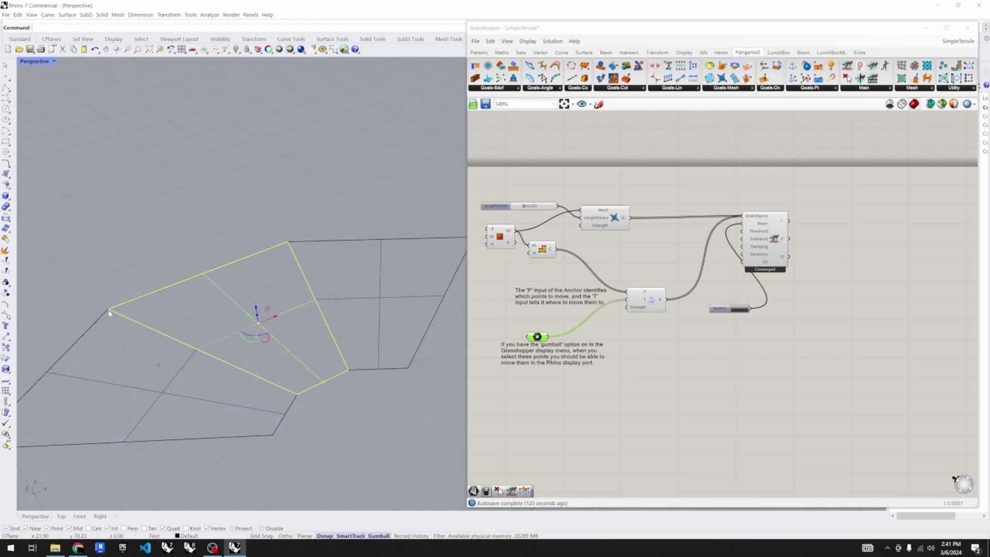
# - Examine the three-panel fan beside the tensile mesh and highlight the Mesh Plane component that supplies the simulation's mesh
pyautogui.click(371, 416)
pyautogui.scroll(-6, 310, 311)
pyautogui.scroll(2, 309, 344)
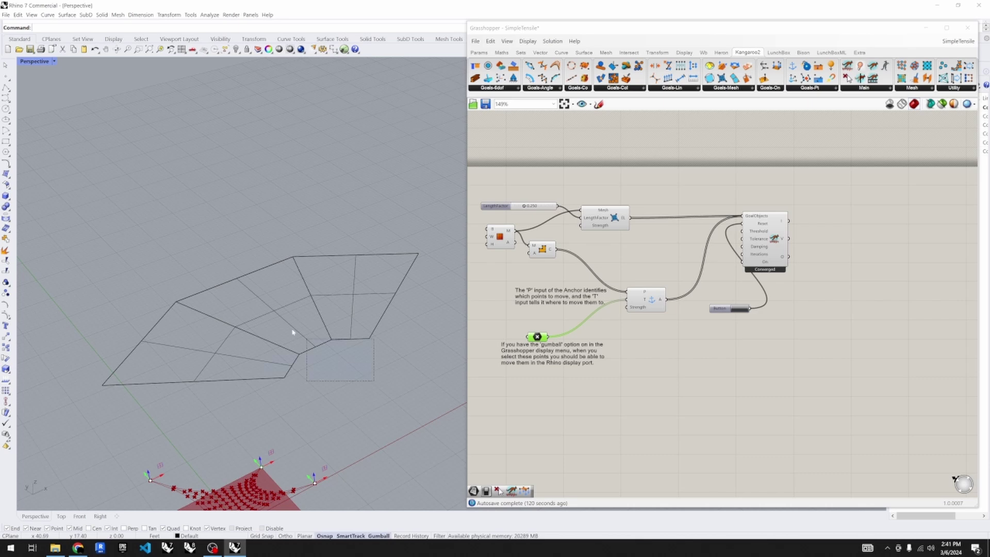
pyautogui.click(222, 319)
pyautogui.scroll(-2, 224, 315)
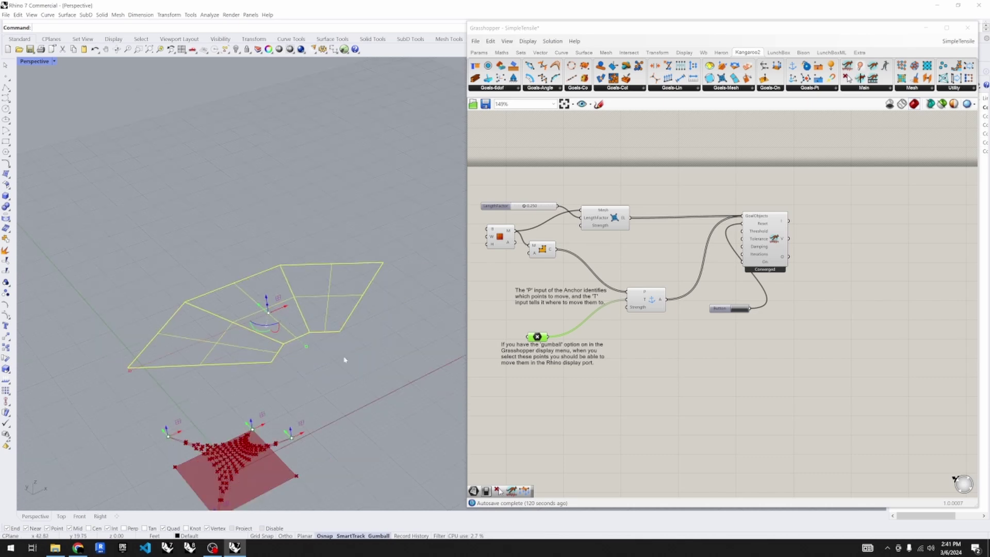
pyautogui.scroll(4, 344, 359)
pyautogui.click(379, 399)
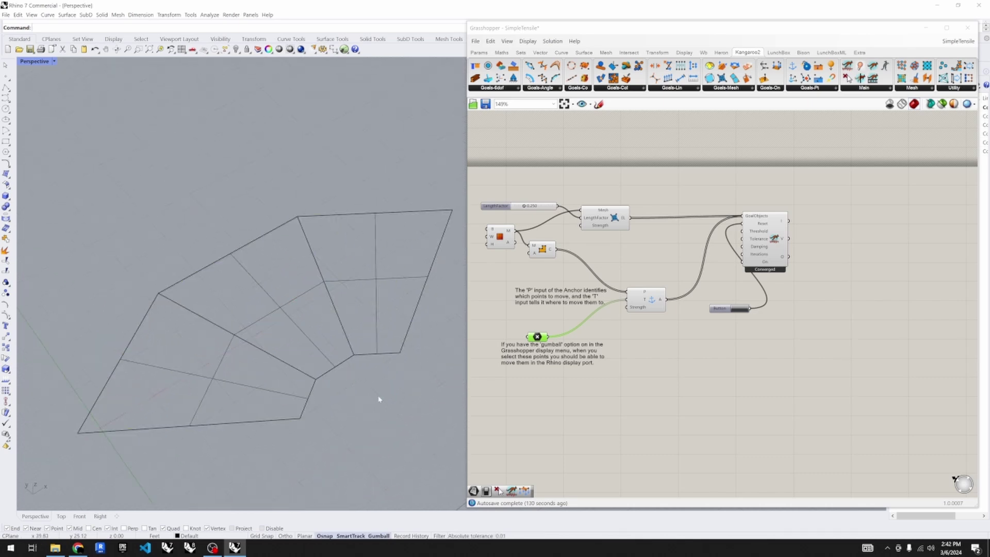
pyautogui.scroll(-2, 269, 320)
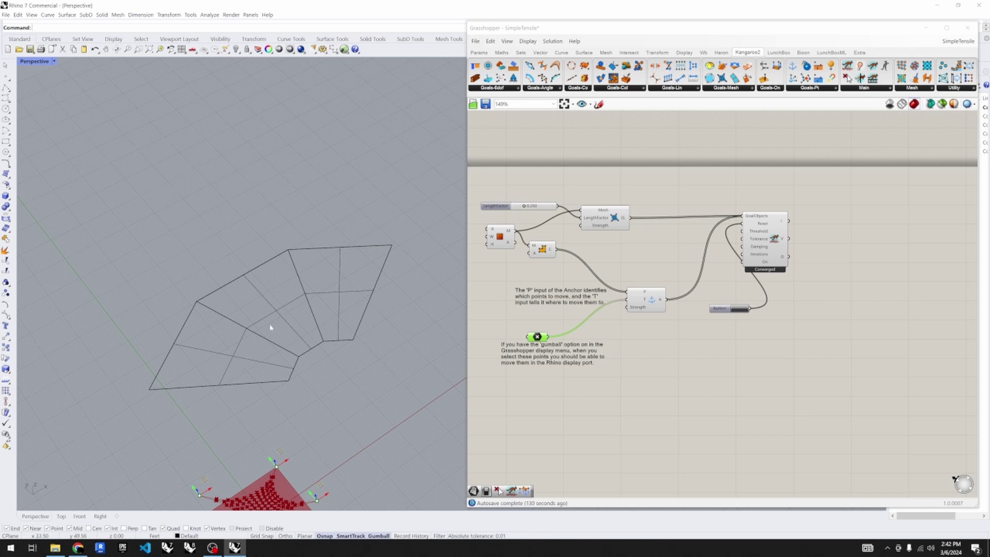
pyautogui.scroll(-2, 270, 327)
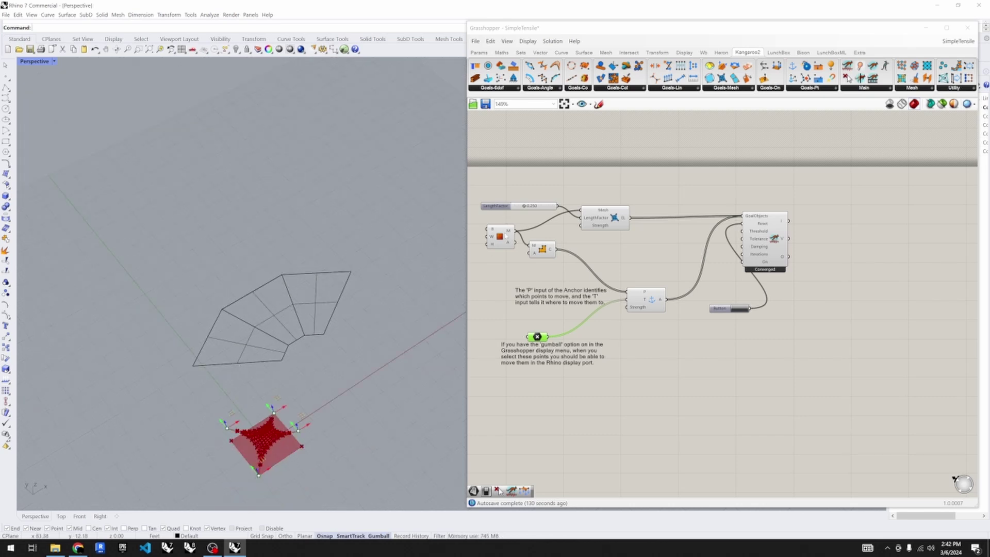
pyautogui.click(500, 236)
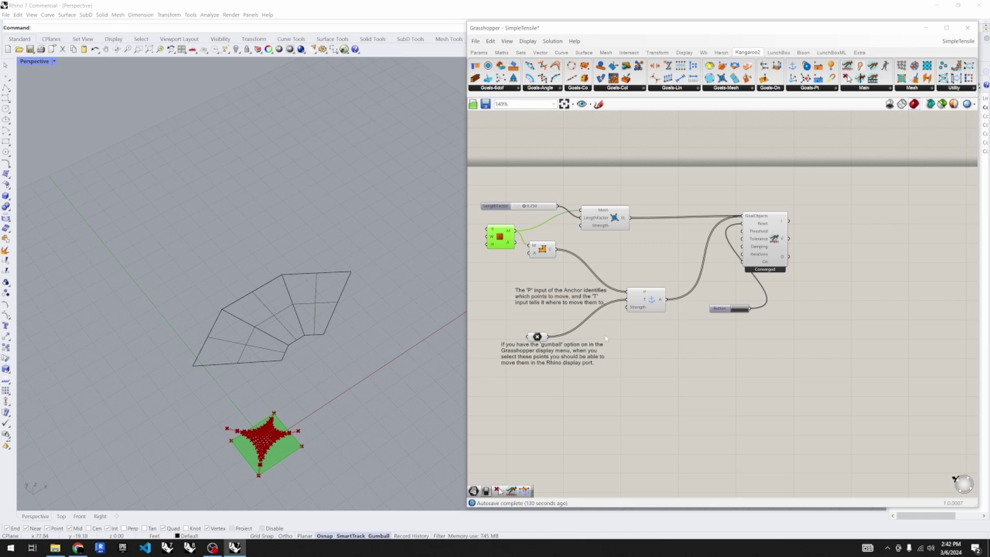
pyautogui.scroll(-1, 704, 333)
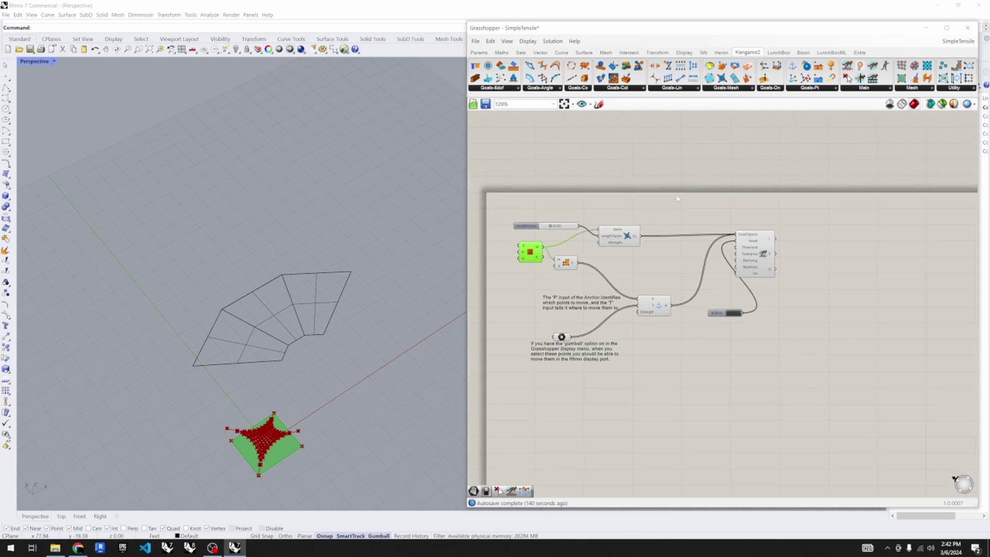
pyautogui.click(681, 339)
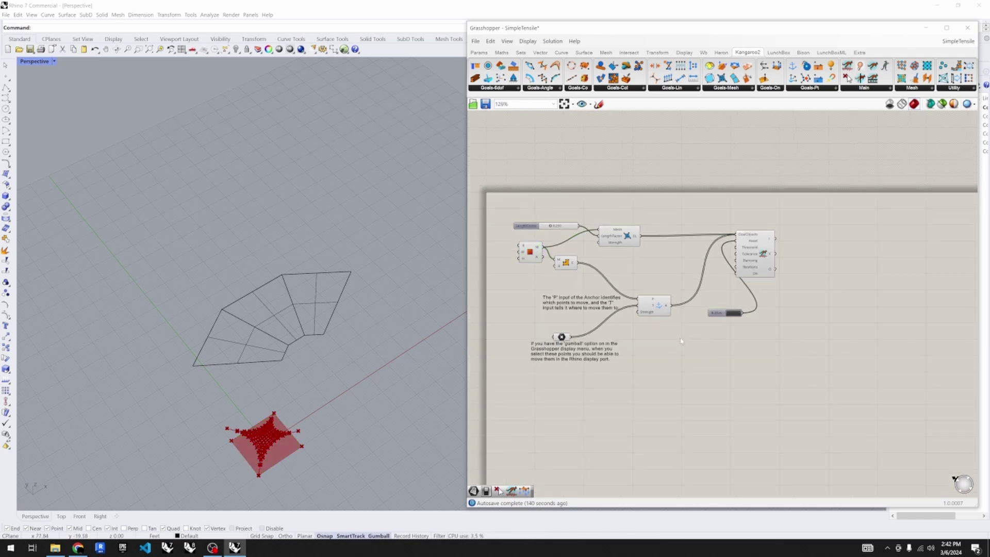
pyautogui.scroll(2, 704, 268)
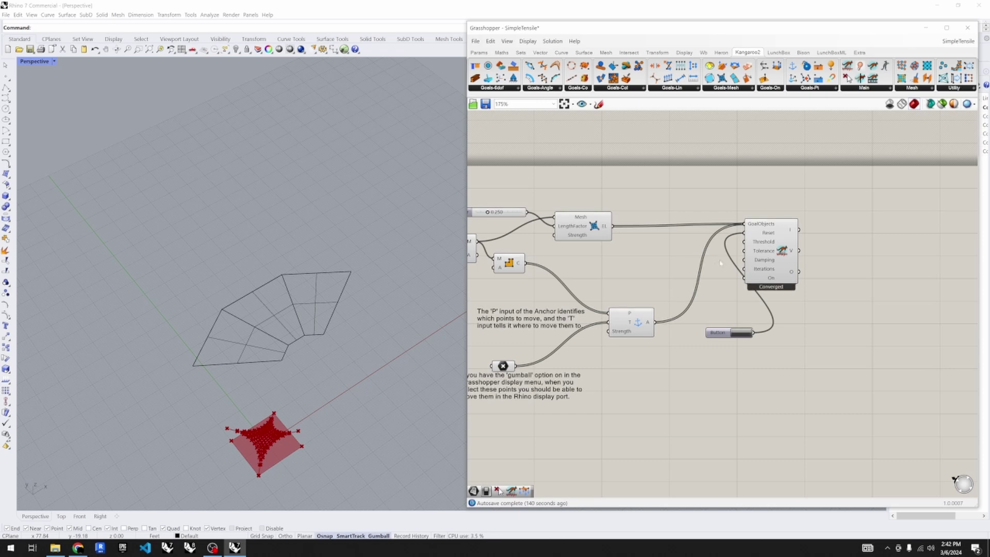
# - Spread the BouncySolver, Button, Anchor and EdgeLengths components farther apart on the Grasshopper canvas to make the wiring easier to read
pyautogui.click(794, 263)
pyautogui.moveTo(794, 264); pyautogui.dragTo(803, 254)
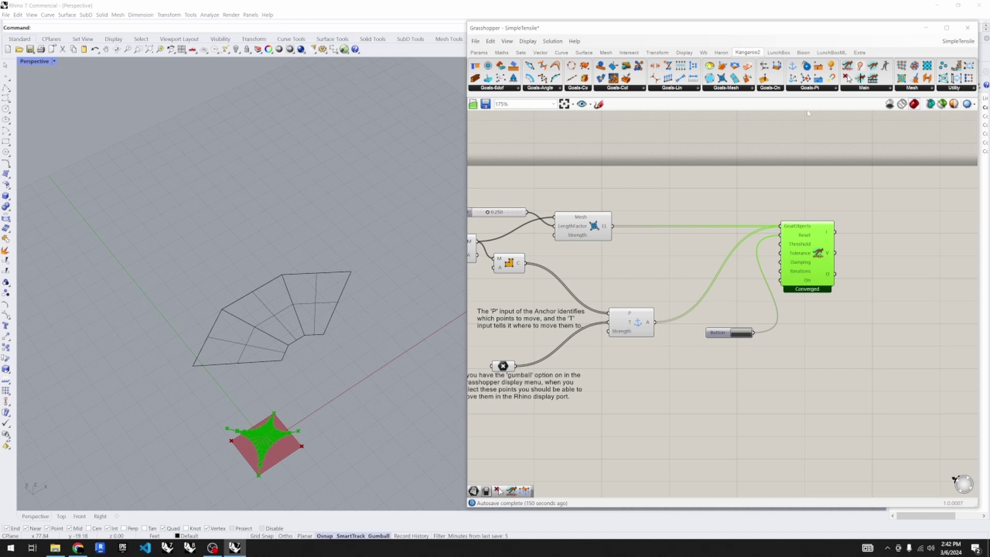
pyautogui.click(856, 88)
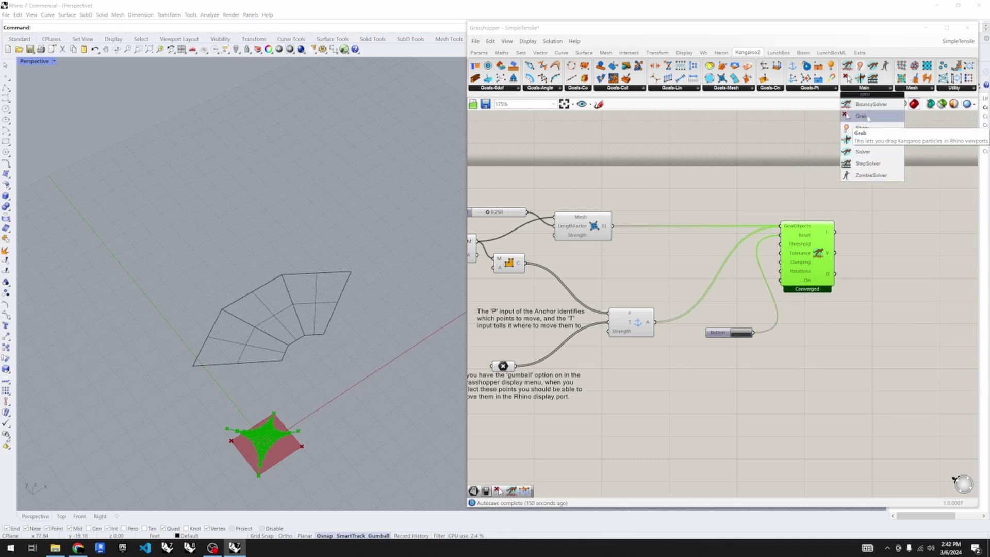
pyautogui.click(862, 116)
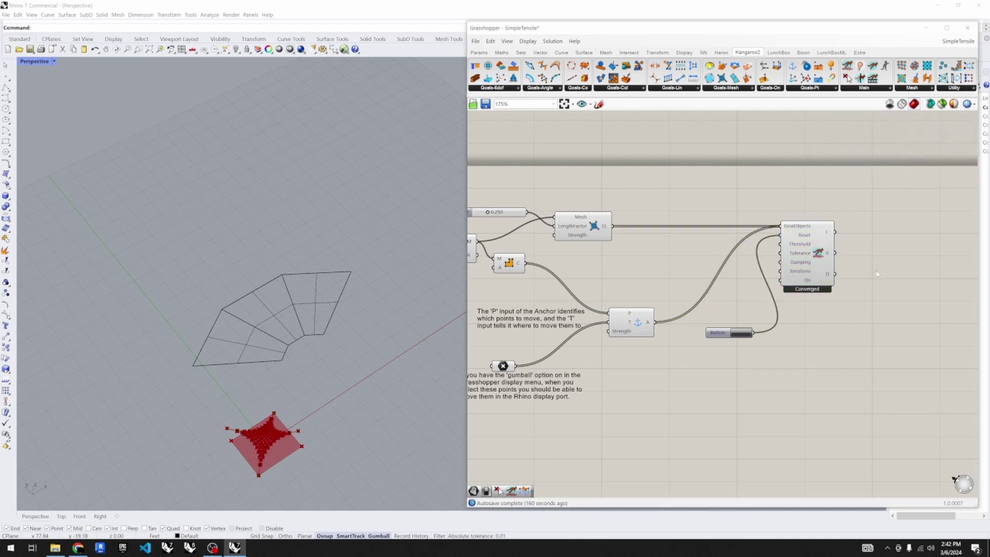
pyautogui.moveTo(715, 333); pyautogui.dragTo(678, 380)
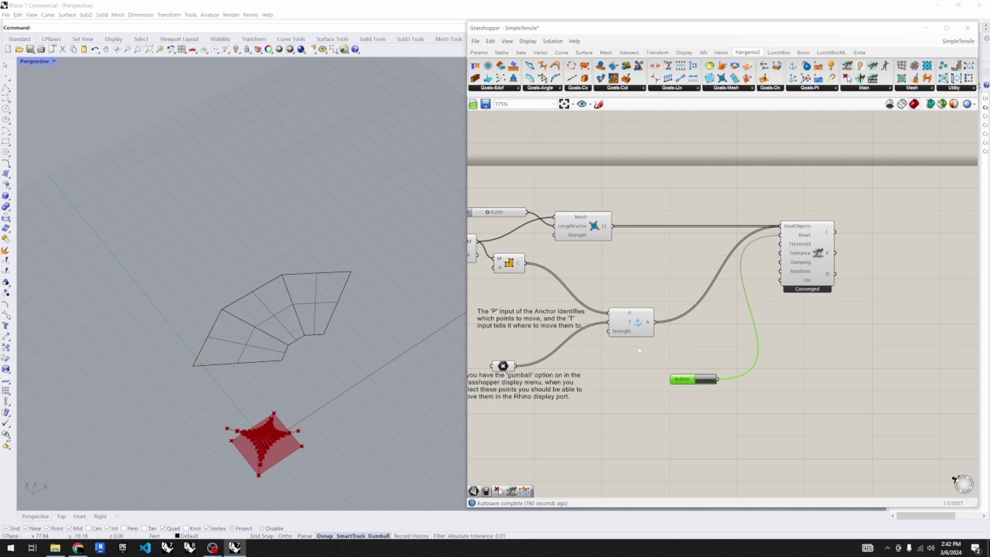
pyautogui.moveTo(622, 320); pyautogui.dragTo(648, 299)
pyautogui.scroll(-2, 644, 308)
pyautogui.scroll(2, 644, 308)
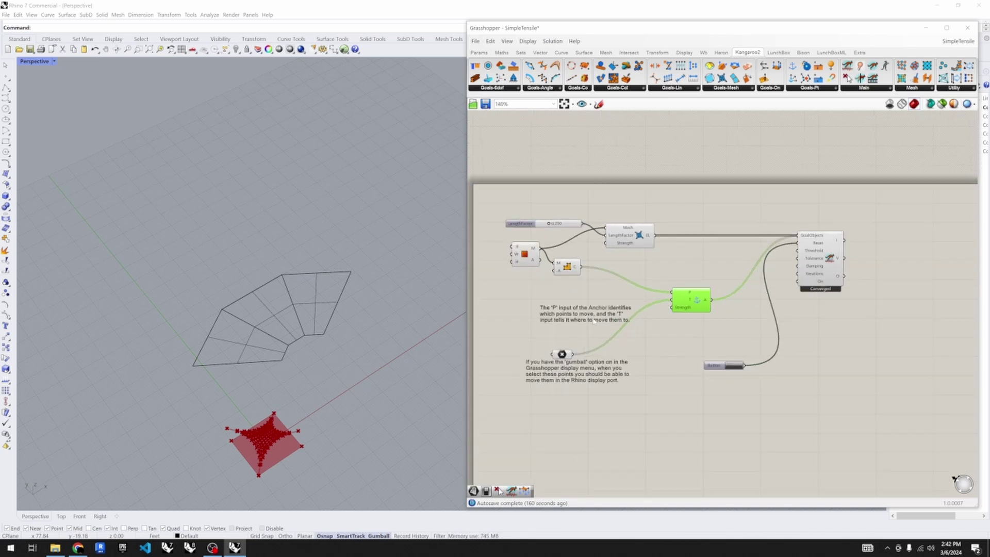
pyautogui.moveTo(734, 295); pyautogui.dragTo(727, 303)
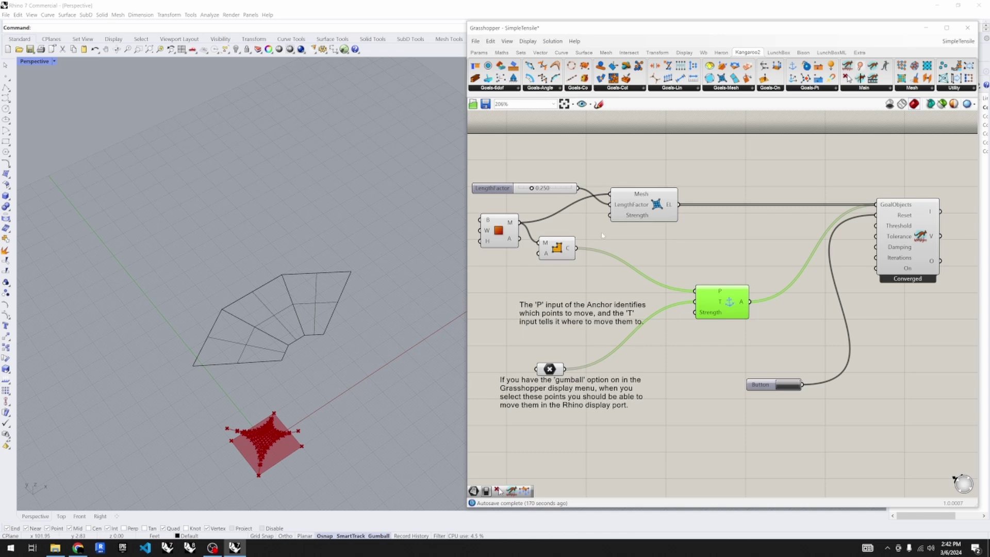
pyautogui.click(653, 206)
pyautogui.moveTo(654, 206); pyautogui.dragTo(733, 234)
# - Test higher and lower LengthFactor values on the tensile mesh from several view angles, and set the slider to 0.498
pyautogui.scroll(5, 258, 444)
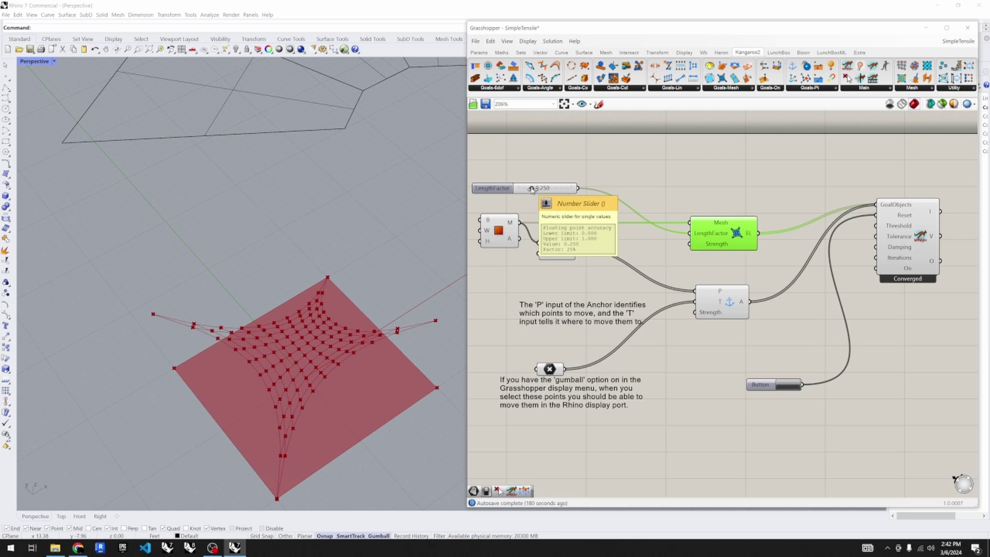
pyautogui.moveTo(532, 188); pyautogui.dragTo(564, 192)
pyautogui.moveTo(409, 376); pyautogui.dragTo(338, 361, button='right')
pyautogui.moveTo(565, 190); pyautogui.dragTo(529, 192)
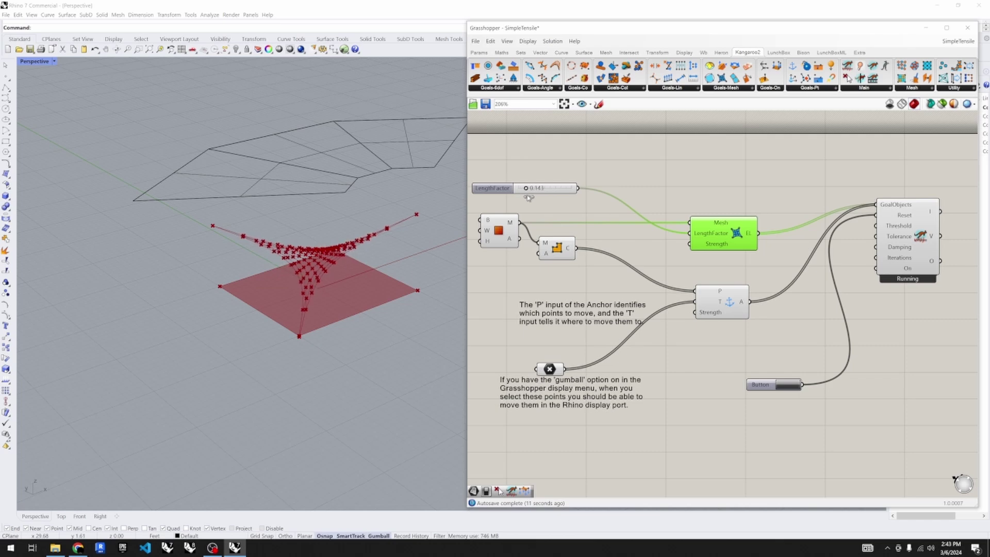
pyautogui.moveTo(359, 282); pyautogui.dragTo(382, 320, button='right')
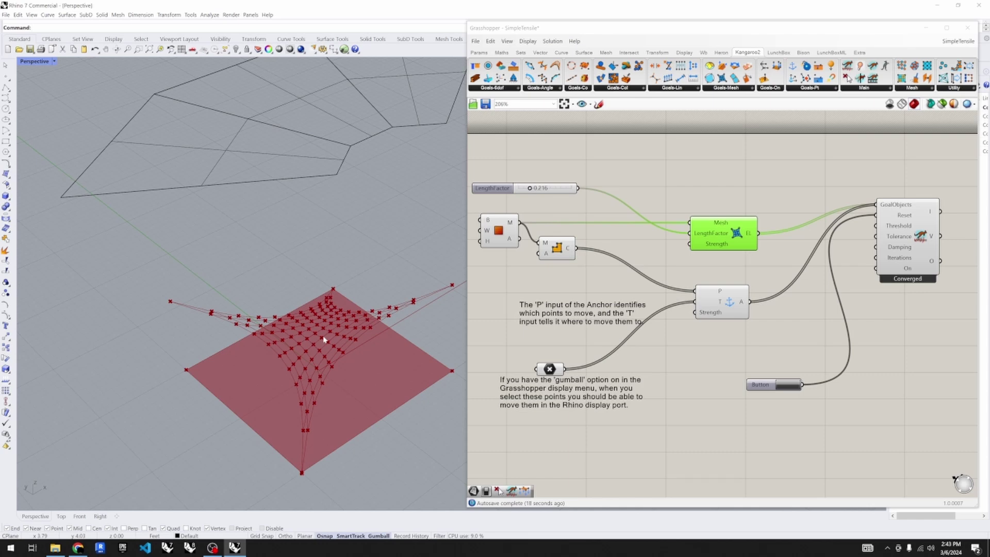
pyautogui.moveTo(530, 190)
pyautogui.mouseDown()
pyautogui.moveTo(553, 191)
pyautogui.moveTo(544, 189)
pyautogui.mouseUp()
# - Compare the three-panel fan with the tensile mesh and single out the Mesh Plane component that feeds the simulation
pyautogui.scroll(-3, 248, 415)
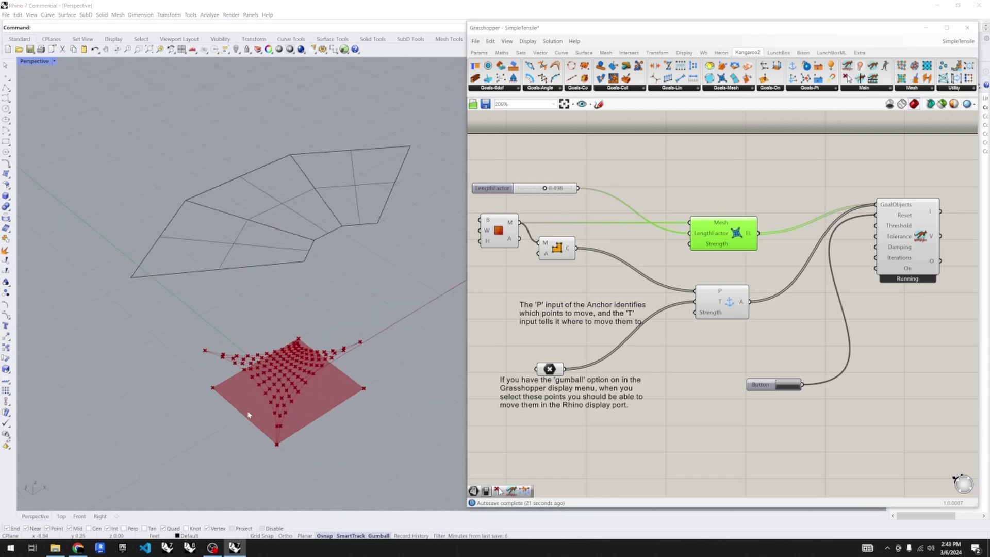
pyautogui.scroll(-4, 249, 415)
pyautogui.scroll(4, 260, 283)
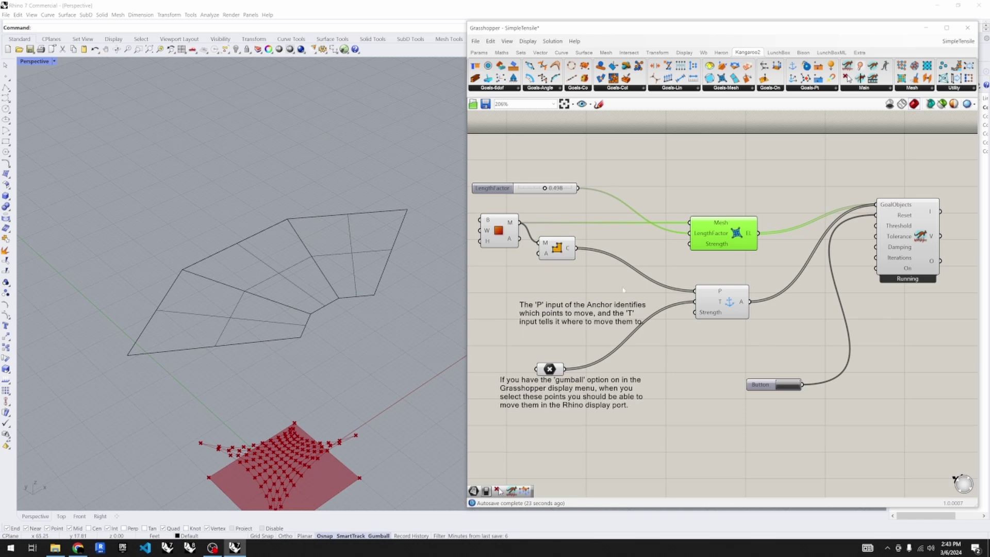
pyautogui.scroll(-2, 791, 307)
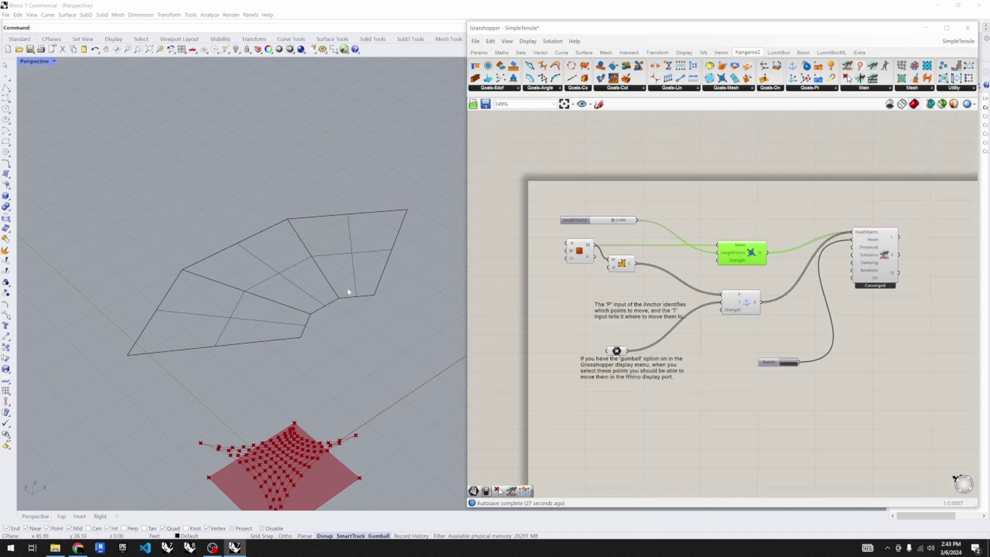
pyautogui.click(584, 260)
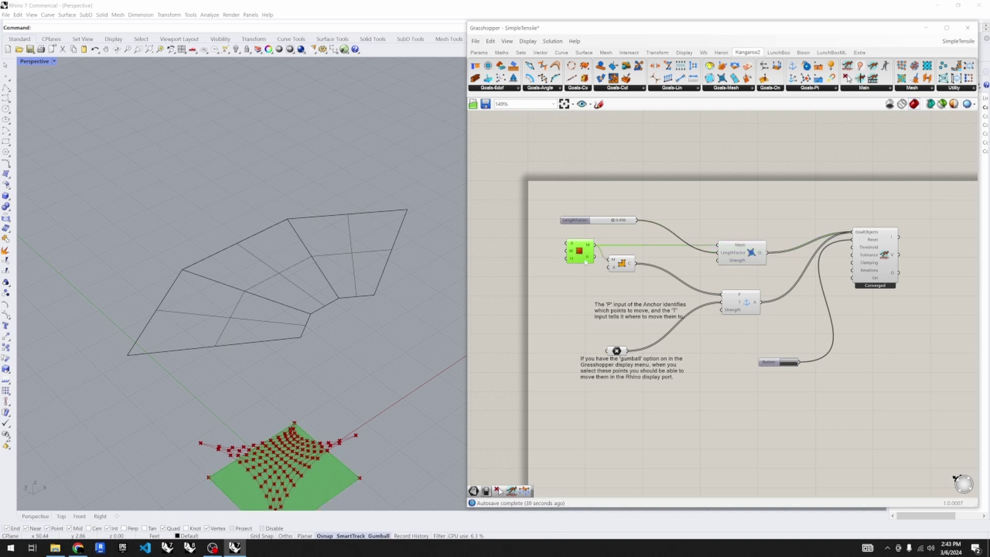
pyautogui.click(551, 267)
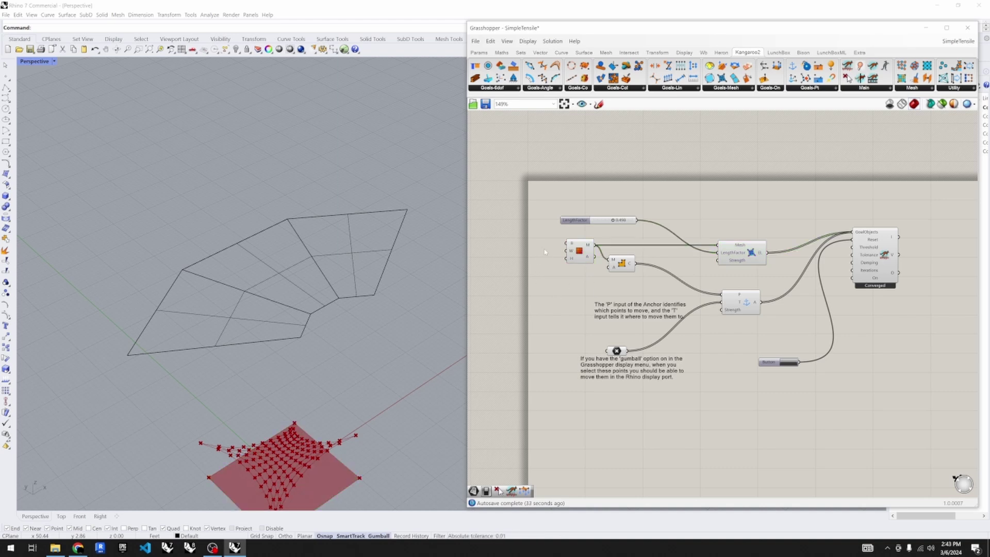
# - Add a Surface parameter on an empty part of the canvas ahead of the tensile definition
pyautogui.keyDown('alt'); pyautogui.moveTo(544, 249); pyautogui.dragTo(857, 259); pyautogui.keyUp('alt')
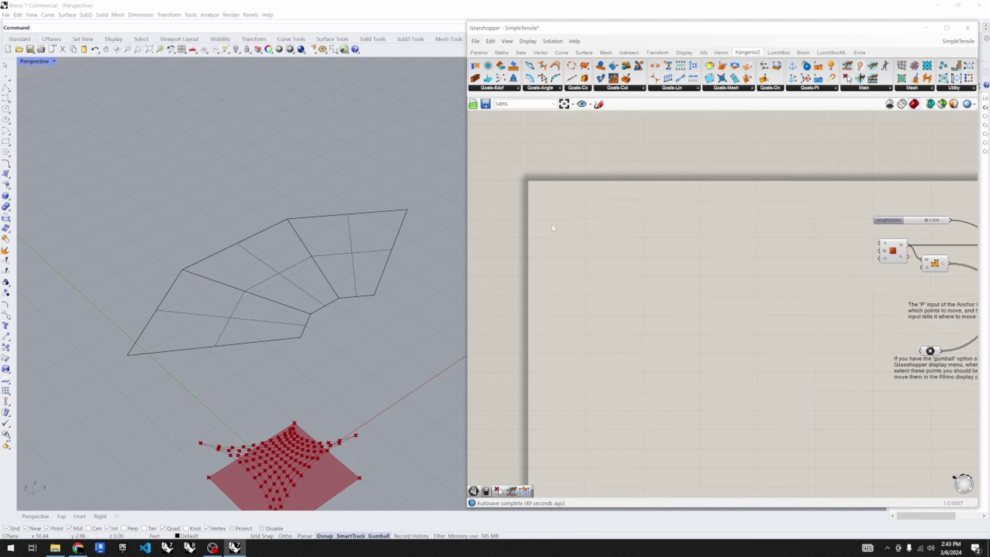
pyautogui.doubleClick(569, 233)
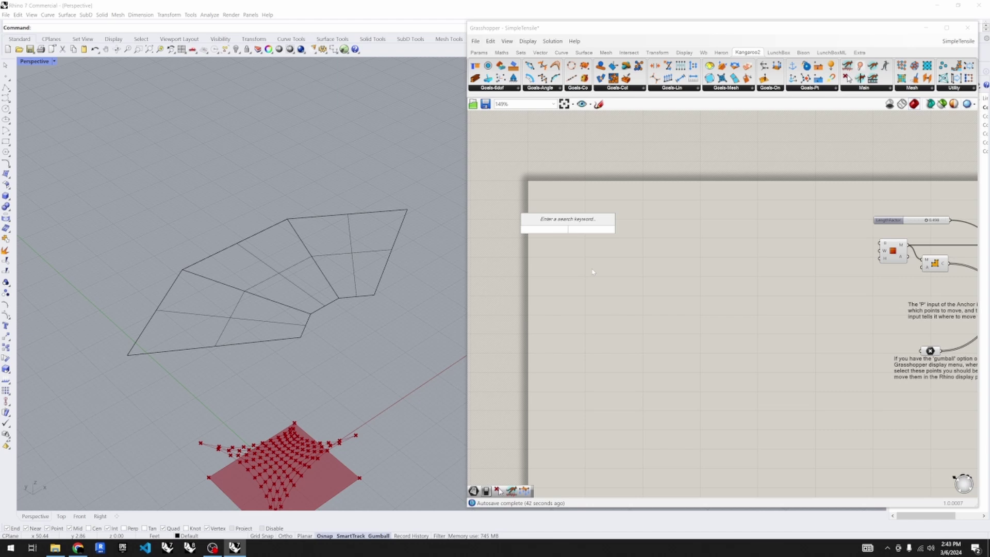
pyautogui.write('surf')
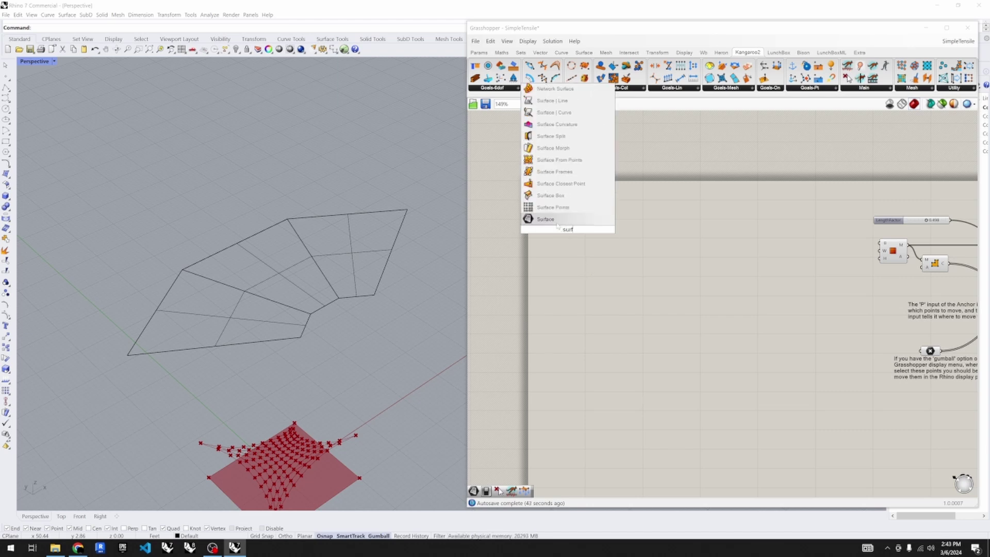
pyautogui.click(554, 221)
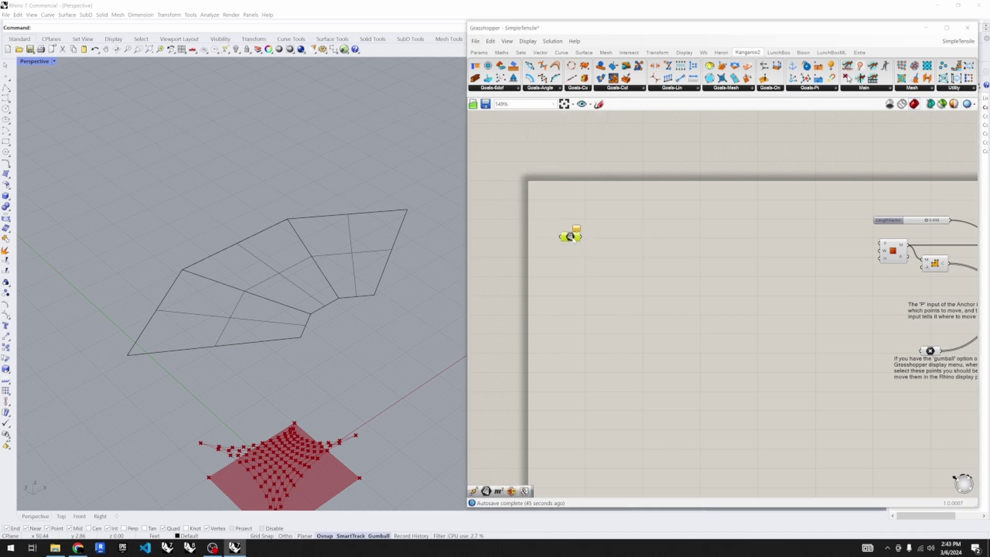
# - Reference the three fan panels from Rhino into the Surface parameter as multiple surfaces
pyautogui.rightClick(570, 235)
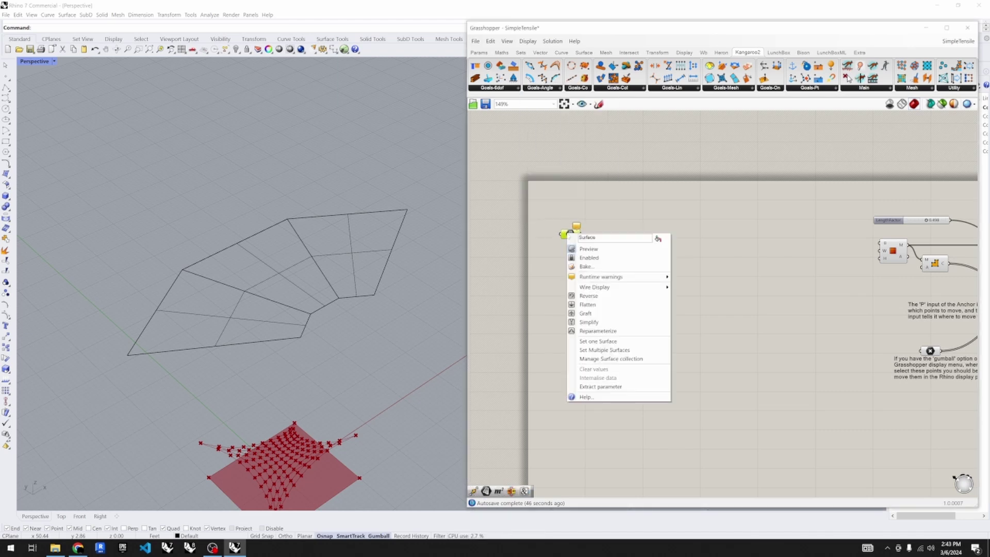
pyautogui.click(609, 350)
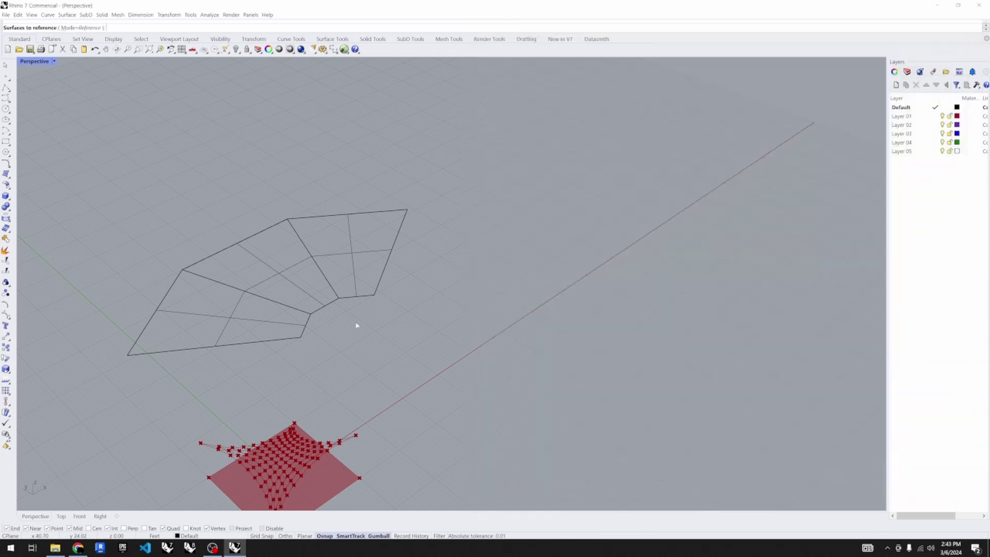
pyautogui.click(241, 248)
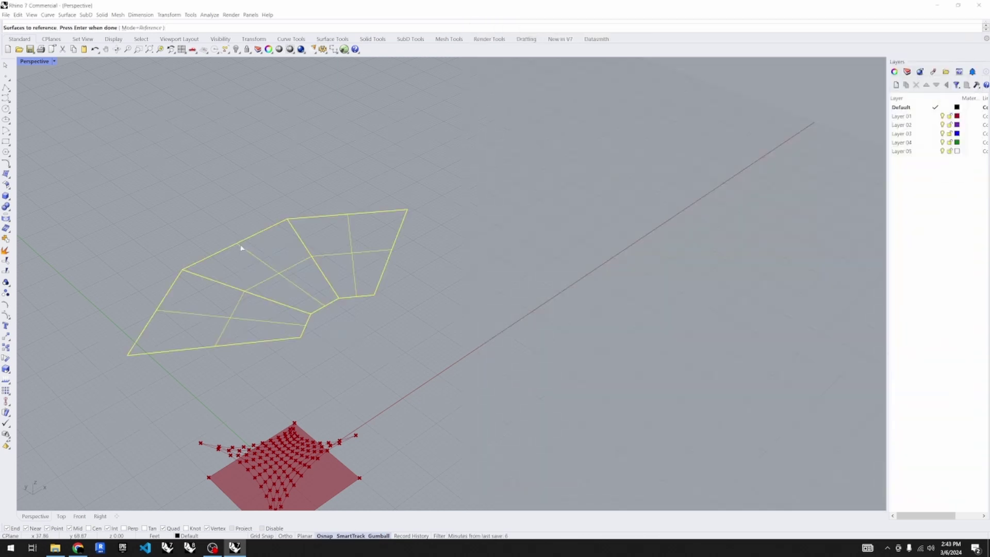
pyautogui.press('Return')
pyautogui.click(599, 293)
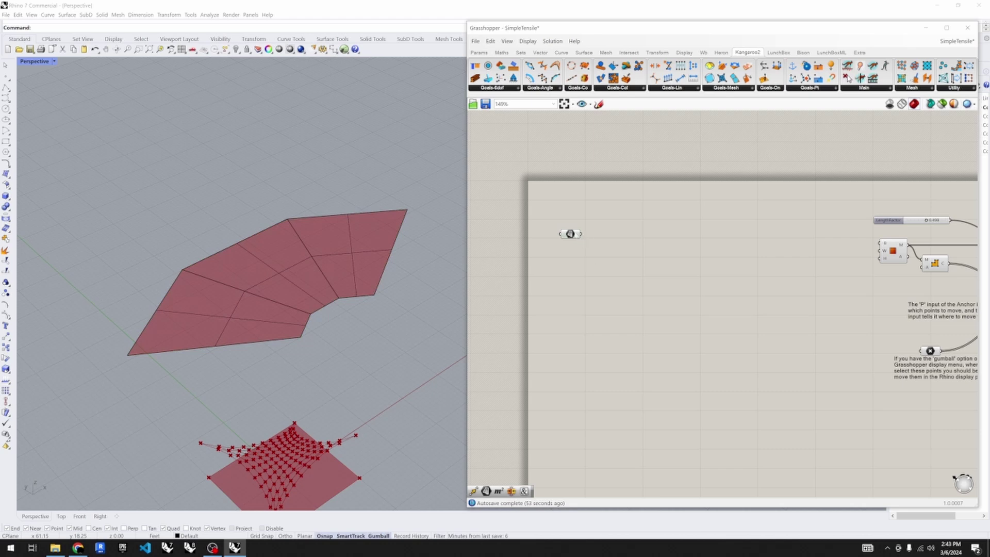
pyautogui.moveTo(570, 233); pyautogui.dragTo(571, 239)
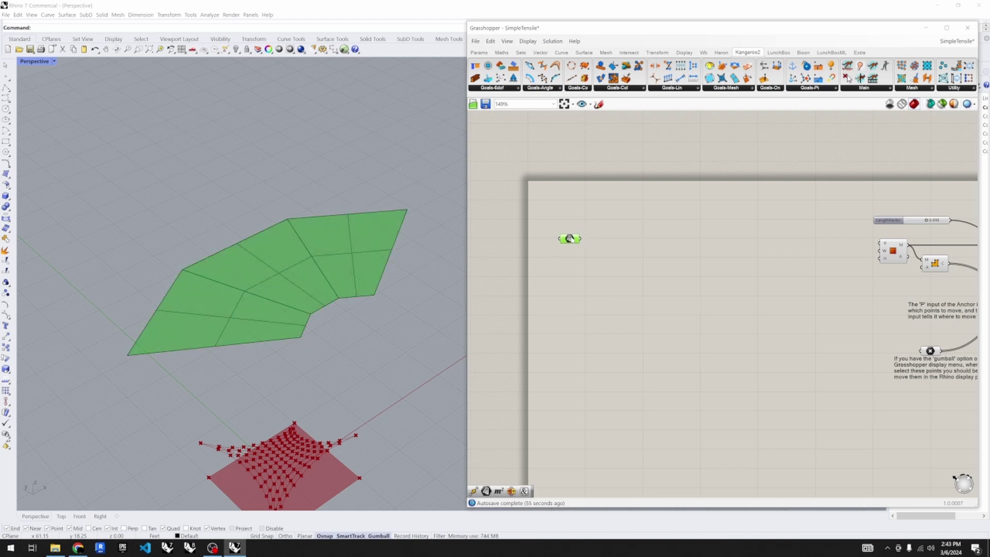
pyautogui.click(577, 272)
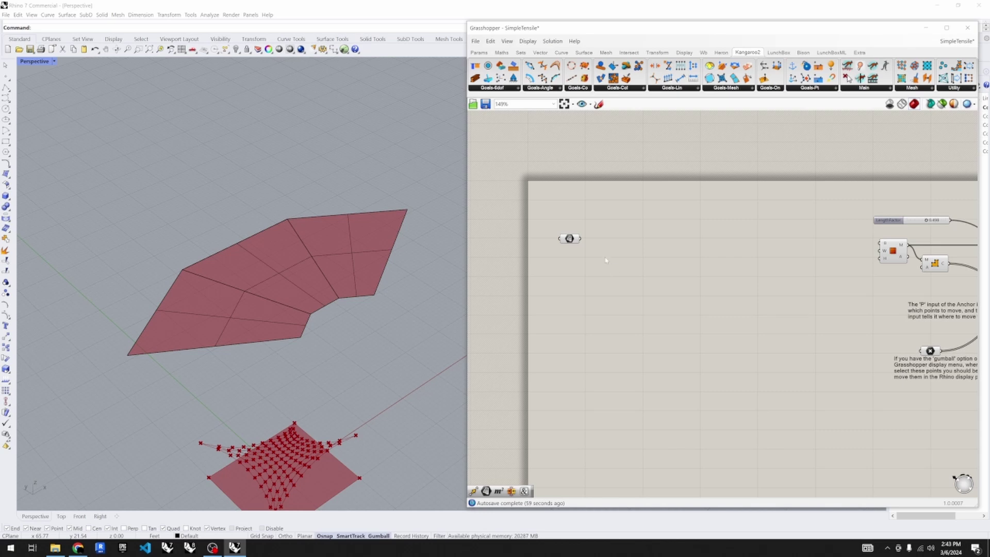
# - Add a Mesh Surface component beside the Surface parameter and feed the fan panels into its Surface input
pyautogui.scroll(3, 641, 234)
pyautogui.click(541, 242)
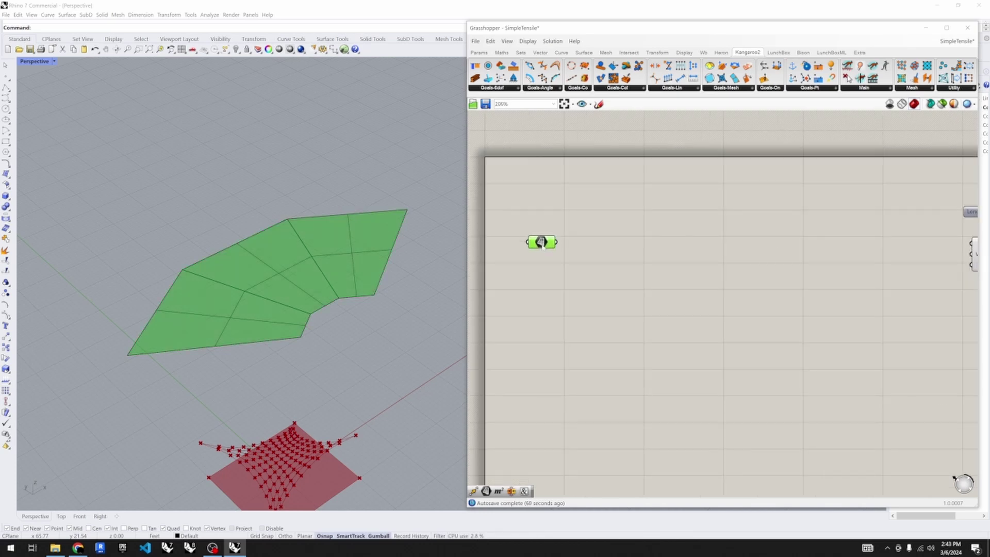
pyautogui.click(656, 259)
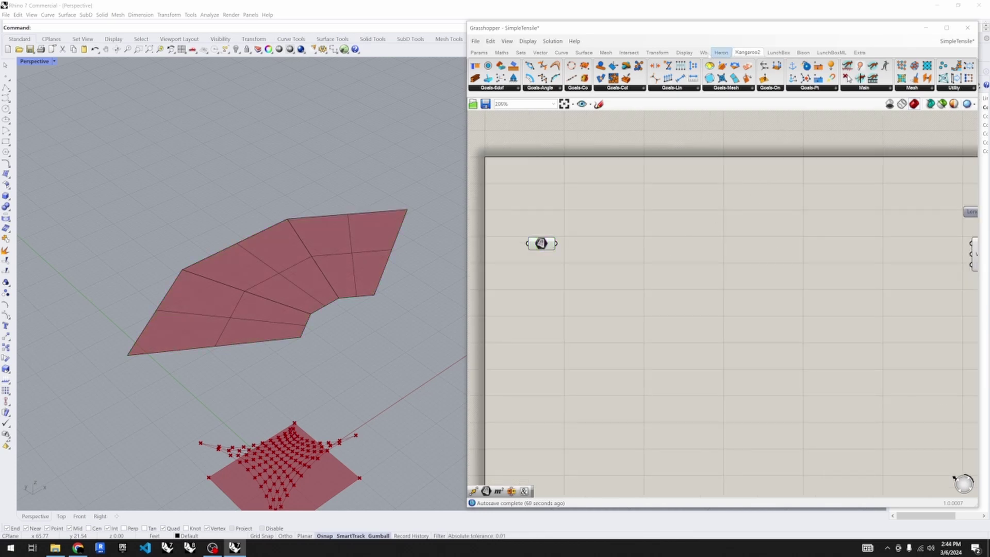
pyautogui.click(606, 52)
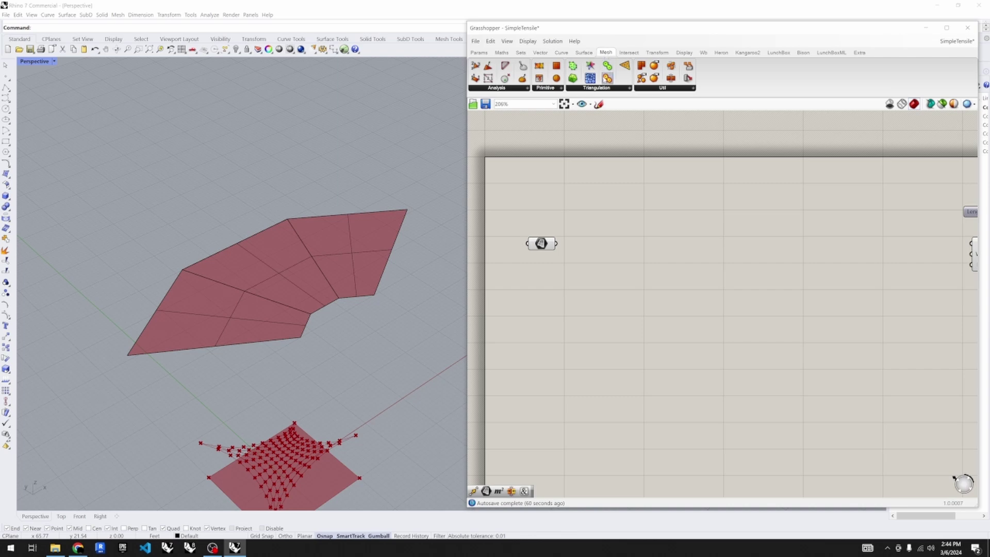
pyautogui.click(670, 90)
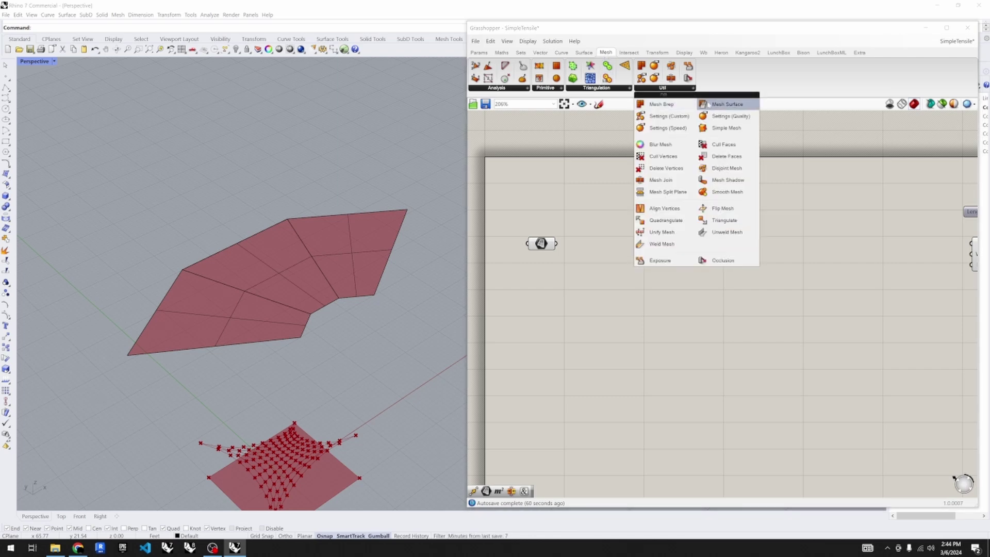
pyautogui.moveTo(725, 104); pyautogui.dragTo(648, 257)
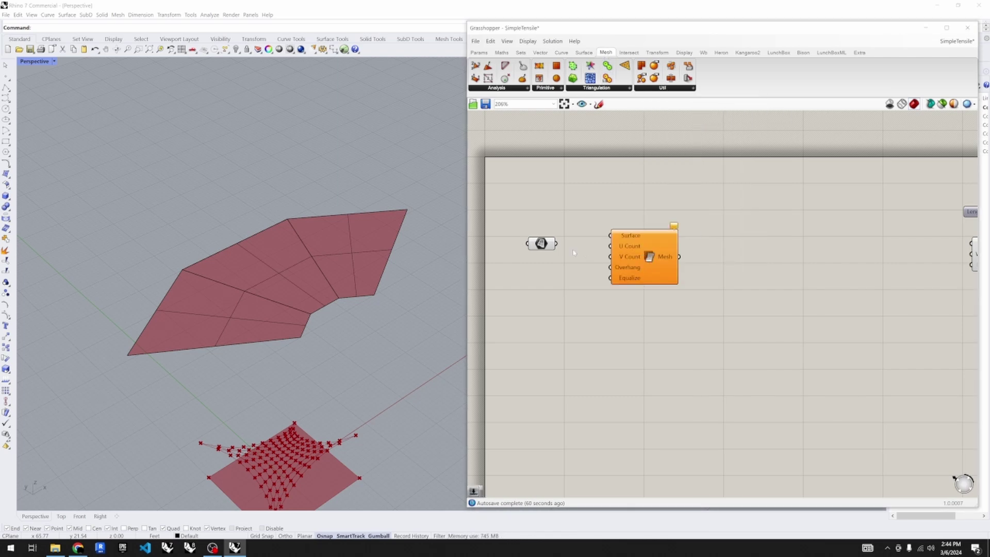
pyautogui.moveTo(556, 244); pyautogui.dragTo(656, 255)
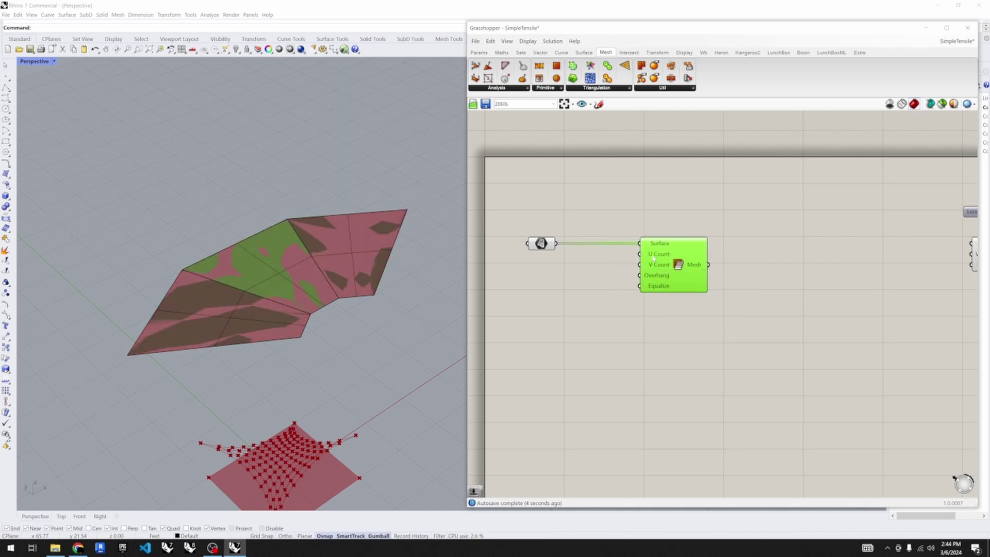
pyautogui.click(591, 277)
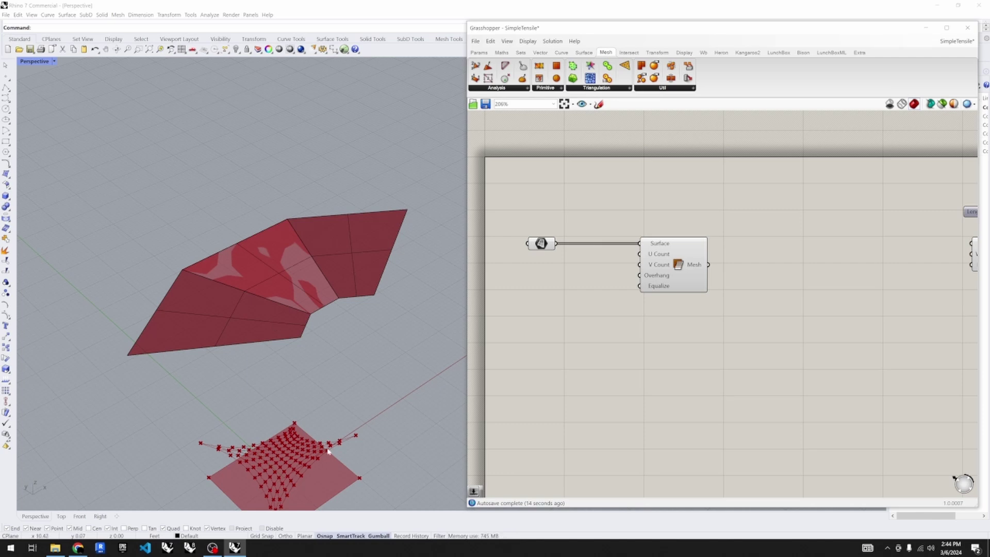
# - Add a Mesh Edges component above Mesh Surface and connect the Mesh output to it to display the mesh divisions
pyautogui.scroll(6, 269, 464)
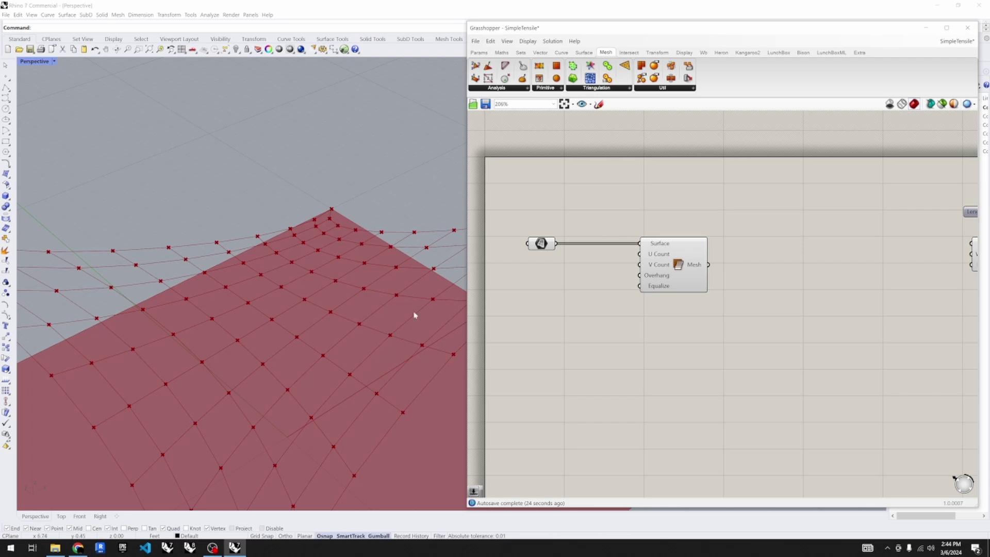
pyautogui.scroll(-5, 298, 392)
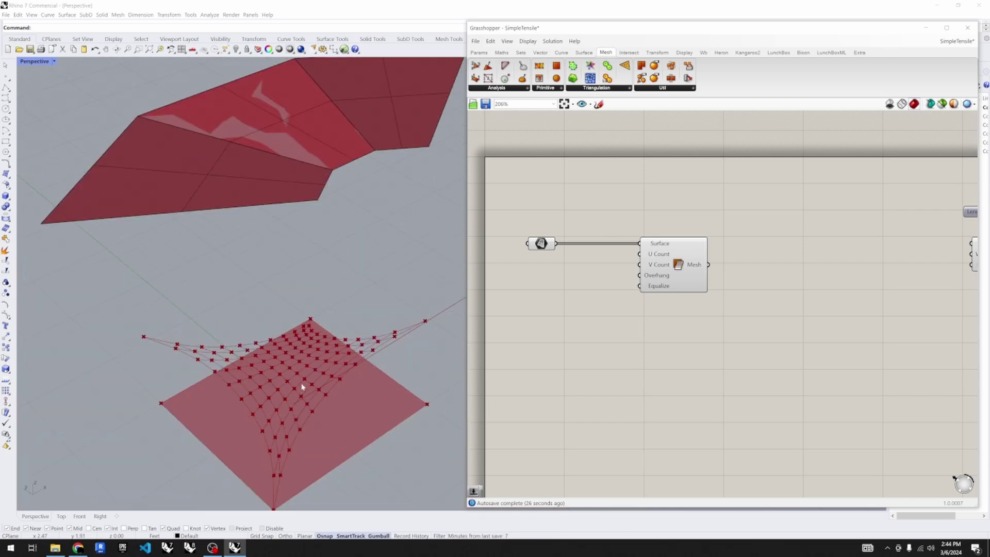
pyautogui.scroll(-2, 296, 382)
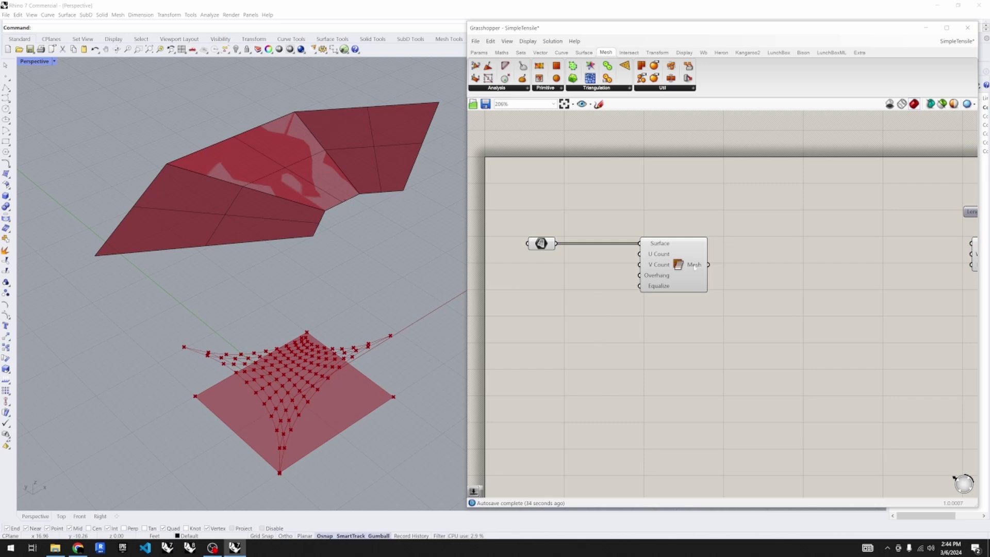
pyautogui.moveTo(694, 267)
pyautogui.click(508, 89)
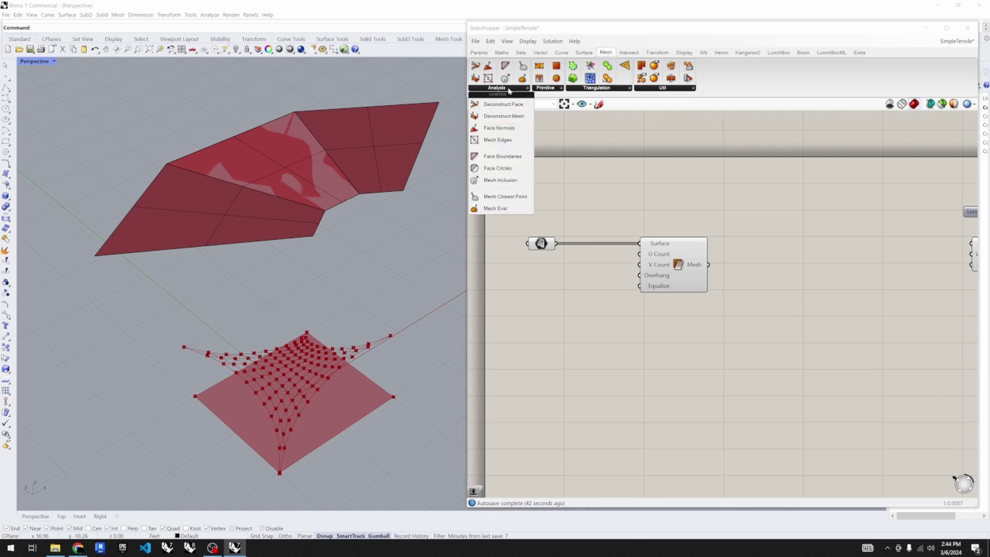
pyautogui.click(506, 140)
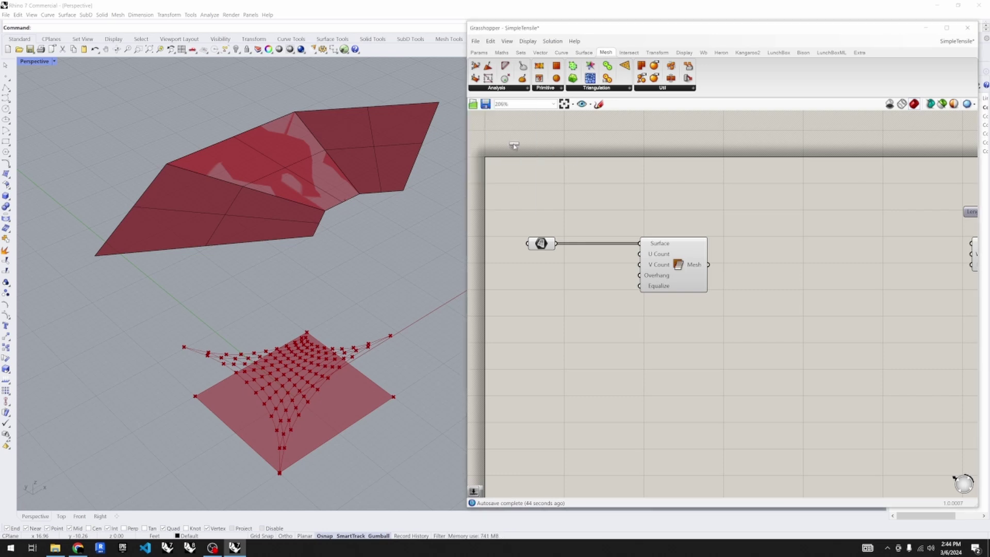
pyautogui.click(751, 183)
pyautogui.moveTo(710, 265); pyautogui.dragTo(753, 193)
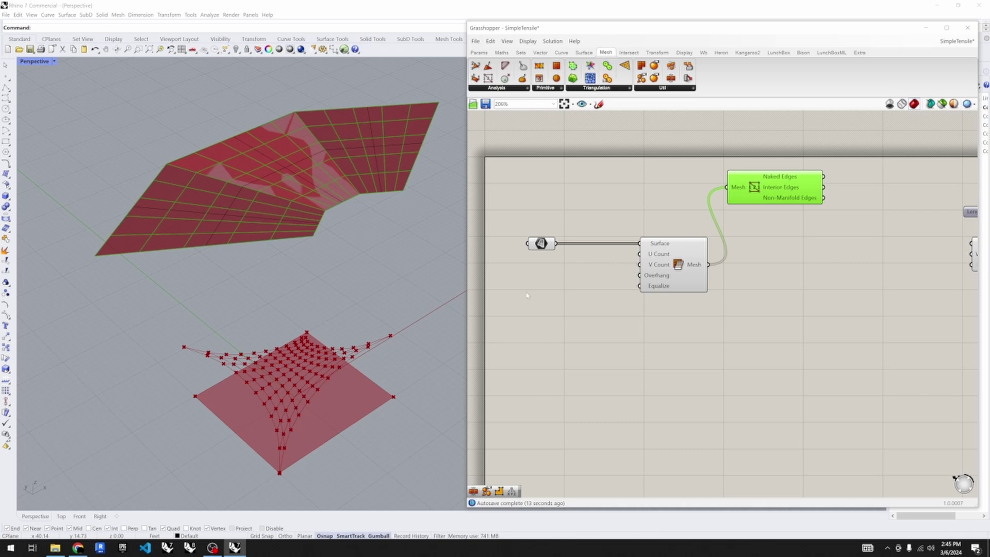
# - Create a number slider under the Surface parameter, set it to 16, and place a duplicate directly below it
pyautogui.doubleClick(551, 284)
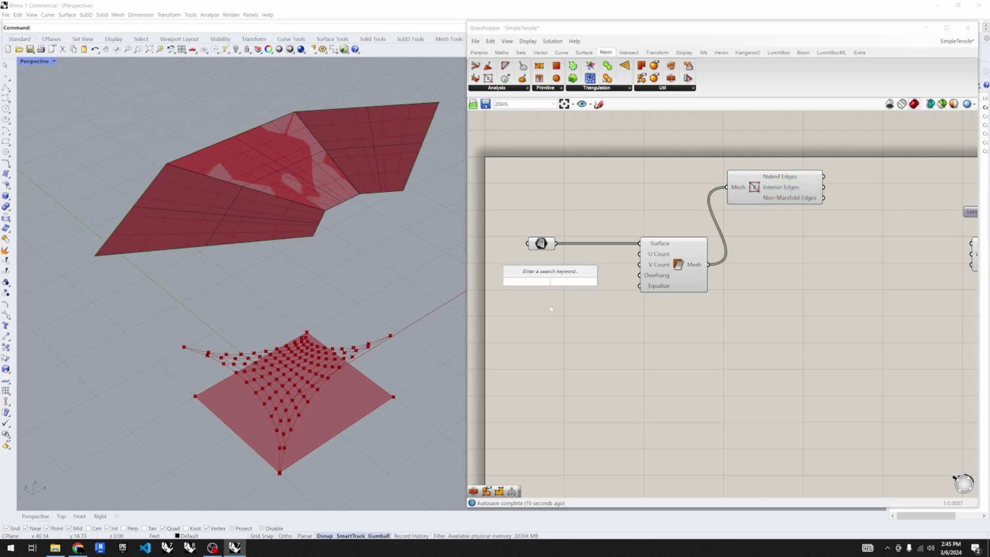
pyautogui.write('12')
pyautogui.press('Return')
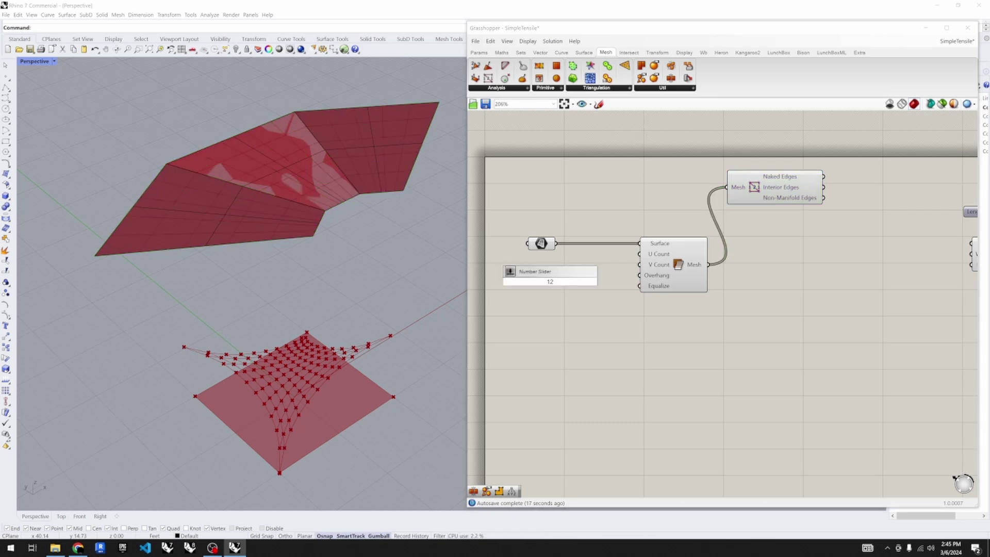
pyautogui.press('Return')
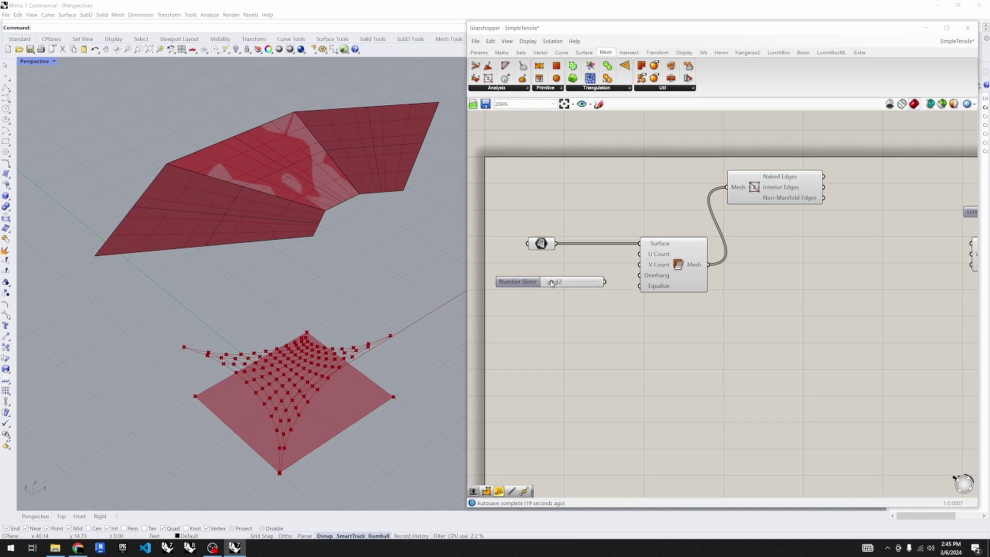
pyautogui.moveTo(552, 283); pyautogui.dragTo(573, 298)
pyautogui.click(572, 283)
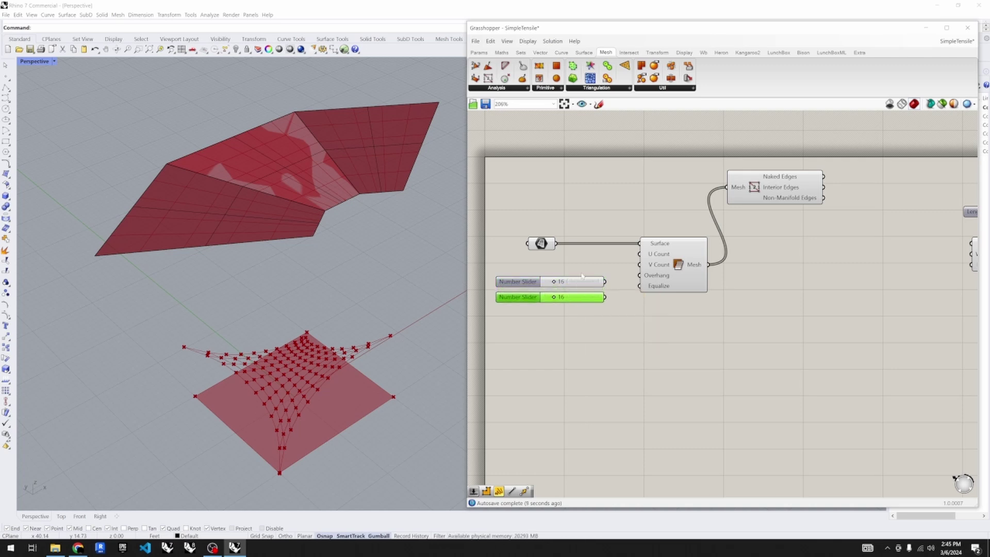
# - Wire the two sliders into Mesh Surface's U Count and V Count inputs, and set the V Count slider to 26
pyautogui.moveTo(608, 287); pyautogui.dragTo(639, 254)
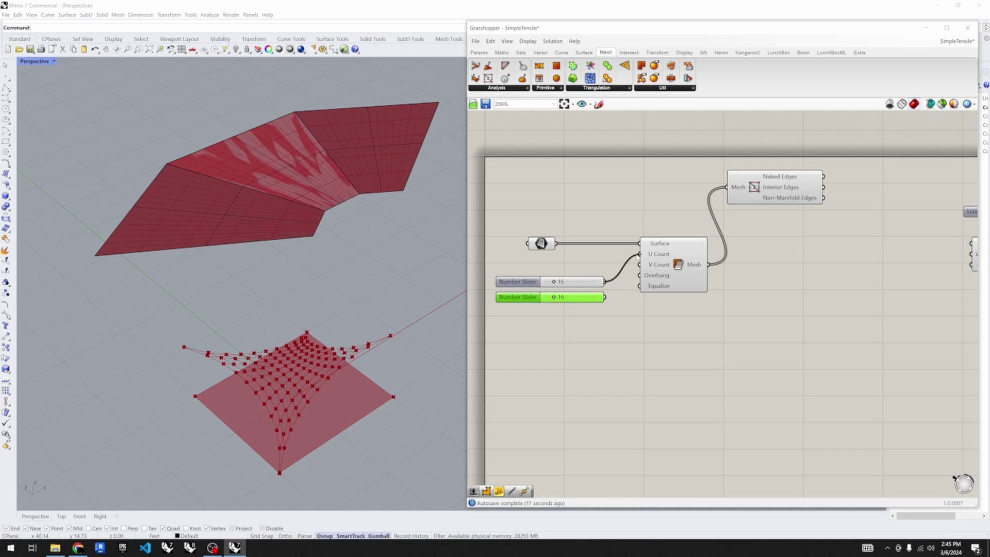
pyautogui.moveTo(607, 299); pyautogui.dragTo(640, 264)
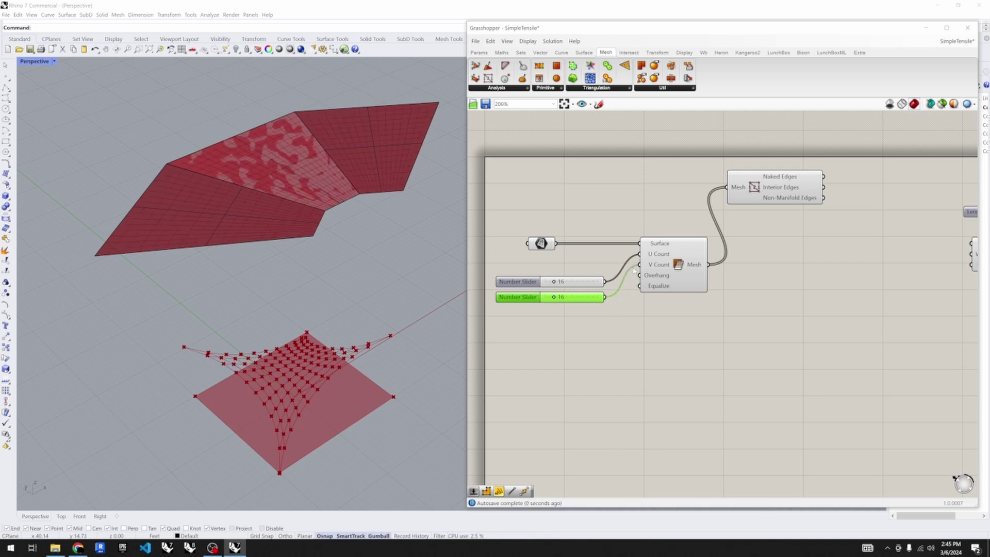
pyautogui.scroll(1, 571, 286)
pyautogui.moveTo(551, 281); pyautogui.dragTo(557, 301)
pyautogui.scroll(3, 237, 184)
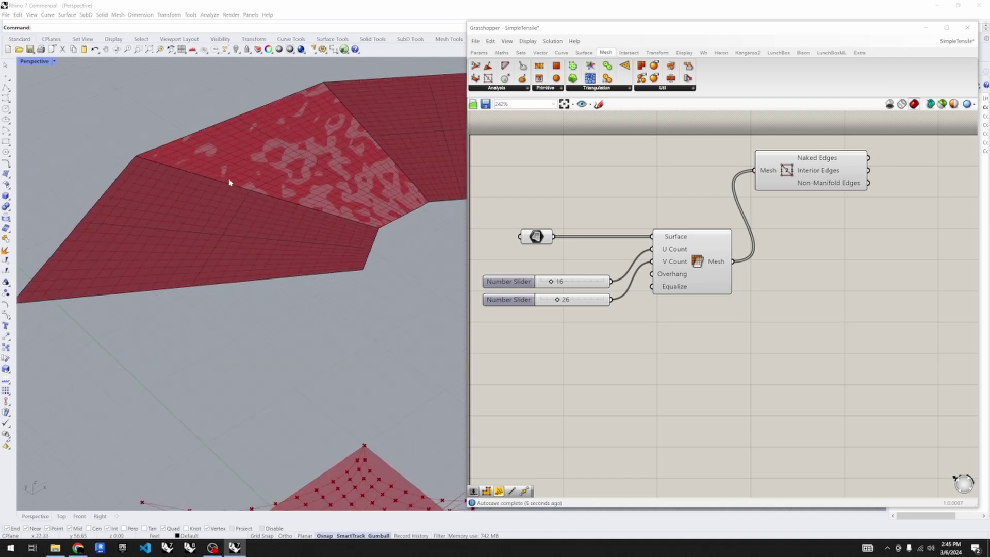
# - Set the number slider feeding Mesh Surface's V Count to 33
pyautogui.moveTo(557, 299); pyautogui.dragTo(562, 300)
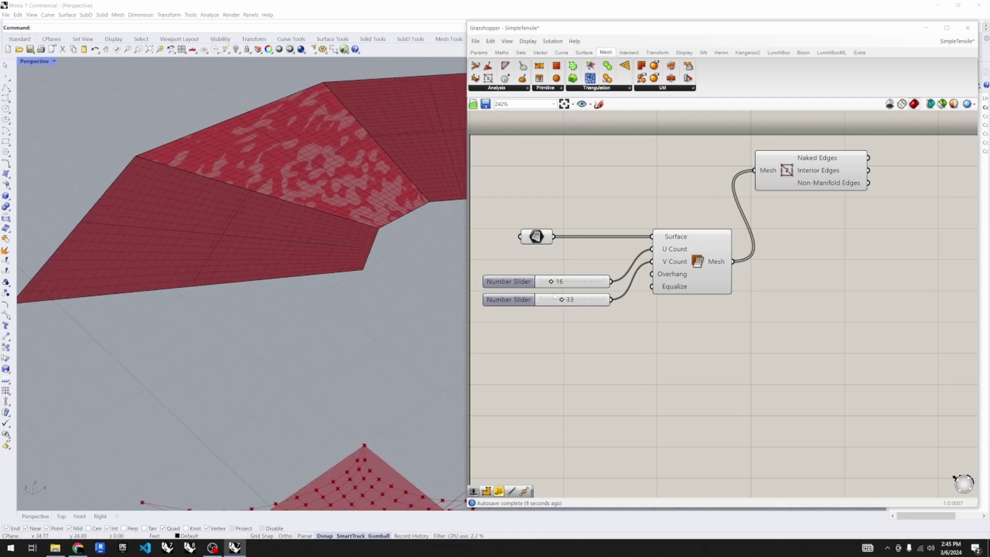
pyautogui.scroll(-3, 289, 226)
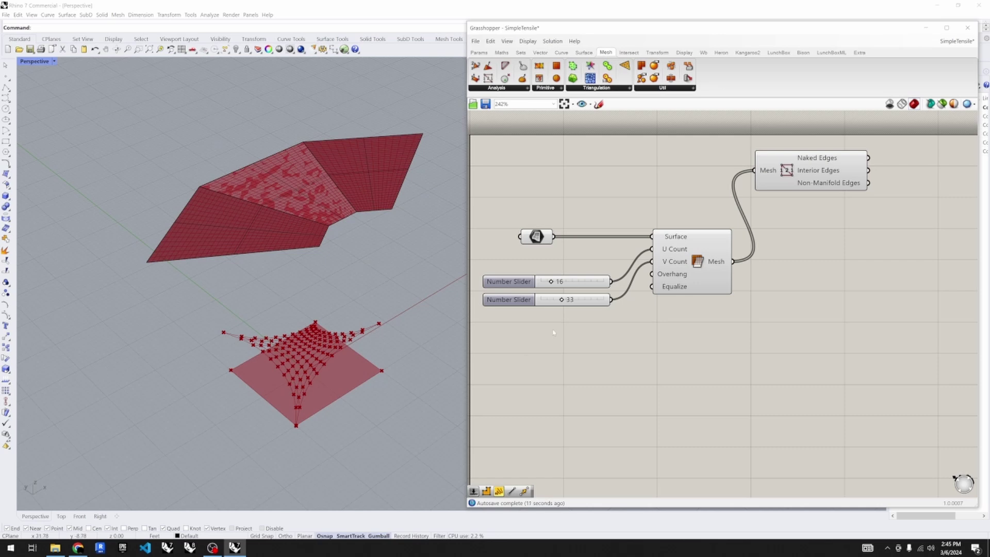
# - Turn off the preview of the Surface parameter so only the Mesh Surface result is displayed over the fan panels
pyautogui.scroll(-2, 507, 245)
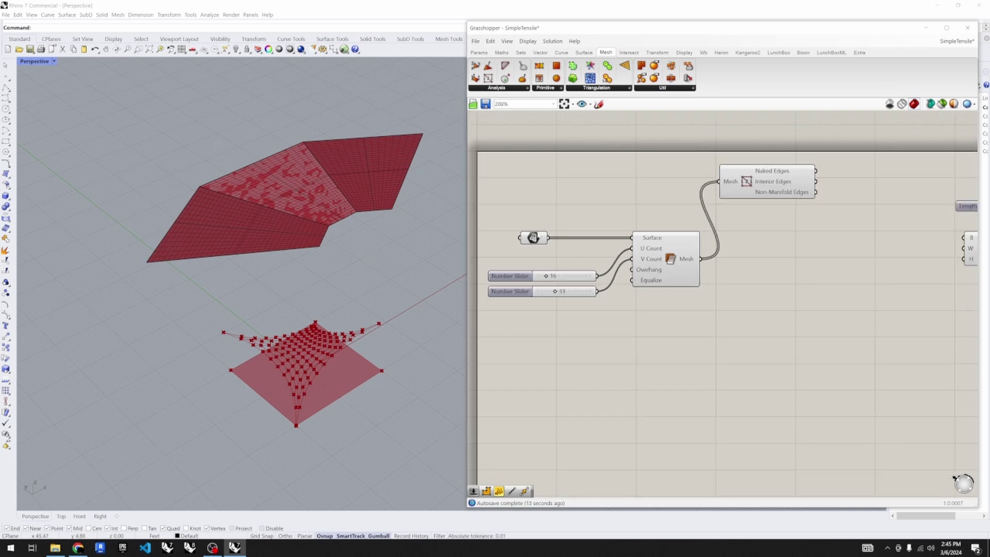
pyautogui.click(532, 237)
pyautogui.middleClick(532, 236)
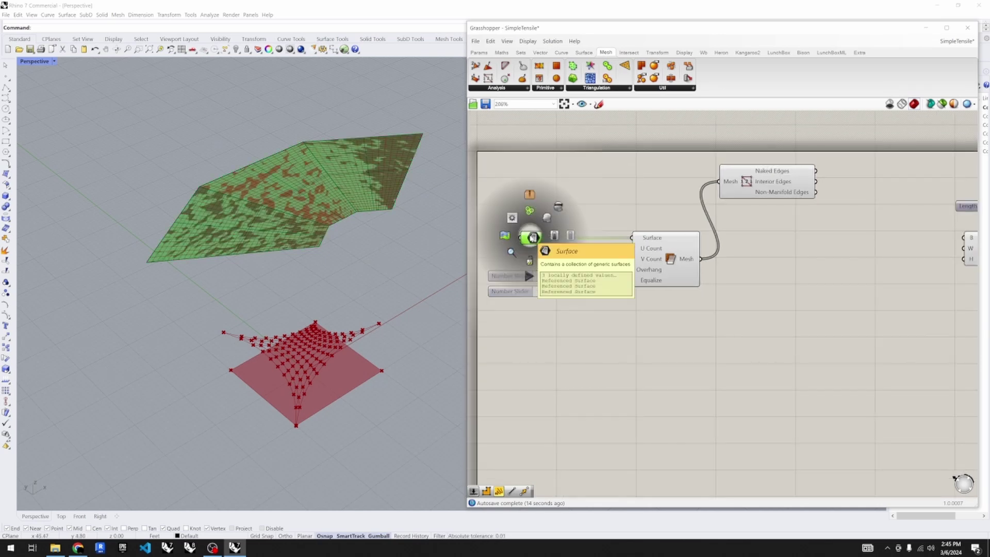
pyautogui.click(560, 210)
pyautogui.click(495, 207)
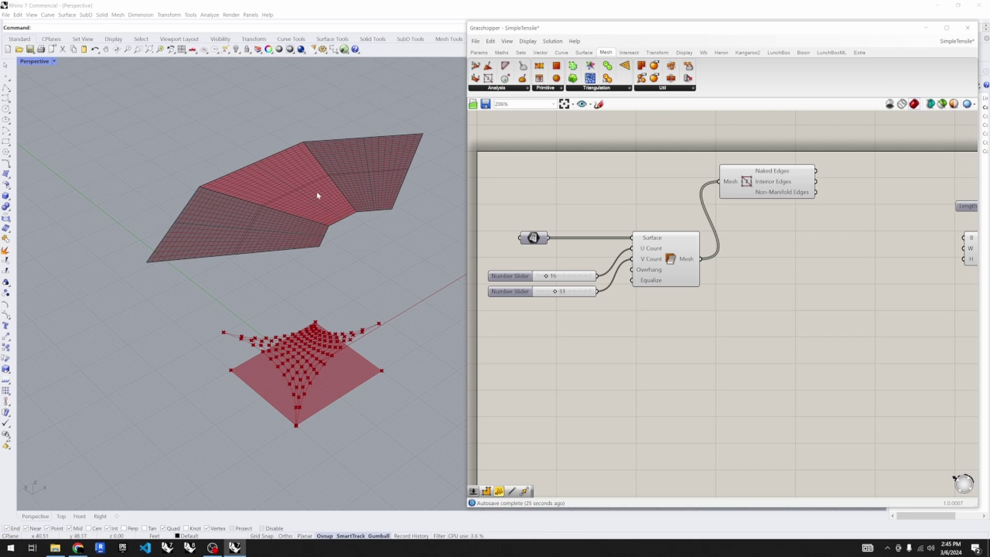
# - Flip the normals of the two outer fan panels in Rhino so they match the middle panel
pyautogui.scroll(3, 360, 177)
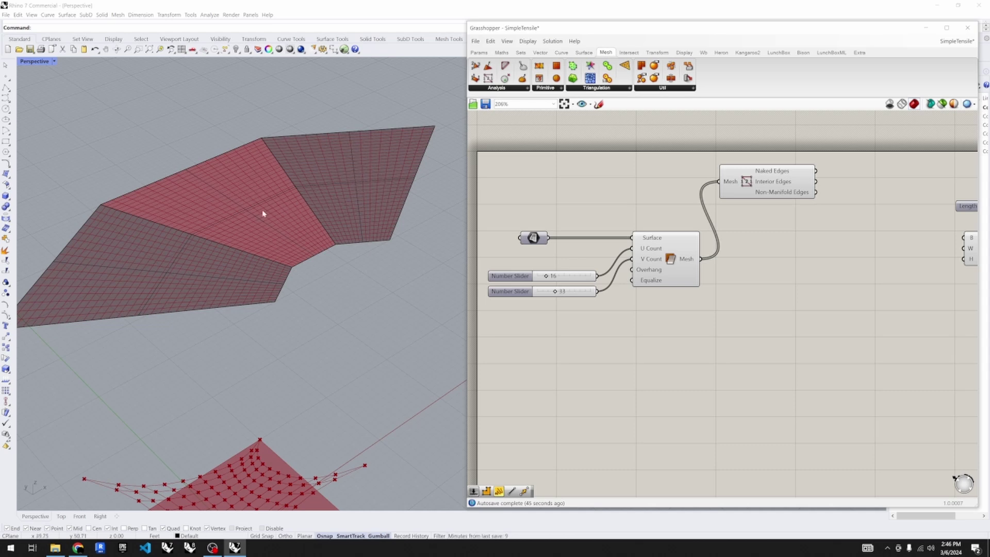
pyautogui.click(337, 185)
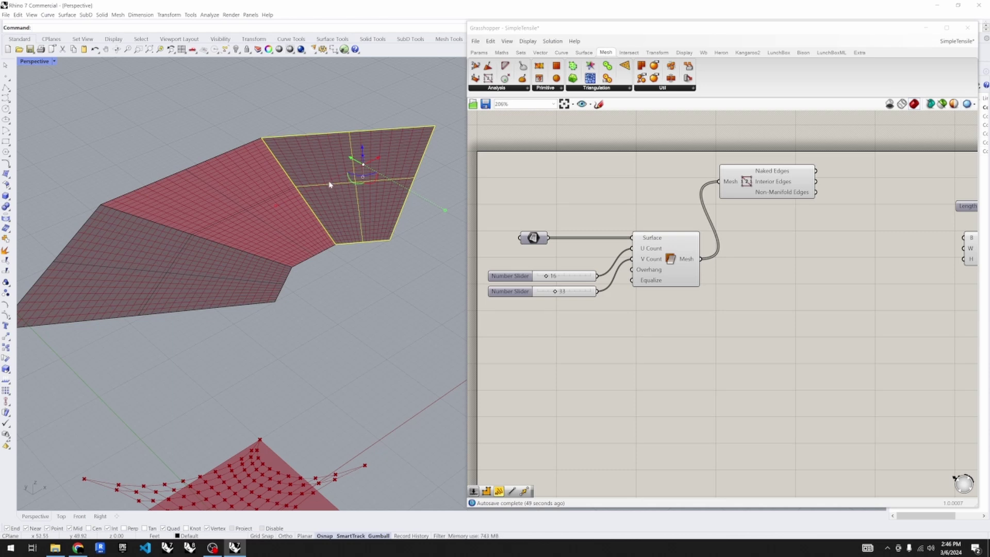
pyautogui.write('Flip')
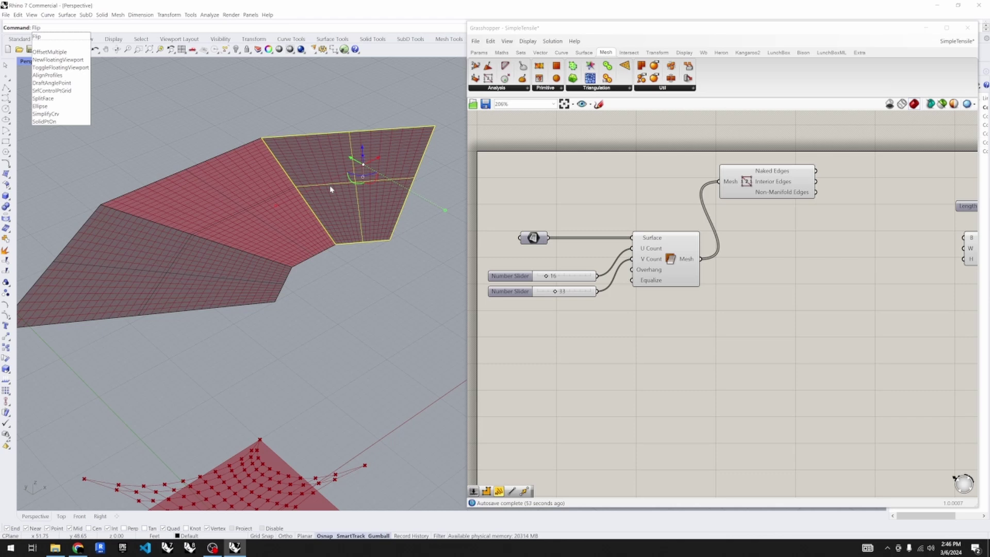
pyautogui.press('Return')
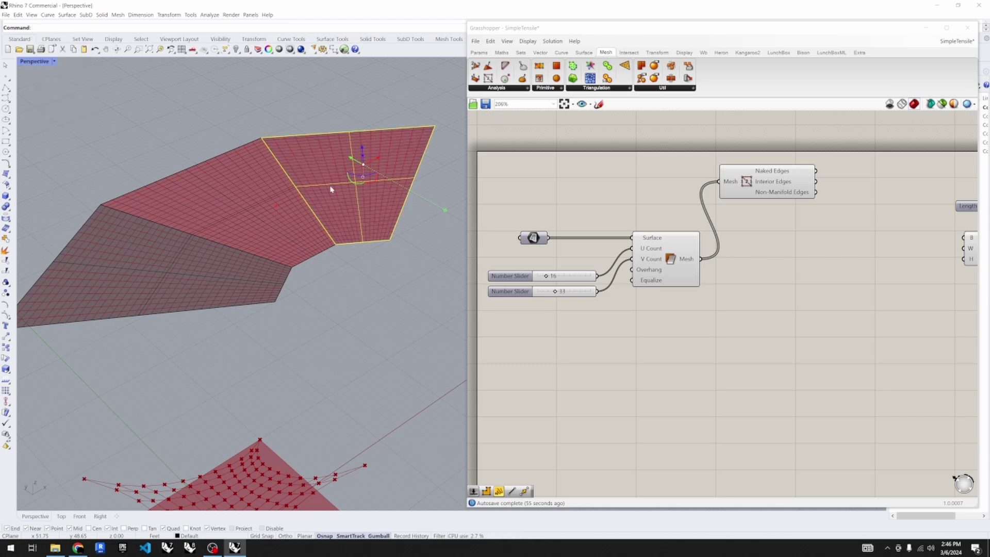
pyautogui.click(170, 276)
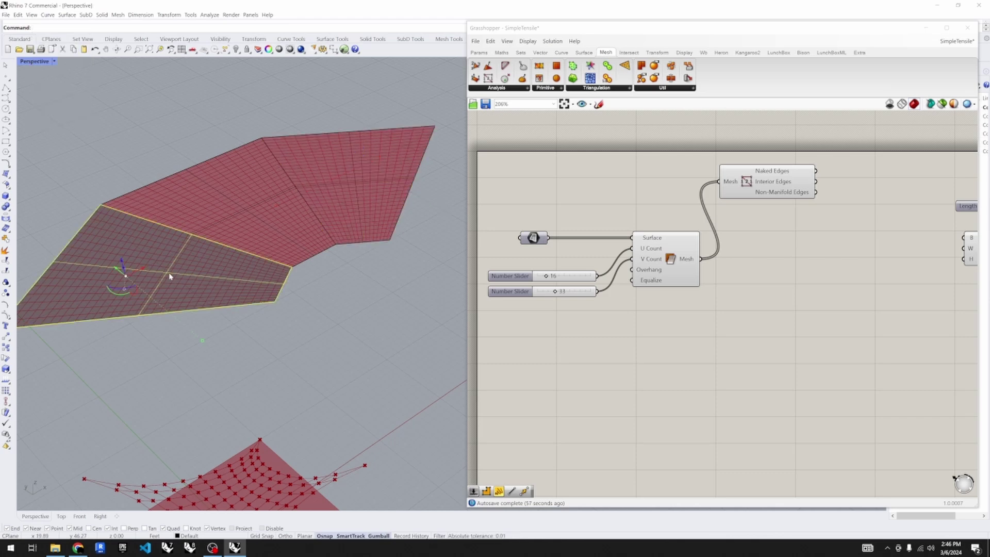
pyautogui.press('Return')
pyautogui.press('Escape')
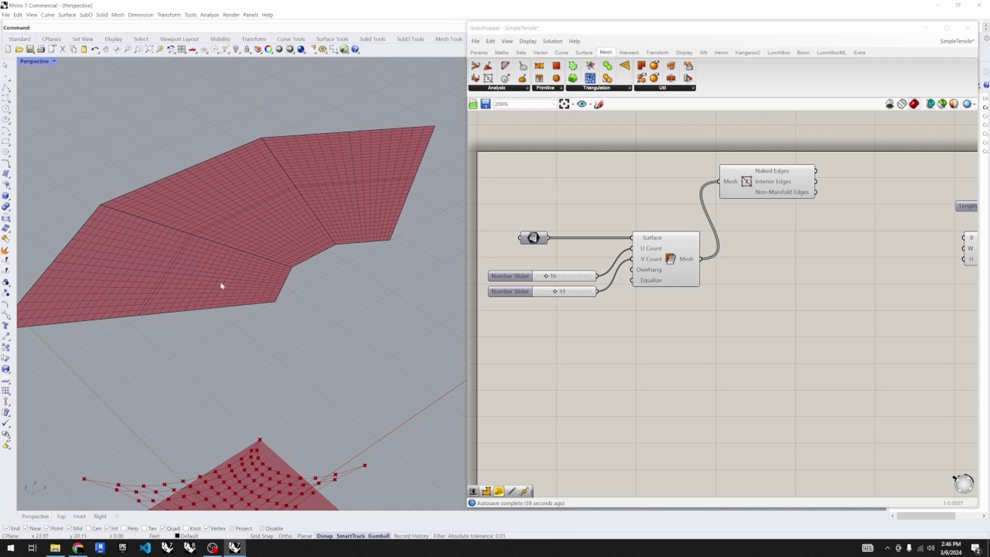
# - Set both the U Count and V Count sliders of Mesh Surface to 12
pyautogui.scroll(5, 312, 193)
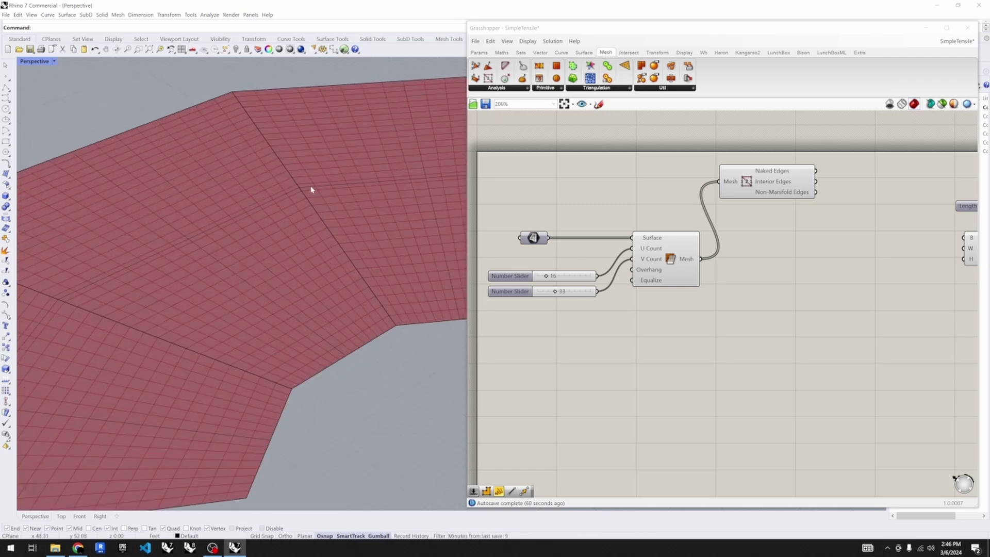
pyautogui.scroll(-3, 362, 208)
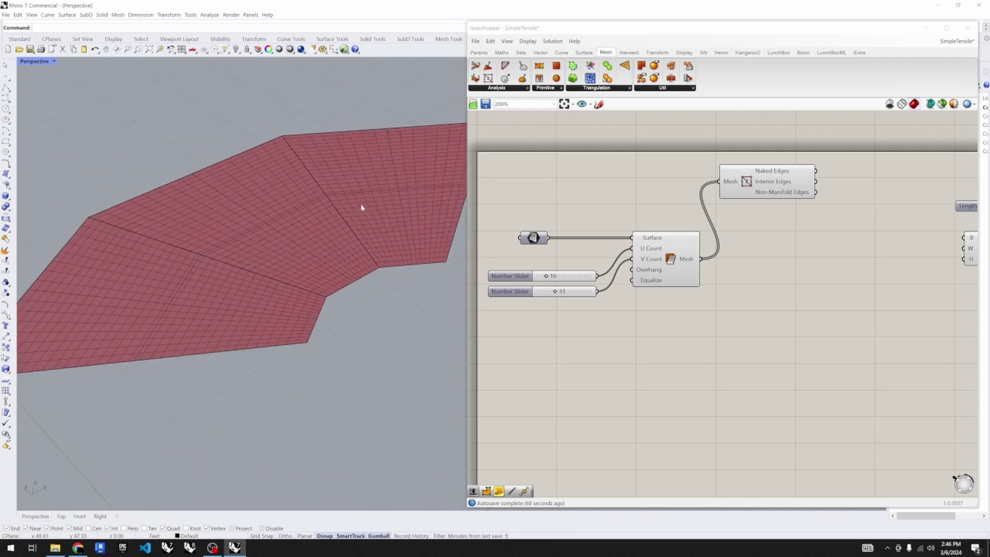
pyautogui.click(552, 276)
pyautogui.doubleClick(554, 276)
pyautogui.write('12')
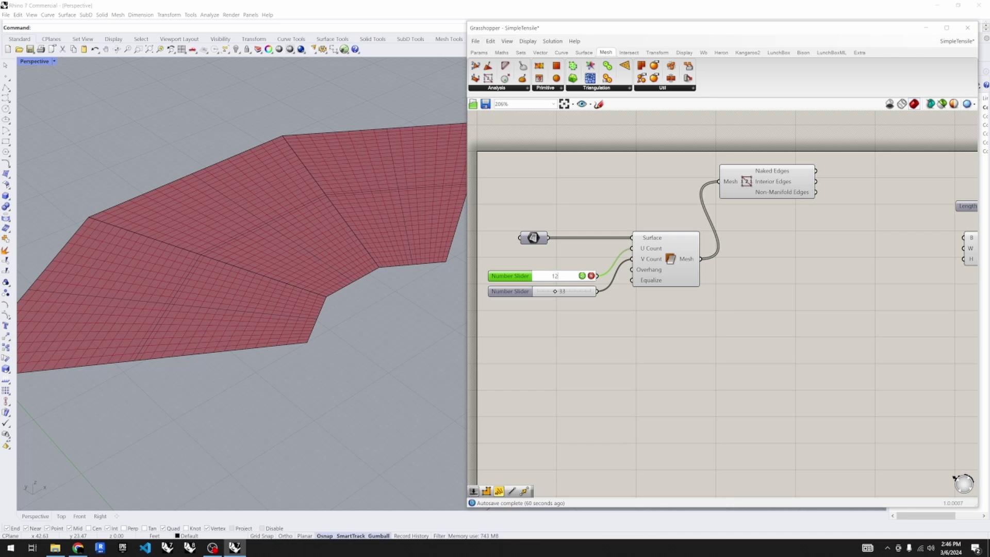
pyautogui.press('Return')
pyautogui.click(566, 339)
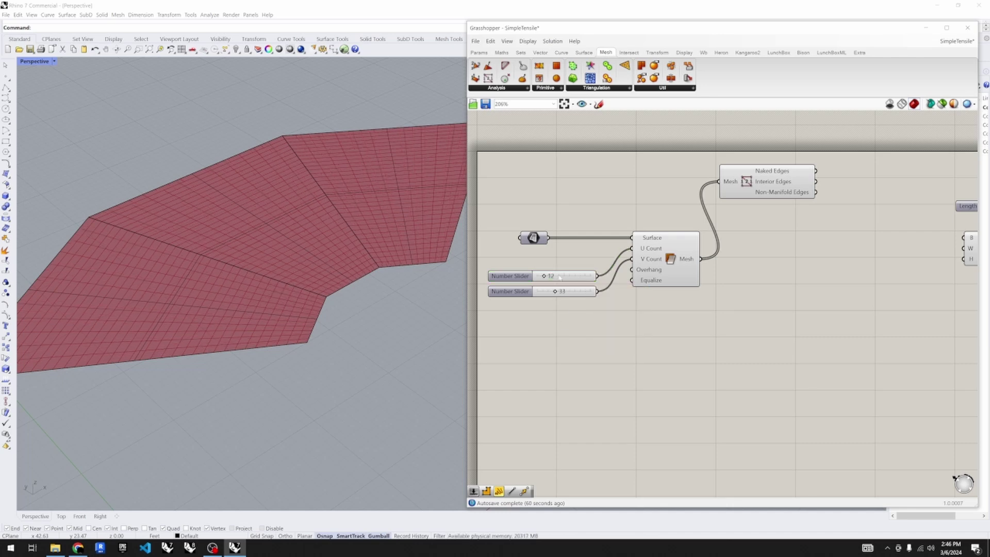
pyautogui.click(568, 293)
pyautogui.doubleClick(568, 293)
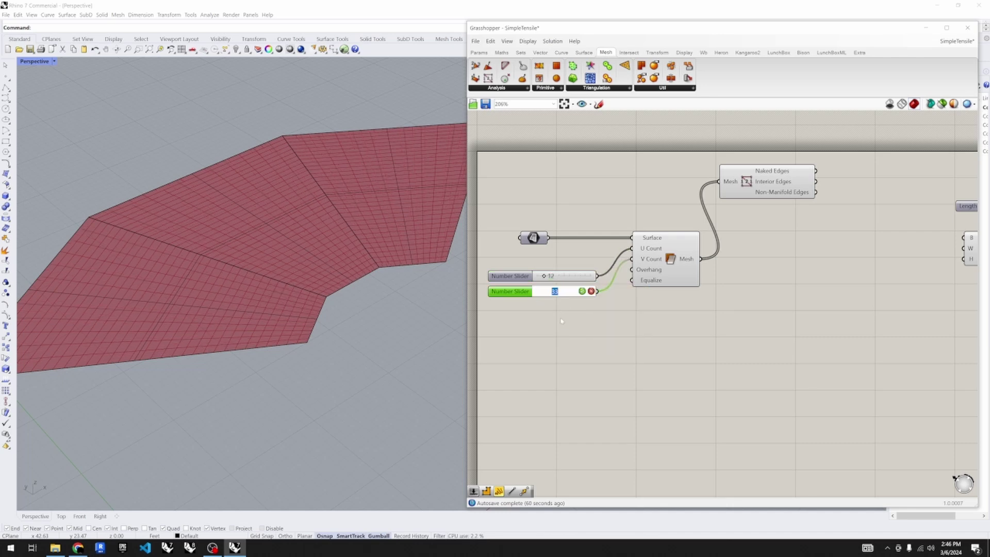
pyautogui.write('12')
pyautogui.press('Return')
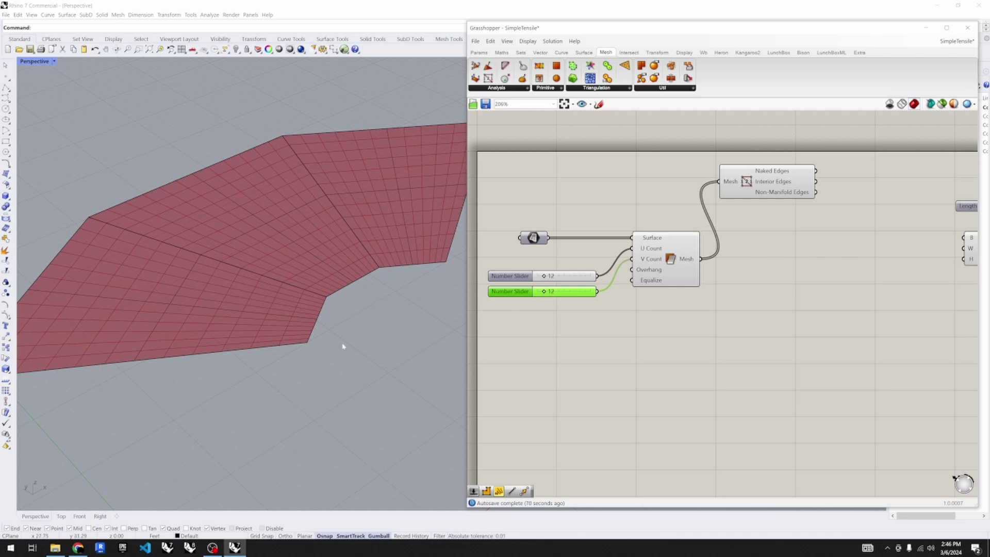
pyautogui.click(532, 348)
# - Add a Mesh parameter below Mesh Plane and wire it into the EdgeLengths and MeshCorners mesh inputs in place of Mesh Plane
pyautogui.scroll(-3, 532, 348)
pyautogui.scroll(-2, 532, 348)
pyautogui.scroll(3, 689, 307)
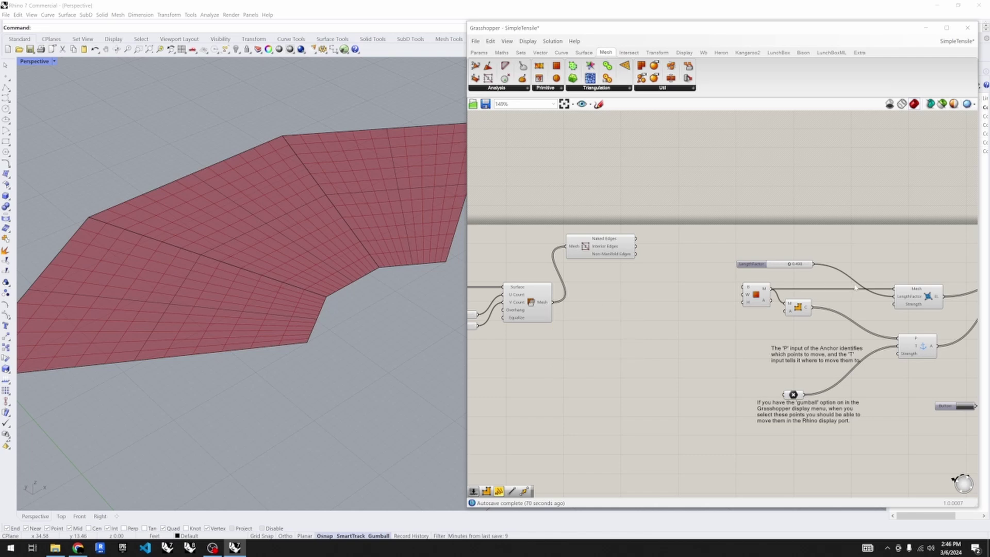
pyautogui.doubleClick(716, 298)
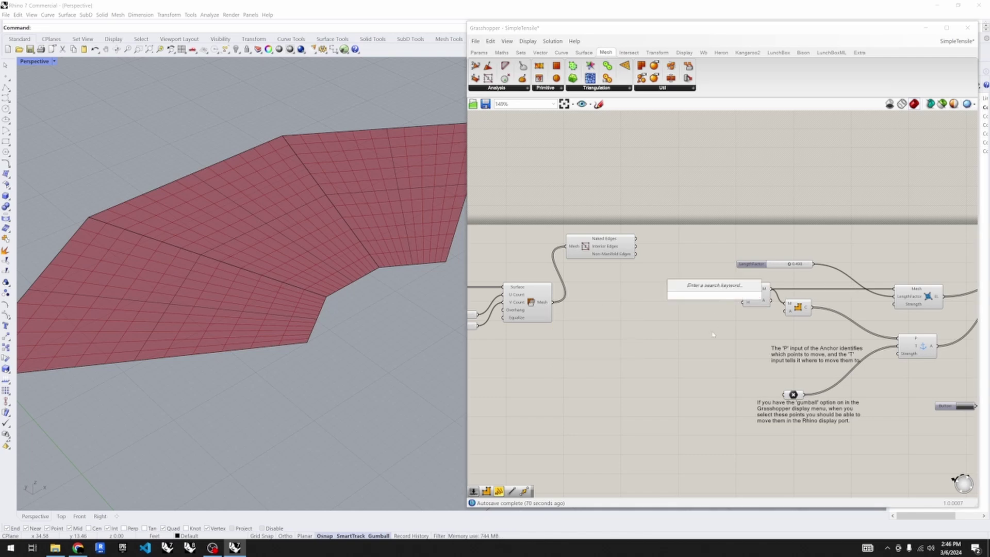
pyautogui.write('mesh')
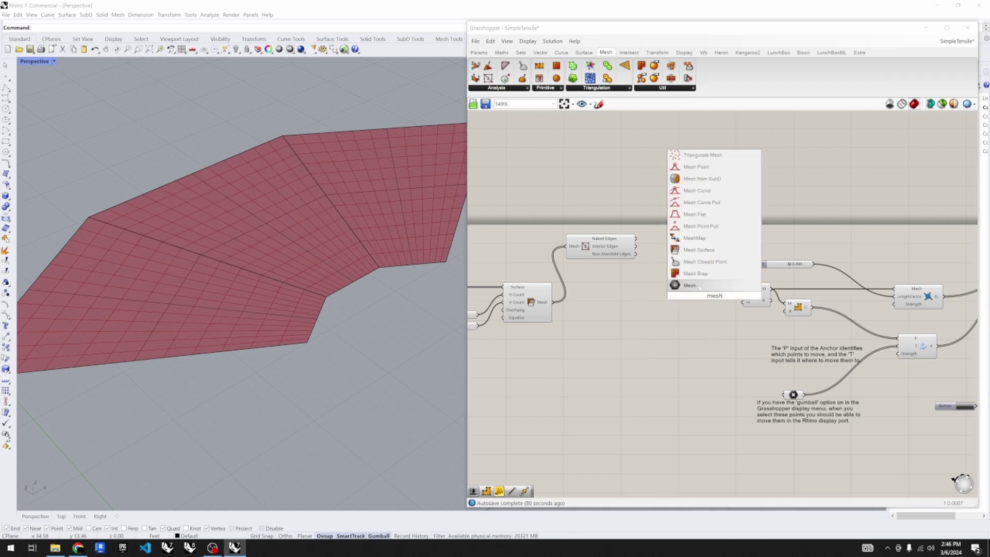
pyautogui.click(700, 286)
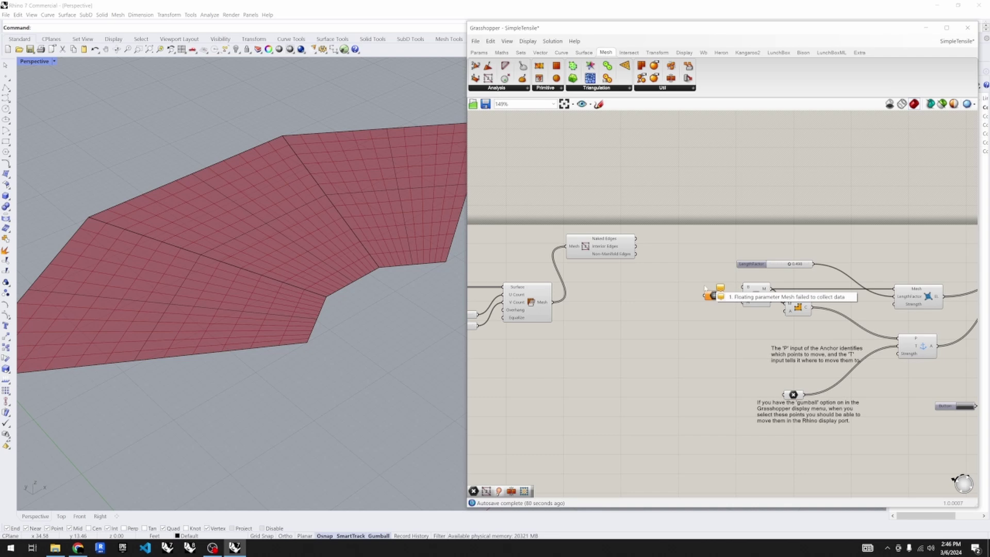
pyautogui.moveTo(705, 289); pyautogui.dragTo(895, 289)
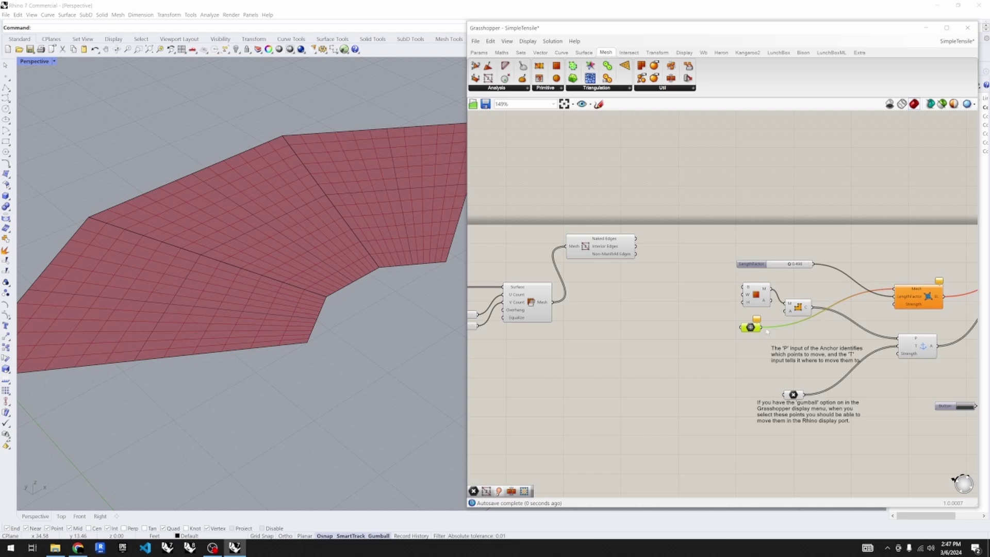
pyautogui.moveTo(762, 328); pyautogui.dragTo(850, 332)
pyautogui.scroll(-2, 700, 368)
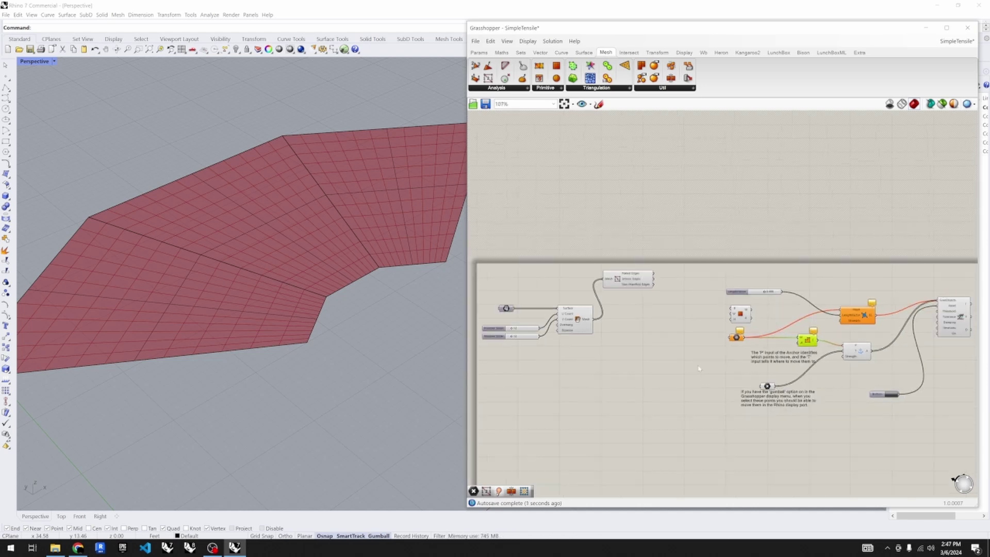
# - Add a Bifocals component in the empty area above the Mesh Surface definition to label all components by name
pyautogui.doubleClick(534, 226)
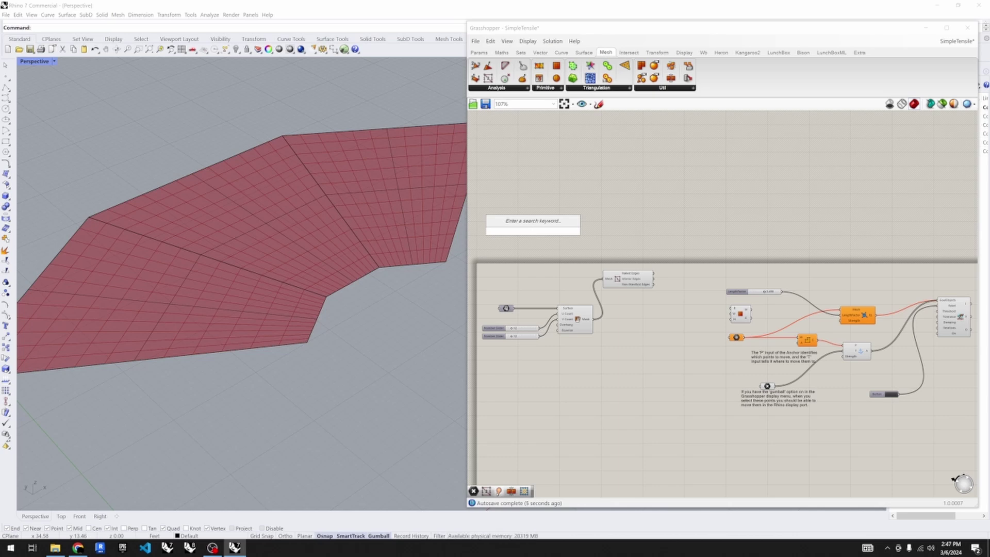
pyautogui.write('bi')
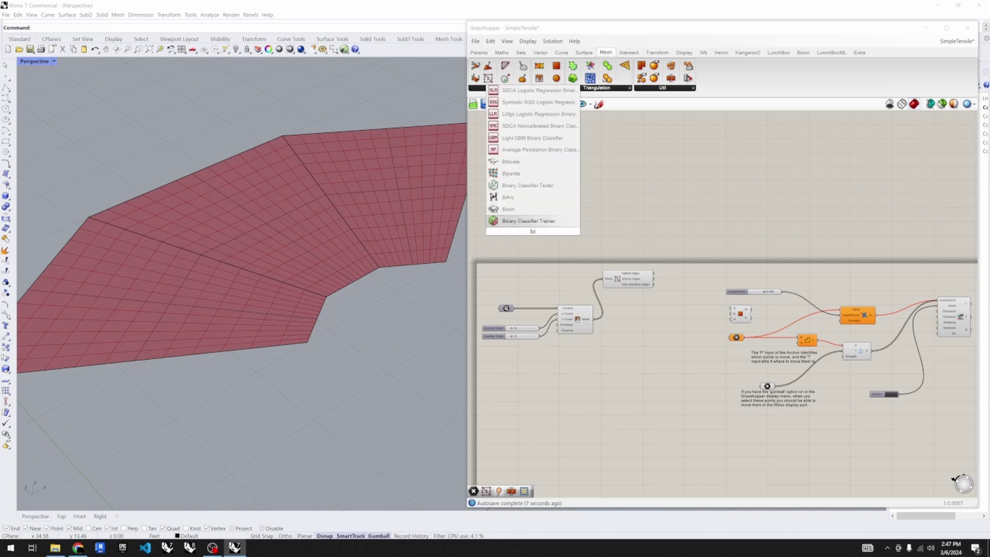
pyautogui.write('f')
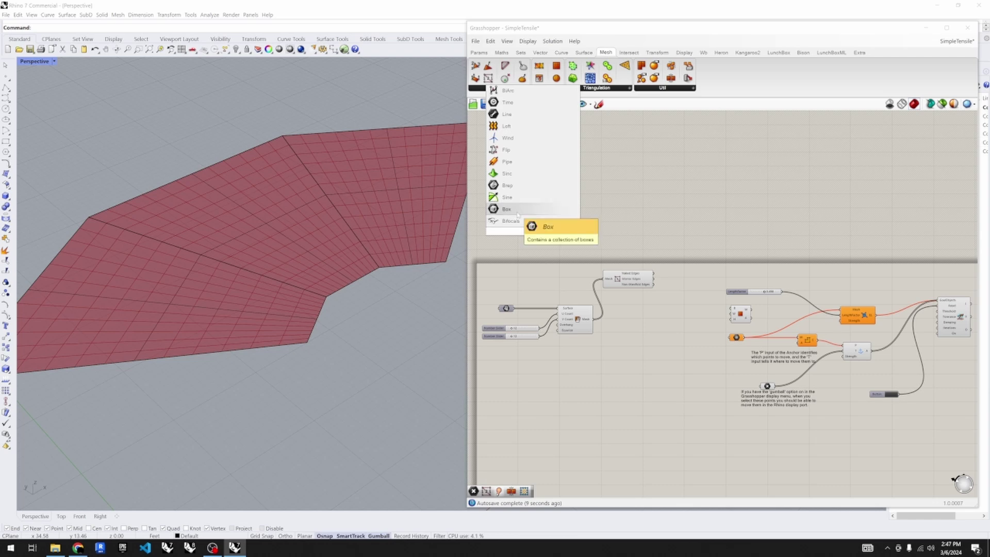
pyautogui.press('Return')
pyautogui.scroll(3, 569, 286)
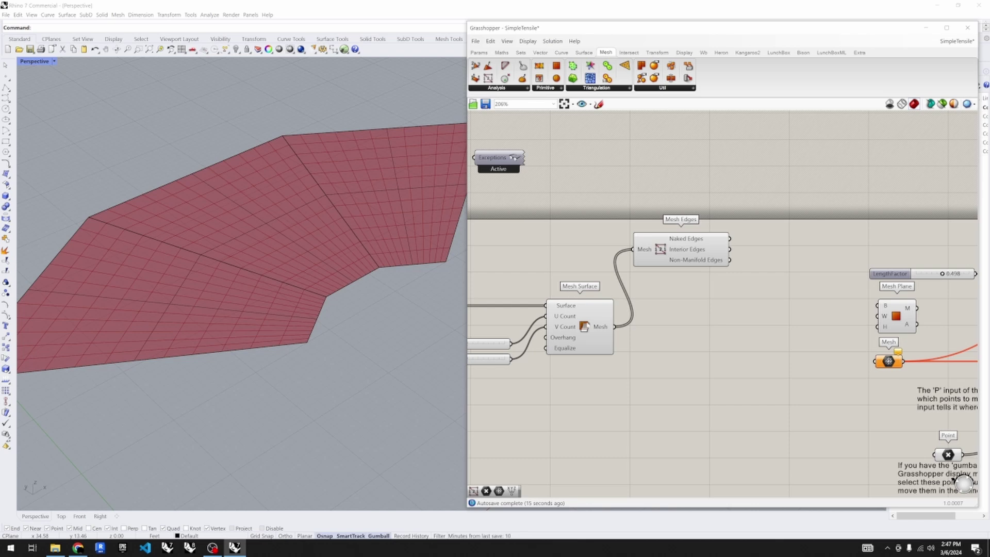
# - Examine the component labels, the Draw Full Names display option and Mesh Plane's Width count input
pyautogui.scroll(-2, 587, 317)
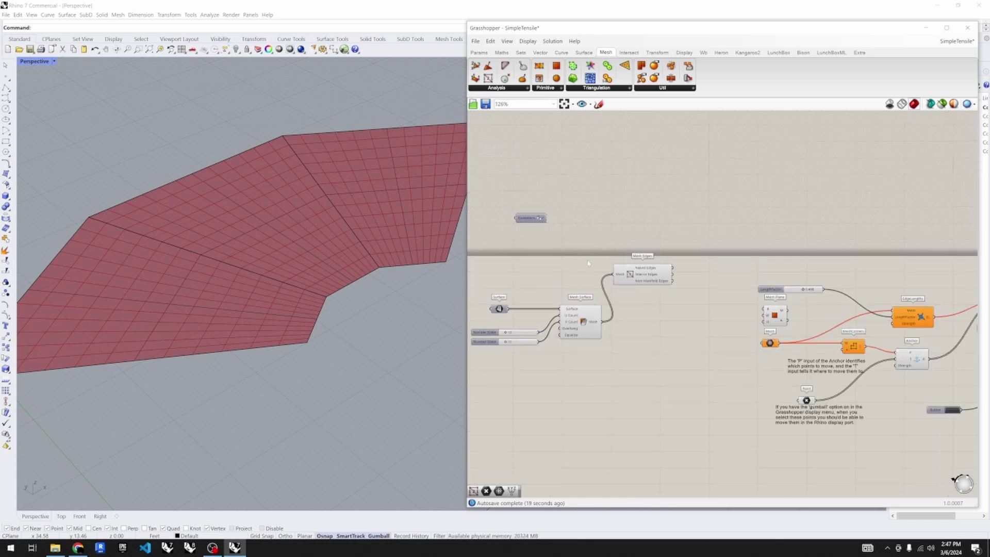
pyautogui.click(527, 41)
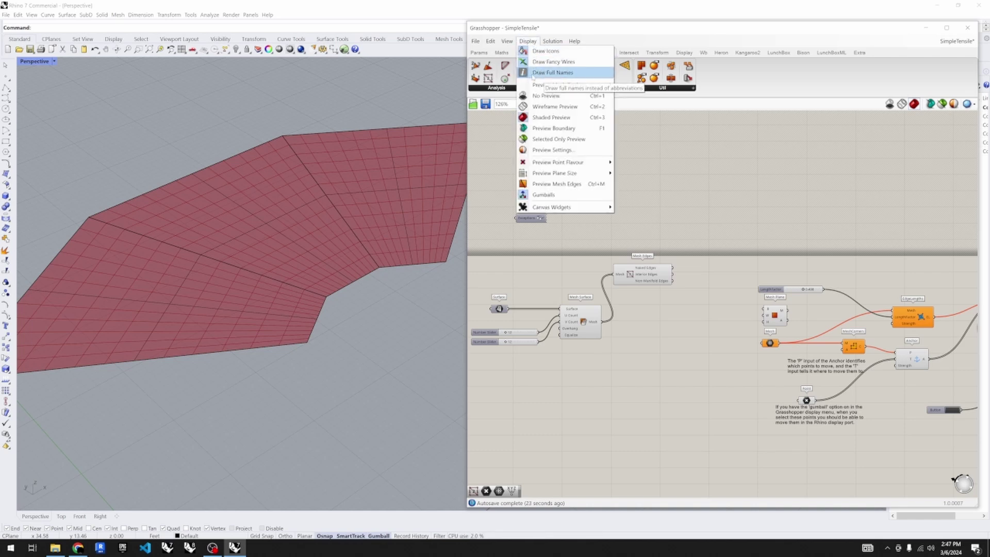
pyautogui.click(666, 372)
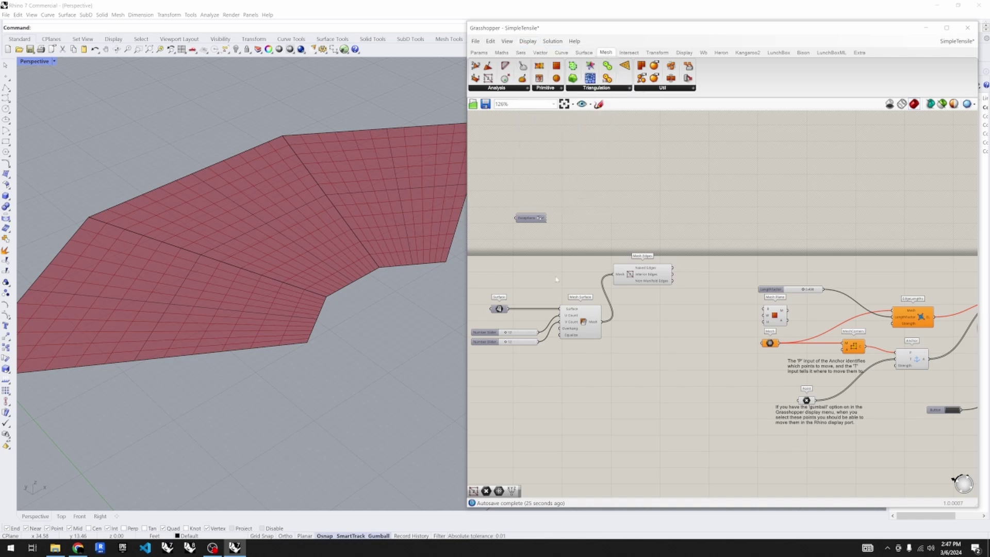
pyautogui.scroll(4, 556, 279)
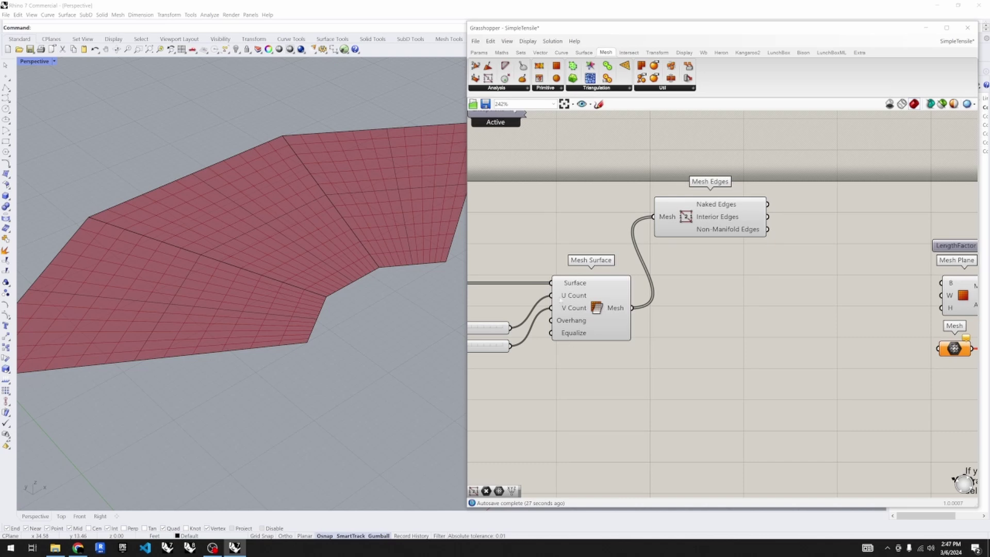
pyautogui.scroll(-1, 773, 318)
pyautogui.moveTo(960, 309); pyautogui.dragTo(773, 318, button='right')
pyautogui.scroll(1, 773, 318)
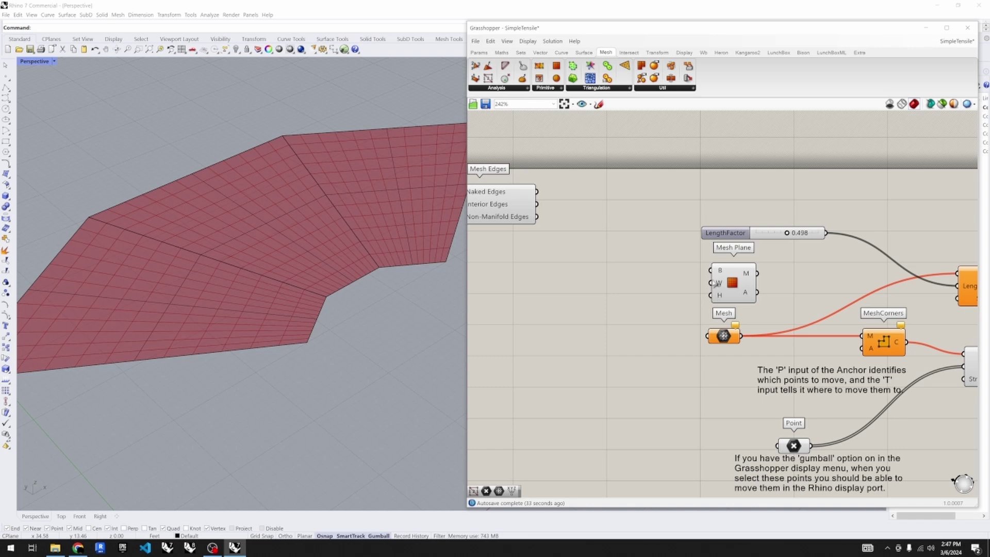
pyautogui.moveTo(721, 284)
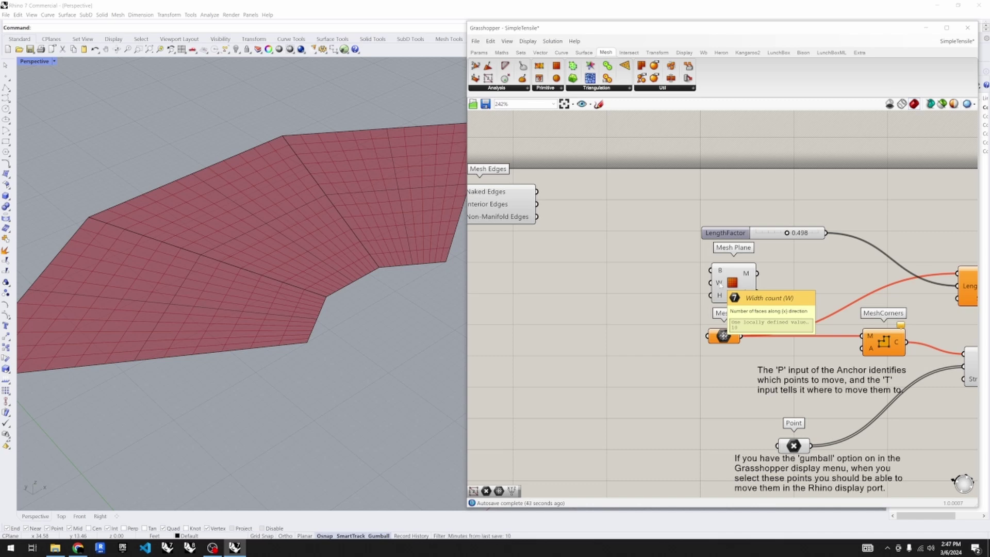
pyautogui.scroll(-2, 721, 285)
pyautogui.scroll(-1, 720, 285)
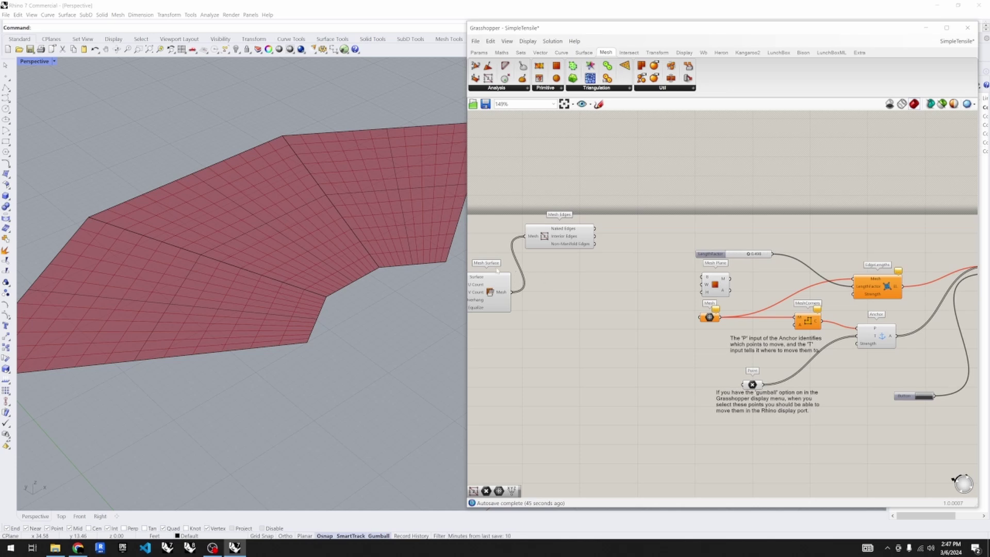
pyautogui.scroll(2, 562, 231)
pyautogui.scroll(-2, 626, 304)
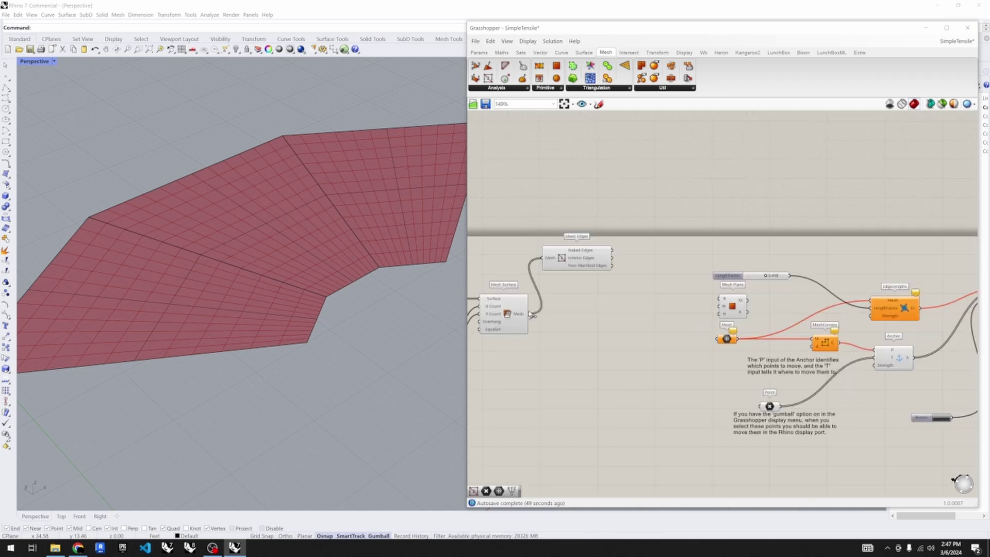
# - Wire Mesh Surface's Mesh output into the Mesh parameter that feeds EdgeLengths and MeshCorners
pyautogui.moveTo(529, 313); pyautogui.dragTo(719, 339)
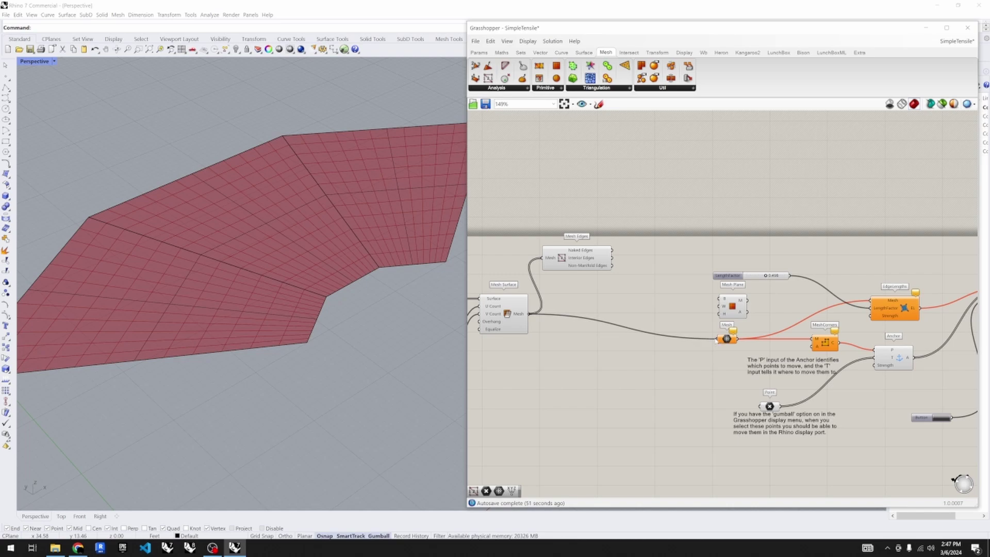
pyautogui.scroll(-5, 309, 302)
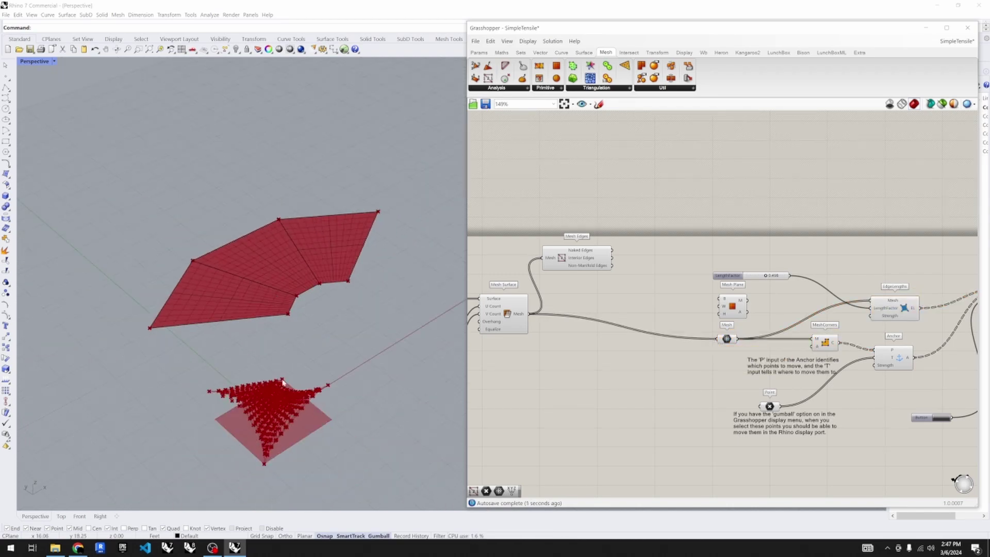
pyautogui.scroll(4, 287, 427)
pyautogui.scroll(1, 923, 377)
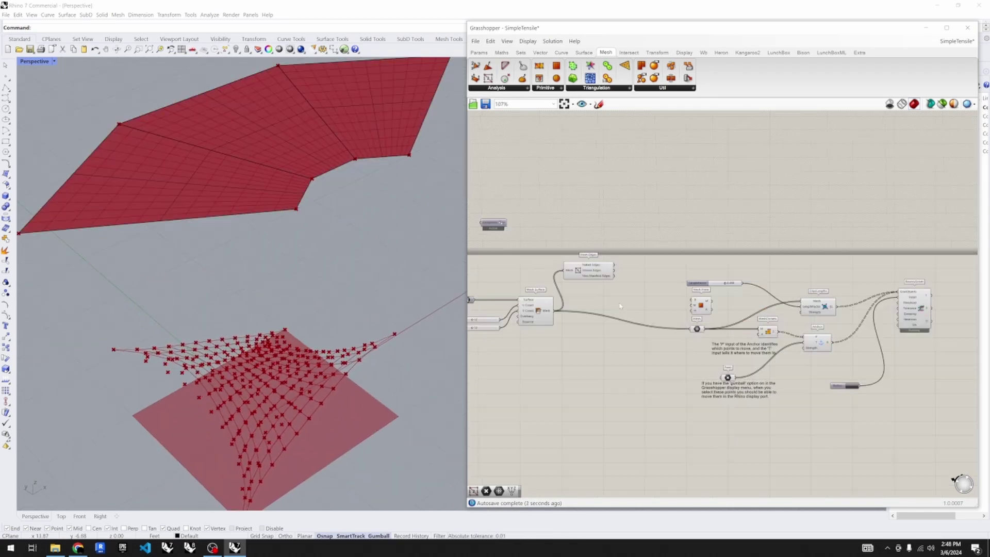
# - Add a new Kangaroo point-goal Anchor component and place it directly below the existing Anchor
pyautogui.moveTo(894, 359); pyautogui.dragTo(809, 330, button='right')
pyautogui.moveTo(810, 330); pyautogui.dragTo(816, 331)
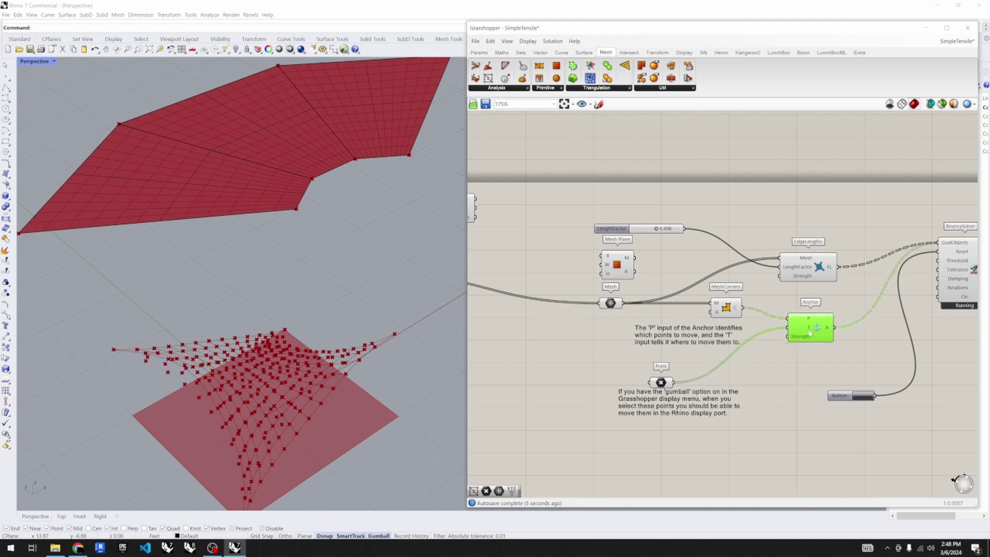
pyautogui.click(816, 355)
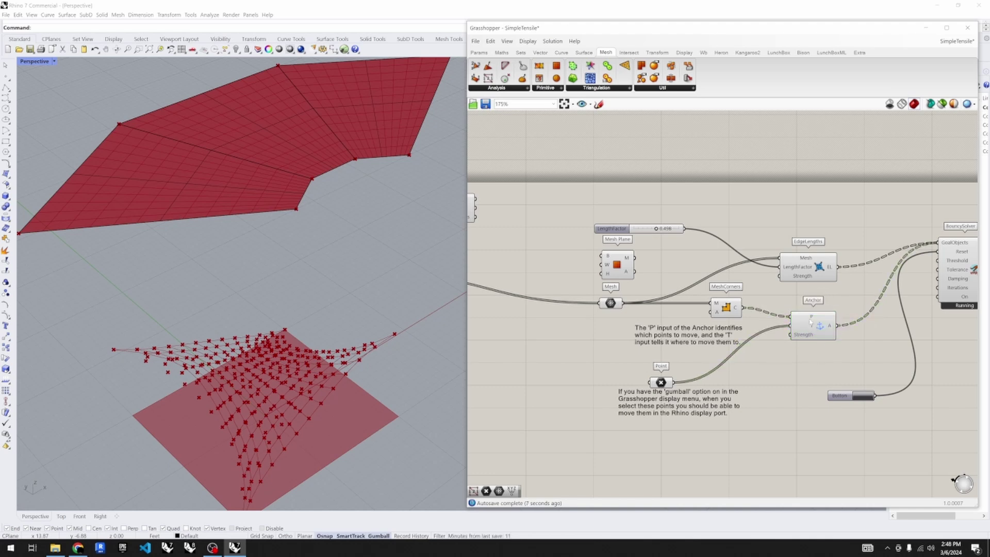
pyautogui.moveTo(813, 326)
pyautogui.click(752, 54)
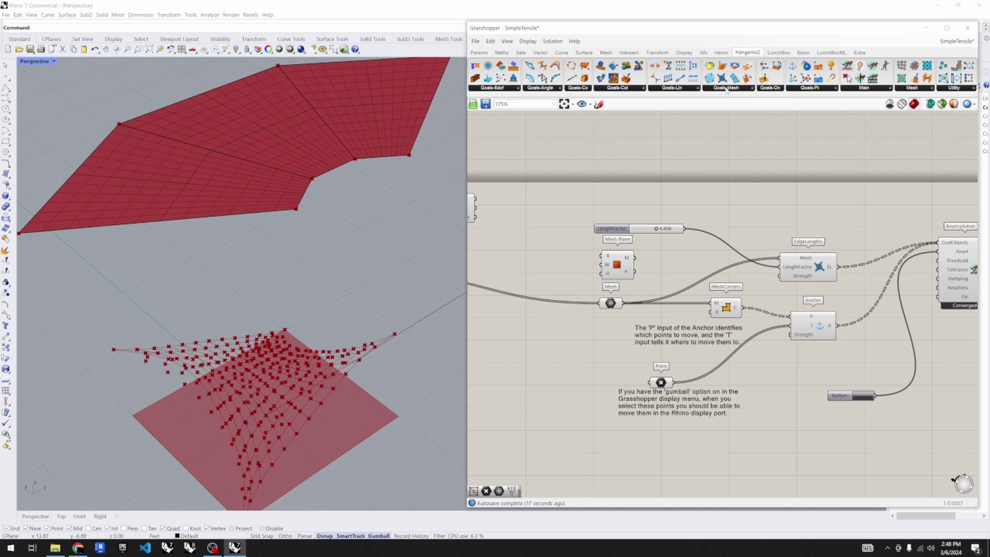
pyautogui.click(817, 88)
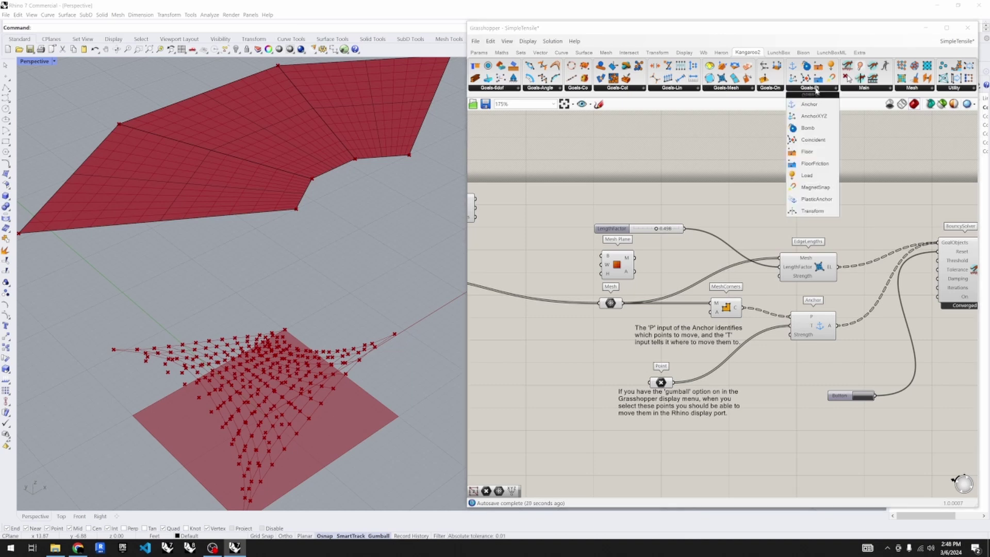
pyautogui.click(814, 116)
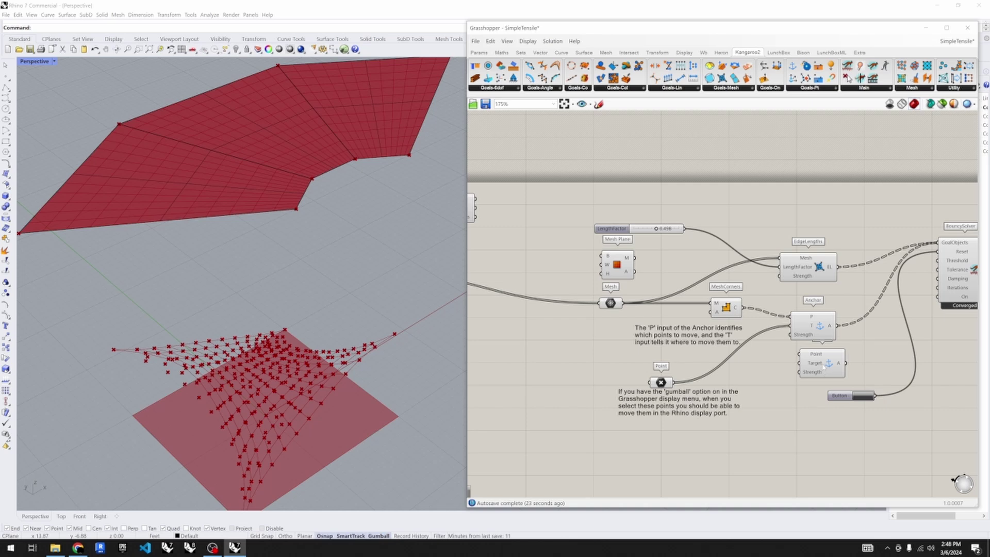
pyautogui.moveTo(824, 364); pyautogui.dragTo(820, 380)
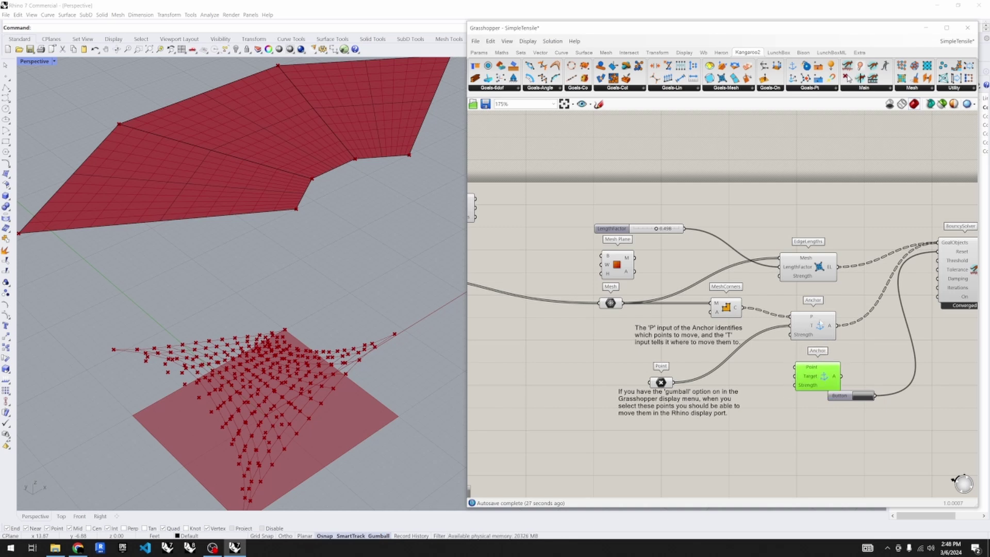
pyautogui.click(819, 321)
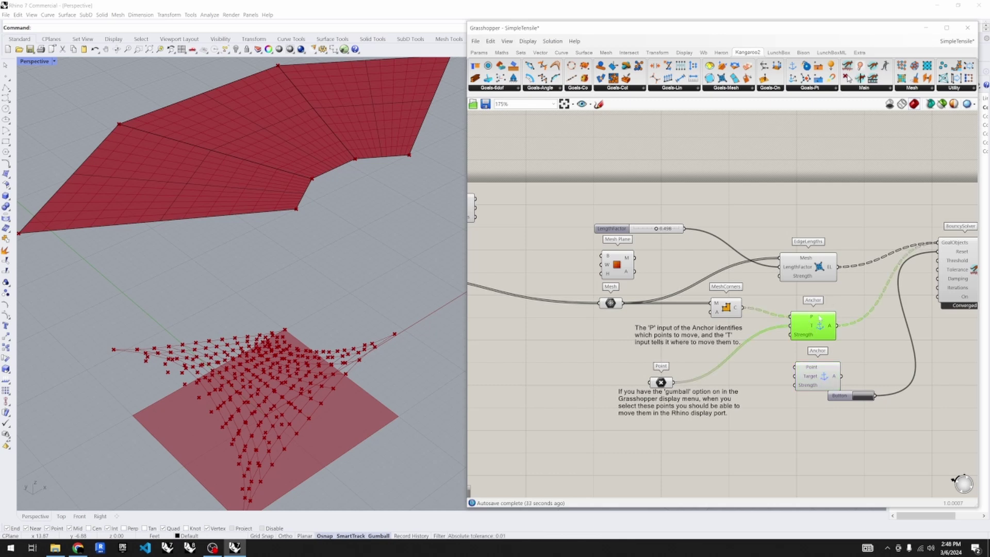
pyautogui.moveTo(810, 325); pyautogui.dragTo(781, 318, button='right')
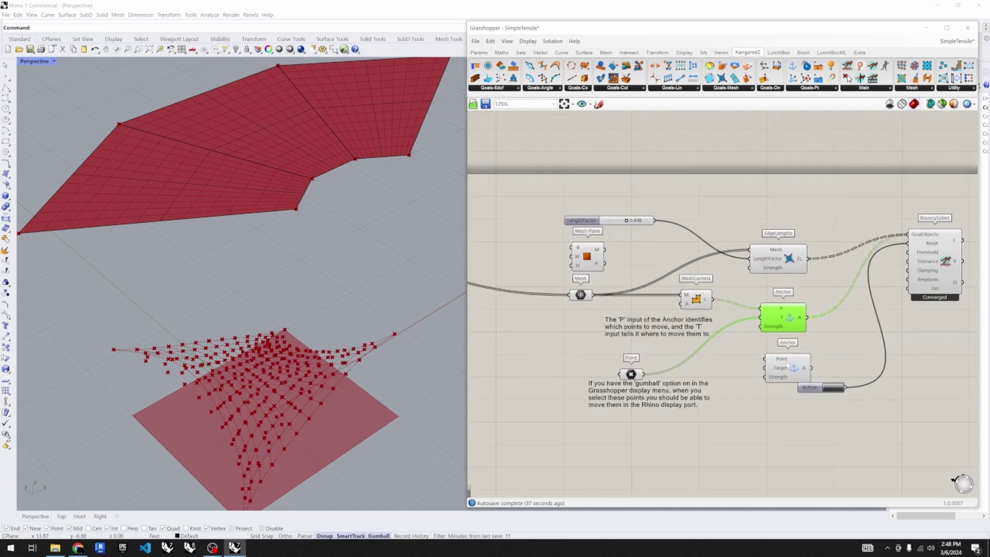
pyautogui.moveTo(788, 365); pyautogui.dragTo(787, 358)
# - Highlight the existing MeshCorners points on the surface and add a new MeshCorners component above the LengthFactor slider
pyautogui.moveTo(712, 299)
pyautogui.mouseDown()
pyautogui.moveTo(765, 356)
pyautogui.moveTo(711, 299)
pyautogui.mouseUp()
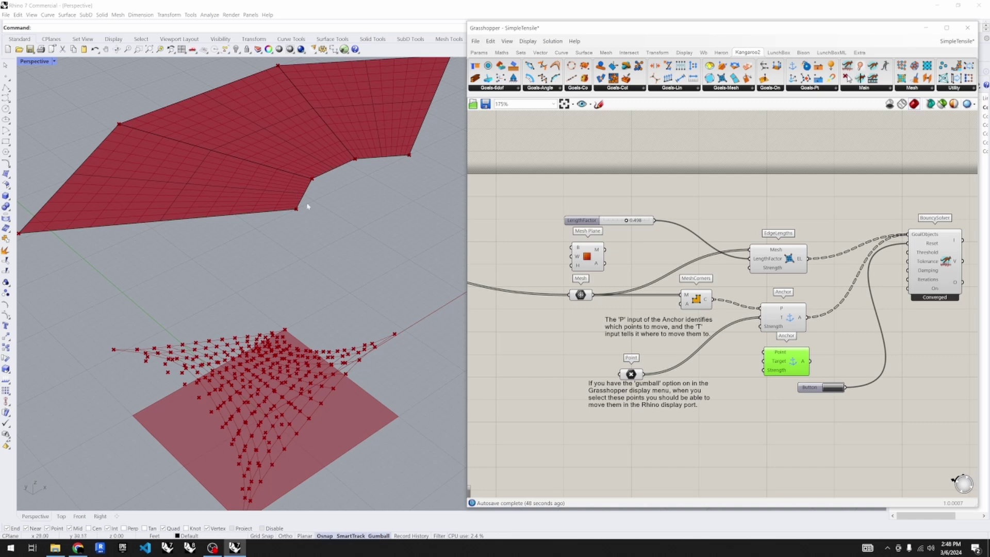
pyautogui.click(696, 299)
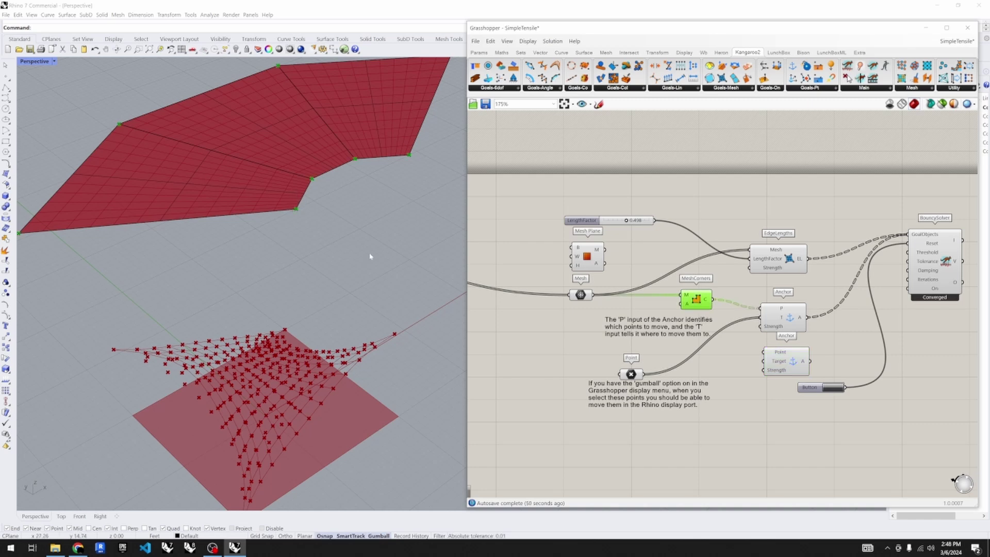
pyautogui.scroll(-2, 370, 256)
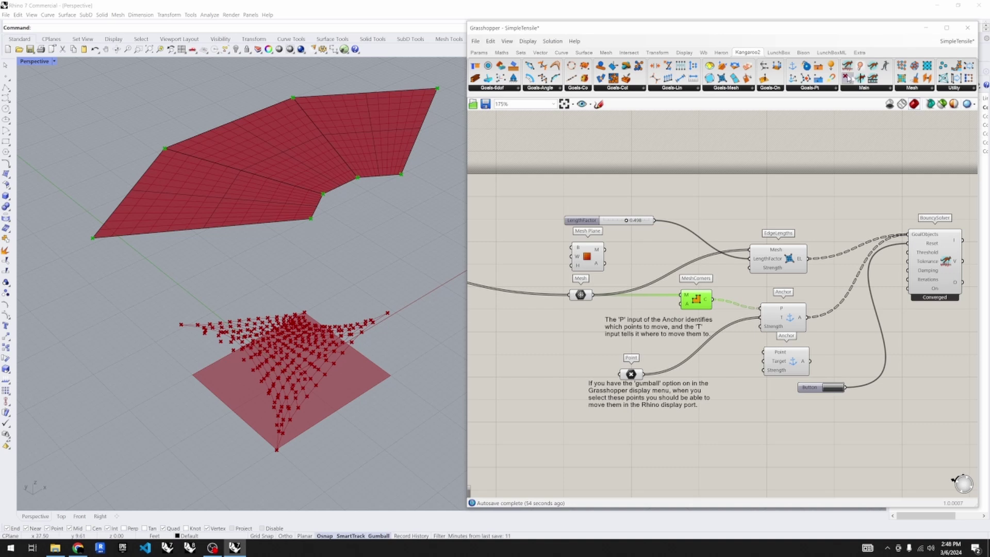
pyautogui.click(914, 89)
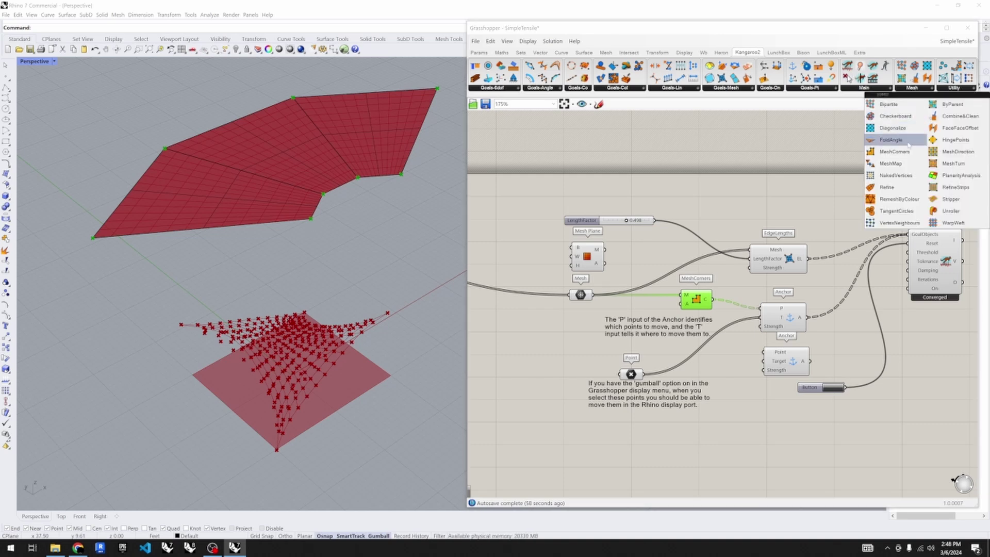
pyautogui.moveTo(894, 152); pyautogui.dragTo(696, 190)
pyautogui.scroll(1, 704, 255)
# - Delete the old MeshCorners and Anchor components and move the new MeshCorners into the freed space
pyautogui.click(710, 314)
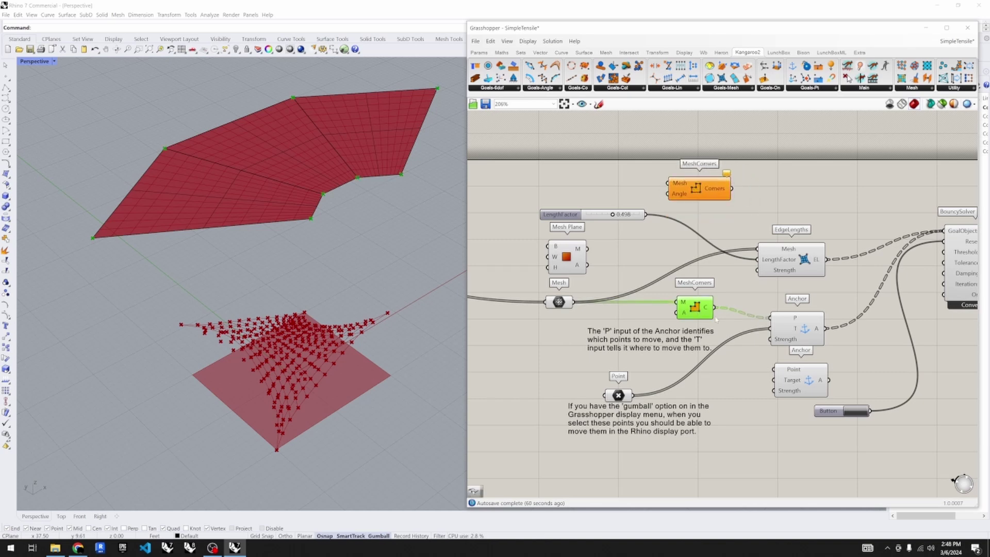
pyautogui.press('Delete')
pyautogui.click(807, 338)
pyautogui.press('Delete')
pyautogui.moveTo(707, 188); pyautogui.dragTo(736, 308)
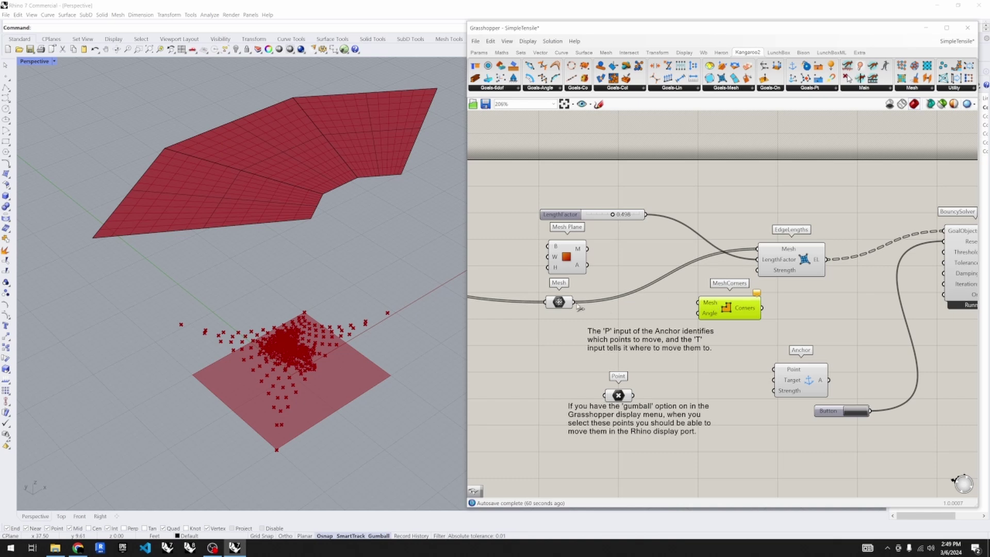
# - Wire Mesh into the new MeshCorners, its Corners output into the new Anchor's Point input, and Anchor into BouncySolver's GoalObjects
pyautogui.moveTo(573, 301); pyautogui.dragTo(700, 303)
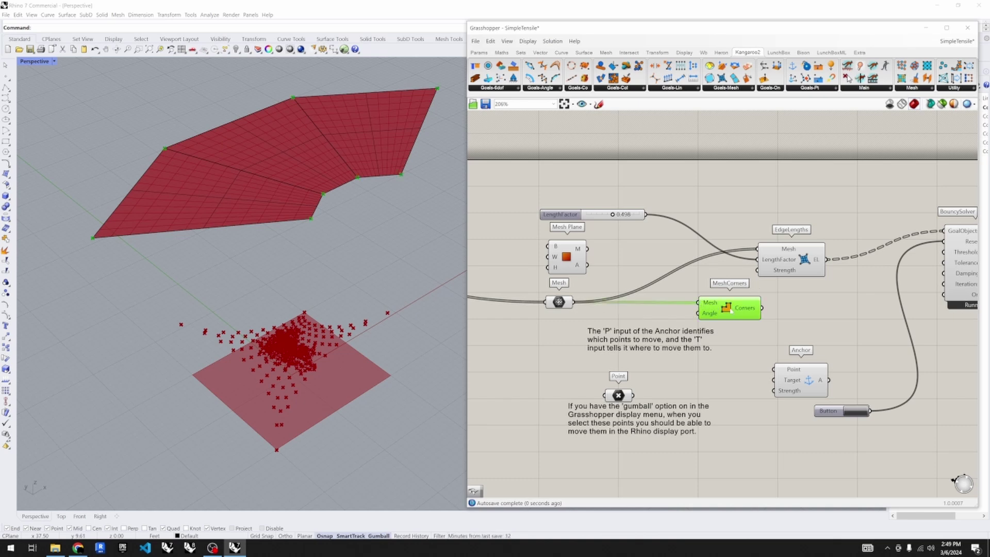
pyautogui.moveTo(760, 309); pyautogui.dragTo(896, 249)
pyautogui.scroll(-2, 781, 382)
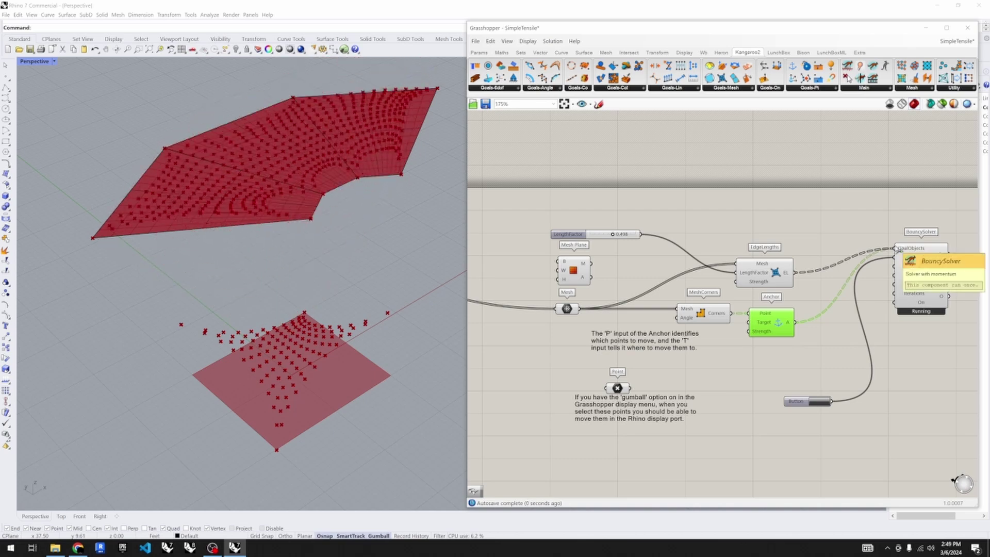
# - Reset the solver simulation and delete the disconnected Mesh Plane component
pyautogui.scroll(-2, 266, 214)
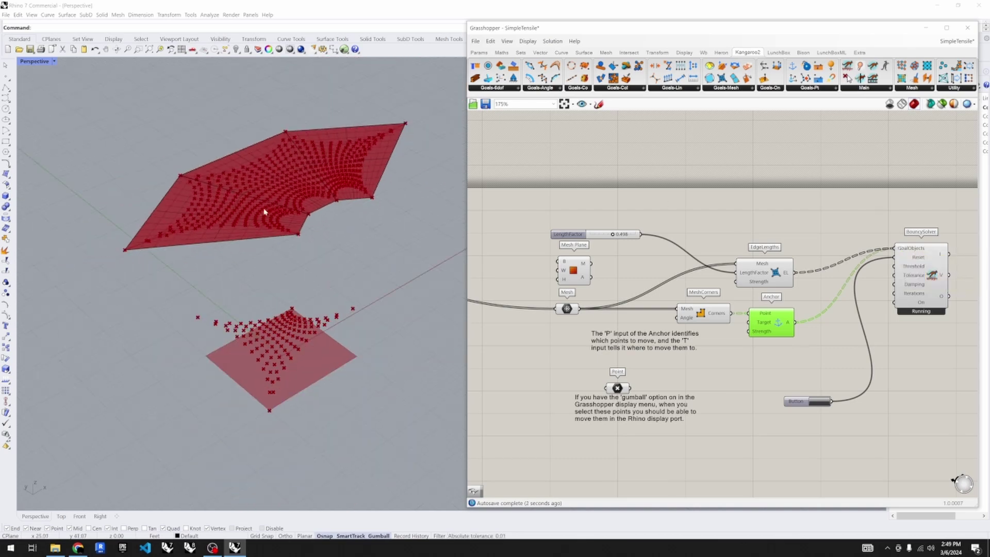
pyautogui.scroll(2, 288, 201)
pyautogui.moveTo(301, 228); pyautogui.dragTo(305, 257, button='right')
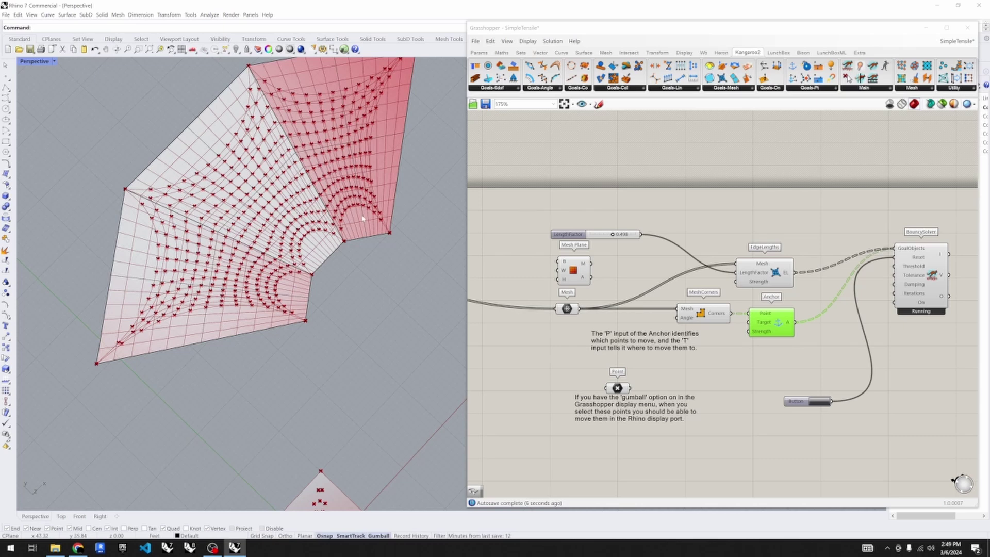
pyautogui.scroll(-2, 356, 223)
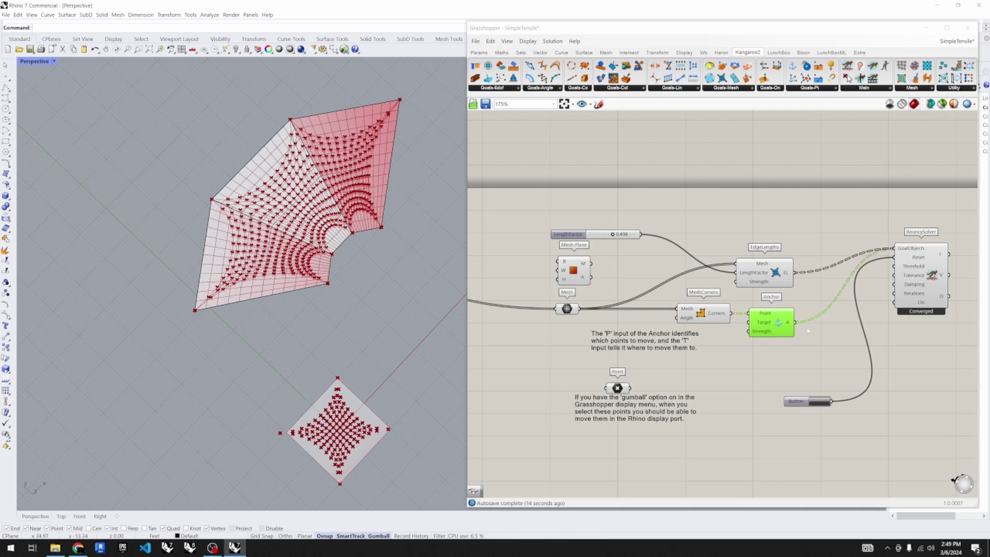
pyautogui.click(816, 402)
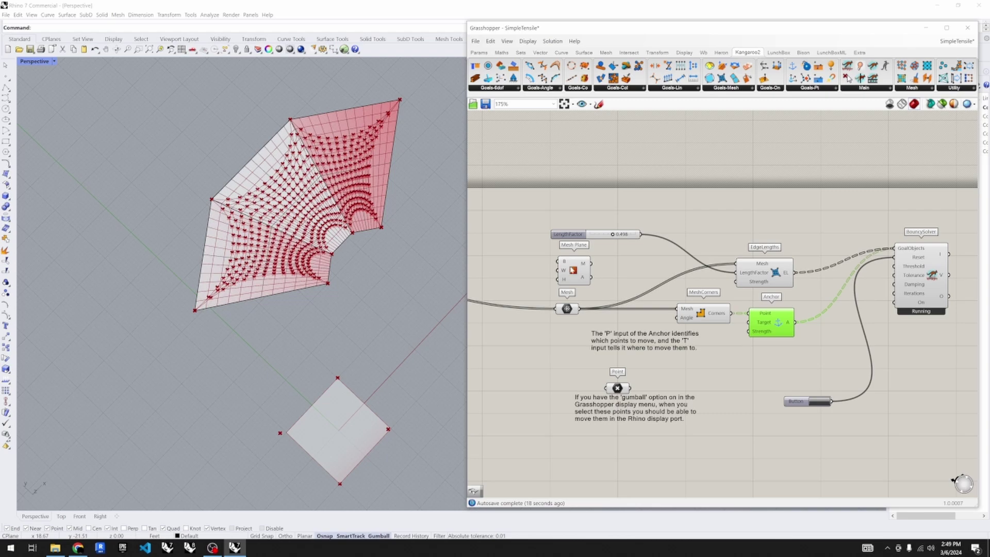
pyautogui.click(573, 269)
pyautogui.press('Delete')
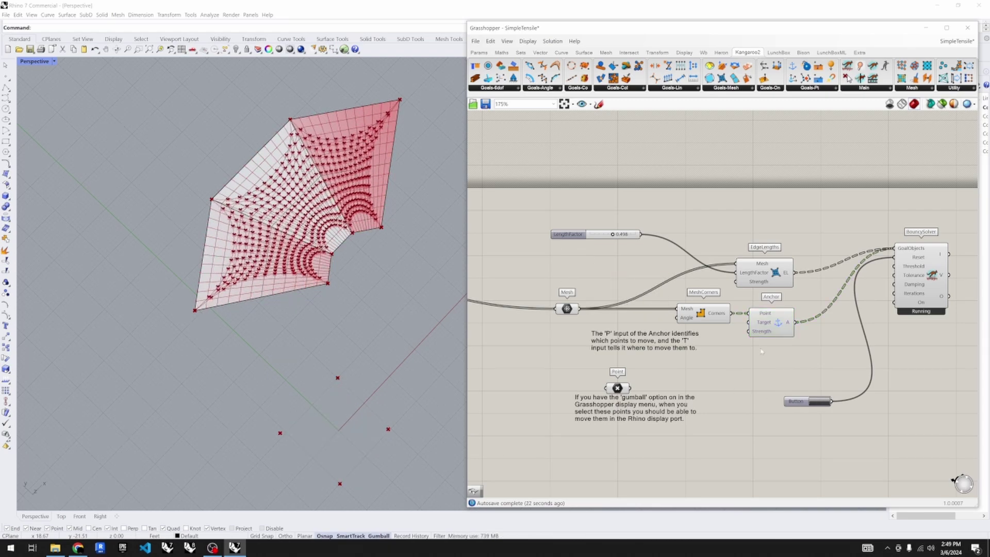
# - Examine the Point parameter's gumball points in the viewport and compare them with the mesh corners used by Anchor
pyautogui.scroll(-1, 762, 352)
pyautogui.moveTo(761, 351); pyautogui.dragTo(678, 372, button='right')
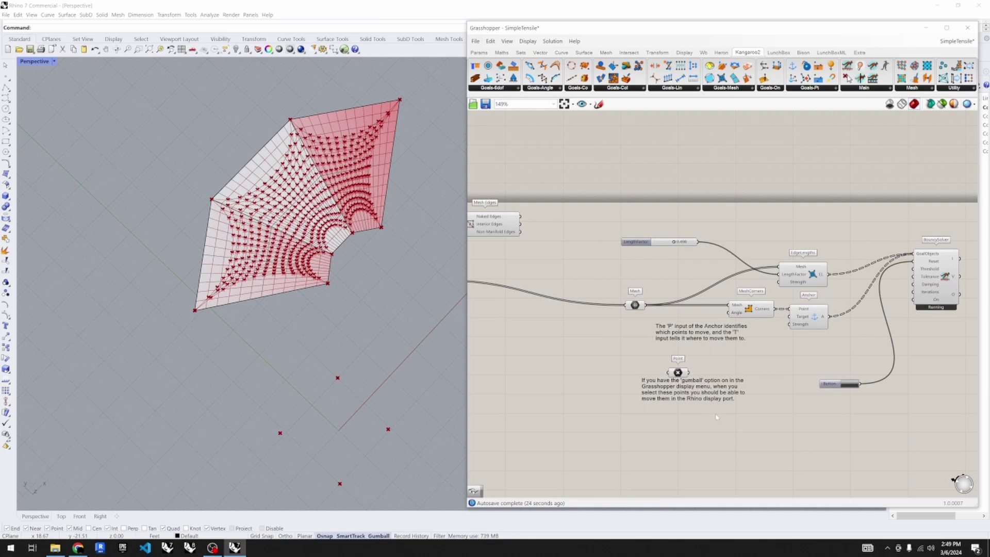
pyautogui.click(678, 372)
pyautogui.moveTo(391, 360); pyautogui.dragTo(327, 400, button='right')
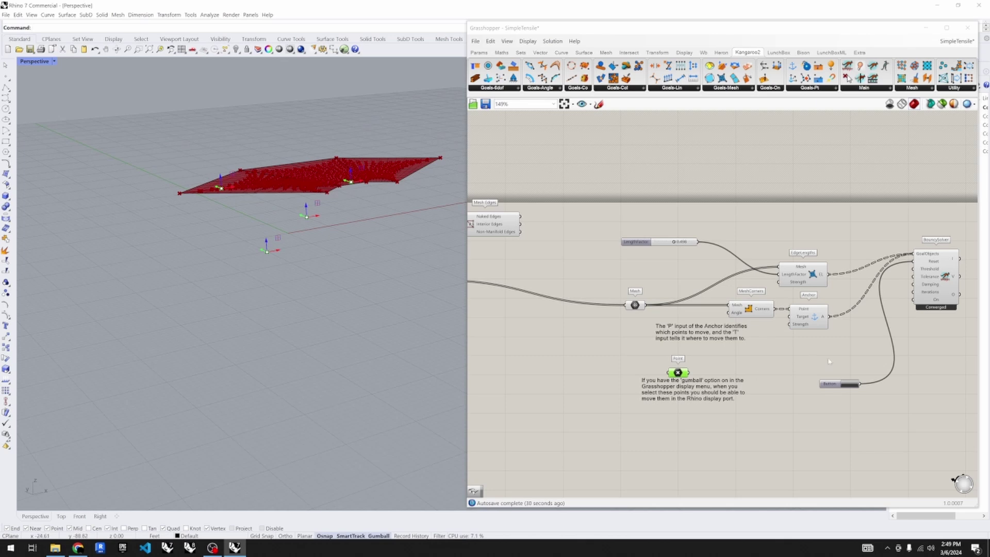
pyautogui.scroll(5, 361, 264)
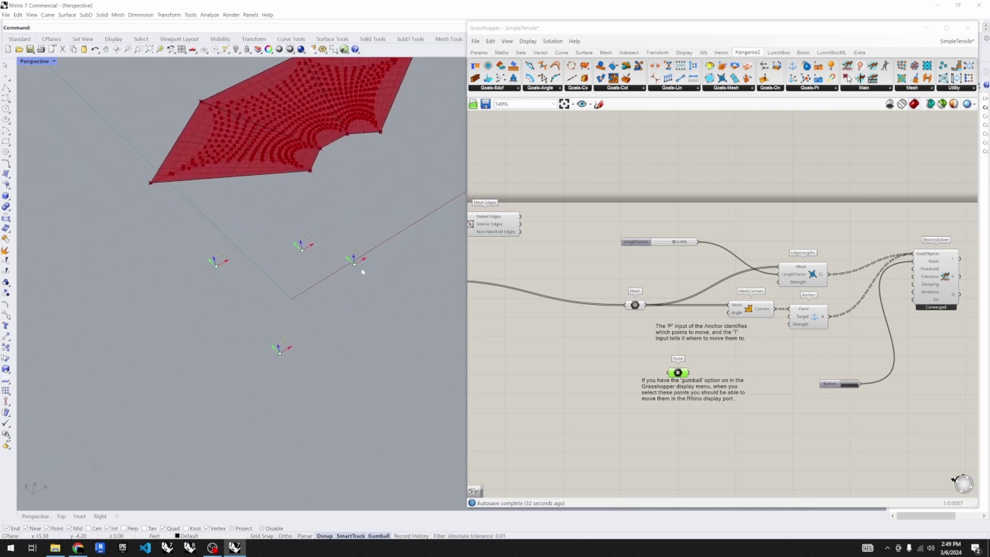
pyautogui.scroll(-2, 365, 291)
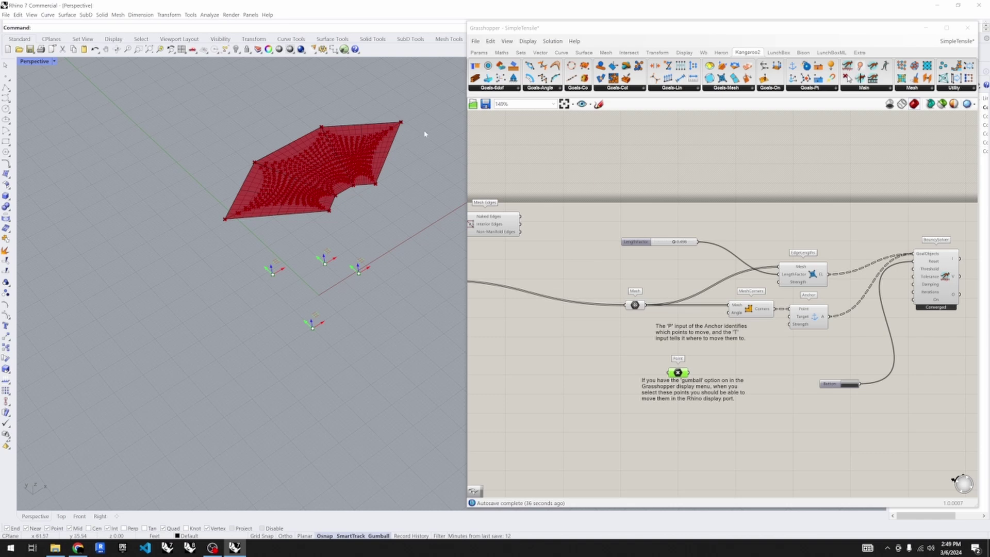
pyautogui.scroll(2, 273, 195)
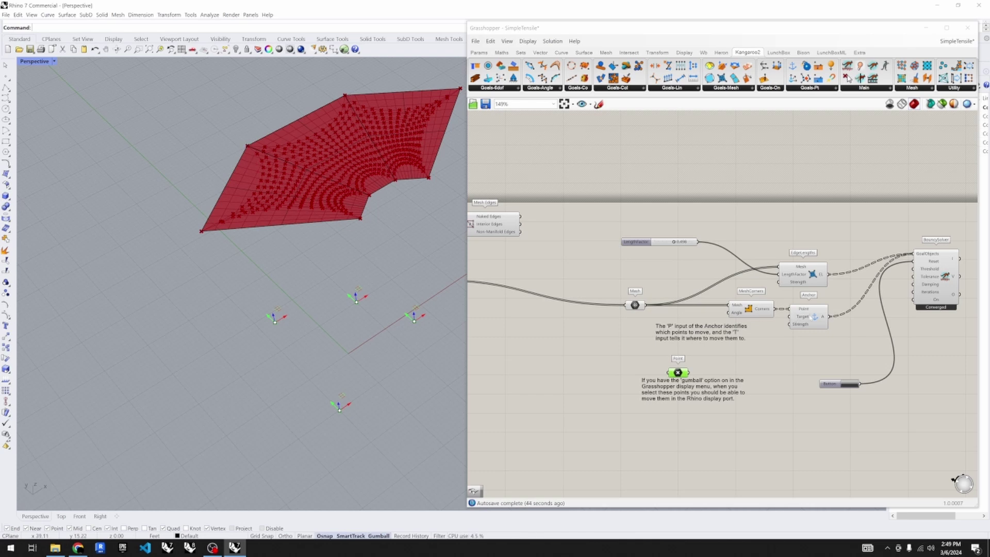
pyautogui.click(807, 315)
pyautogui.click(737, 312)
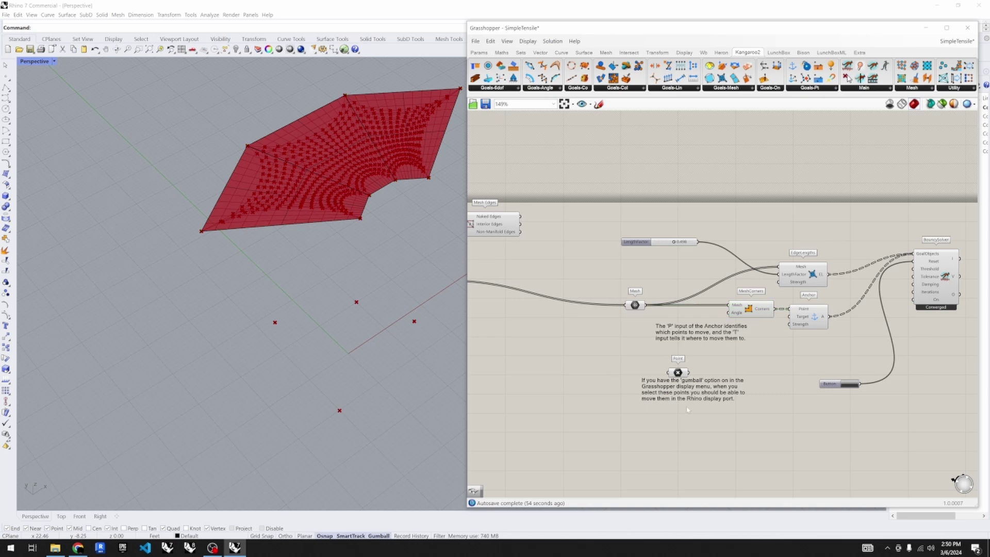
# - Delete the Point parameter with its two text notes and move the LengthFactor slider down beside EdgeLengths
pyautogui.moveTo(718, 417); pyautogui.dragTo(664, 327)
pyautogui.press('Delete')
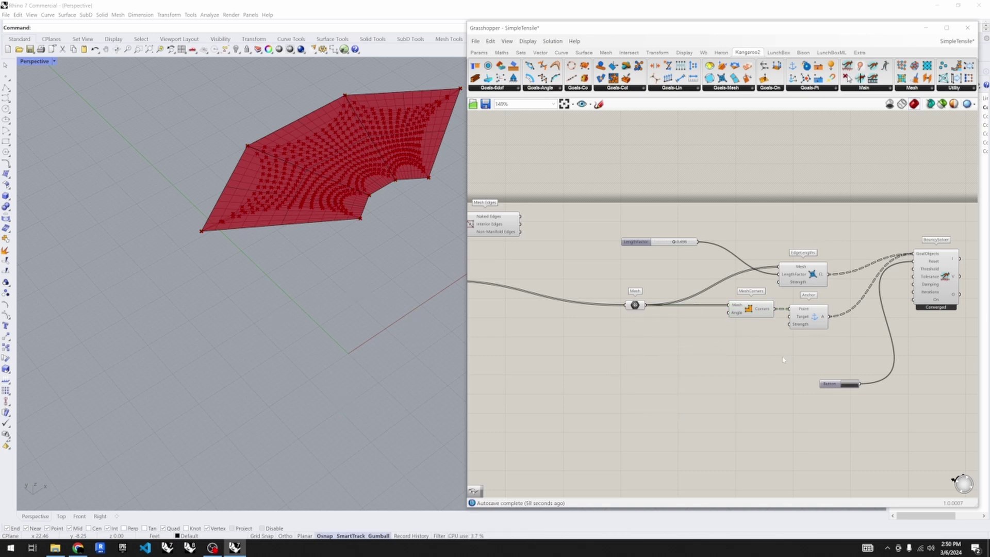
pyautogui.scroll(2, 671, 268)
pyautogui.moveTo(667, 258); pyautogui.dragTo(718, 297)
# - Test the EdgeLengths goal with LengthFactor at 0.998, and set the slider to 0.619
pyautogui.click(850, 296)
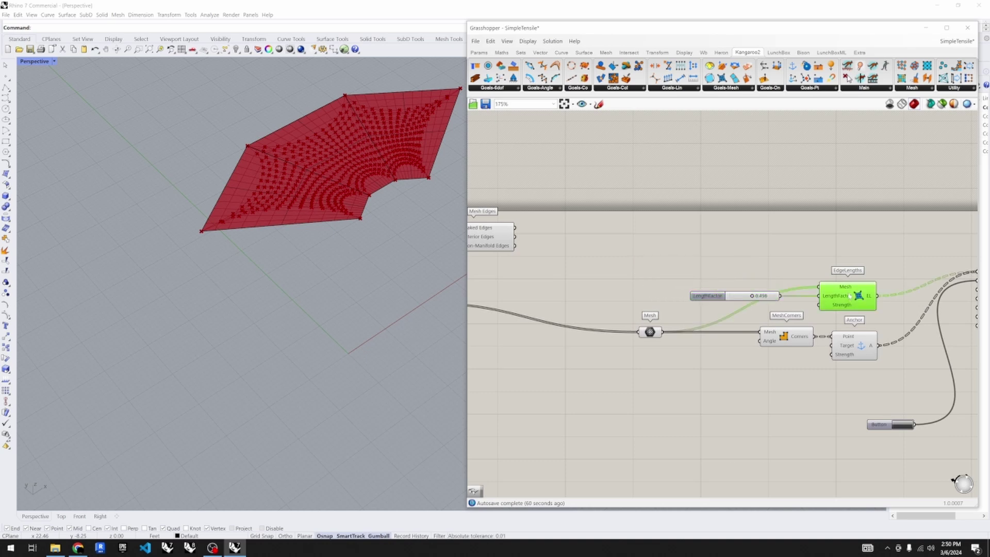
pyautogui.scroll(1, 741, 298)
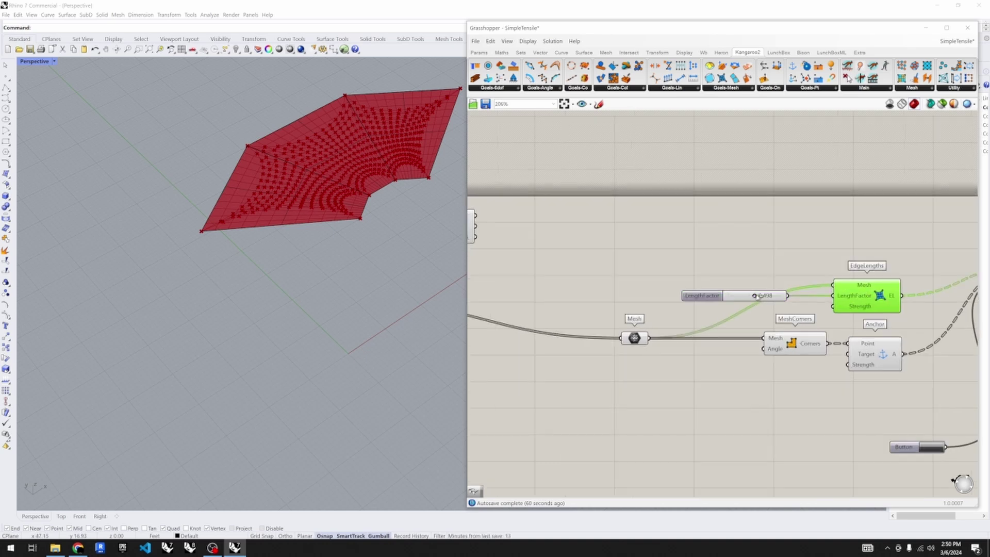
pyautogui.moveTo(756, 297); pyautogui.dragTo(782, 298)
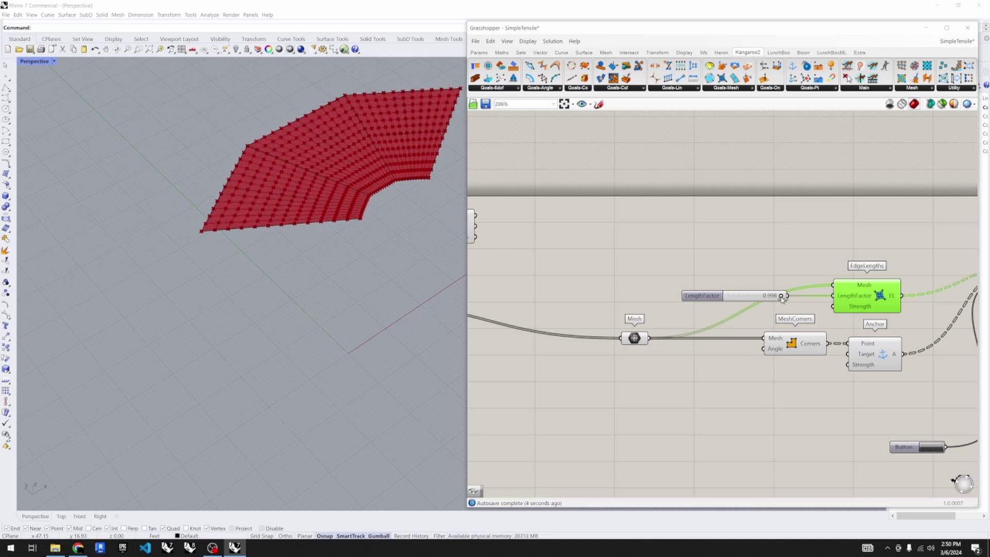
pyautogui.moveTo(782, 299); pyautogui.dragTo(761, 296)
pyautogui.click(673, 258)
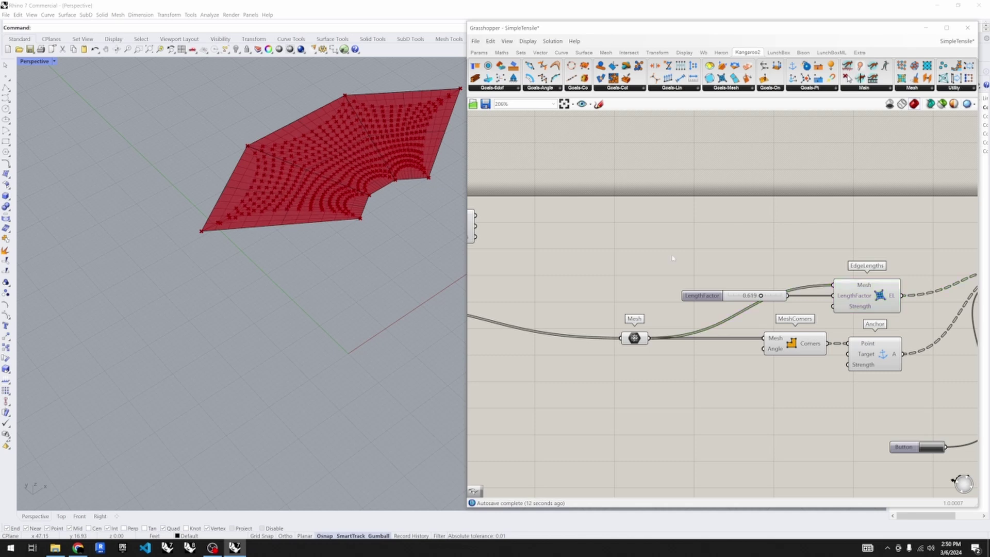
# - Add a Point parameter to the canvas above the Mesh parameter
pyautogui.scroll(-3, 732, 347)
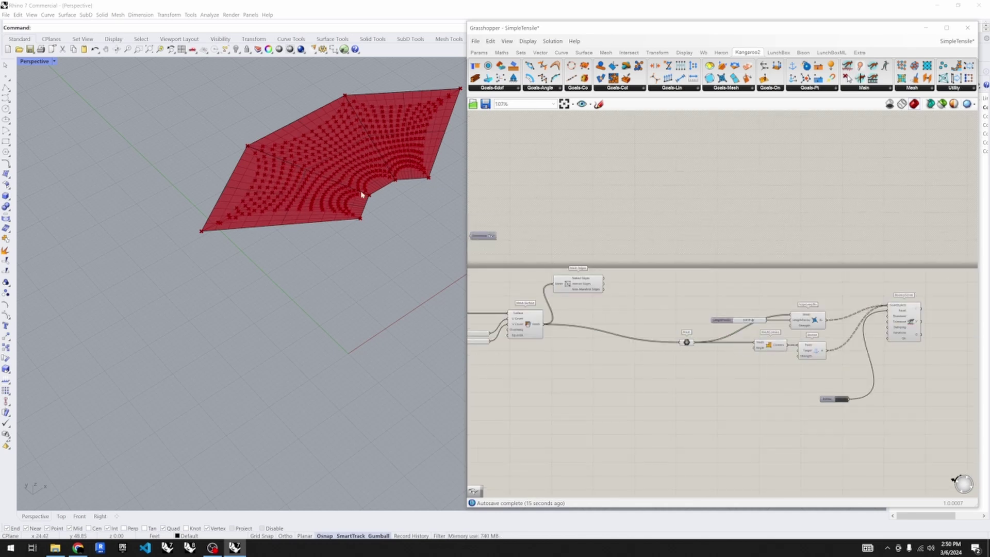
pyautogui.scroll(2, 305, 171)
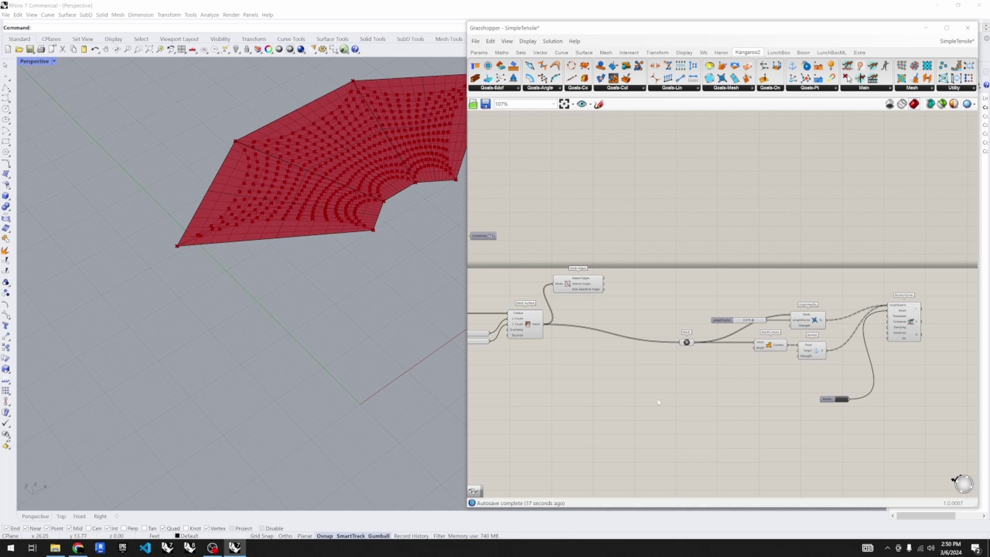
pyautogui.scroll(2, 686, 309)
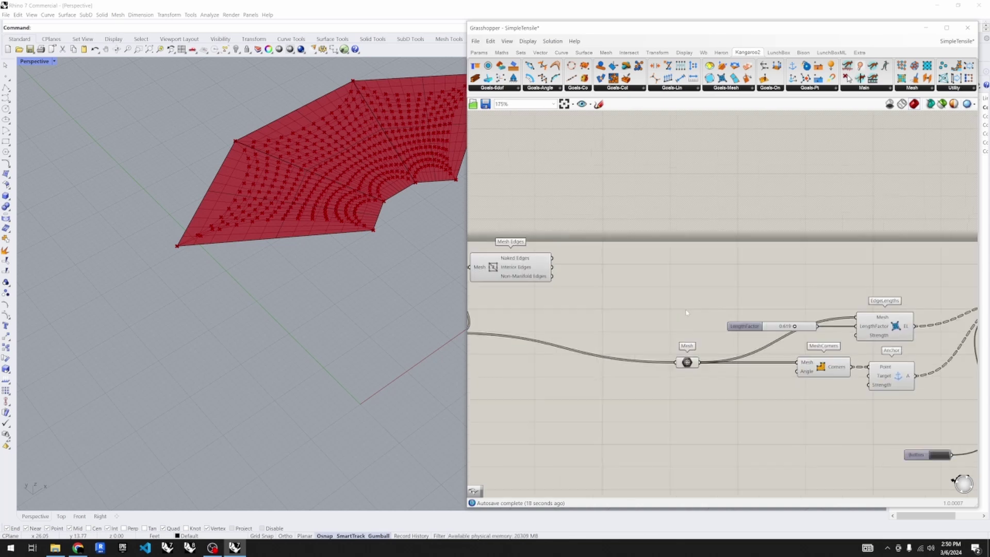
pyautogui.doubleClick(633, 293)
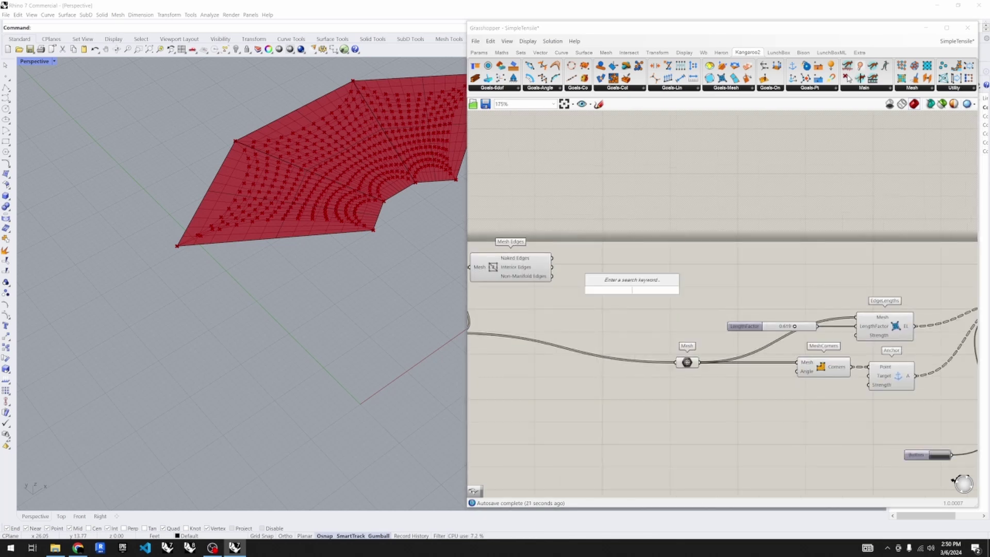
pyautogui.write('point')
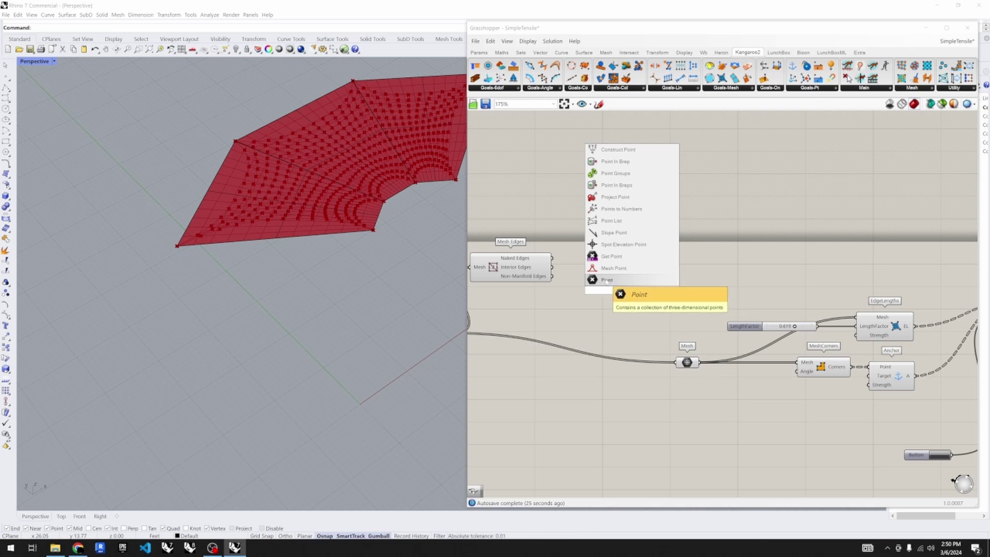
pyautogui.click(479, 52)
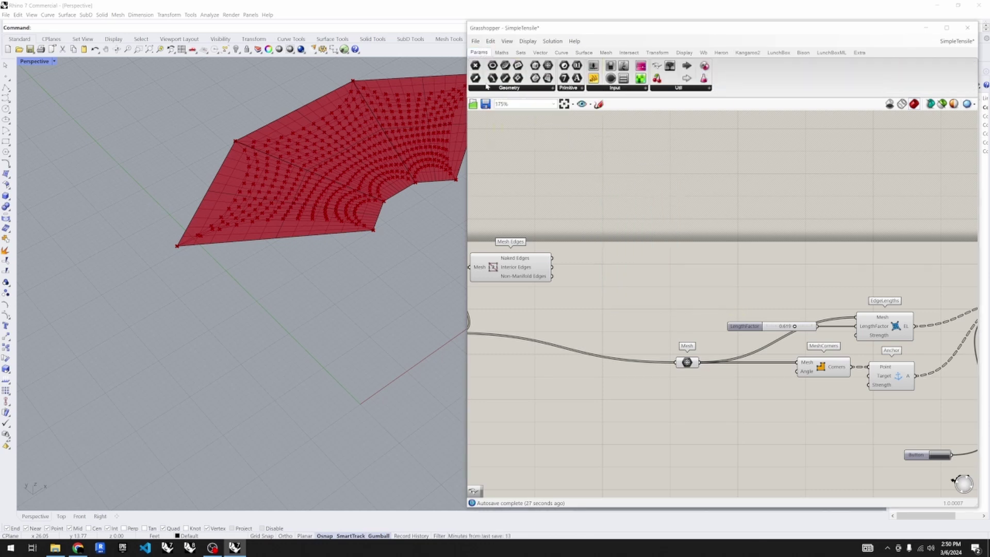
pyautogui.click(521, 90)
pyautogui.moveTo(489, 104); pyautogui.dragTo(683, 308)
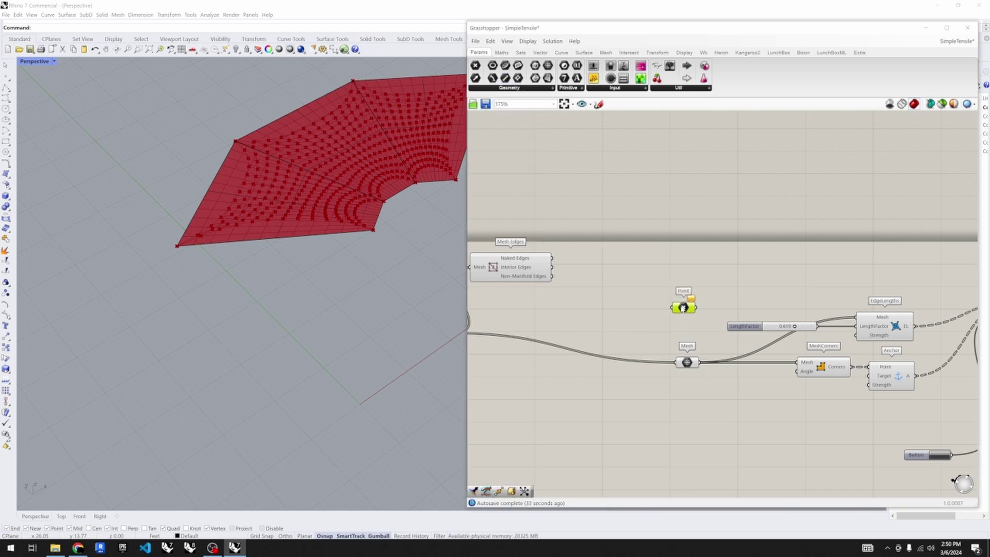
# - Assign the Point parameter two points, one midway along each interior seam between the mesh panels
pyautogui.rightClick(684, 308)
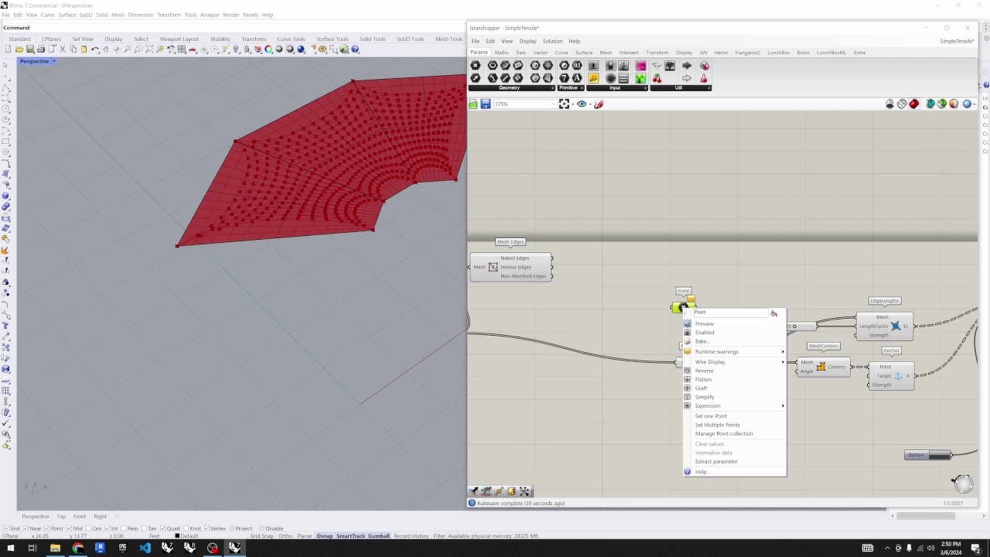
pyautogui.click(717, 425)
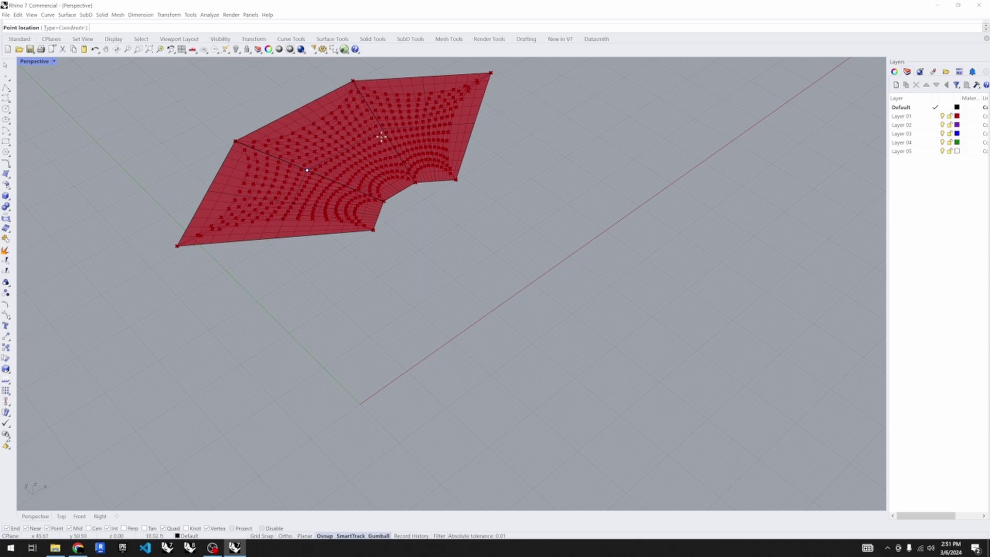
pyautogui.press('Return')
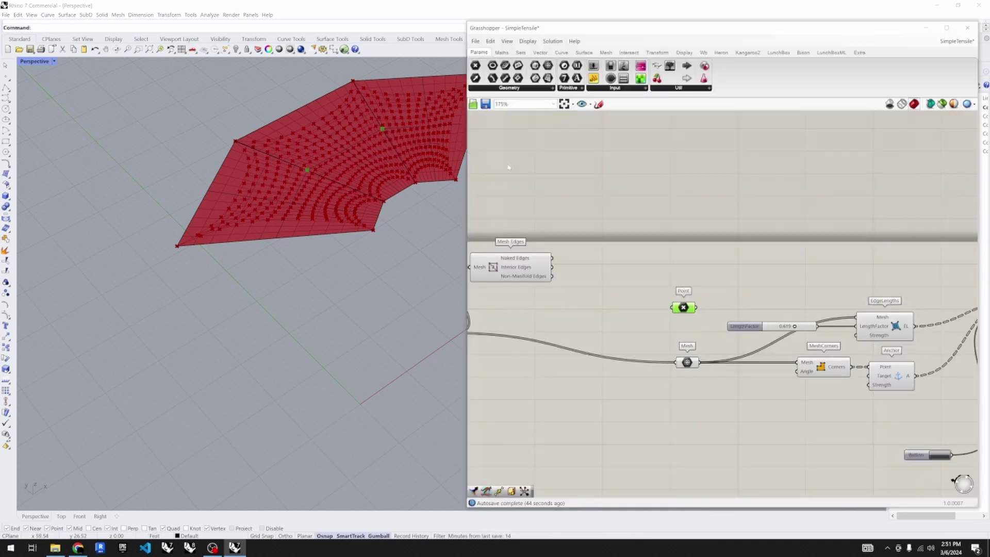
# - Move the Point parameter below the Mesh parameter
pyautogui.click(625, 282)
pyautogui.scroll(-3, 625, 281)
pyautogui.scroll(2, 729, 324)
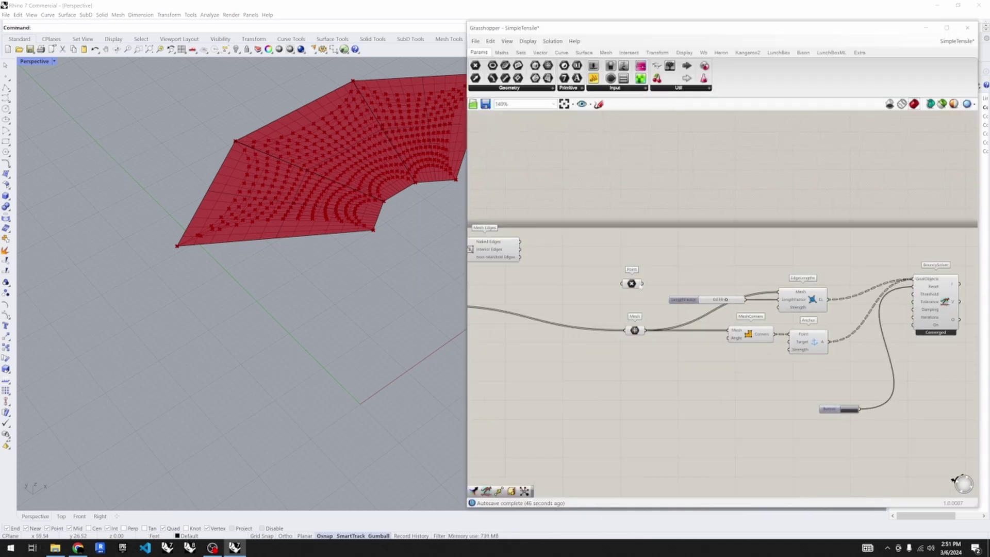
pyautogui.moveTo(632, 290); pyautogui.dragTo(635, 372)
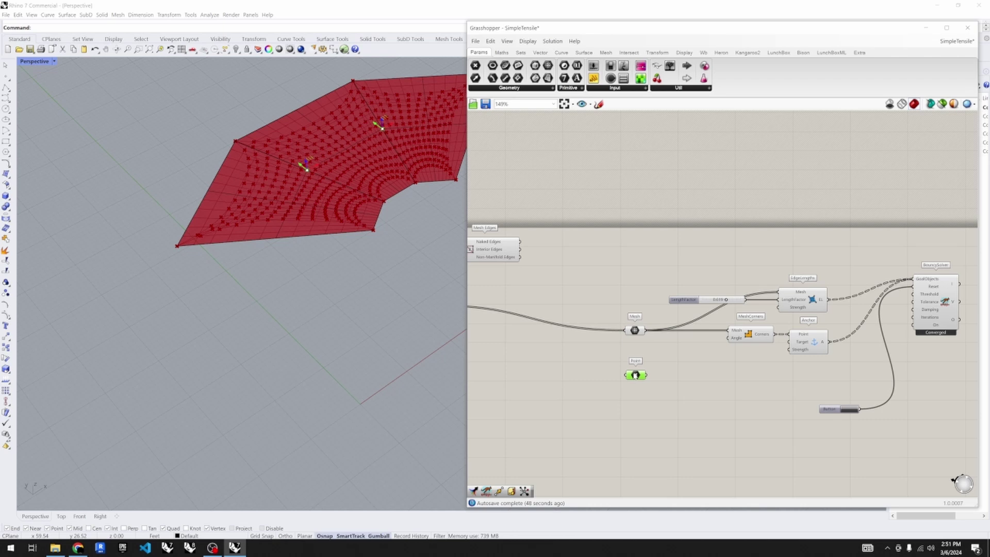
pyautogui.click(646, 356)
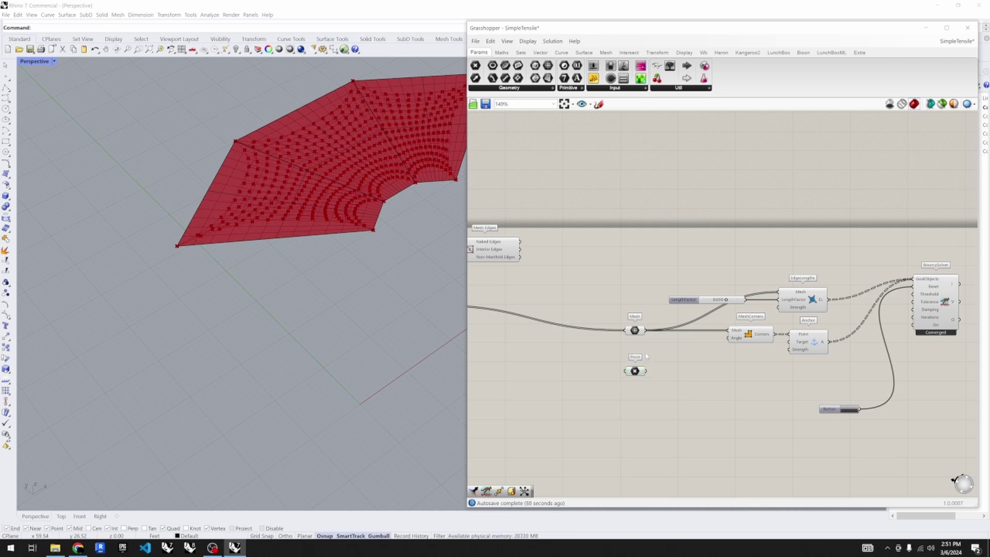
# - Wire the Point parameter into Anchor's Point input alongside the MeshCorners connection
pyautogui.scroll(2, 694, 366)
pyautogui.moveTo(794, 317); pyautogui.dragTo(745, 317)
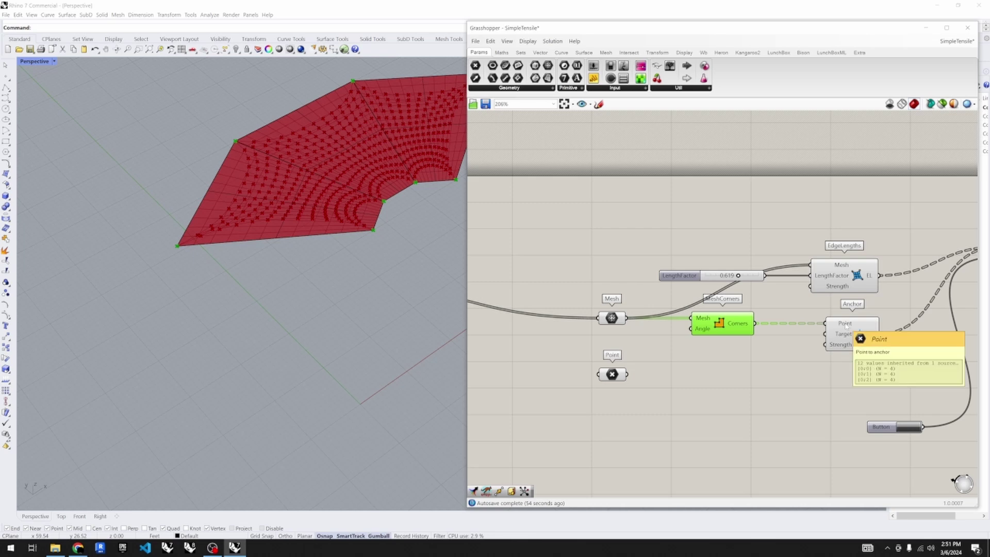
pyautogui.click(612, 374)
pyautogui.moveTo(747, 371); pyautogui.dragTo(697, 372, button='right')
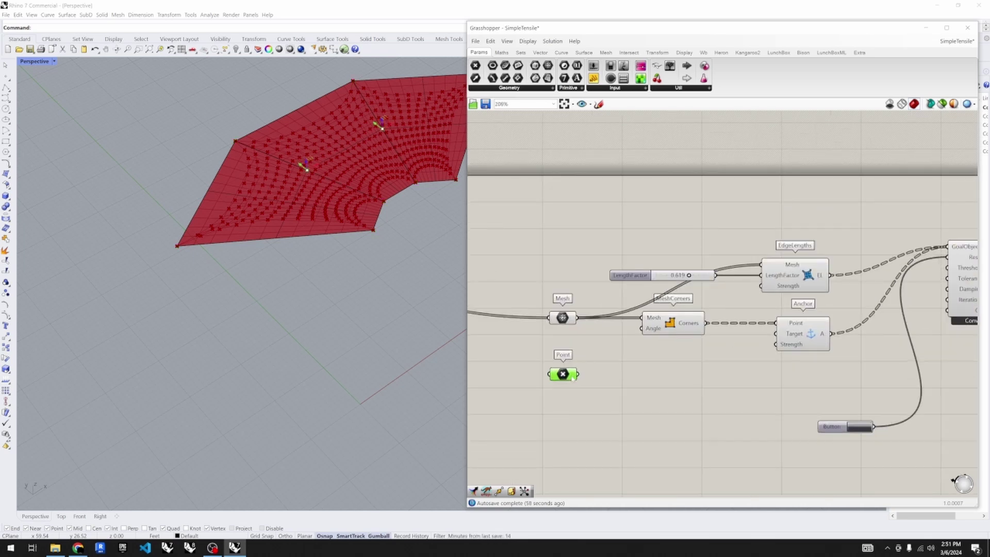
pyautogui.moveTo(578, 374); pyautogui.dragTo(778, 332)
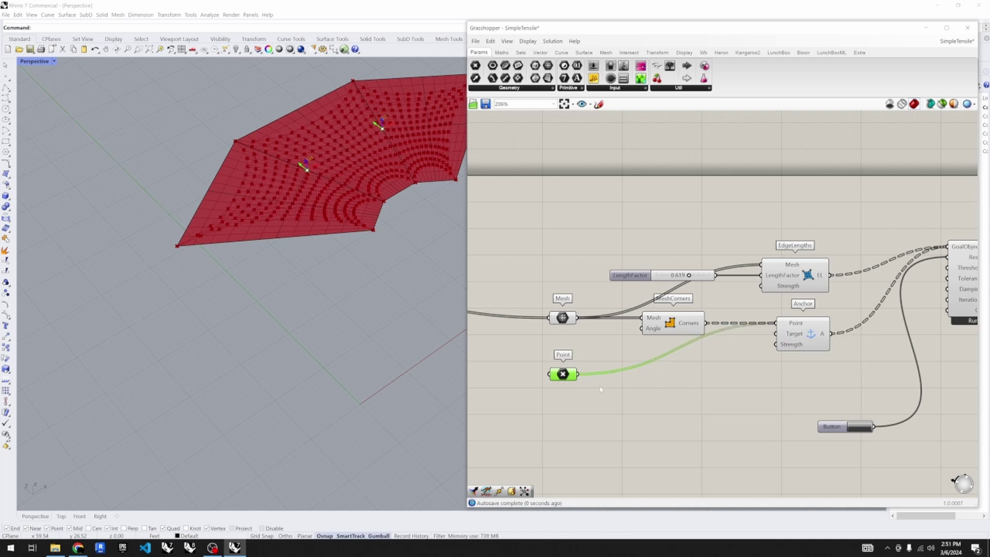
# - Raise the gumball point on the seam between the left and middle panels above the mesh, and deselect everything
pyautogui.moveTo(306, 164); pyautogui.dragTo(299, 127)
pyautogui.moveTo(325, 164); pyautogui.dragTo(343, 190, button='right')
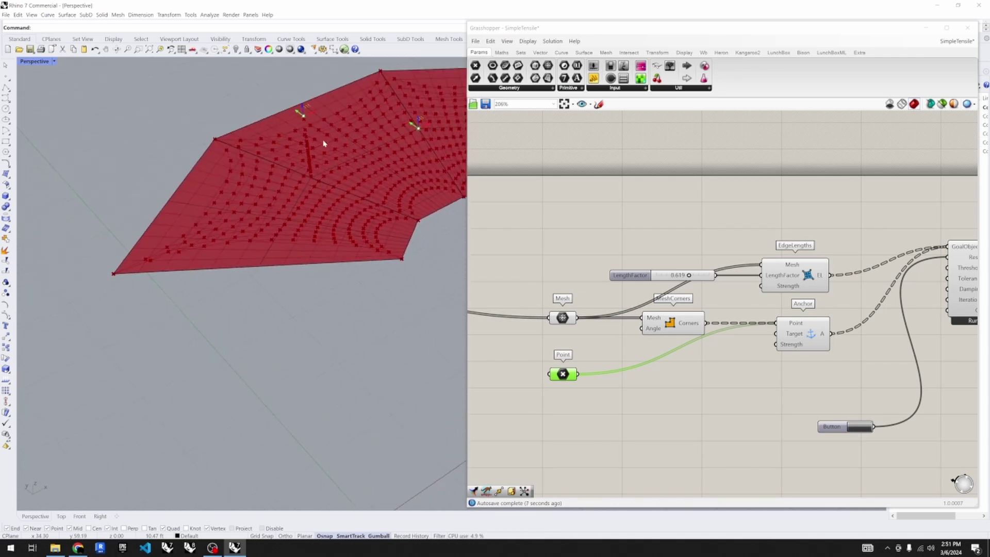
pyautogui.click(418, 238)
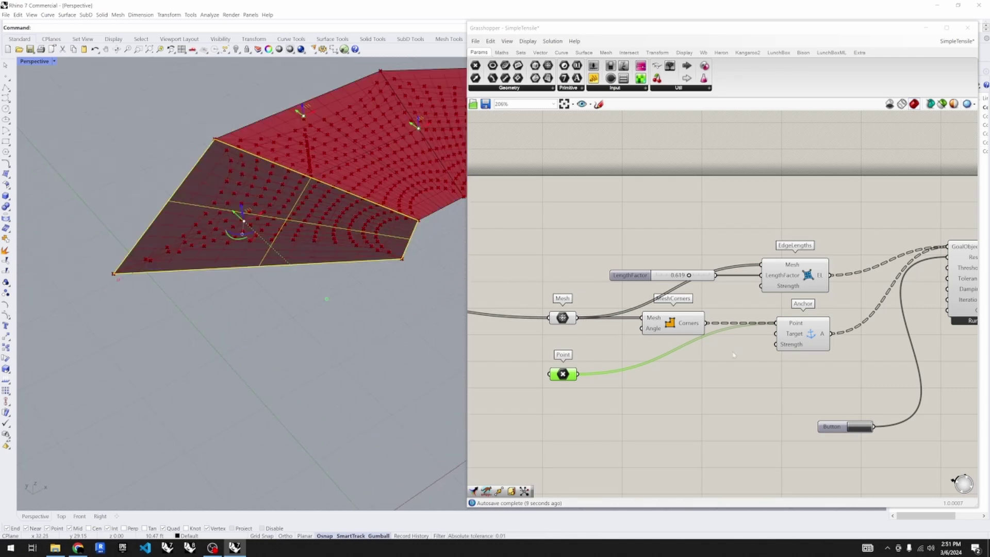
pyautogui.click(734, 355)
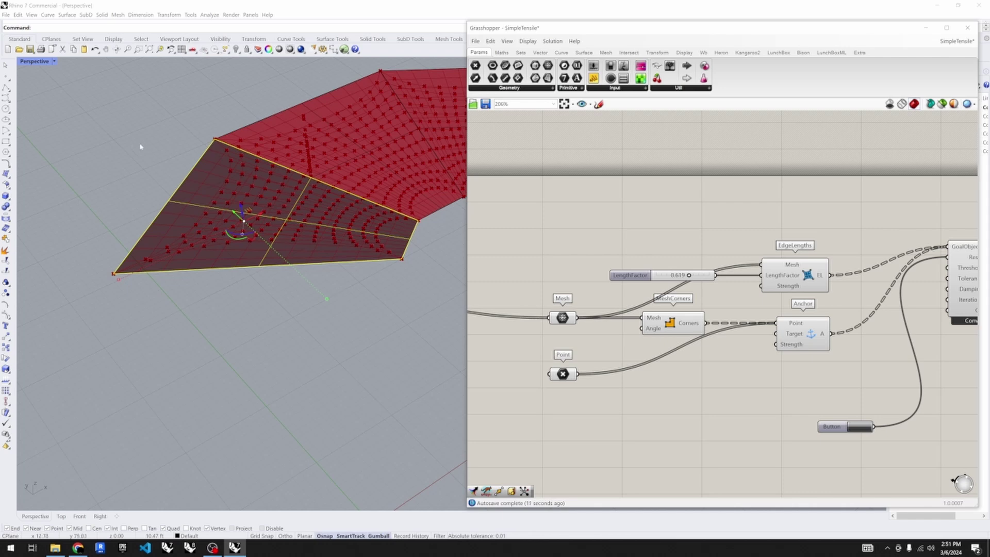
pyautogui.click(127, 147)
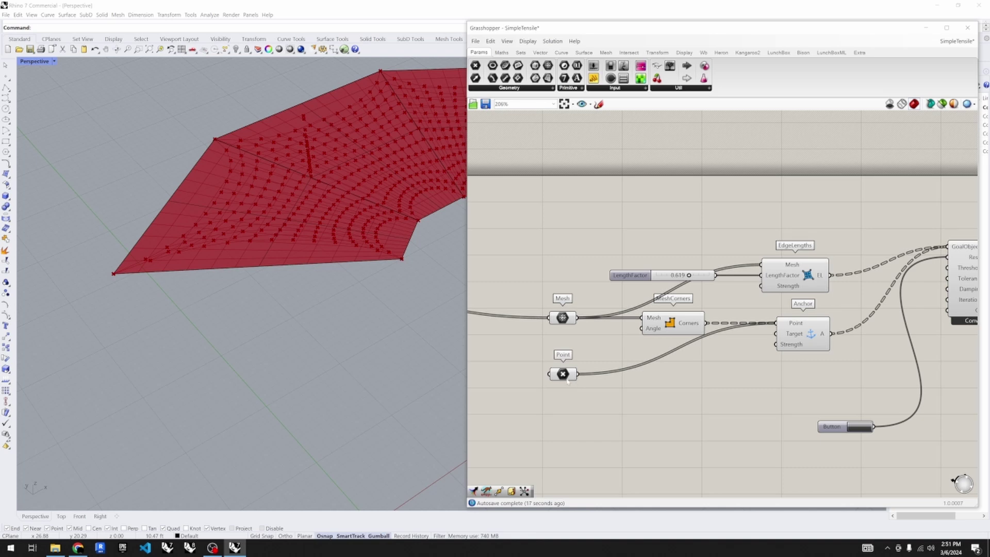
# - Disconnect the Point parameter from Anchor and place it beneath MeshCorners
pyautogui.keyDown('ctrl'); pyautogui.moveTo(701, 375); pyautogui.dragTo(785, 334); pyautogui.keyUp('ctrl')
pyautogui.click(563, 317)
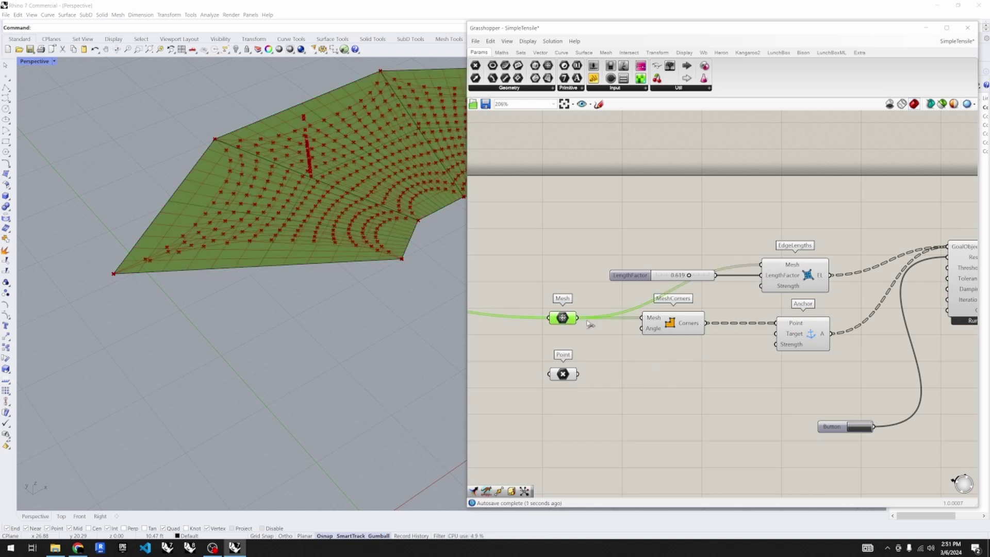
pyautogui.moveTo(567, 373); pyautogui.dragTo(673, 371)
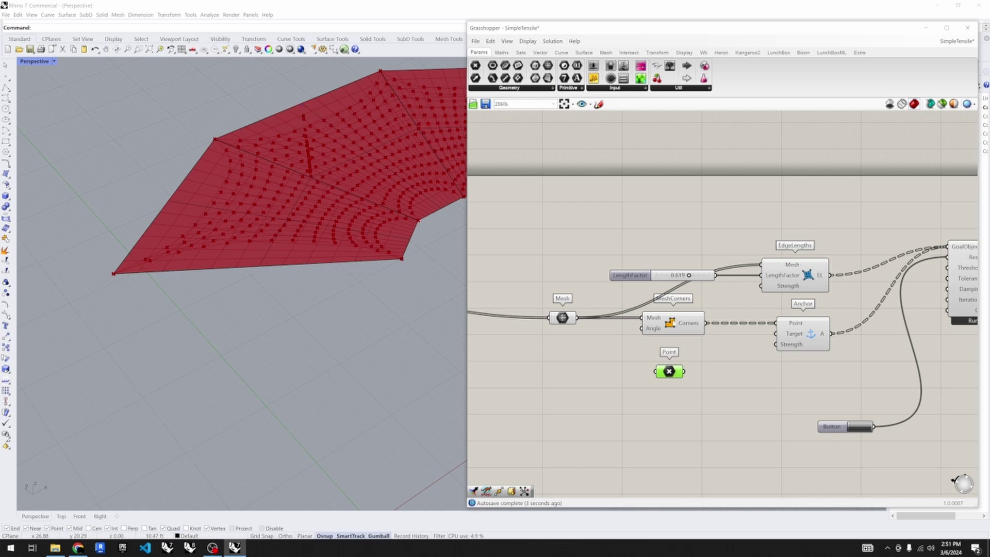
pyautogui.moveTo(675, 325); pyautogui.dragTo(672, 324)
pyautogui.moveTo(670, 372); pyautogui.dragTo(679, 384)
pyautogui.click(725, 387)
# - Add a Merge component with the mesh corners as D1 and the Point parameter as D2, feeding its result into Anchor's Point input
pyautogui.doubleClick(743, 380)
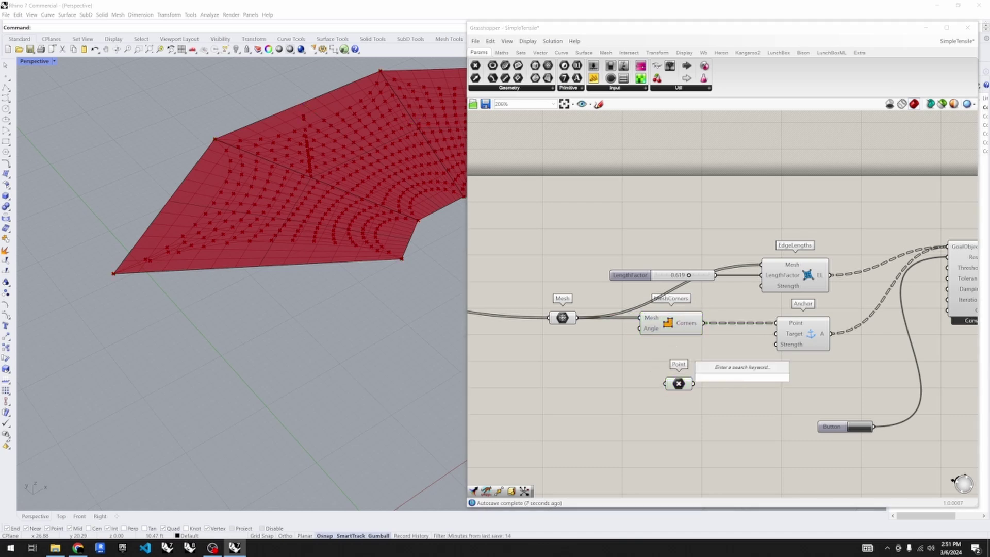
pyautogui.write('merge')
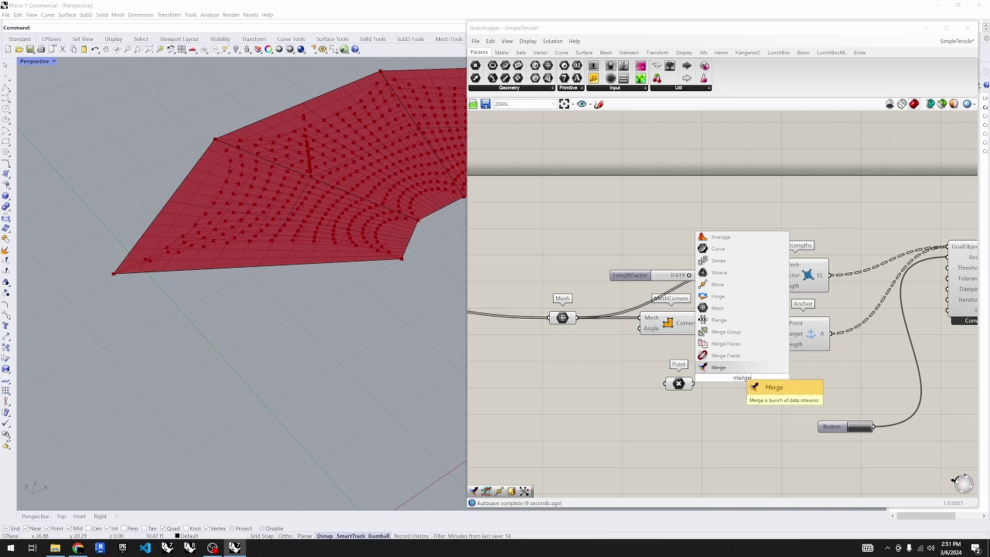
pyautogui.press('Return')
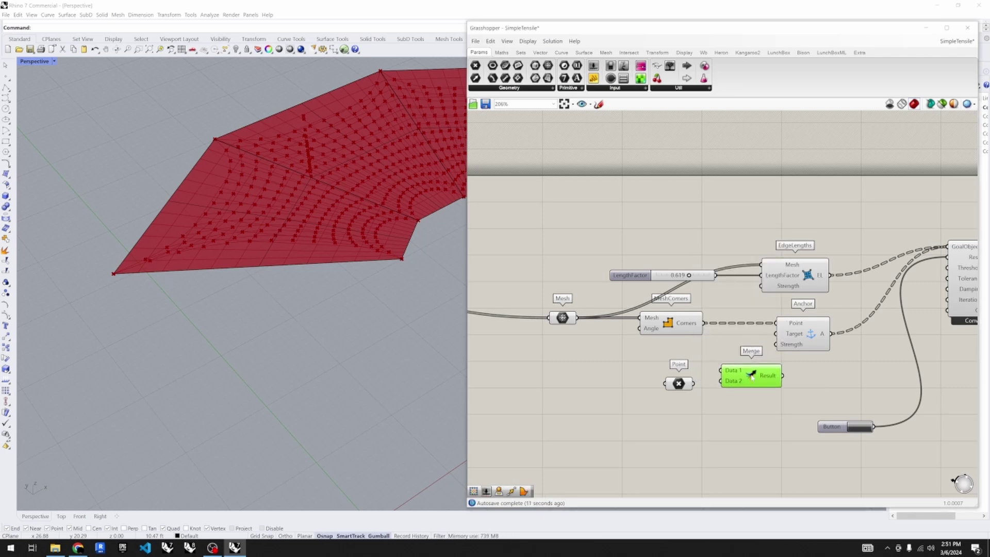
pyautogui.moveTo(705, 323); pyautogui.dragTo(776, 325)
pyautogui.moveTo(756, 386)
pyautogui.scroll(-3, 289, 248)
pyautogui.scroll(3, 303, 244)
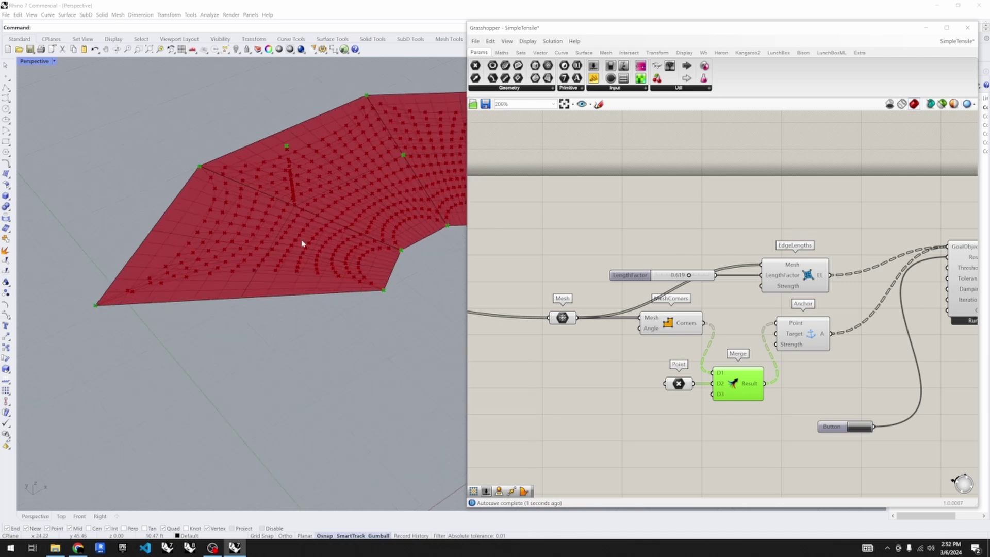
pyautogui.click(564, 258)
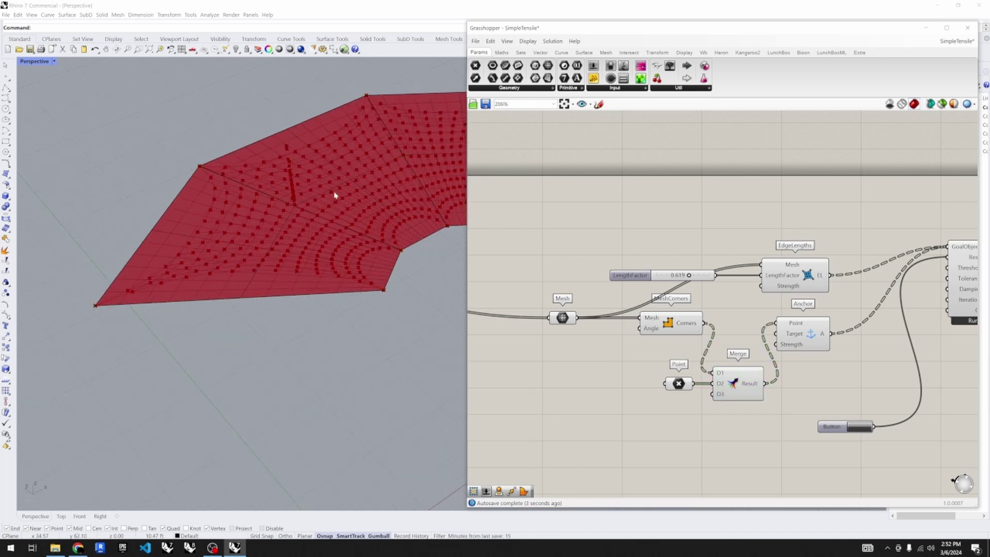
# - Set the Point parameter to a single point midway along the seam between the left and middle panels
pyautogui.scroll(-2, 744, 352)
pyautogui.moveTo(697, 375); pyautogui.dragTo(669, 375)
pyautogui.rightClick(668, 375)
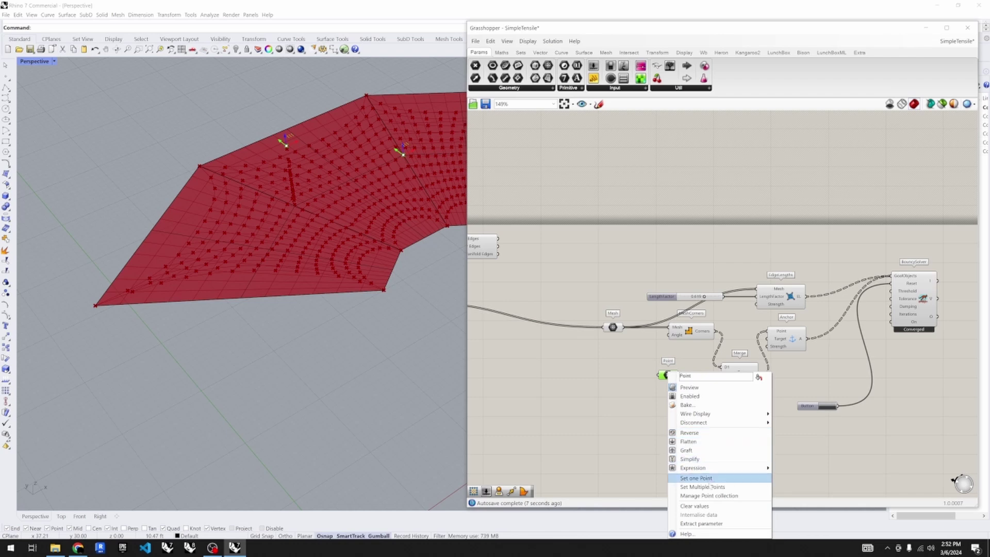
pyautogui.click(680, 479)
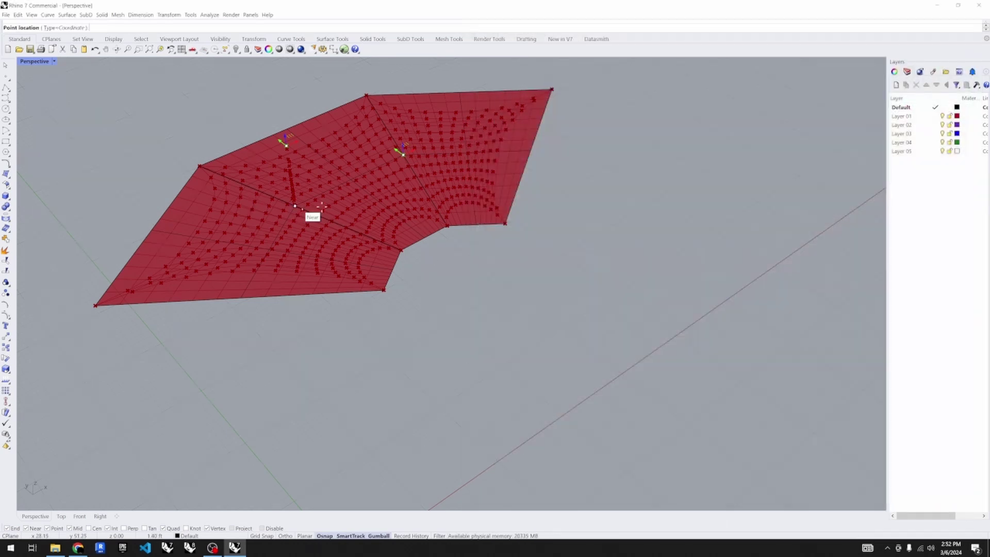
pyautogui.click(403, 154)
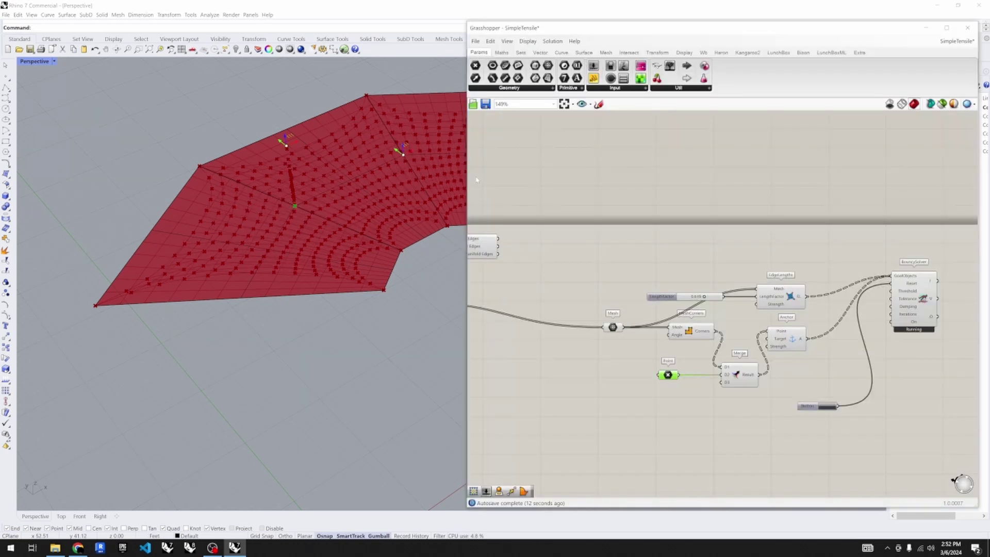
pyautogui.click(558, 279)
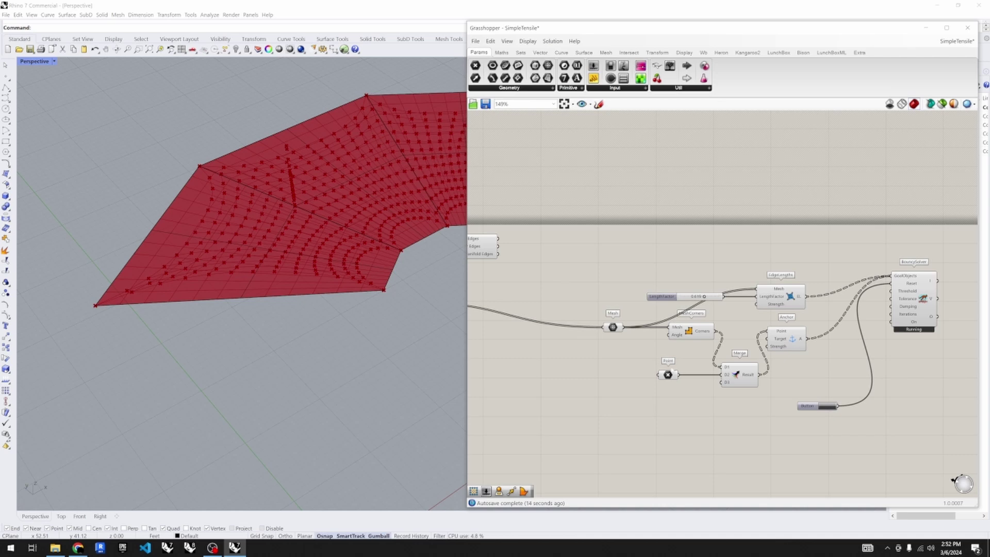
# - Clear the Point parameter's values and assign a new point midway along the seam between the middle and right panels
pyautogui.click(667, 375)
pyautogui.rightClick(669, 375)
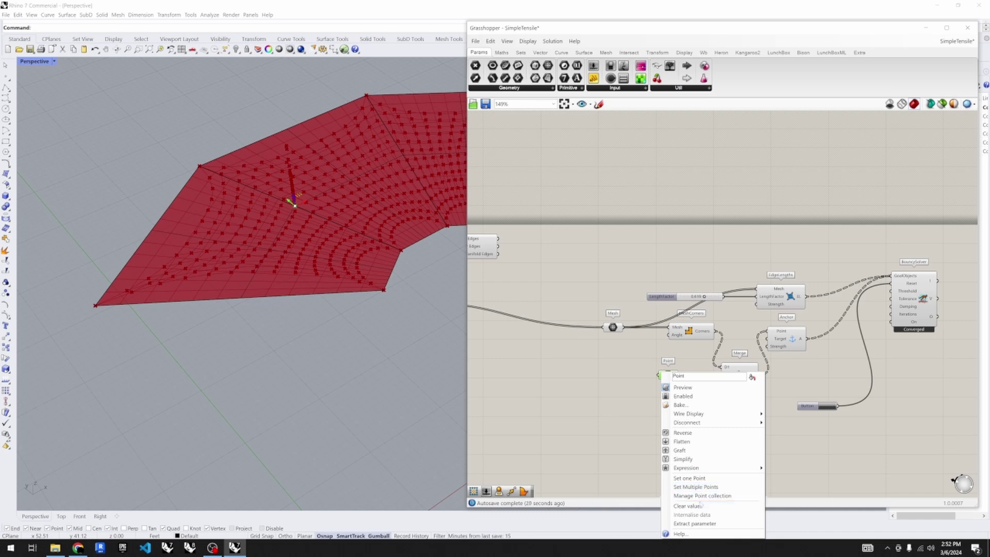
pyautogui.click(705, 486)
pyautogui.rightClick(664, 373)
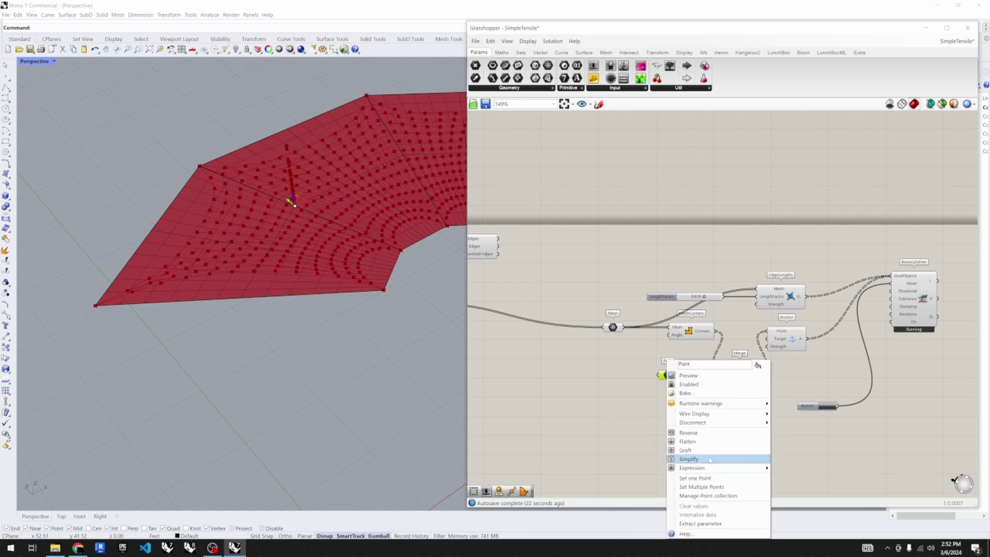
pyautogui.click(704, 487)
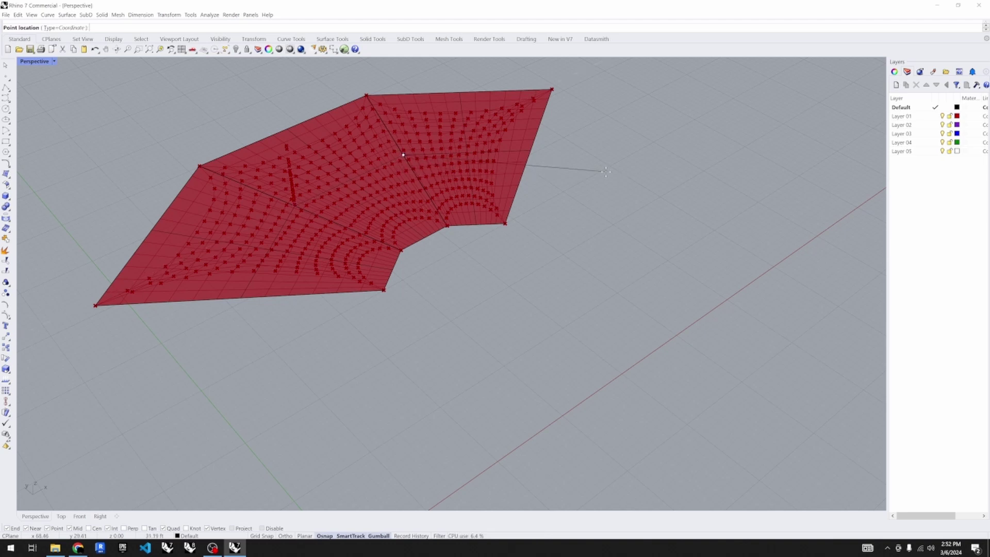
pyautogui.press('Return')
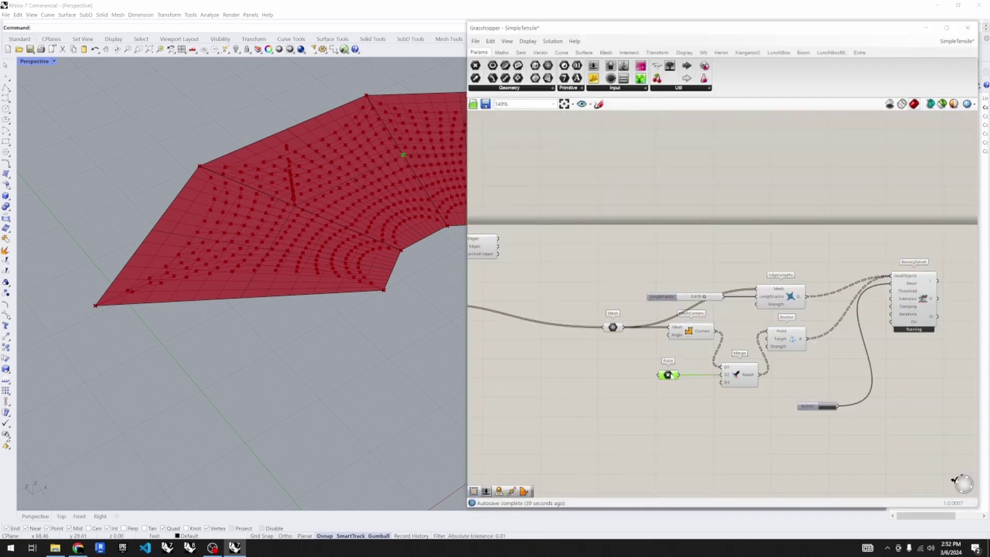
# - Clear the Point parameter's values and set multiple points, one midway along each of the two seams between the panels
pyautogui.rightClick(668, 375)
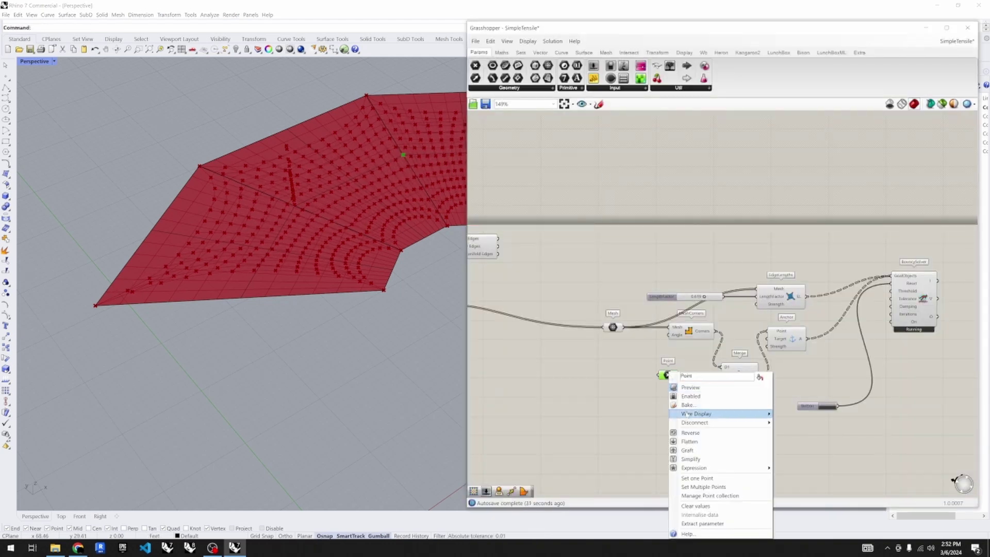
pyautogui.click(705, 507)
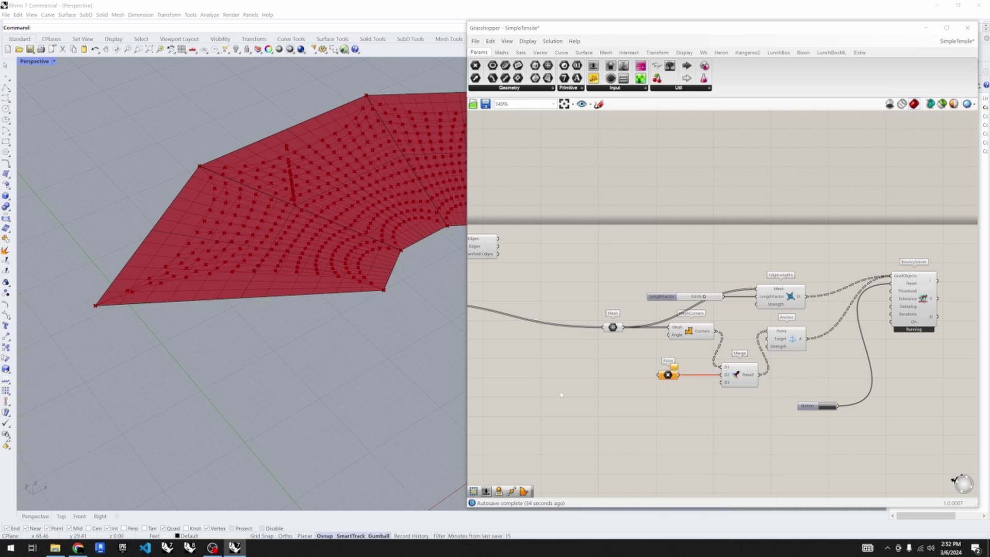
pyautogui.moveTo(278, 226); pyautogui.dragTo(230, 216, button='right')
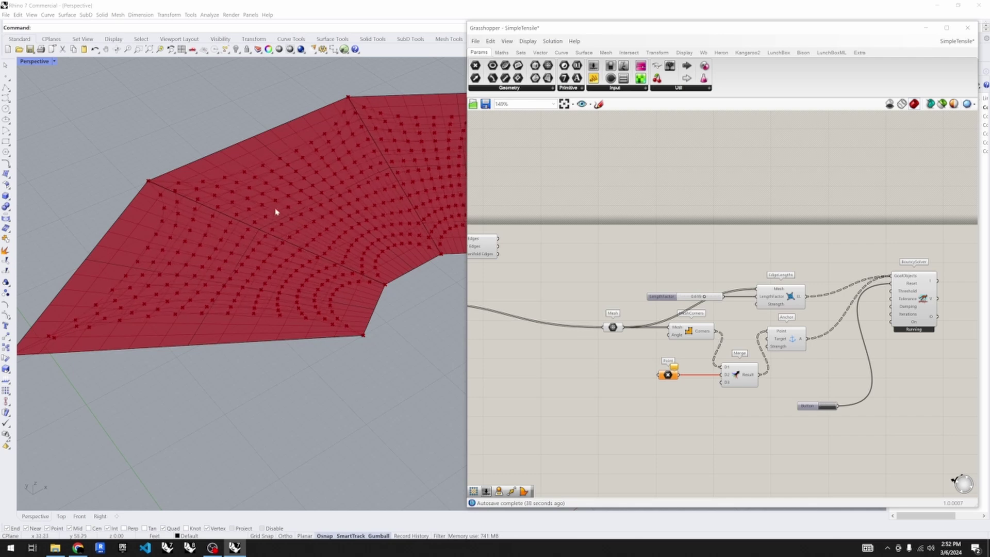
pyautogui.rightClick(668, 375)
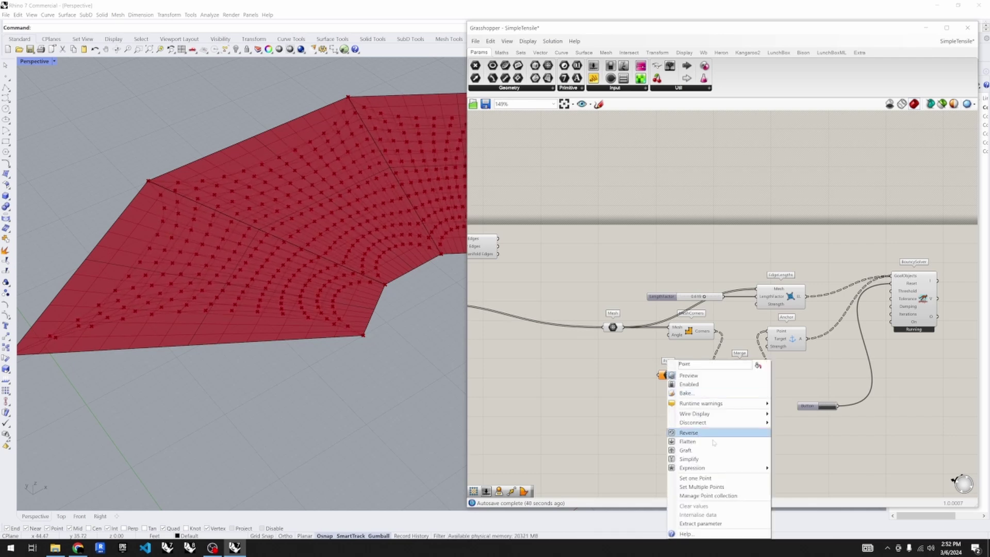
pyautogui.click(701, 483)
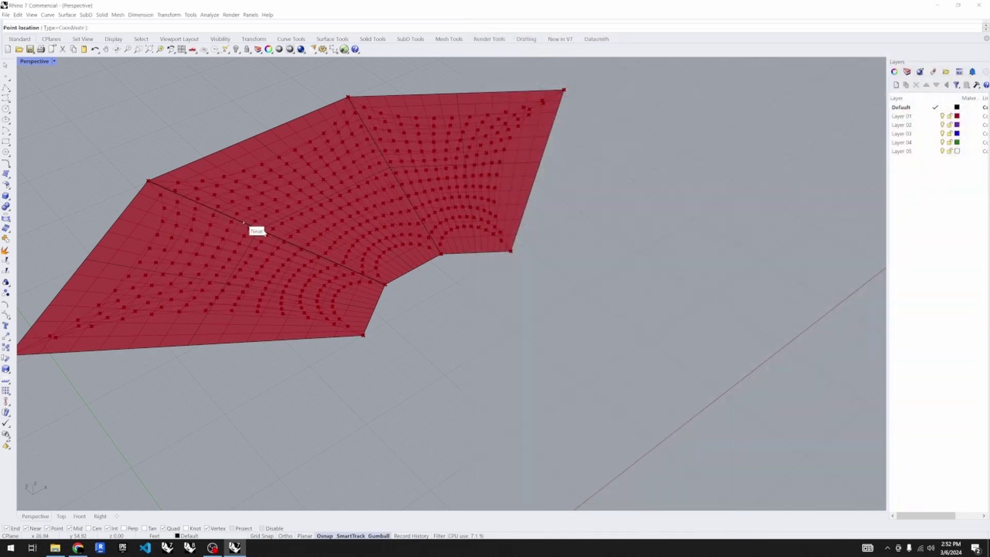
pyautogui.click(260, 230)
pyautogui.click(390, 166)
pyautogui.press('Return')
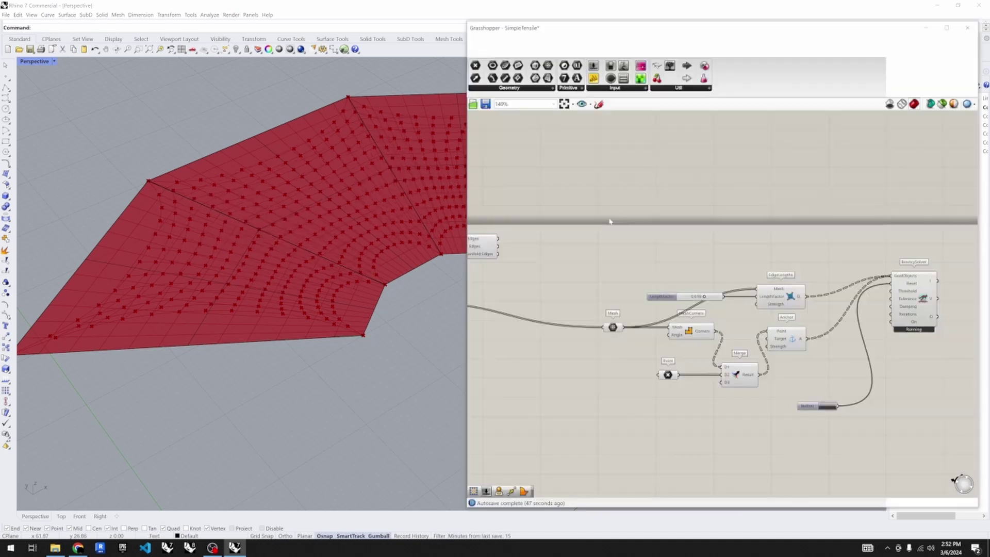
# - Move the Point parameter beneath the Mesh parameter and place Anchor directly beside the Merge component
pyautogui.click(670, 376)
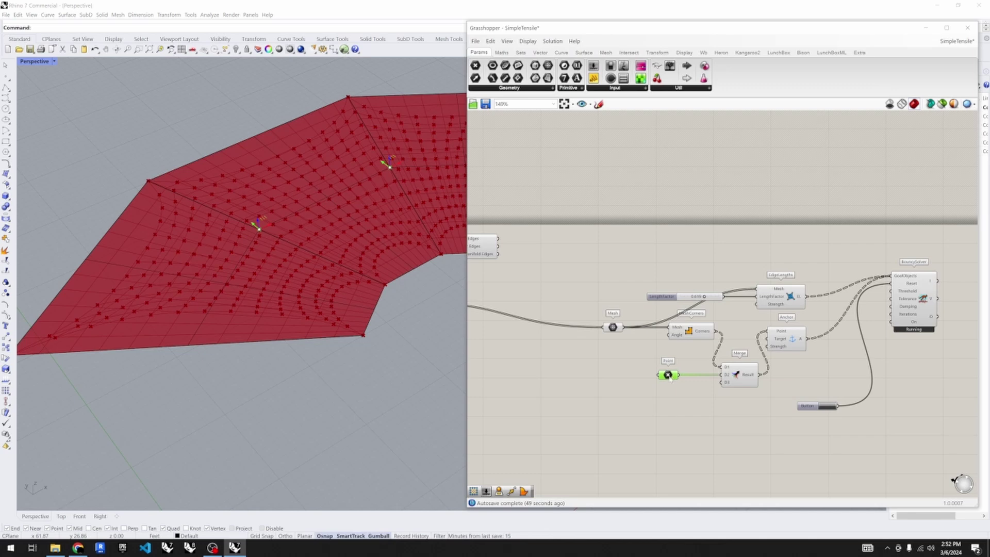
pyautogui.moveTo(669, 376); pyautogui.dragTo(614, 375)
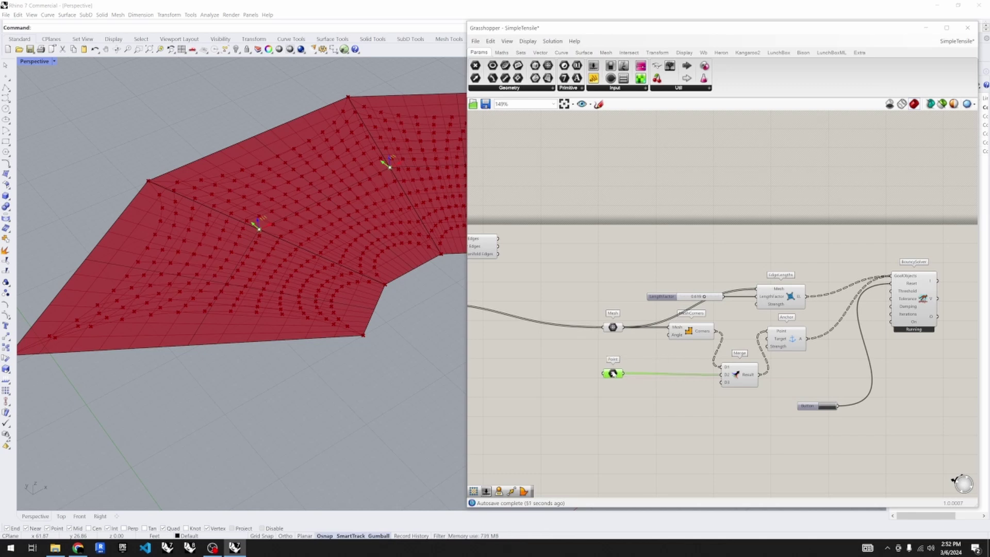
pyautogui.click(669, 388)
pyautogui.scroll(2, 668, 388)
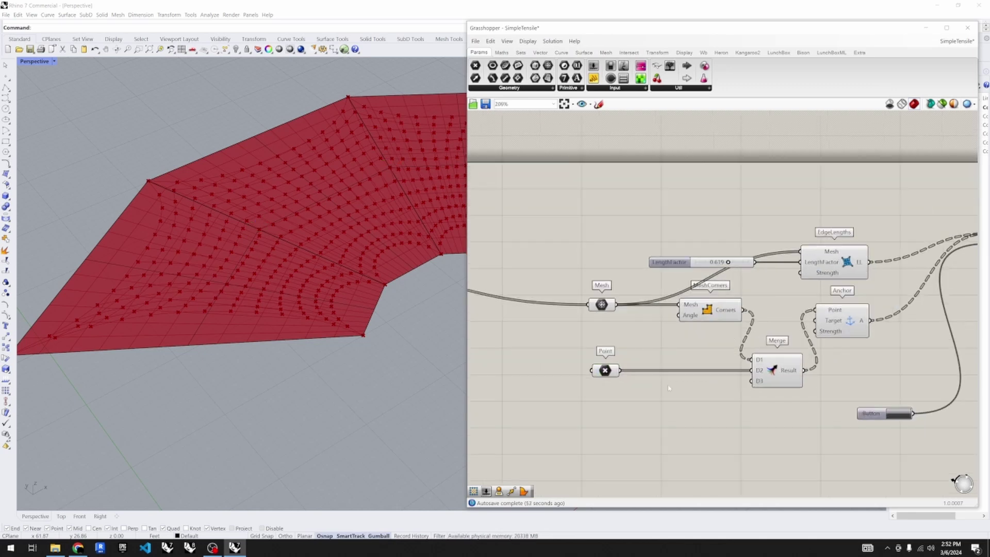
pyautogui.click(774, 372)
pyautogui.scroll(-1, 704, 315)
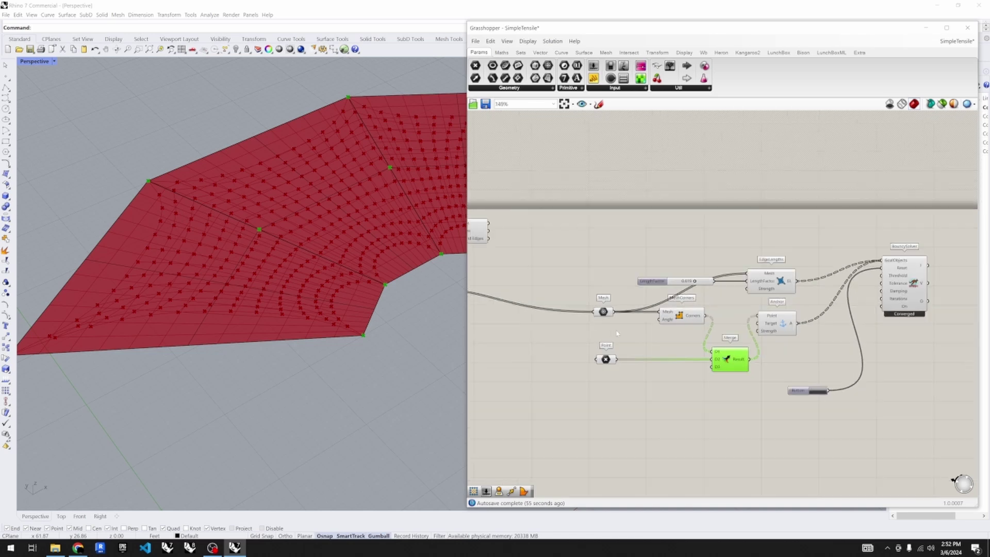
pyautogui.moveTo(775, 317); pyautogui.dragTo(788, 368)
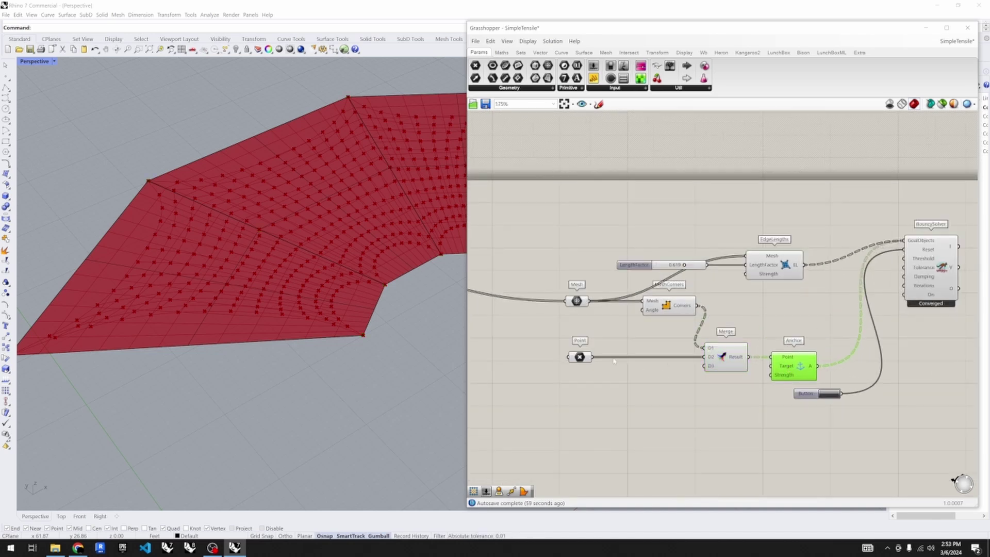
# - Duplicate the Point parameter and Merge component together, placing the copies directly below the originals
pyautogui.click(579, 357)
pyautogui.scroll(-1, 567, 348)
pyautogui.scroll(1, 629, 372)
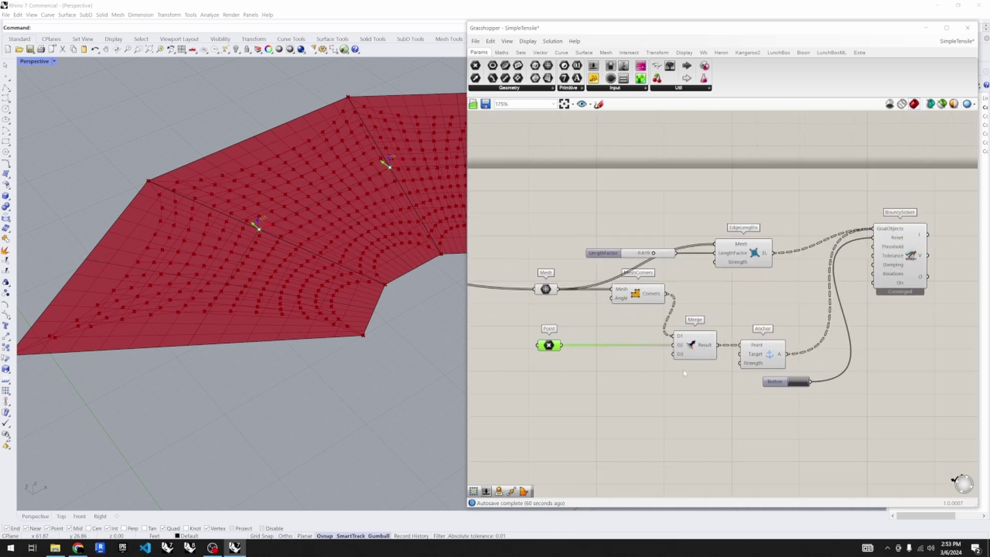
pyautogui.click(695, 353)
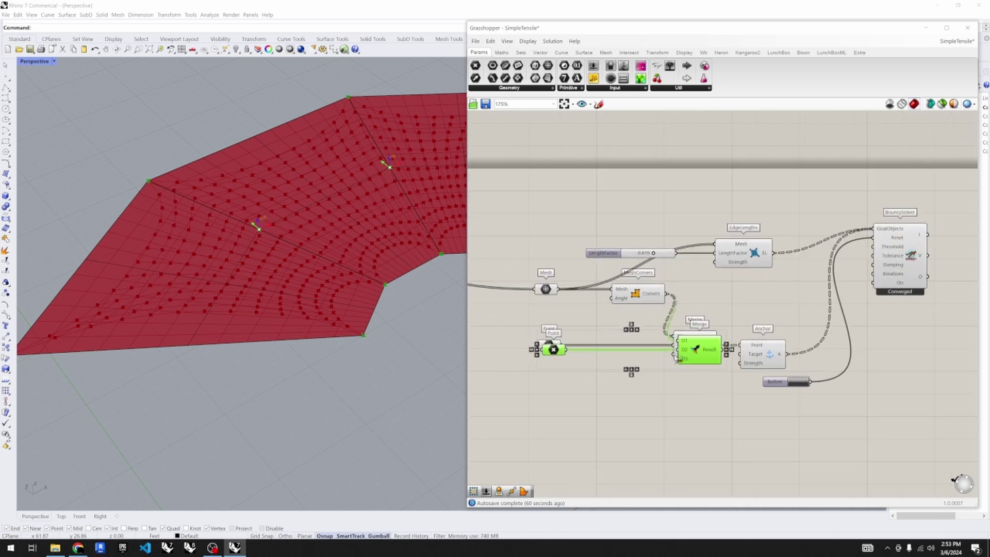
pyautogui.keyDown('alt'); pyautogui.moveTo(696, 346); pyautogui.dragTo(697, 406); pyautogui.keyUp('alt')
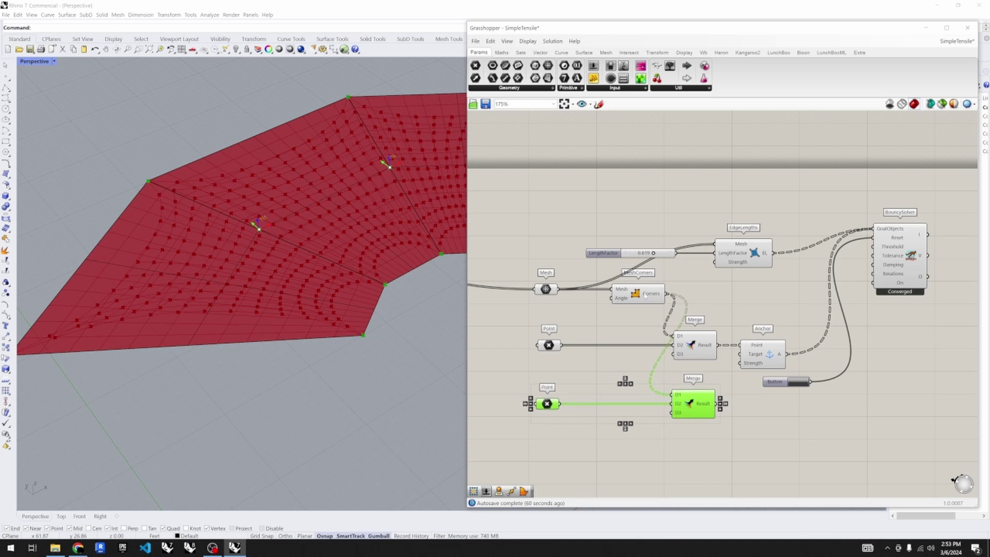
# - Shift MeshCorners slightly closer to the Mesh parameter and feed the duplicate Merge's result into Anchor's Target input
pyautogui.click(637, 294)
pyautogui.scroll(-1, 183, 257)
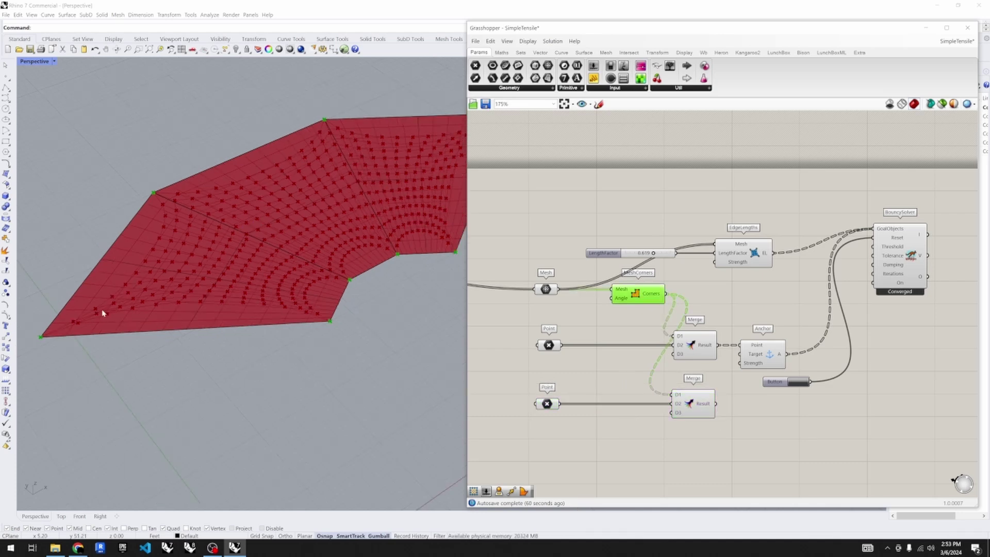
pyautogui.click(695, 426)
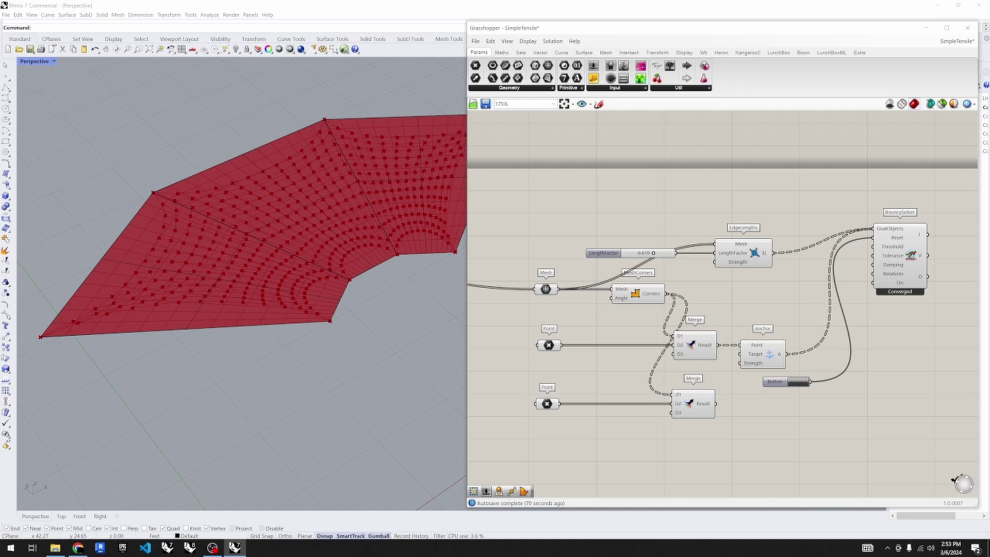
pyautogui.moveTo(636, 289); pyautogui.dragTo(623, 289)
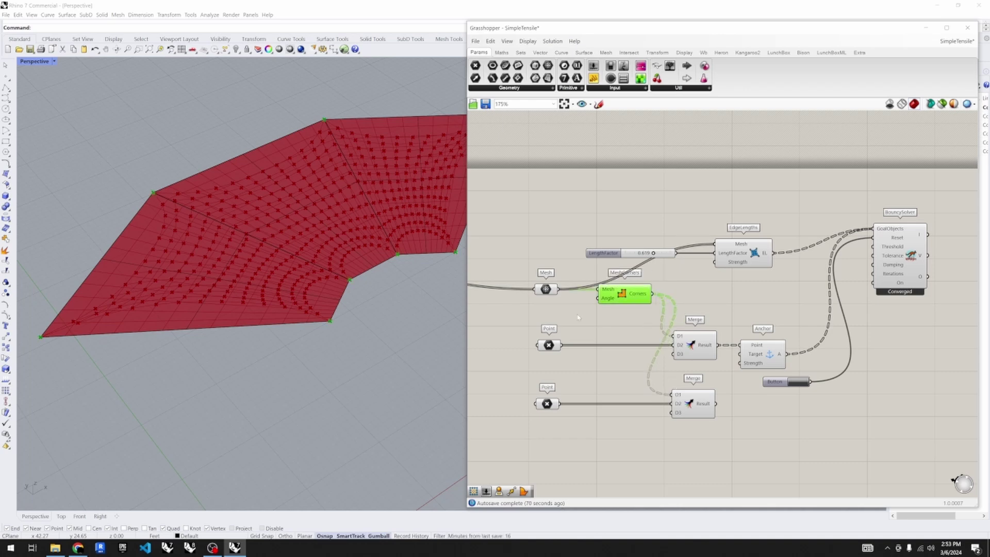
pyautogui.scroll(1, 883, 467)
pyautogui.moveTo(688, 393); pyautogui.dragTo(721, 340)
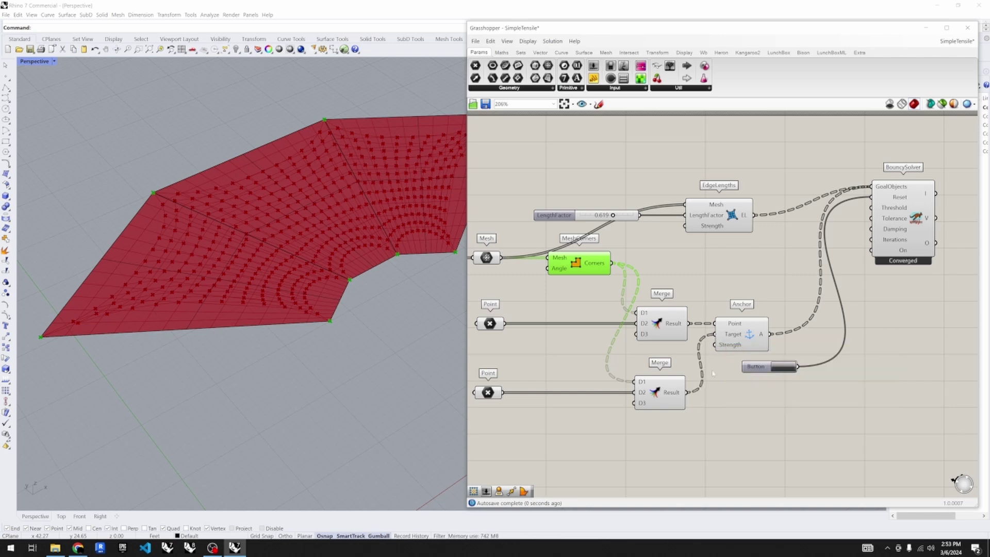
pyautogui.click(740, 392)
pyautogui.scroll(-2, 741, 392)
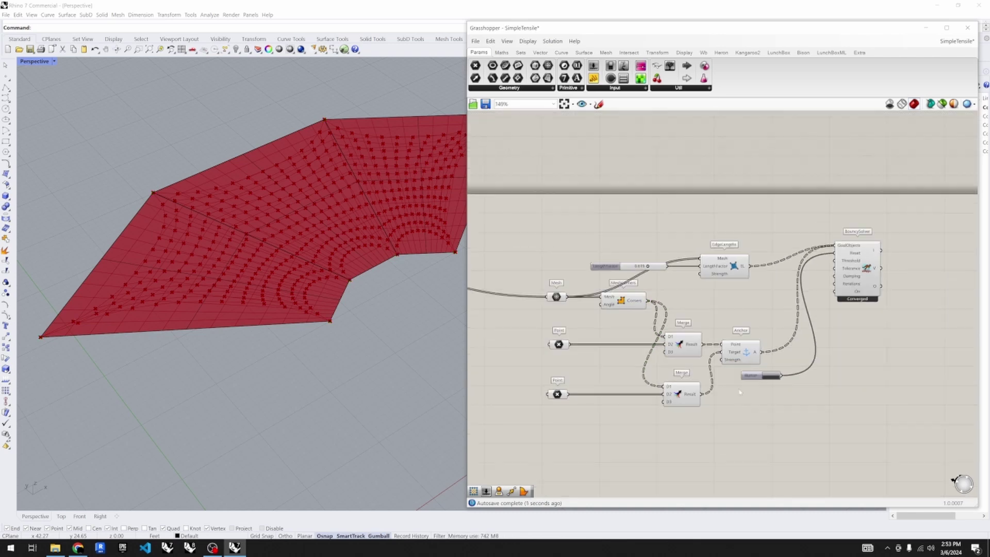
# - Raise the duplicate Point parameter's targets, about 17 ft above the left seam and about 14 ft above the right, and fine-tune the height
pyautogui.click(558, 395)
pyautogui.moveTo(246, 228); pyautogui.dragTo(227, 135)
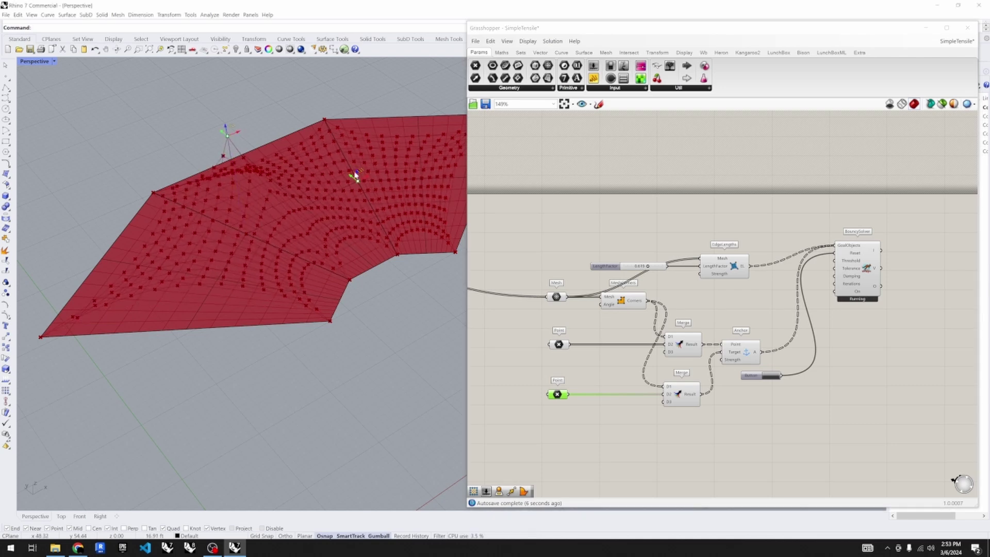
pyautogui.moveTo(357, 174); pyautogui.dragTo(355, 100)
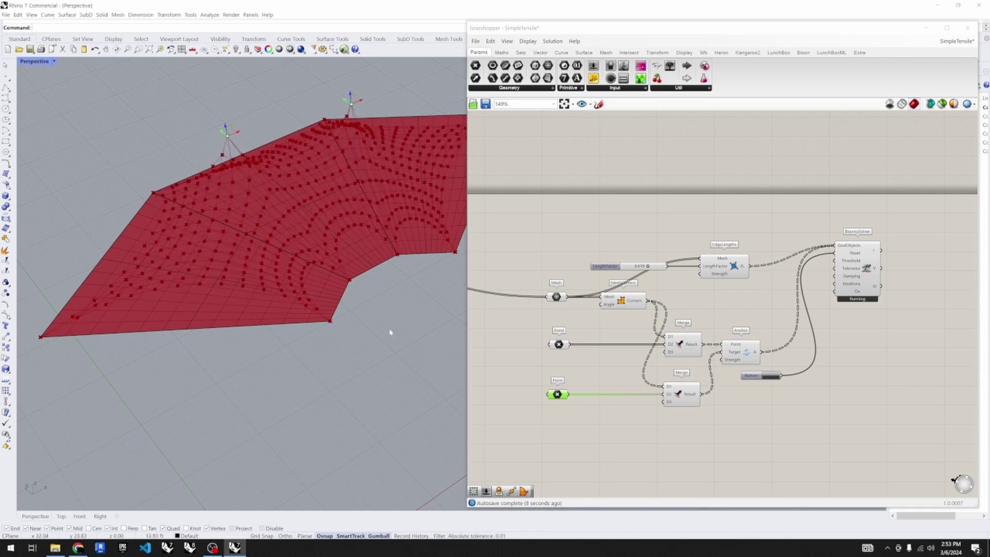
pyautogui.moveTo(392, 332); pyautogui.dragTo(226, 355, button='right')
pyautogui.scroll(2, 343, 283)
pyautogui.moveTo(330, 243); pyautogui.dragTo(330, 228)
pyautogui.moveTo(320, 288); pyautogui.dragTo(301, 371, button='right')
pyautogui.scroll(-2, 302, 372)
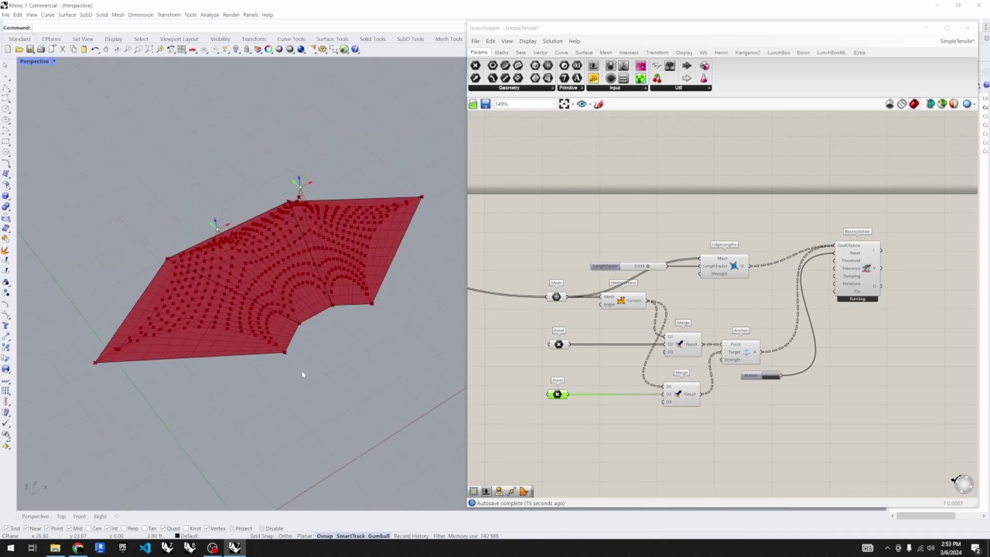
# - Shift the left seam's raised target point about 1.9 ft horizontally along its gumball's red axis
pyautogui.click(595, 439)
pyautogui.click(557, 394)
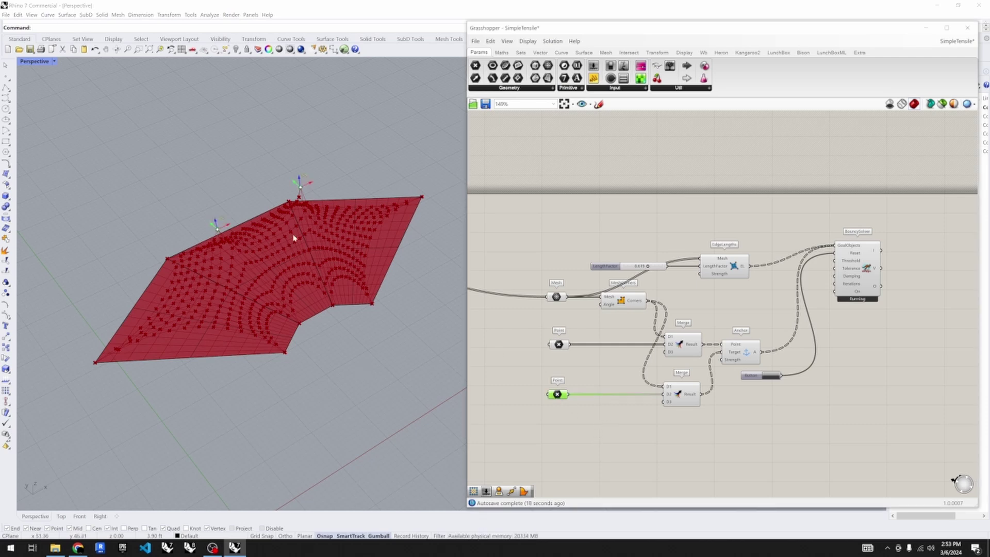
pyautogui.moveTo(227, 228)
pyautogui.mouseDown()
pyautogui.moveTo(209, 235)
pyautogui.moveTo(232, 228)
pyautogui.mouseUp()
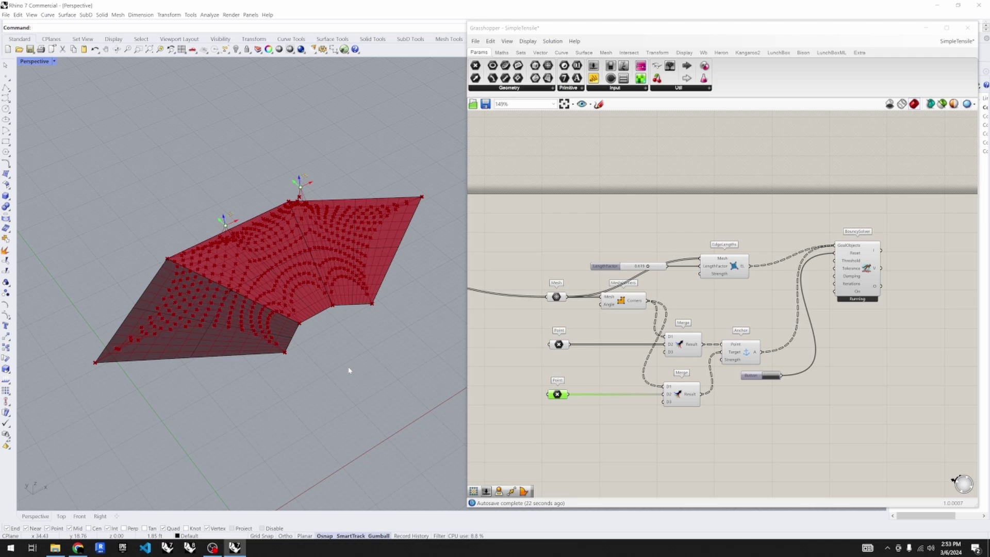
# - Try moving the original Point parameter's left-seam anchor point about 2.8 ft off its mesh vertex
pyautogui.click(598, 385)
pyautogui.click(559, 344)
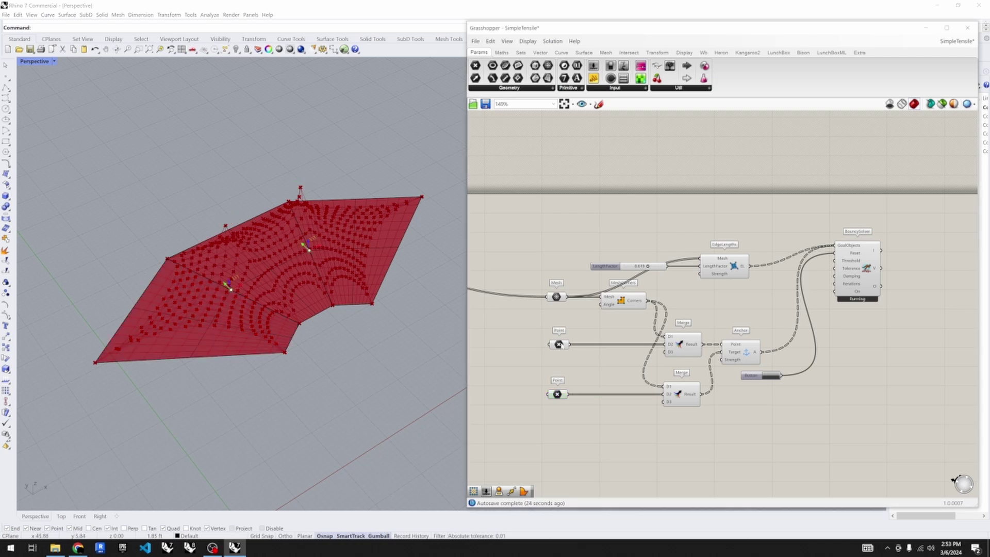
pyautogui.scroll(5, 224, 285)
pyautogui.moveTo(247, 290); pyautogui.dragTo(227, 300)
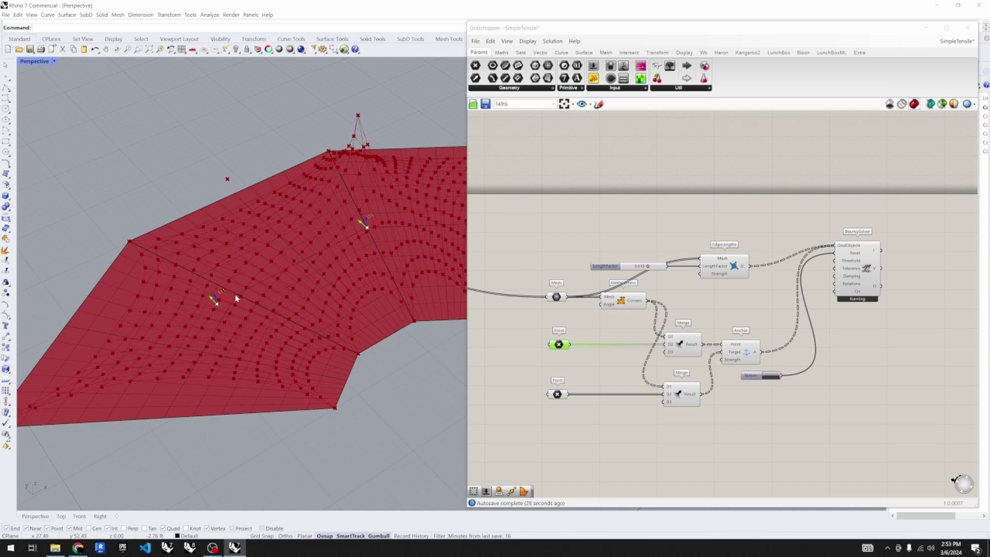
pyautogui.scroll(6, 232, 301)
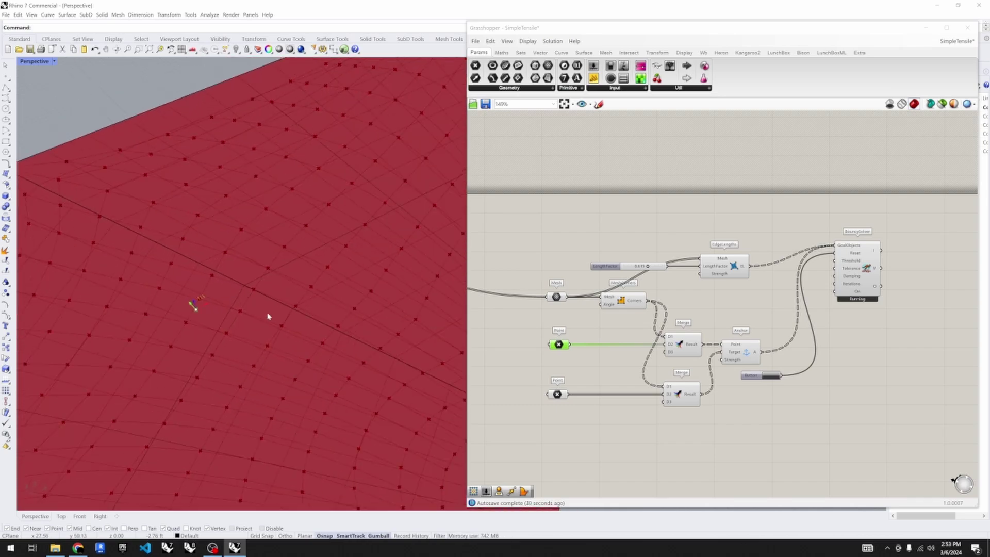
# - Examine the Mesh Edges preview around the left seam's midpoint to compare mesh vertices with the anchor location
pyautogui.scroll(-5, 267, 316)
pyautogui.scroll(-3, 585, 304)
pyautogui.scroll(2, 585, 304)
pyautogui.click(586, 304)
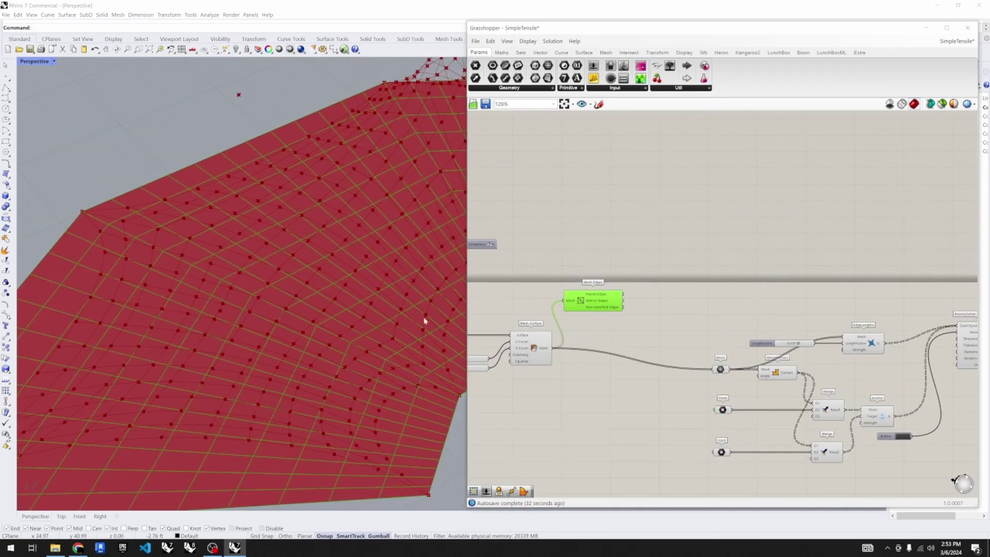
pyautogui.scroll(4, 270, 320)
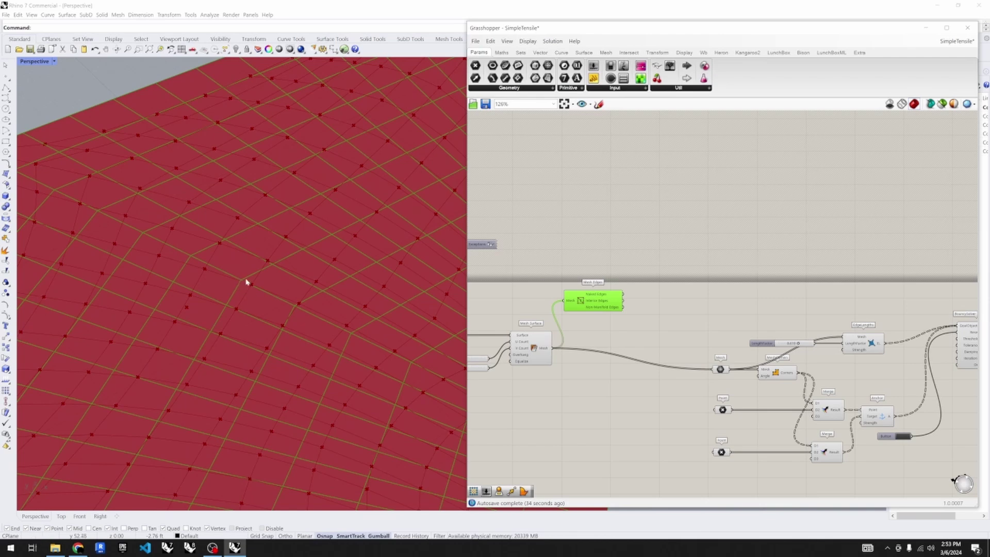
pyautogui.scroll(-3, 705, 398)
pyautogui.scroll(3, 705, 398)
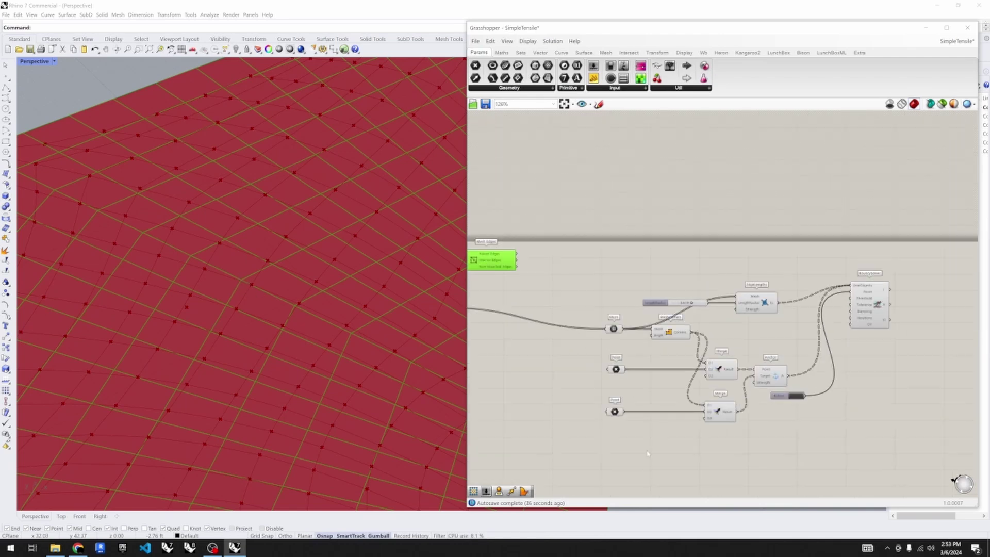
pyautogui.click(552, 411)
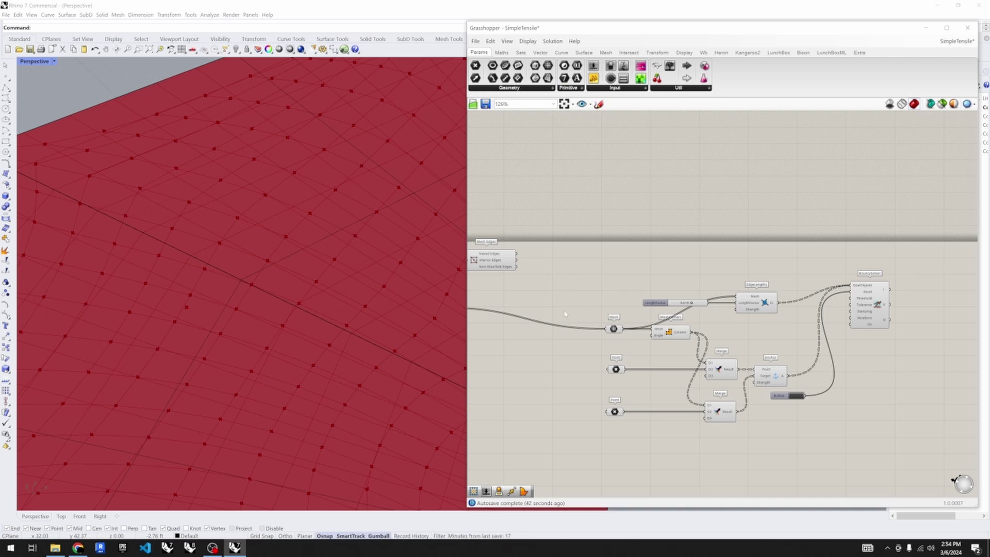
# - Check the original Point parameter's anchor position against the mesh vertex on the left seam
pyautogui.scroll(-1, 577, 312)
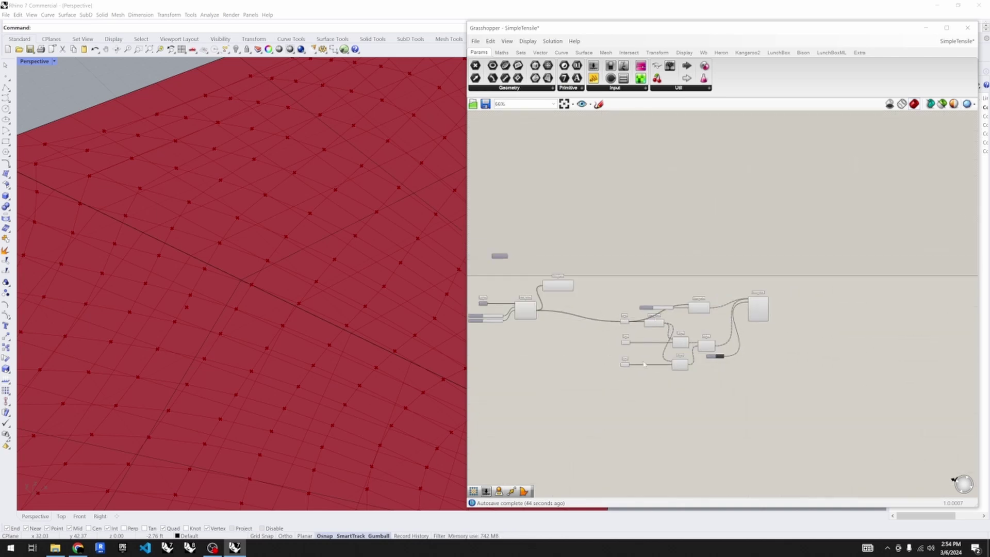
pyautogui.scroll(2, 598, 372)
pyautogui.click(604, 316)
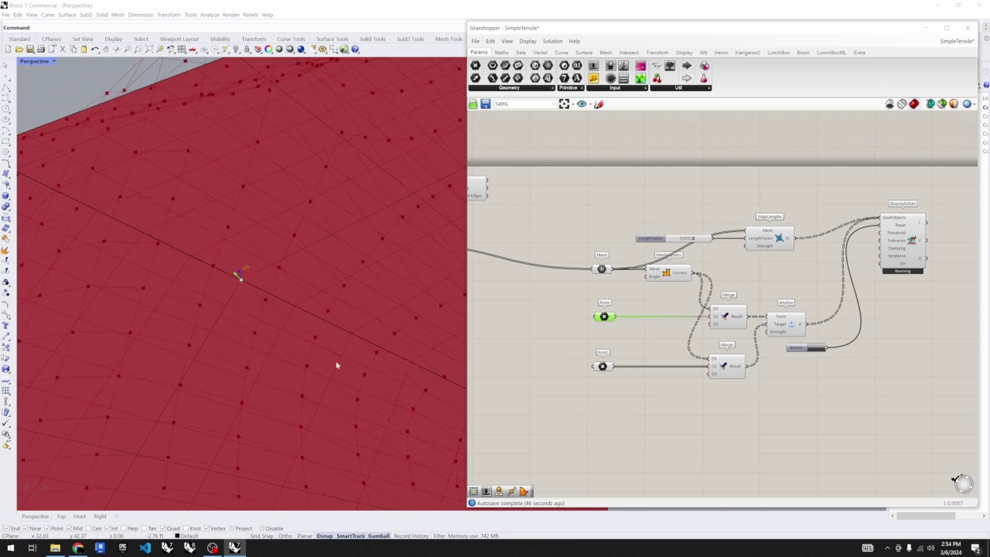
pyautogui.click(638, 390)
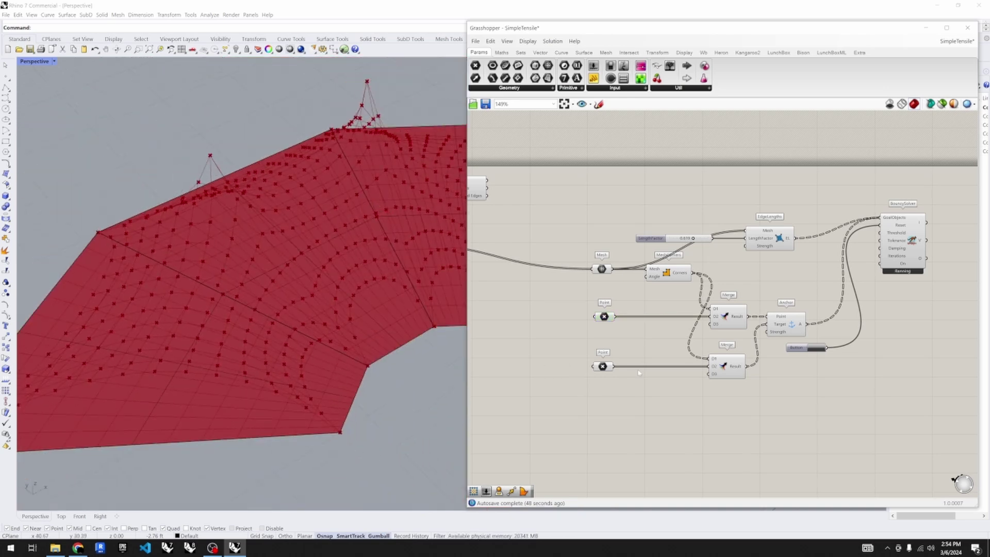
pyautogui.scroll(-3, 588, 351)
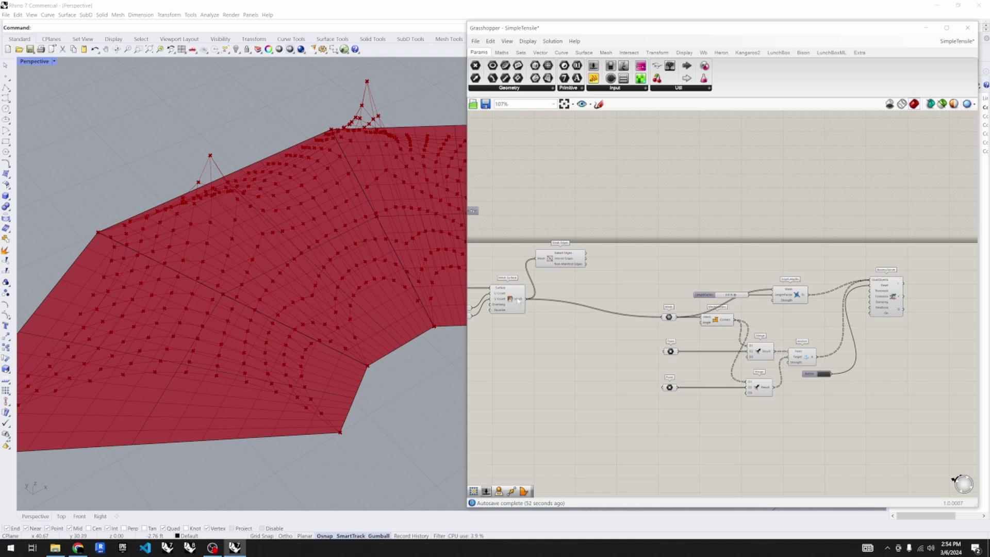
# - Add Kangaroo2's NakedVertices component between the Mesh Surface component and the Point parameters
pyautogui.moveTo(518, 300)
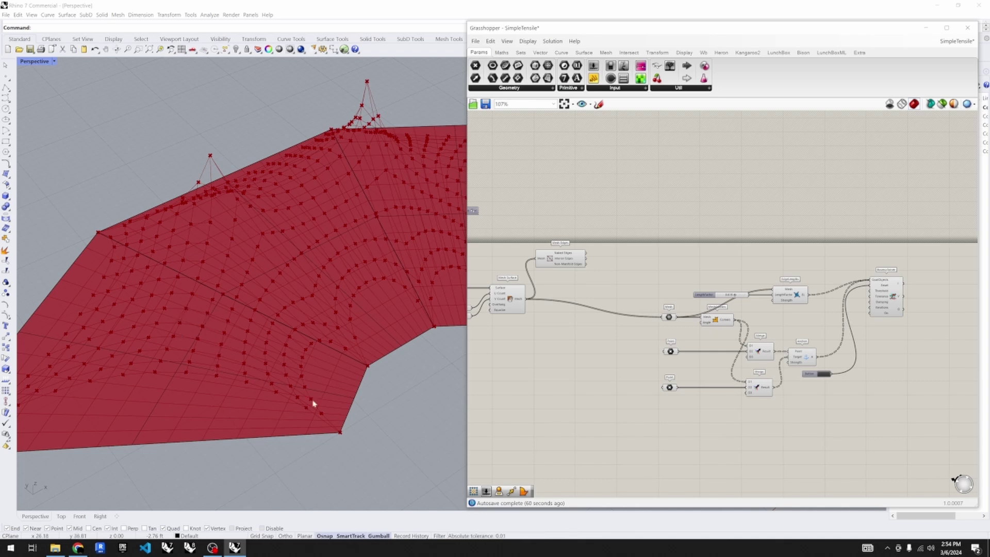
pyautogui.scroll(2, 750, 421)
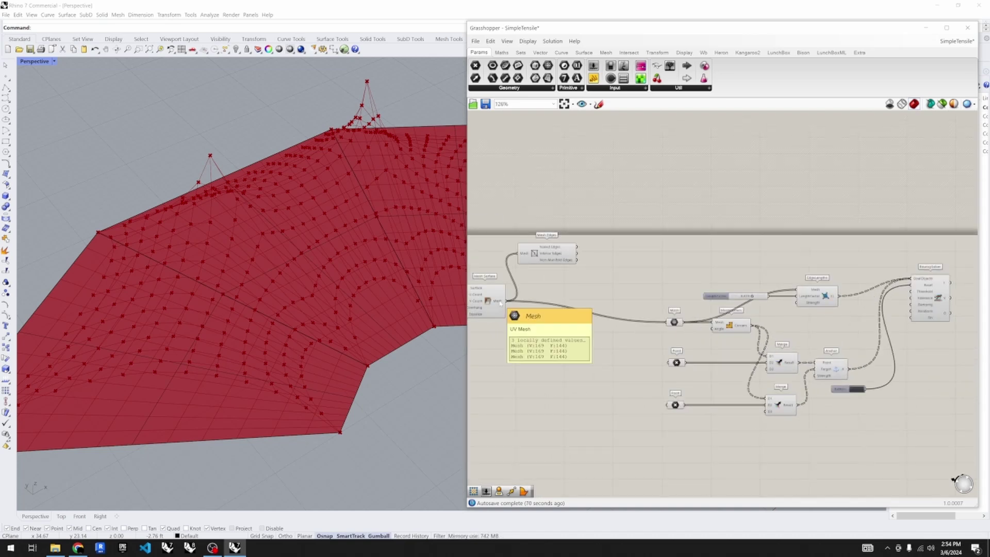
pyautogui.click(607, 53)
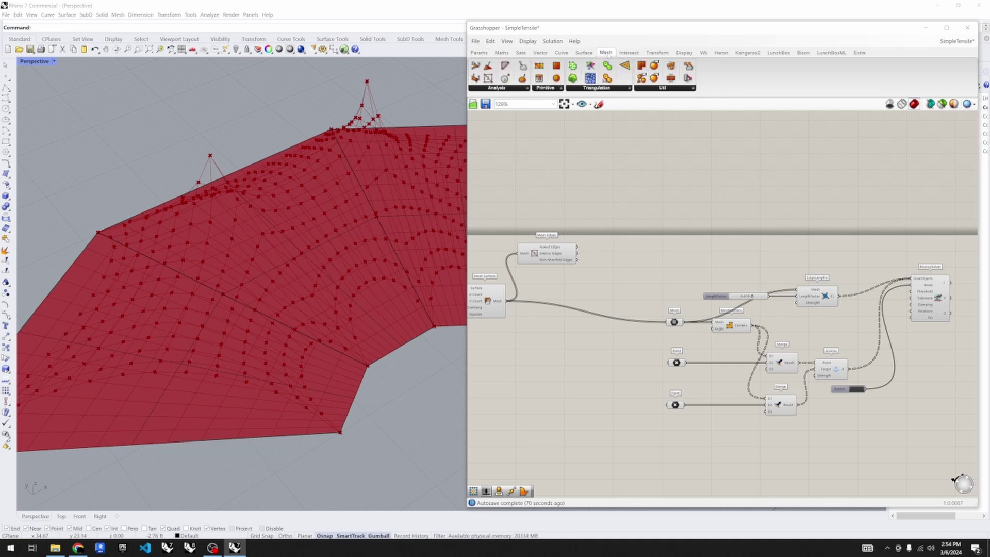
pyautogui.click(521, 87)
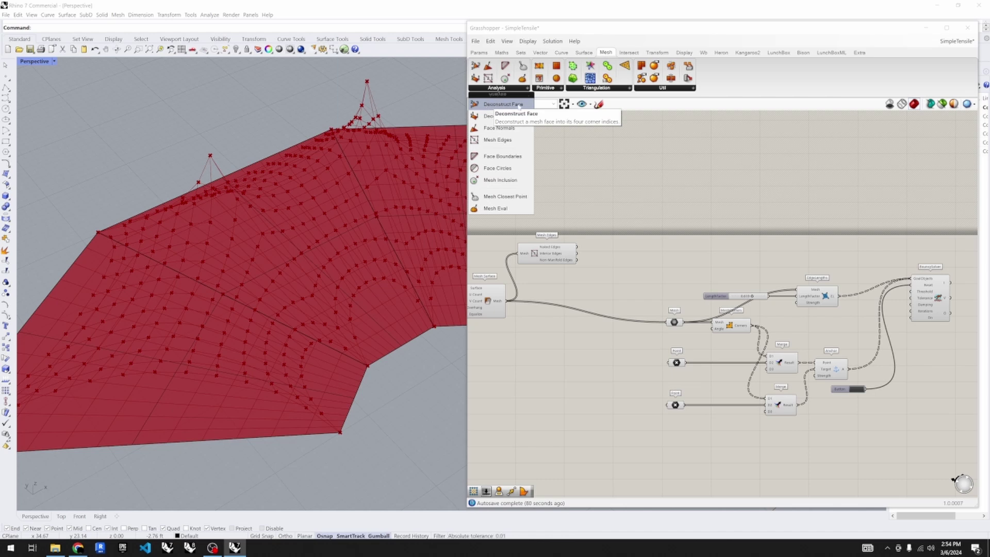
pyautogui.click(747, 53)
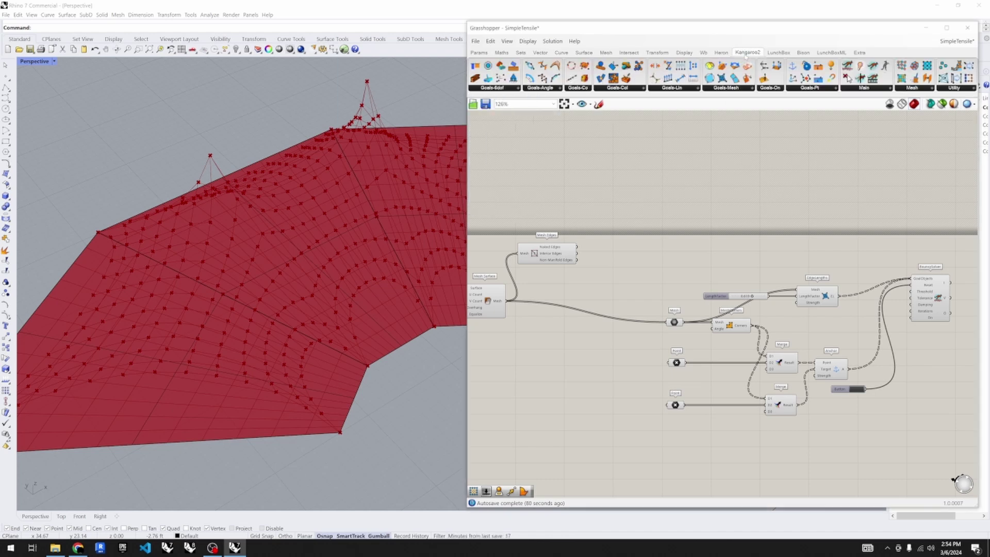
pyautogui.click(921, 90)
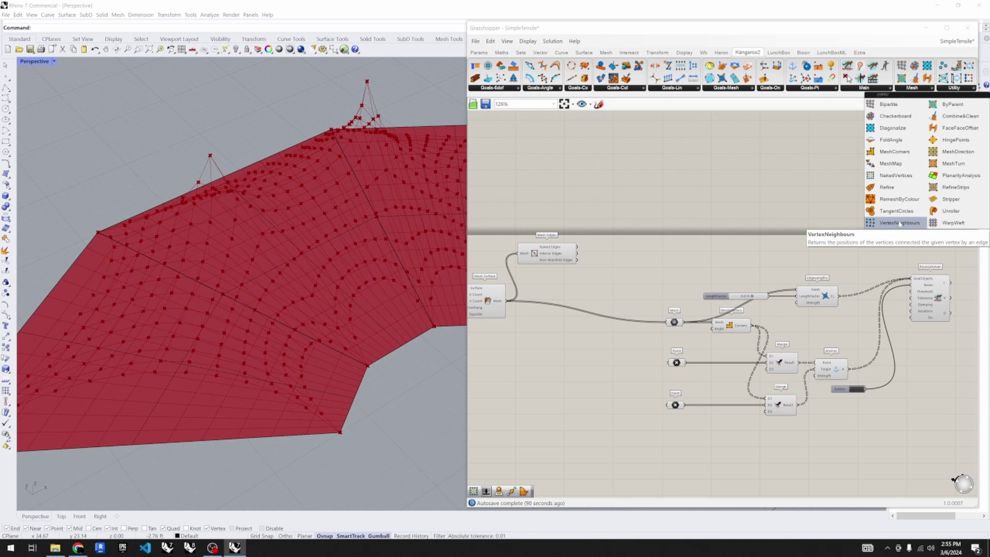
pyautogui.click(891, 175)
pyautogui.click(601, 348)
pyautogui.scroll(2, 553, 367)
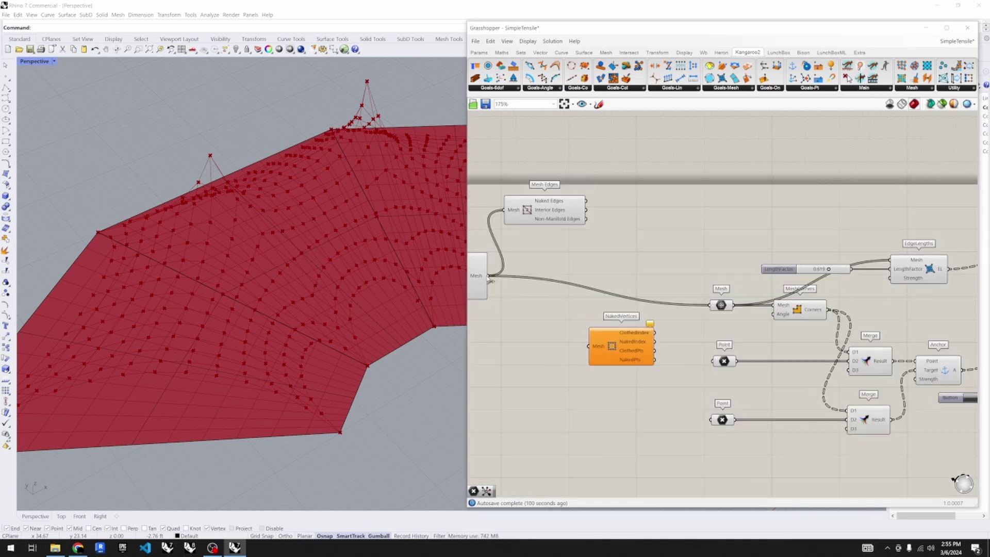
# - Move the Mesh parameter closer to Mesh Surface and wire it into NakedVertices, placed below the Point parameters
pyautogui.moveTo(491, 278); pyautogui.dragTo(634, 424)
pyautogui.moveTo(721, 305); pyautogui.dragTo(605, 418)
pyautogui.moveTo(668, 492); pyautogui.dragTo(623, 447, button='right')
pyautogui.moveTo(591, 361); pyautogui.dragTo(573, 421)
pyautogui.scroll(-2, 554, 341)
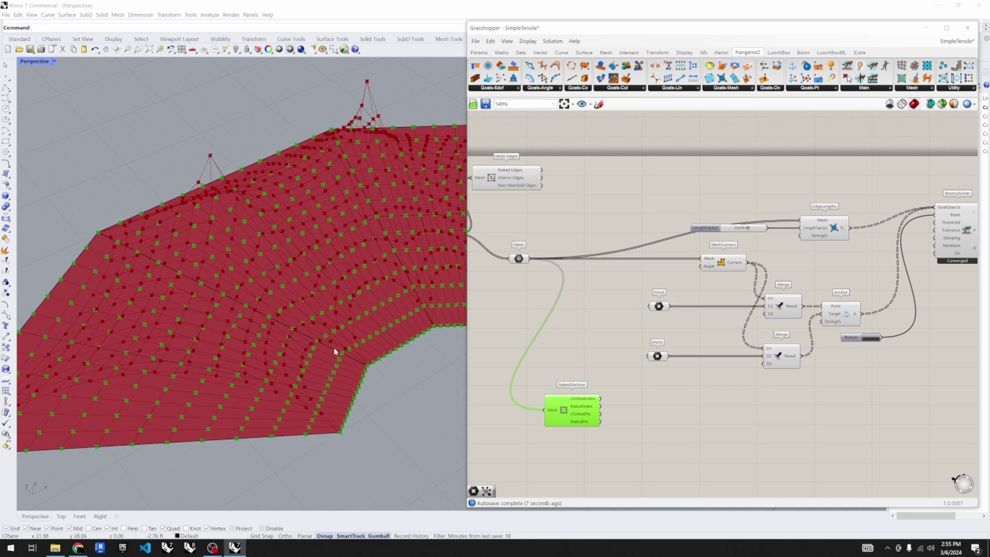
pyautogui.scroll(2, 610, 414)
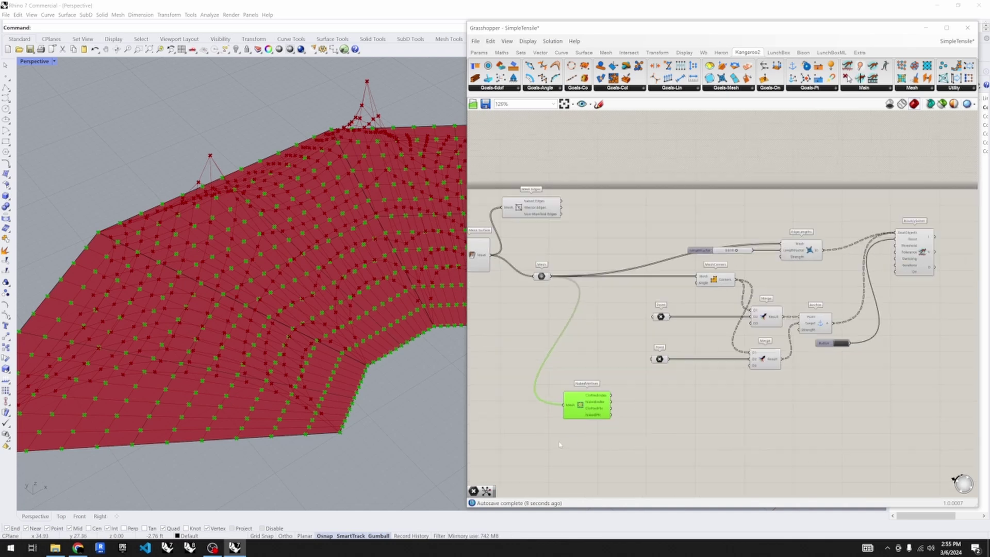
pyautogui.moveTo(604, 389); pyautogui.dragTo(590, 409)
# - Add a Closest Point component to the right of NakedVertices
pyautogui.click(687, 416)
pyautogui.doubleClick(679, 401)
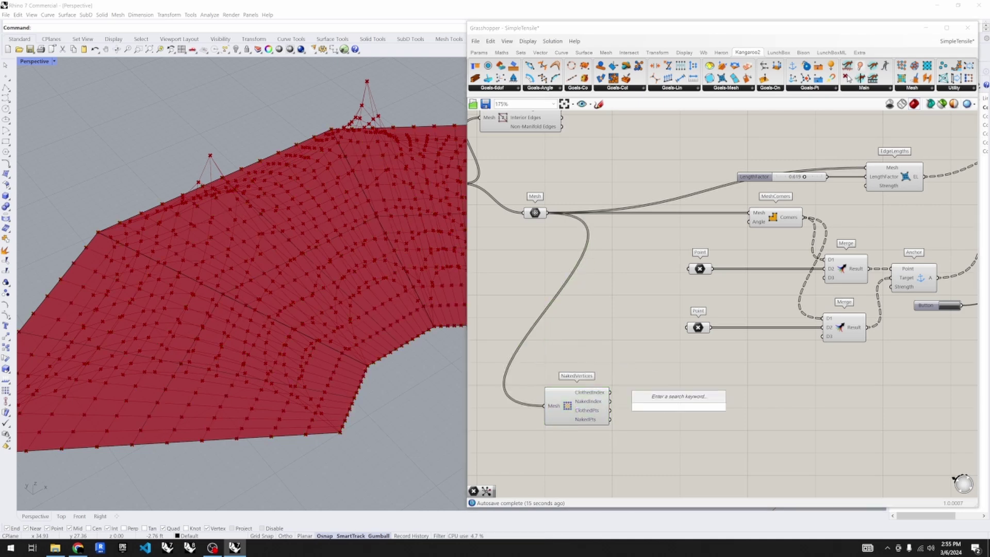
pyautogui.write('closet')
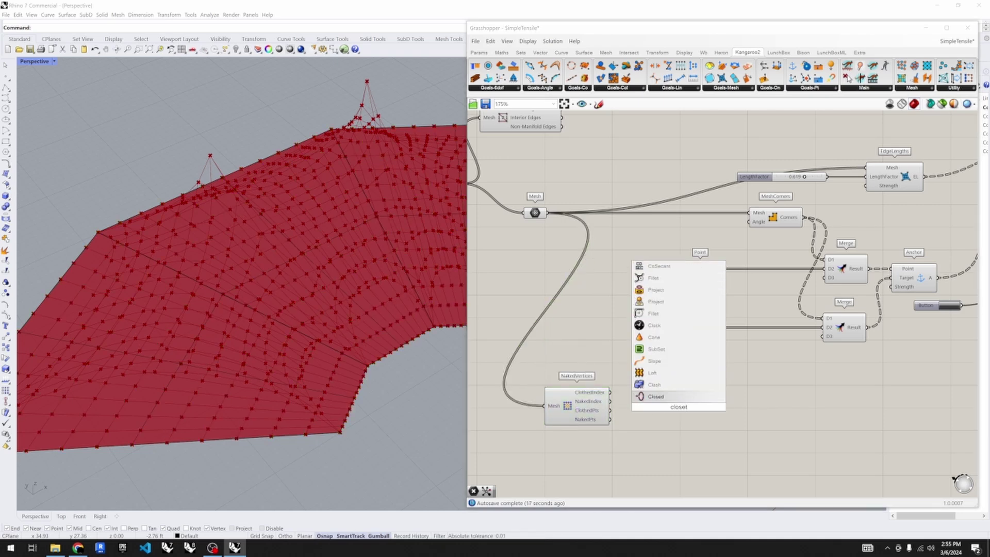
pyautogui.press('BackSpace')
pyautogui.press('BackSpace')
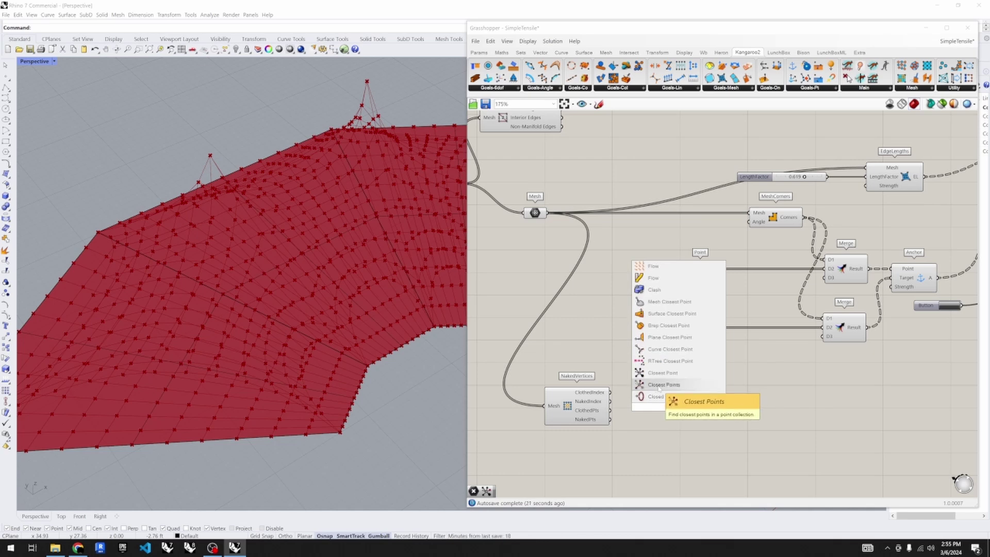
pyautogui.click(671, 404)
pyautogui.moveTo(670, 406); pyautogui.dragTo(834, 409)
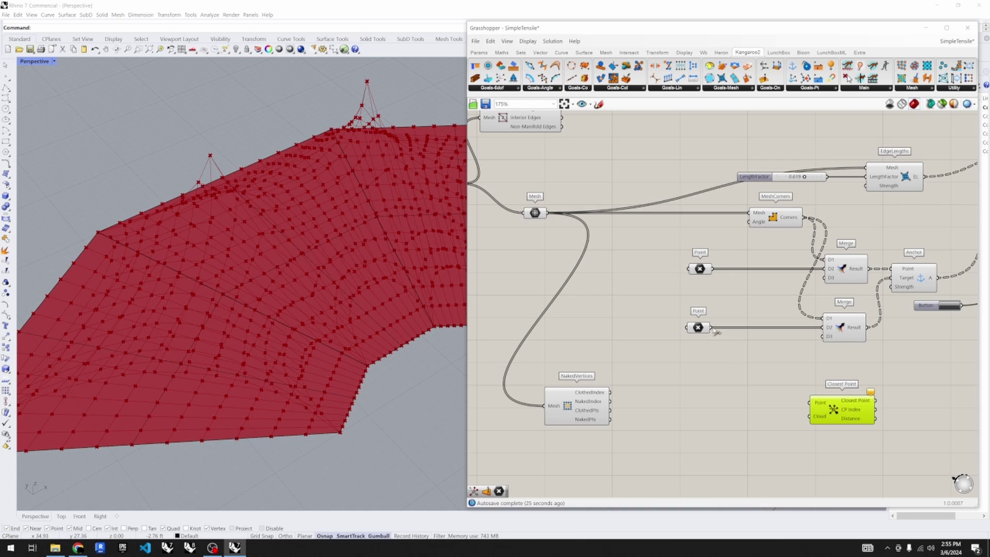
# - Wire the original Point parameter into Closest Point's Point input and compare its seam points with the mesh vertices
pyautogui.moveTo(713, 329); pyautogui.dragTo(811, 403)
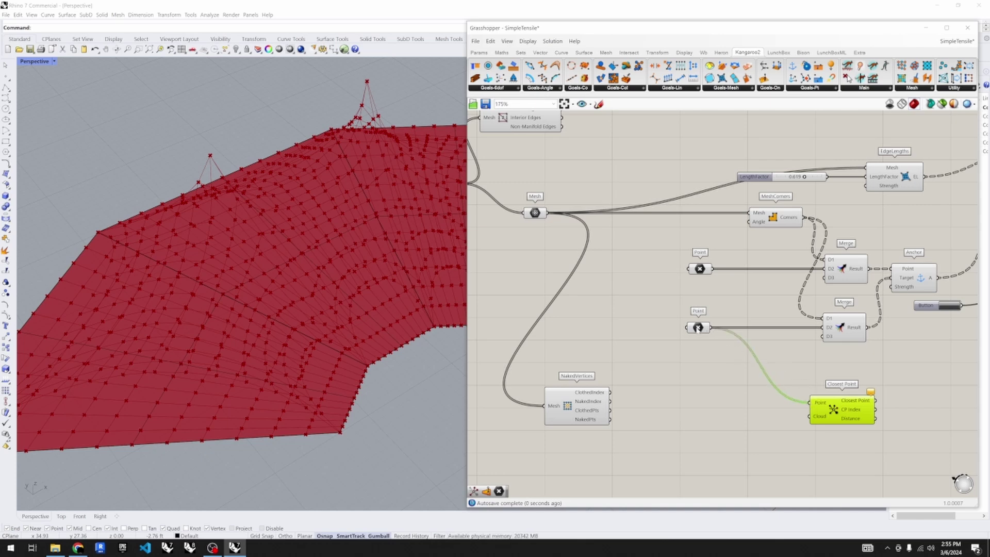
pyautogui.moveTo(713, 268); pyautogui.dragTo(743, 416)
pyautogui.click(700, 269)
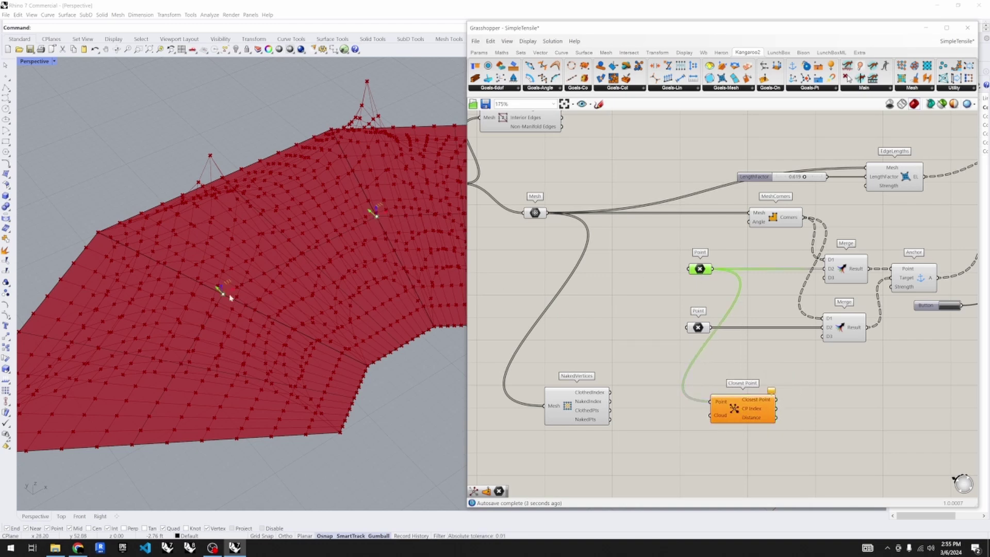
pyautogui.scroll(2, 227, 295)
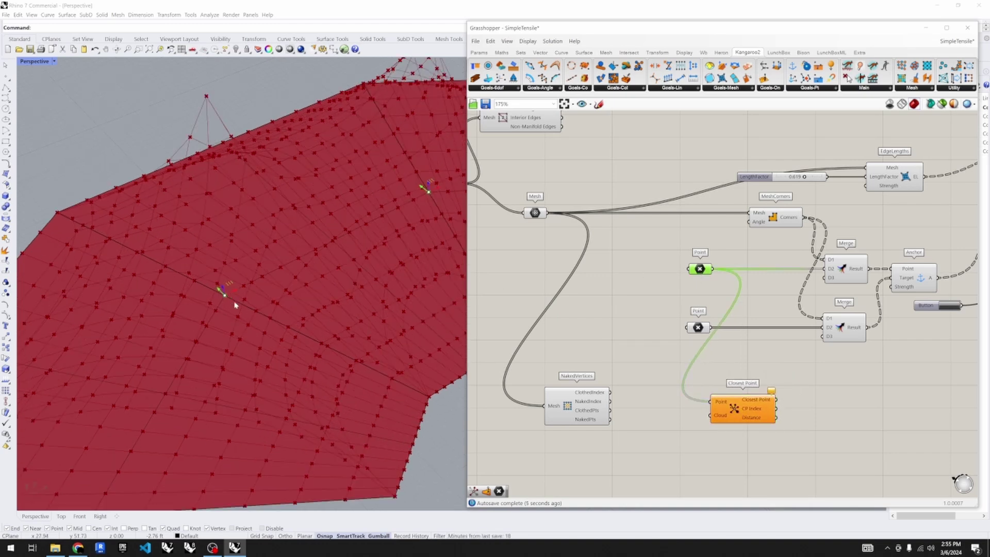
pyautogui.scroll(-2, 227, 293)
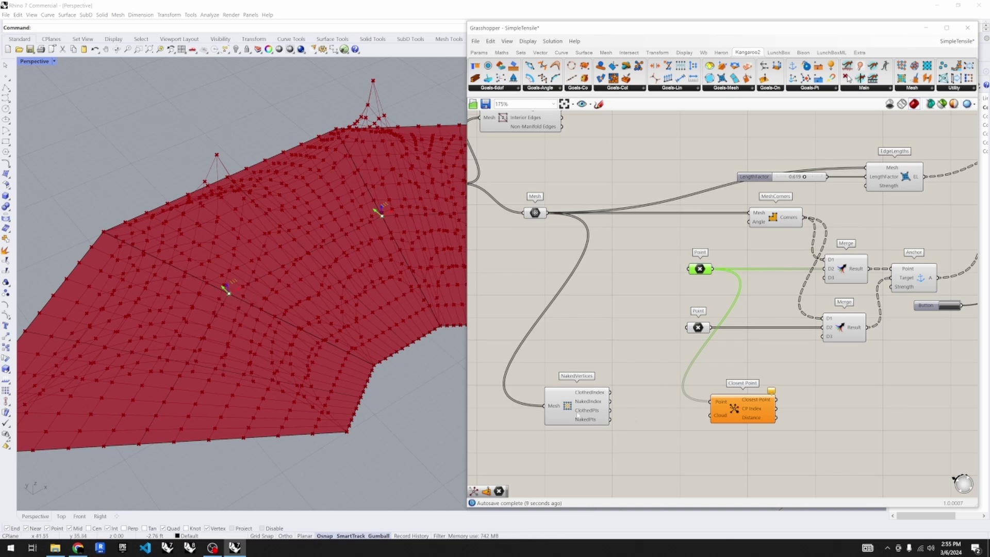
# - Wire NakedVertices' ClothedPts and NakedPts outputs into Closest Point's Cloud input and graft that input
pyautogui.moveTo(577, 415); pyautogui.dragTo(712, 416)
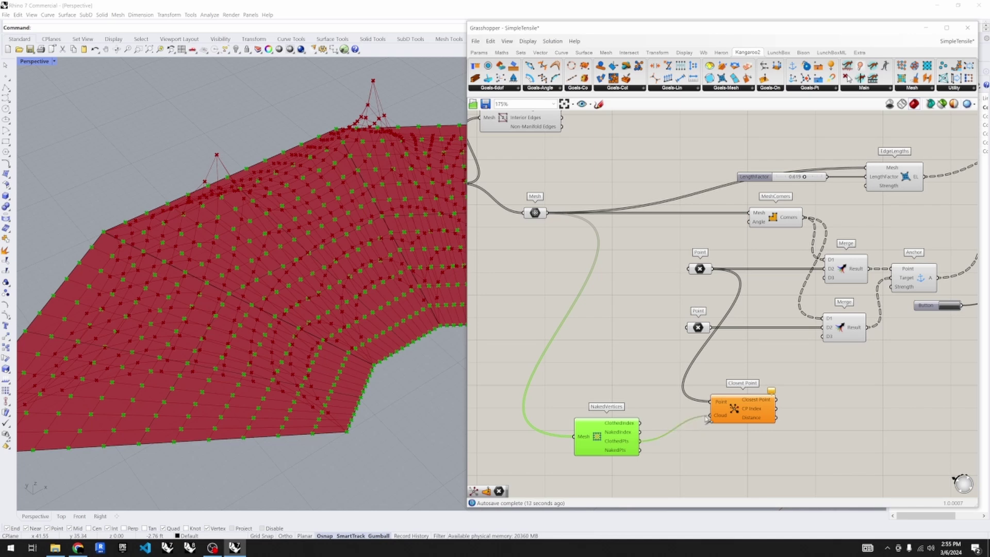
pyautogui.keyDown('shift'); pyautogui.moveTo(647, 454); pyautogui.dragTo(720, 417); pyautogui.keyUp('shift')
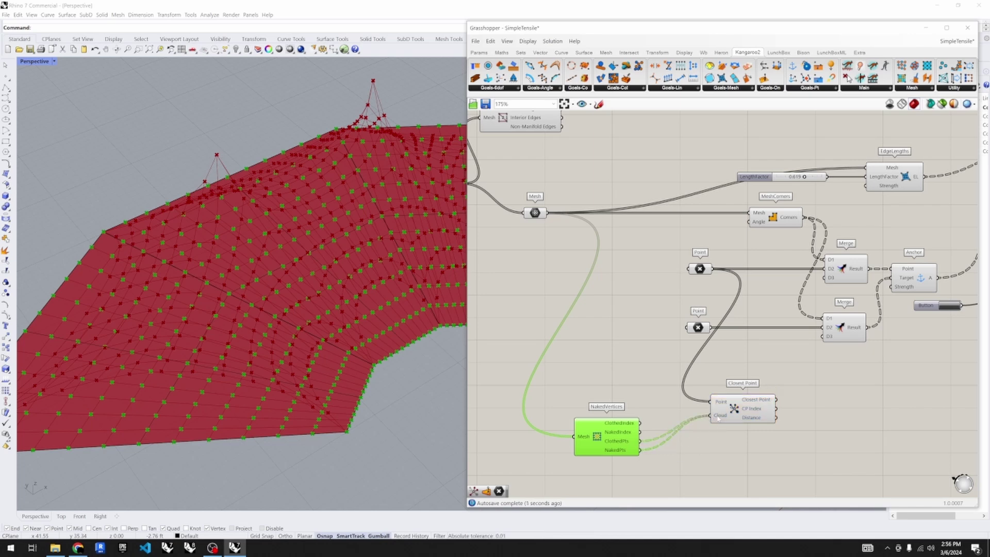
pyautogui.rightClick(718, 418)
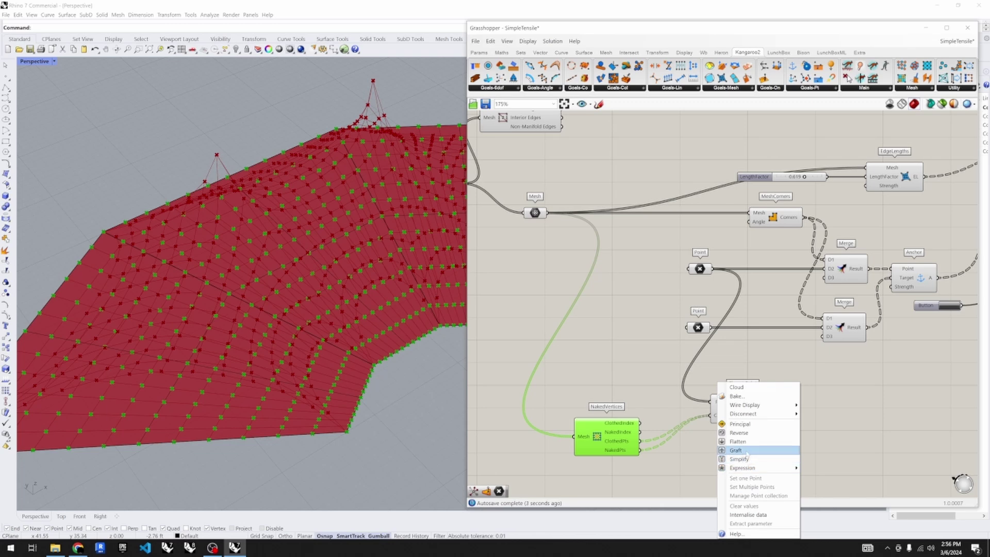
pyautogui.click(747, 451)
pyautogui.moveTo(726, 419); pyautogui.dragTo(699, 421)
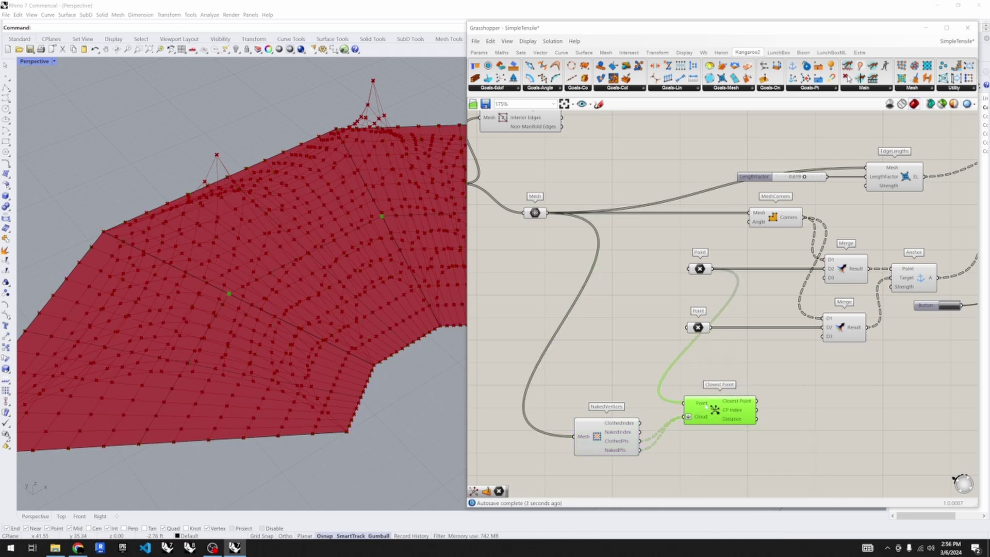
# - Move the original Point parameter's left-seam point slightly off its mesh vertex and compare it with the Closest Point result
pyautogui.click(700, 269)
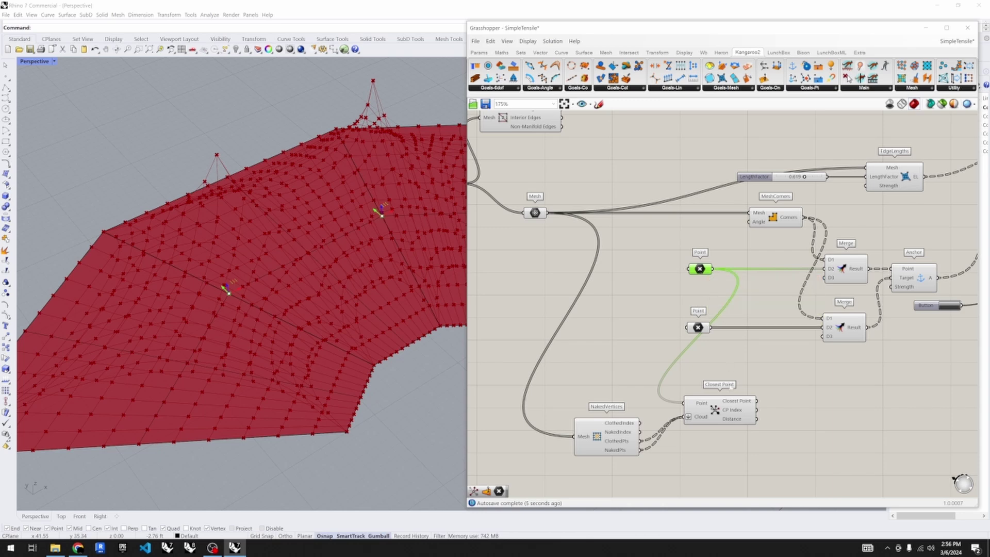
pyautogui.click(721, 421)
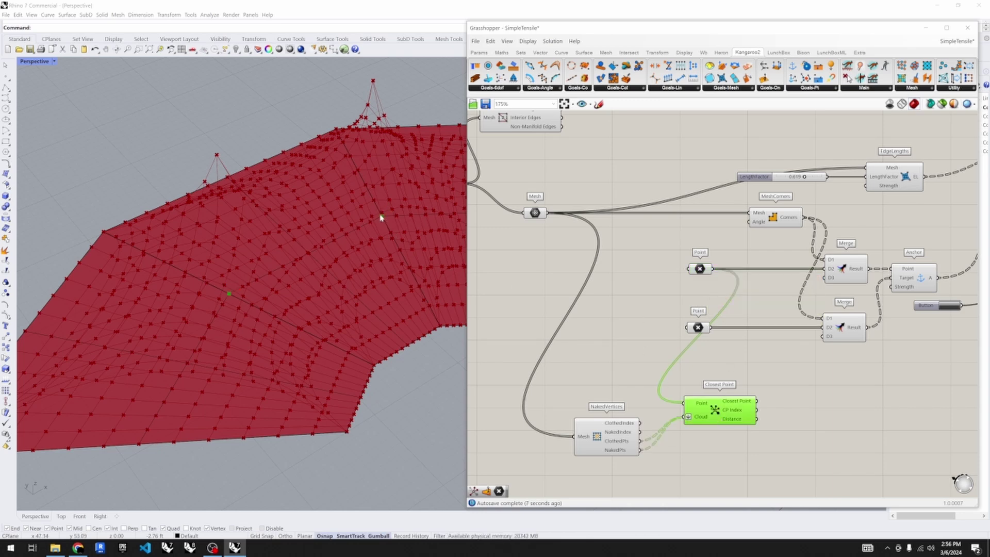
pyautogui.click(701, 269)
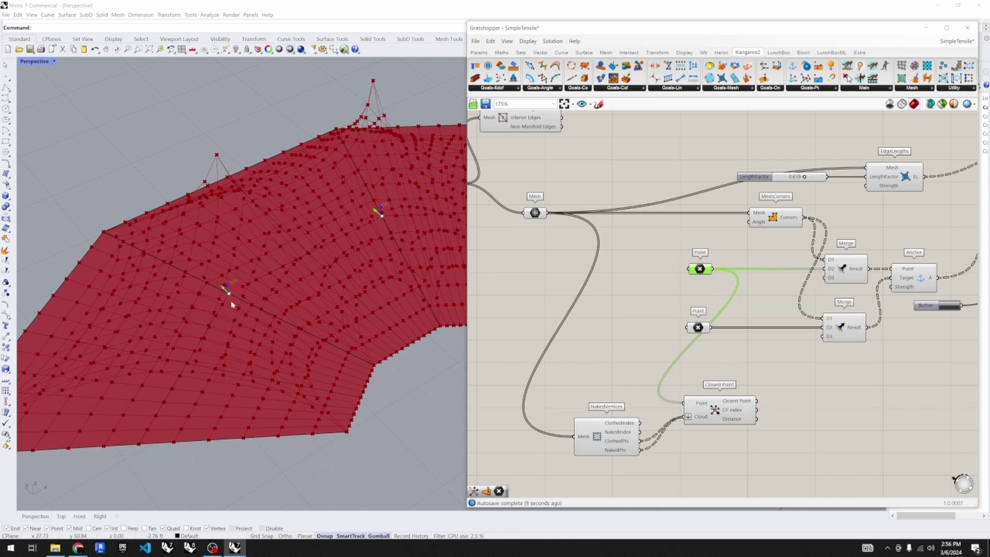
pyautogui.moveTo(239, 291); pyautogui.dragTo(231, 295)
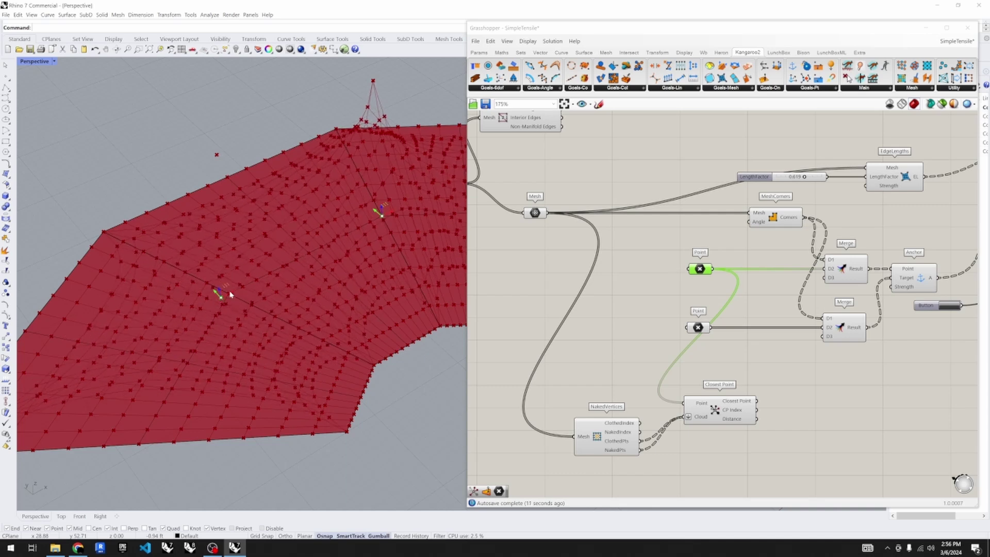
pyautogui.keyDown('shift'); pyautogui.click(725, 407); pyautogui.keyUp('shift')
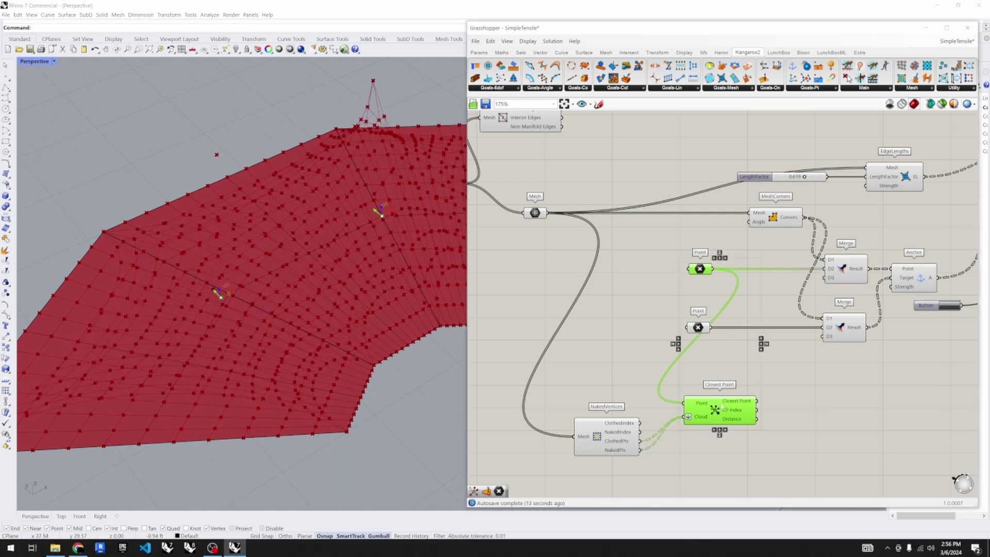
pyautogui.scroll(4, 221, 298)
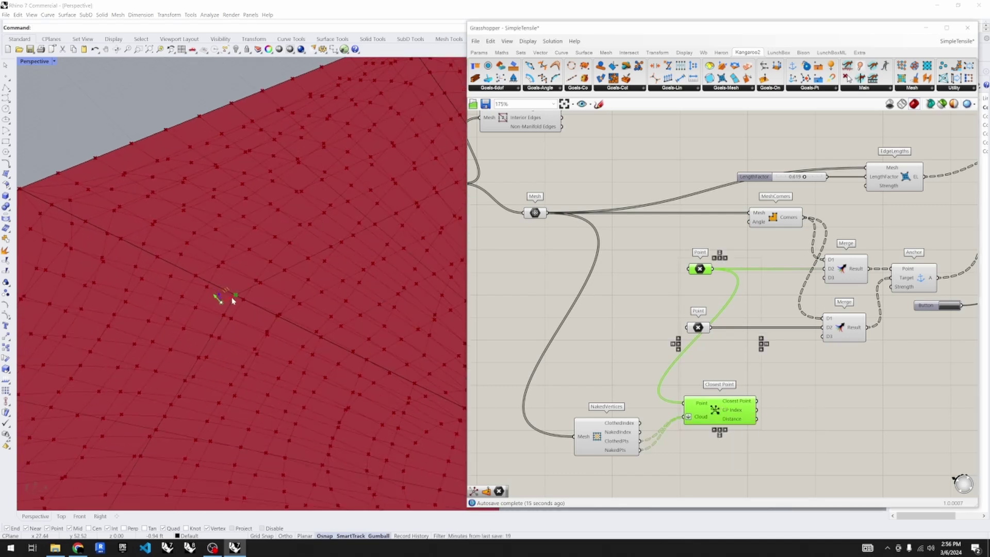
pyautogui.moveTo(233, 301)
pyautogui.mouseDown()
pyautogui.moveTo(71, 360)
pyautogui.moveTo(220, 297)
pyautogui.mouseUp()
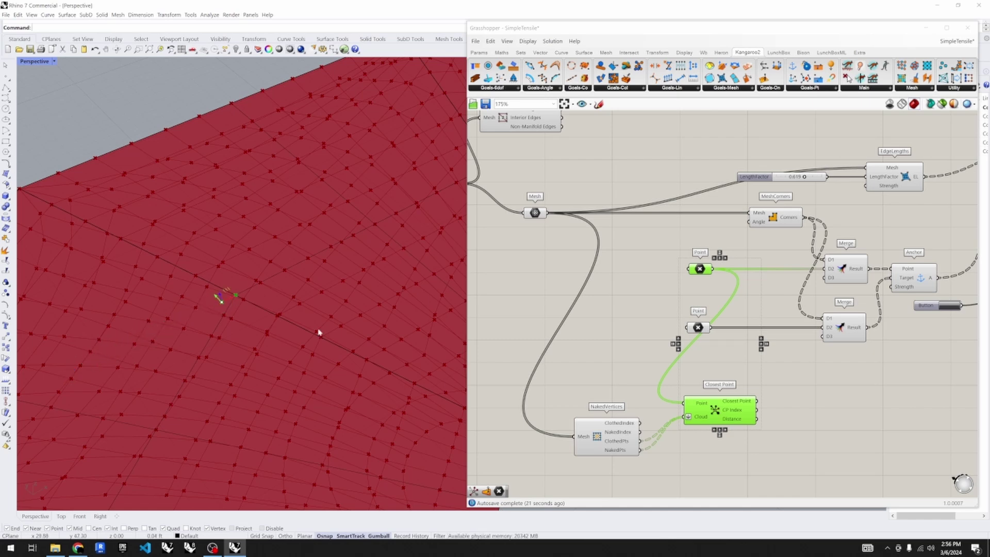
# - Turn off the BouncySolver component's preview
pyautogui.scroll(-3, 319, 333)
pyautogui.scroll(-1, 623, 321)
pyautogui.click(882, 225)
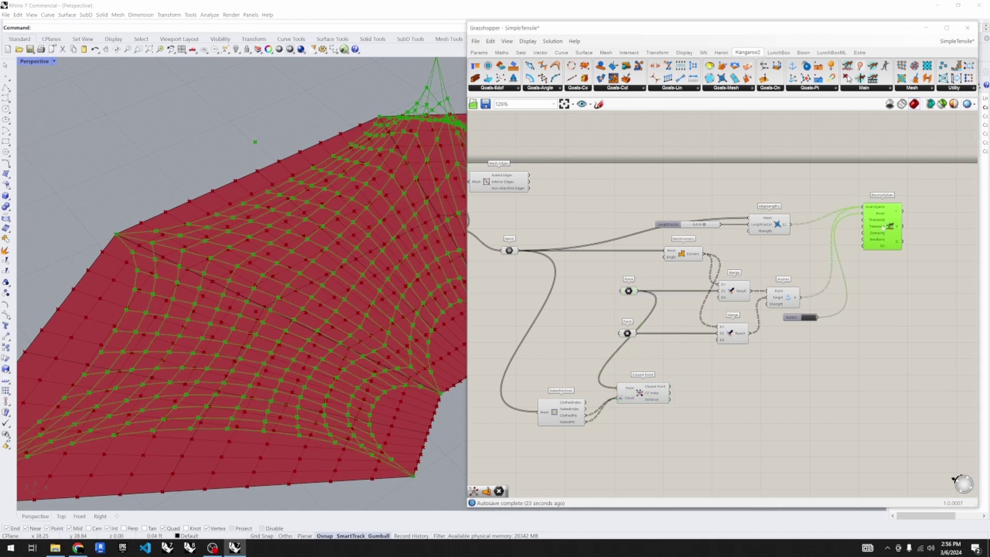
pyautogui.middleClick(882, 225)
pyautogui.click(911, 196)
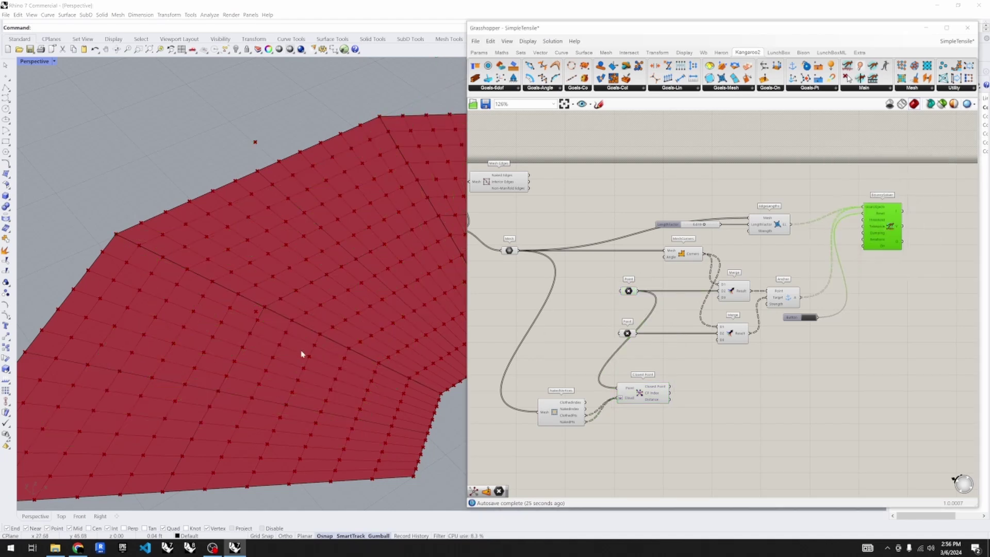
# - Nudge the left-seam anchor point with the original Point and Closest Point both selected to test its nearest-vertex match
pyautogui.scroll(2, 630, 393)
pyautogui.click(629, 253)
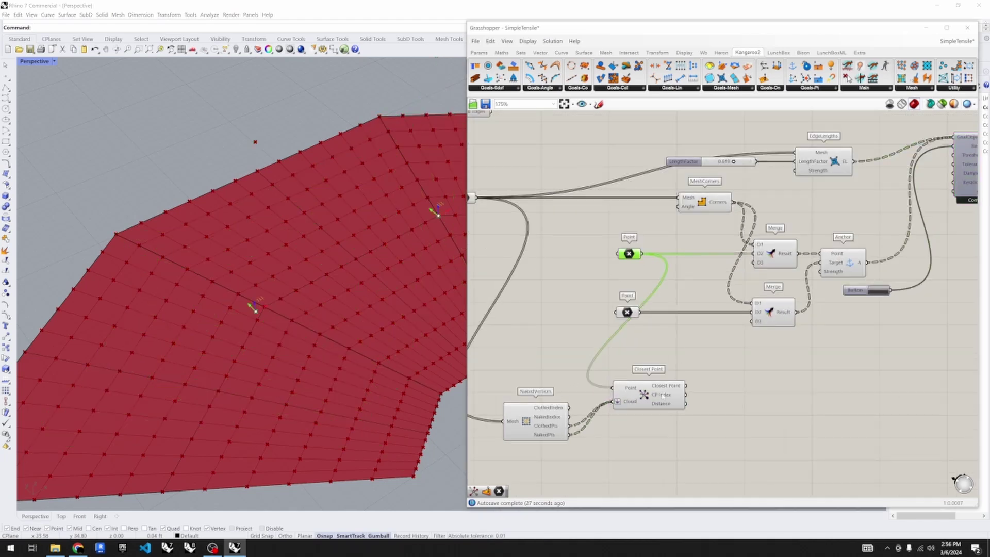
pyautogui.keyDown('shift'); pyautogui.click(644, 394); pyautogui.keyUp('shift')
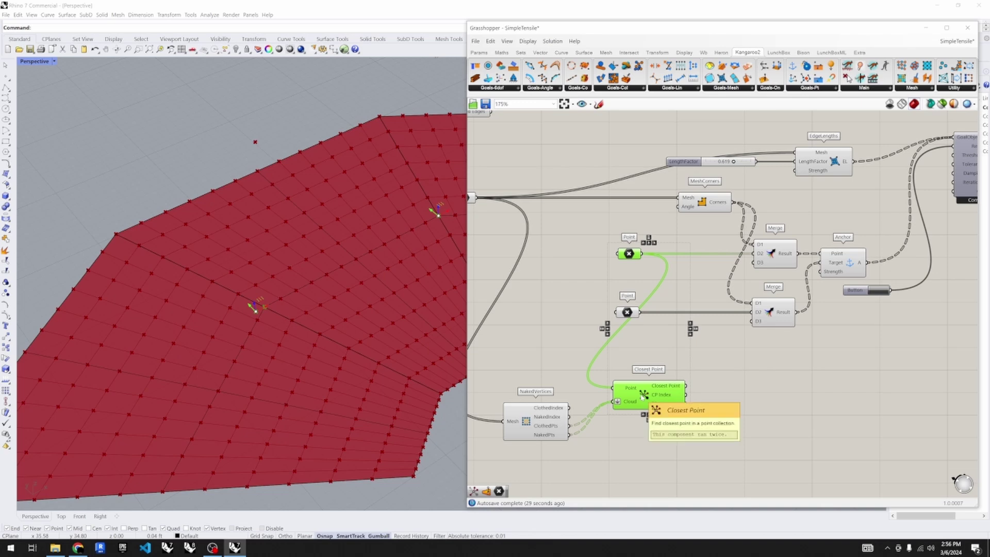
pyautogui.scroll(2, 255, 315)
pyautogui.moveTo(263, 310)
pyautogui.mouseDown()
pyautogui.moveTo(104, 375)
pyautogui.moveTo(261, 304)
pyautogui.mouseUp()
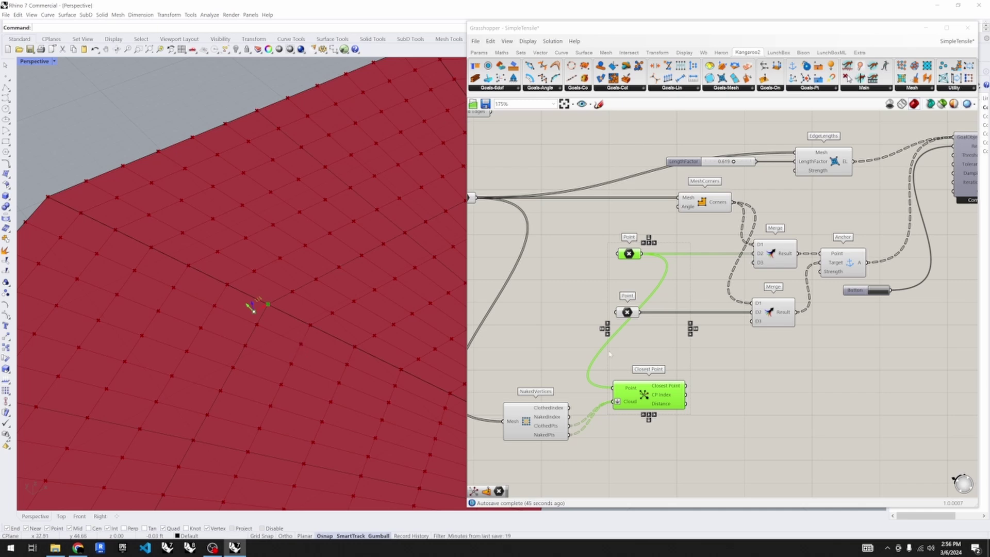
# - Reposition the Closest Point component slightly lower, beside NakedVertices' outputs
pyautogui.scroll(-2, 527, 342)
pyautogui.scroll(2, 719, 373)
pyautogui.click(658, 402)
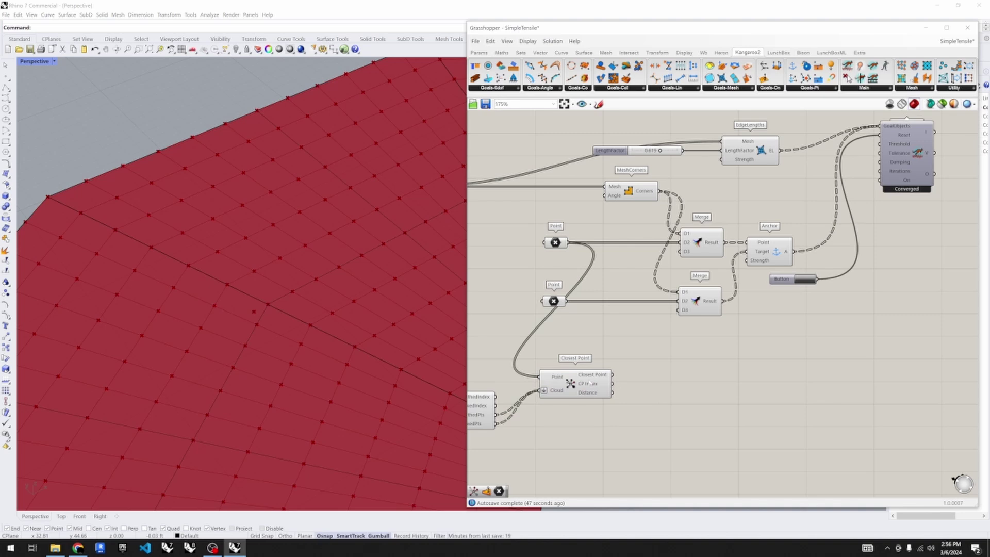
pyautogui.moveTo(589, 384); pyautogui.dragTo(578, 411)
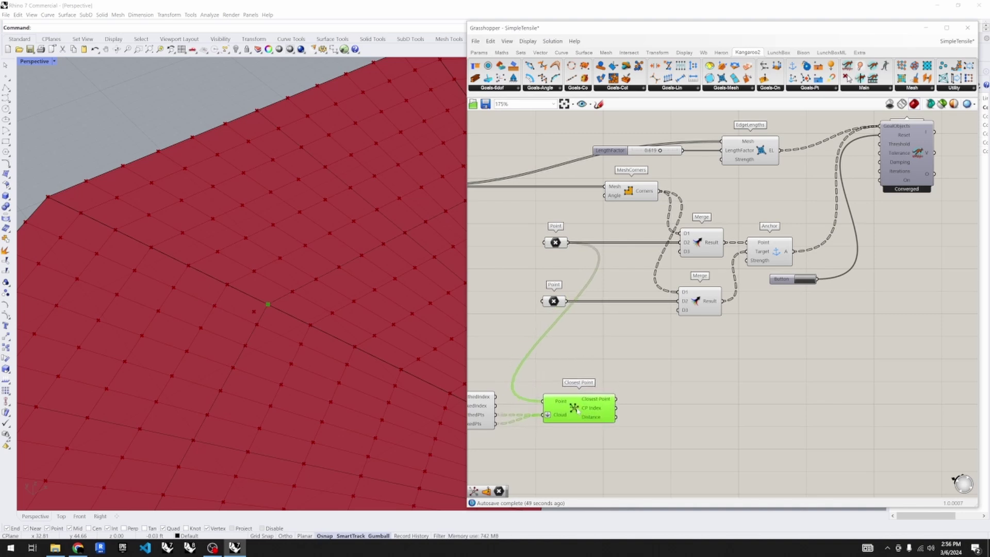
# - Add a Move component beside Closest Point and feed the Closest Point output into its Geometry input
pyautogui.scroll(-2, 560, 336)
pyautogui.click(550, 309)
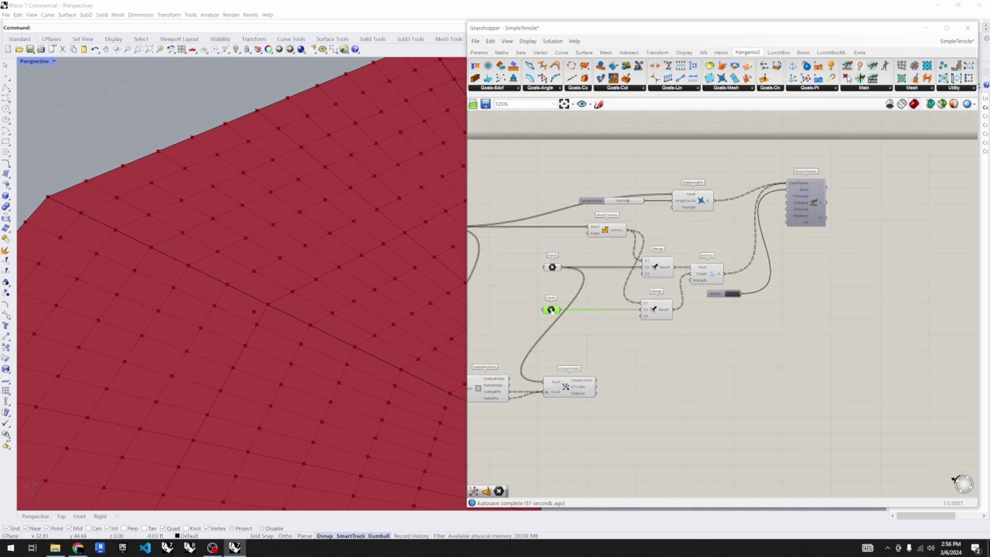
pyautogui.scroll(-3, 300, 303)
pyautogui.scroll(-2, 299, 304)
pyautogui.scroll(2, 344, 242)
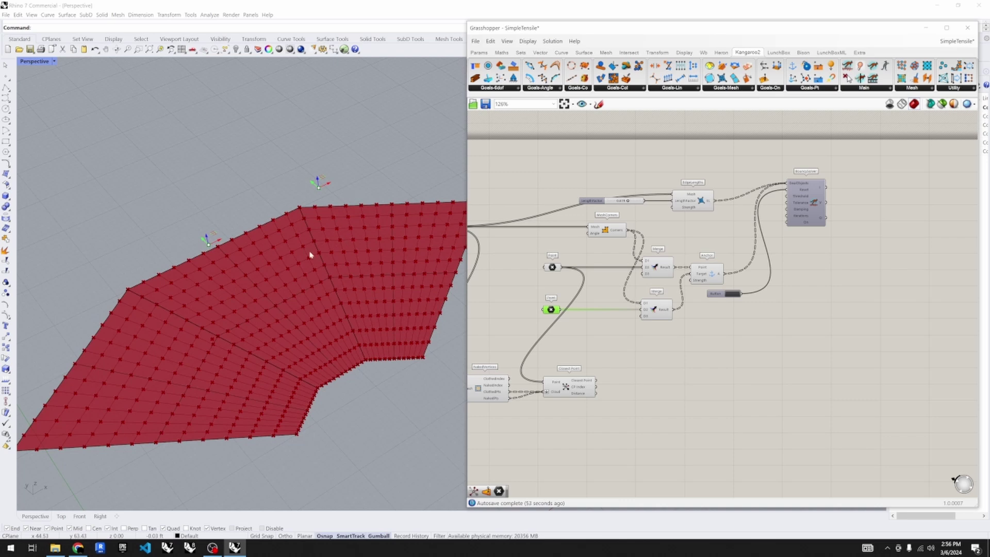
pyautogui.click(670, 438)
pyautogui.doubleClick(644, 414)
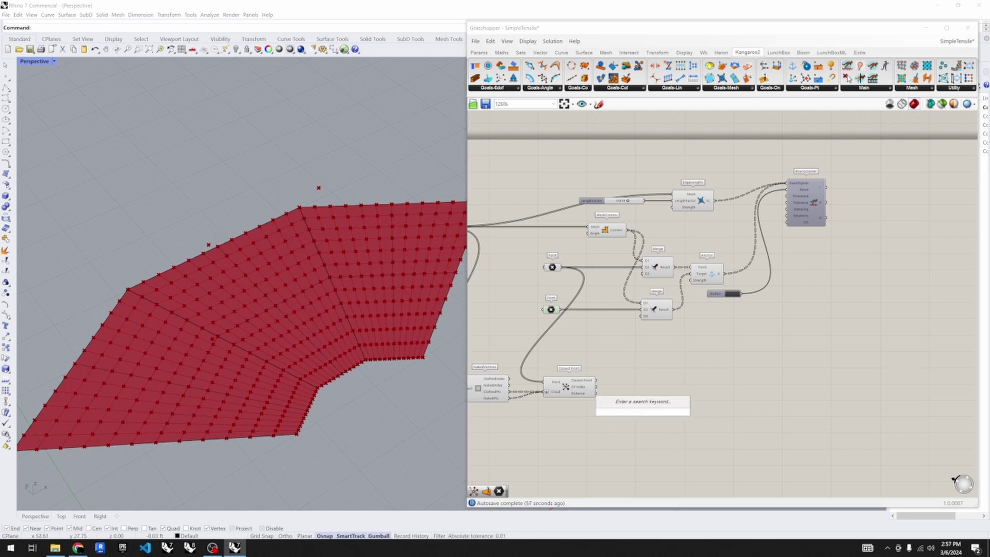
pyautogui.write('move')
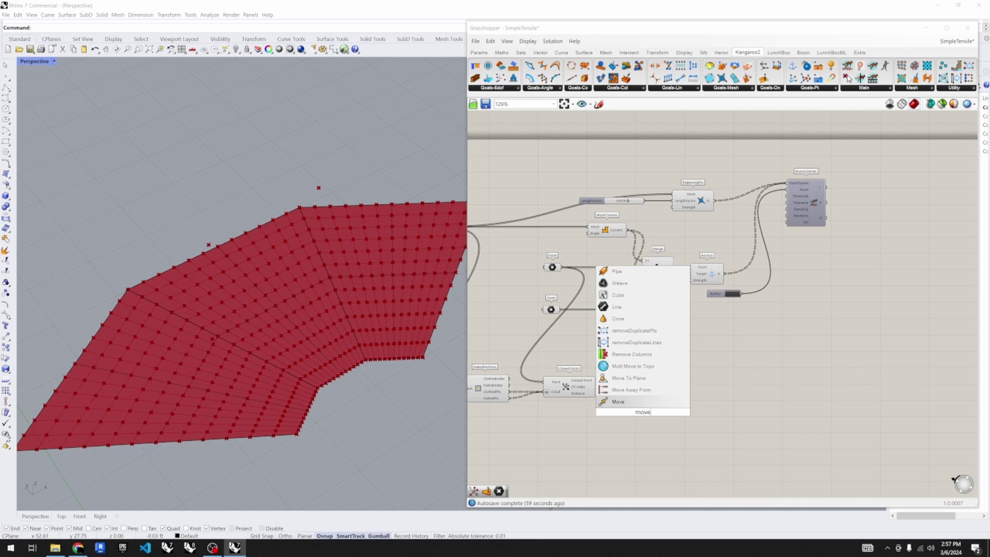
pyautogui.press('Return')
pyautogui.scroll(3, 643, 412)
pyautogui.moveTo(642, 410); pyautogui.dragTo(662, 384)
pyautogui.moveTo(571, 361); pyautogui.dragTo(691, 364)
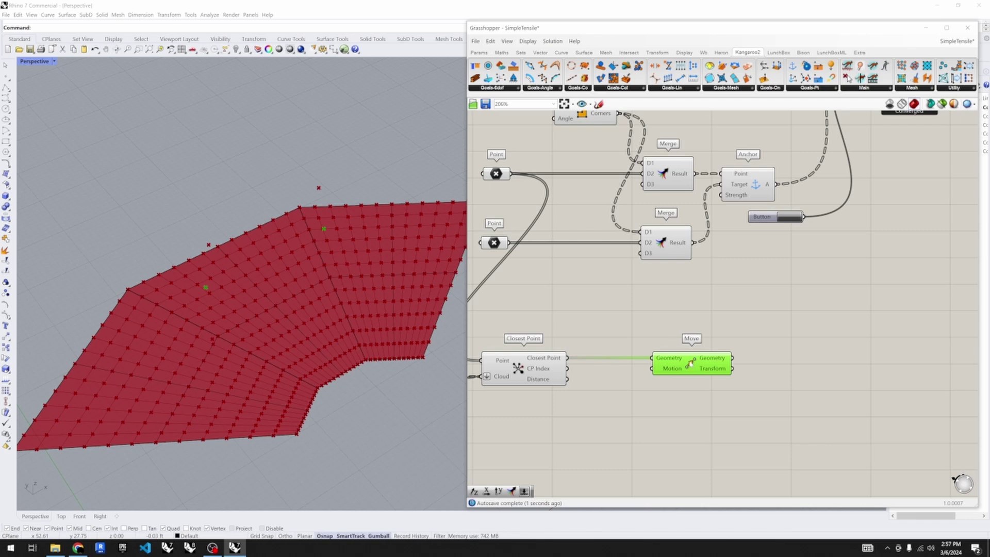
# - Add a Unit Z vector component below Closest Point and connect its output to the Move component's Motion input
pyautogui.doubleClick(619, 413)
pyautogui.write('z')
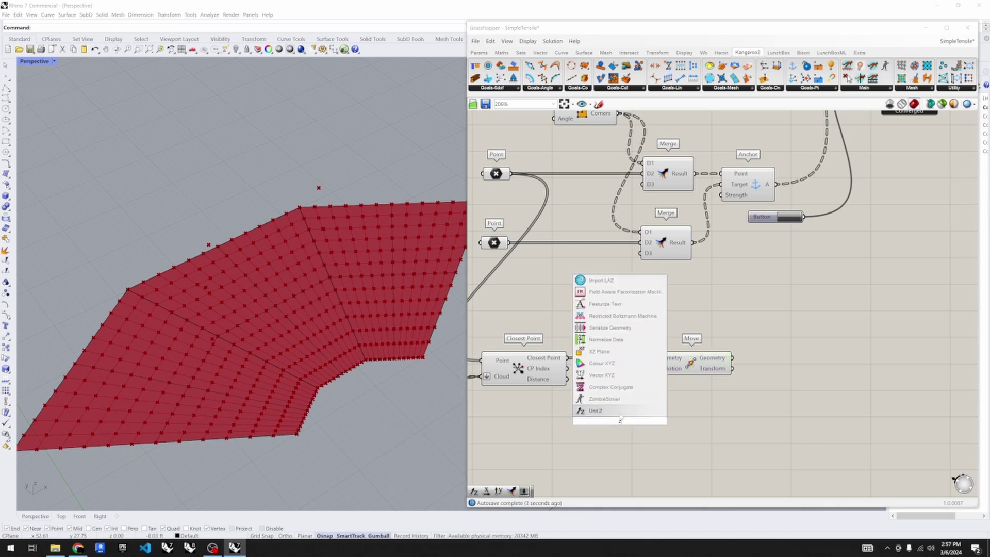
pyautogui.press('Return')
pyautogui.moveTo(662, 422); pyautogui.dragTo(648, 370)
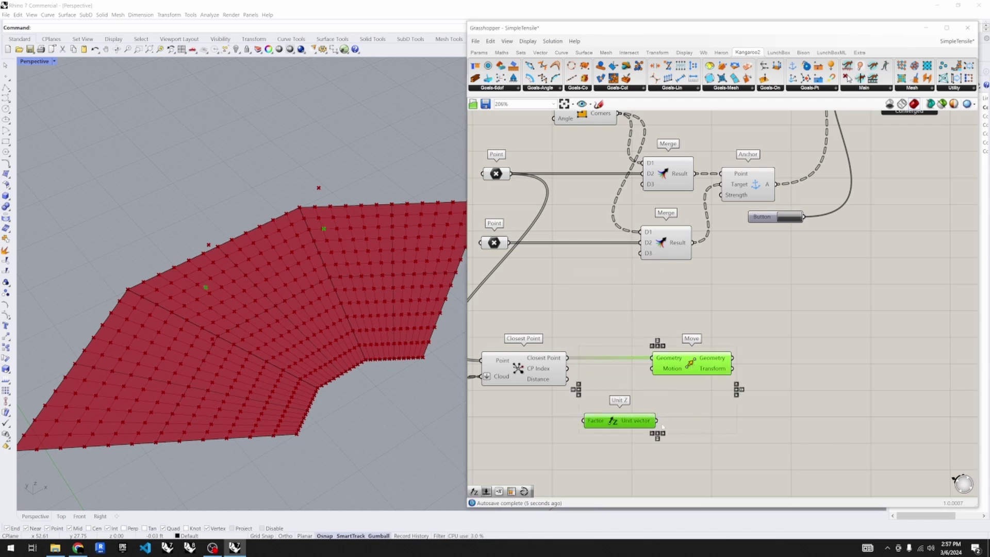
pyautogui.click(661, 428)
pyautogui.moveTo(656, 421); pyautogui.dragTo(652, 368)
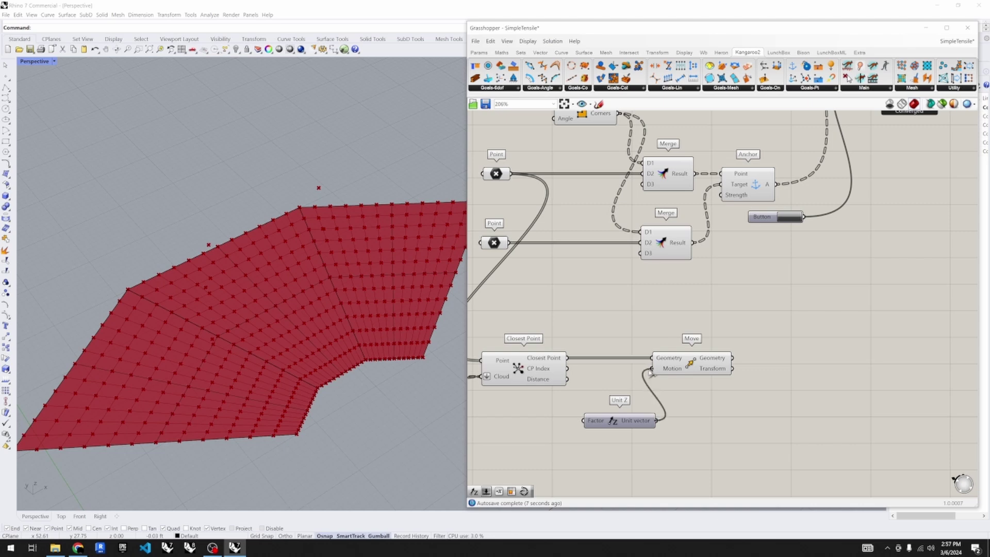
# - Create a number slider set to 13 and connect it to the Unit Z component's Factor input
pyautogui.scroll(-3, 931, 355)
pyautogui.doubleClick(581, 419)
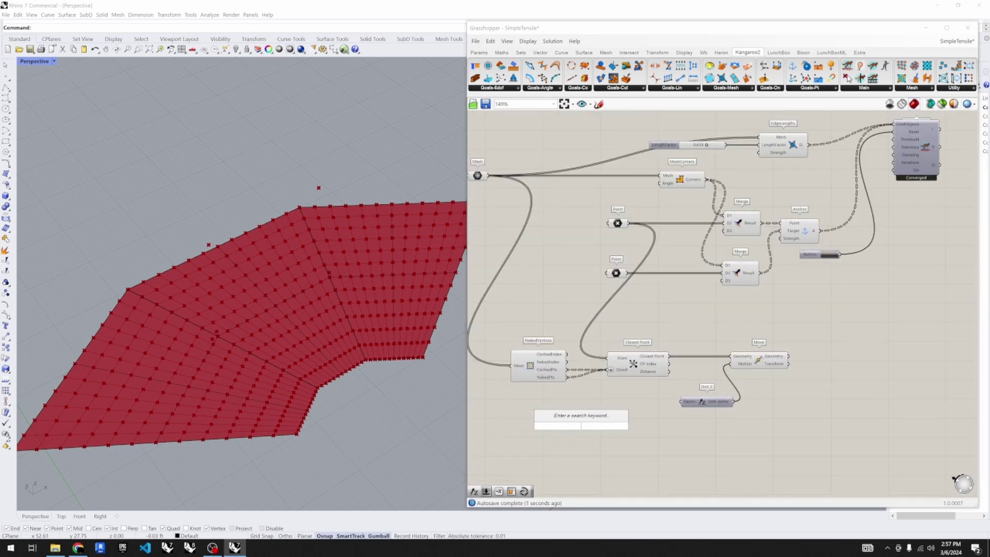
pyautogui.write('12')
pyautogui.press('Return')
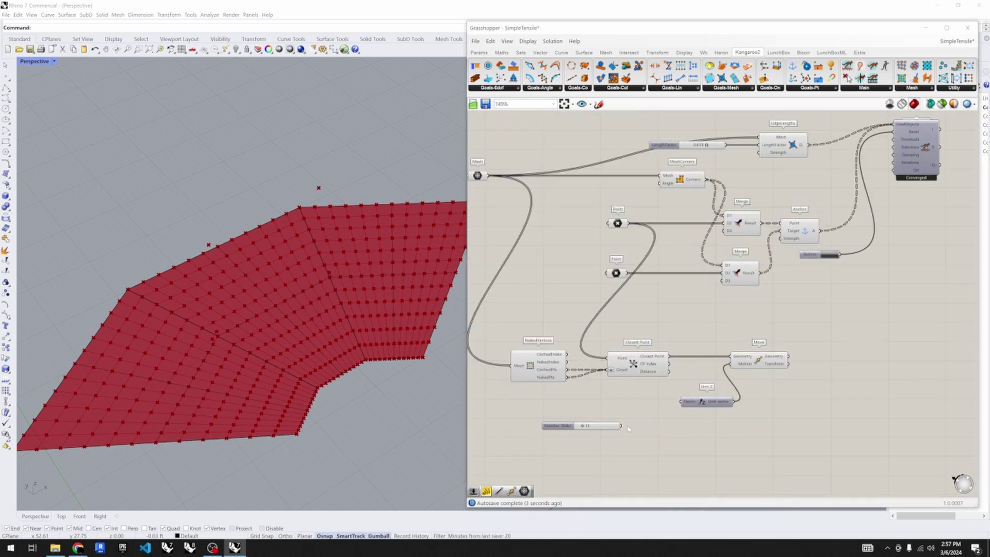
pyautogui.moveTo(621, 426); pyautogui.dragTo(684, 403)
pyautogui.scroll(4, 583, 432)
pyautogui.moveTo(587, 423)
pyautogui.mouseDown()
pyautogui.moveTo(598, 424)
pyautogui.moveTo(588, 430)
pyautogui.mouseUp()
pyautogui.scroll(-3, 578, 453)
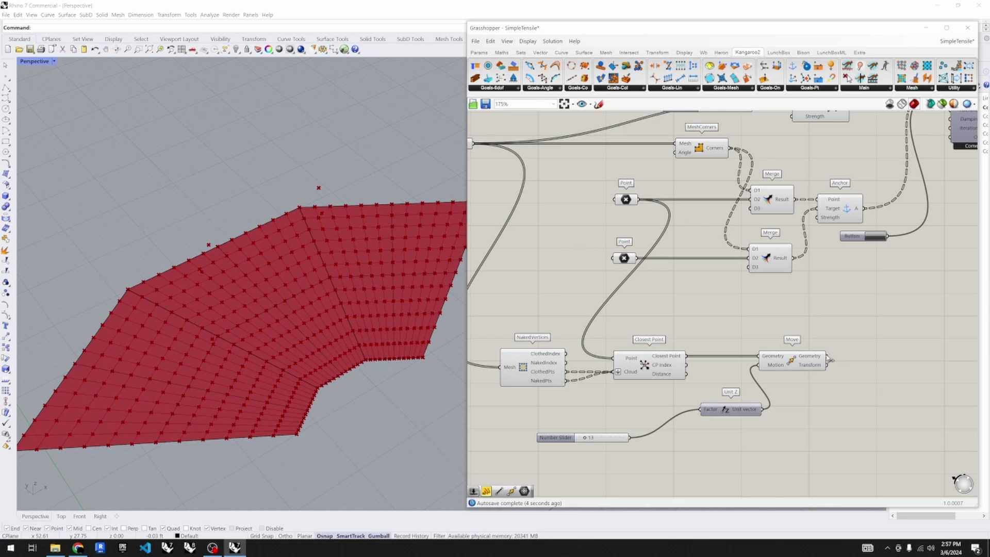
# - Feed Move's Geometry output into the lower Merge's D2 in place of the lower Point parameter, and delete that parameter
pyautogui.click(632, 260)
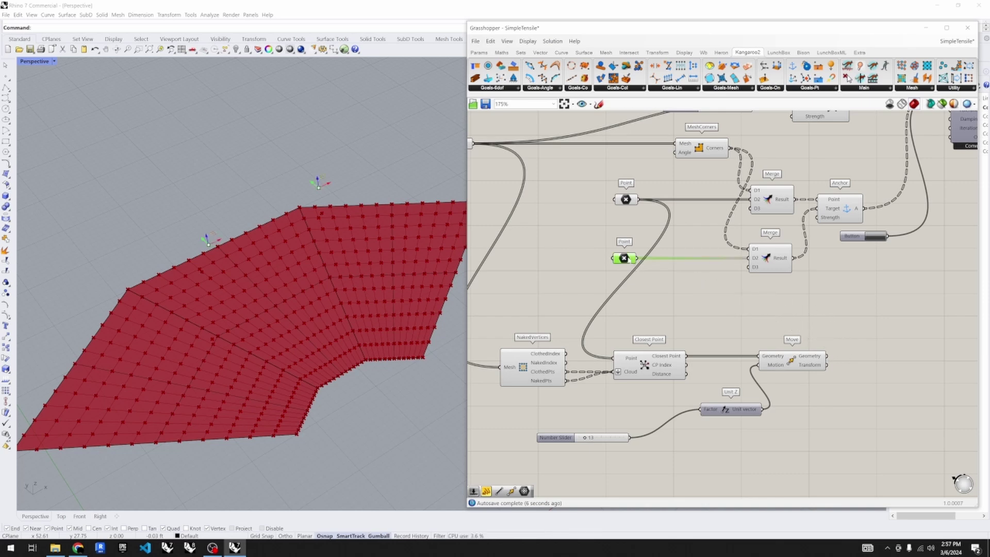
pyautogui.moveTo(826, 355); pyautogui.dragTo(749, 258)
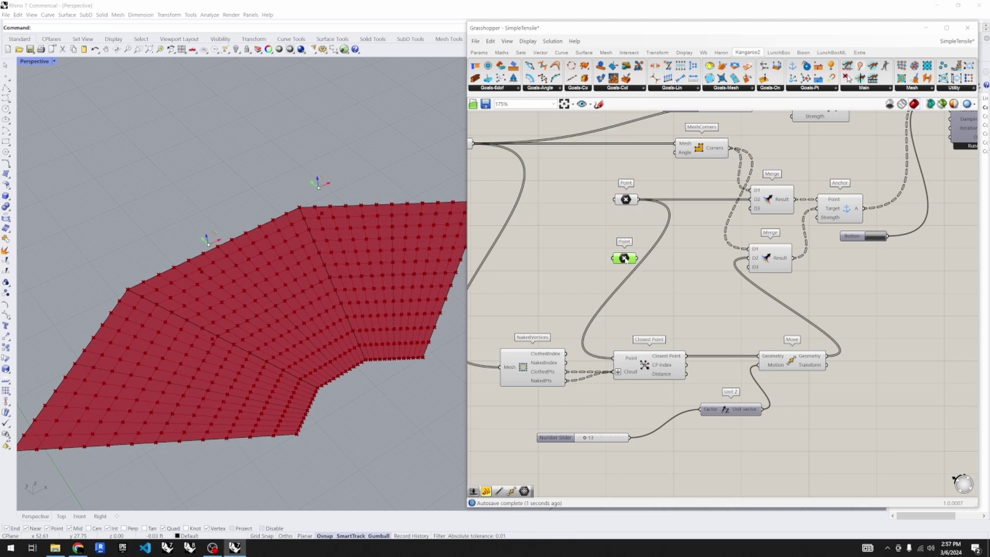
pyautogui.click(640, 302)
pyautogui.scroll(-3, 640, 301)
pyautogui.scroll(2, 788, 227)
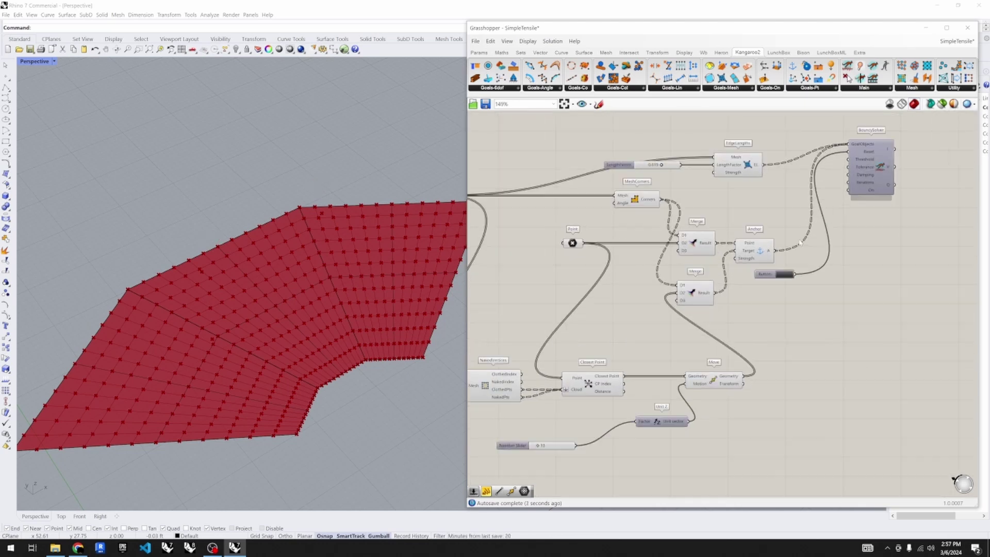
# - Turn on the BouncySolver preview, reset the simulation, and inspect the raised seam points against Move's translated geometry
pyautogui.click(873, 176)
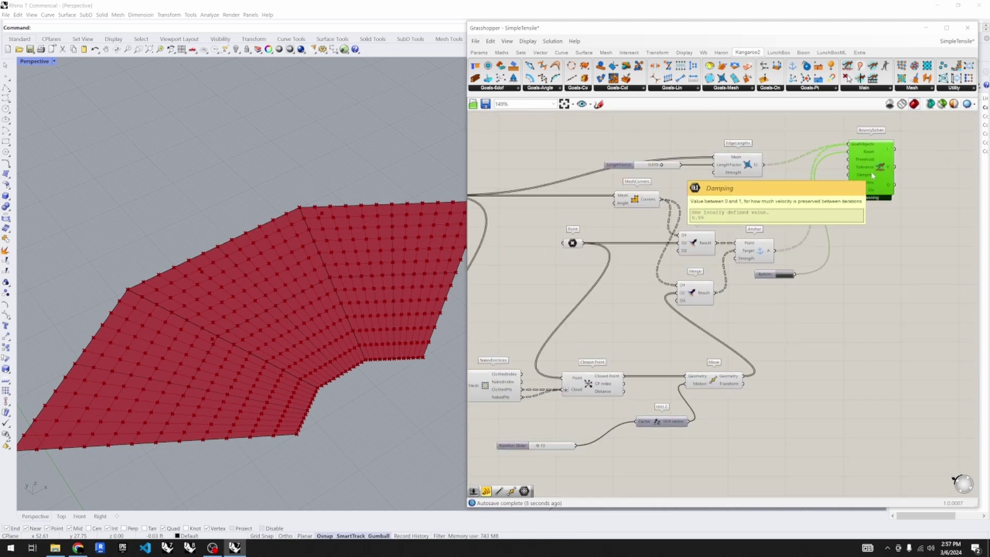
pyautogui.middleClick(872, 173)
pyautogui.click(888, 156)
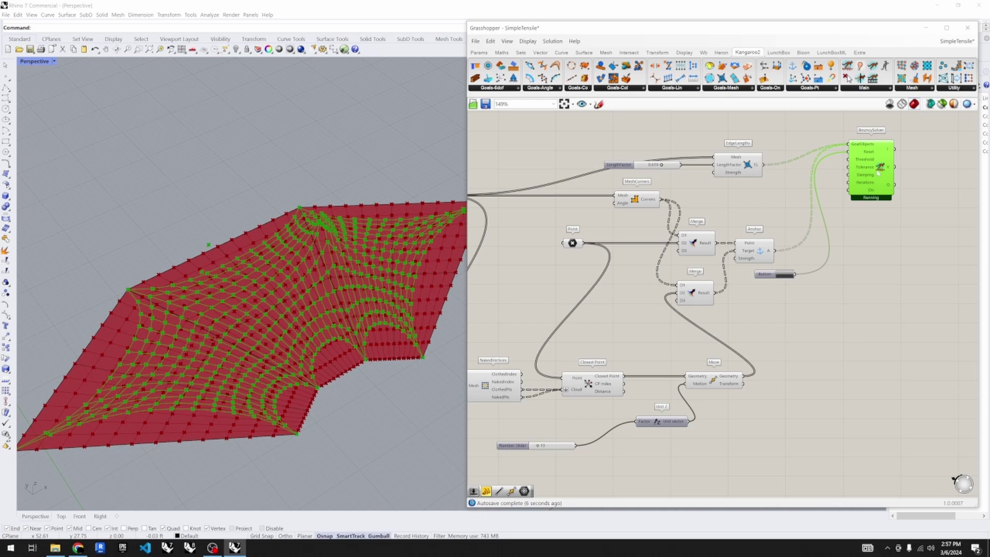
pyautogui.click(785, 274)
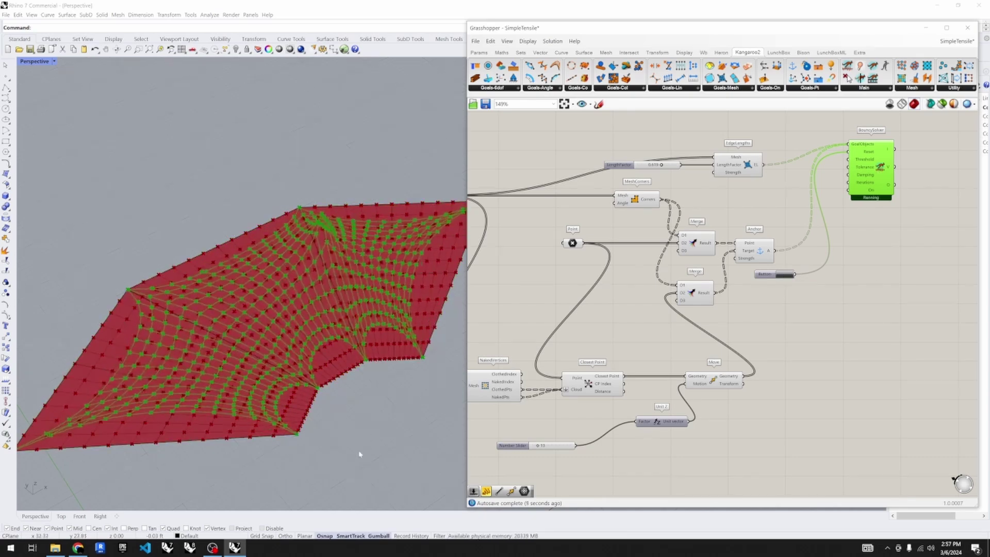
pyautogui.moveTo(359, 454); pyautogui.dragTo(349, 421, button='right')
pyautogui.moveTo(691, 423); pyautogui.dragTo(750, 417, button='right')
pyautogui.moveTo(789, 372)
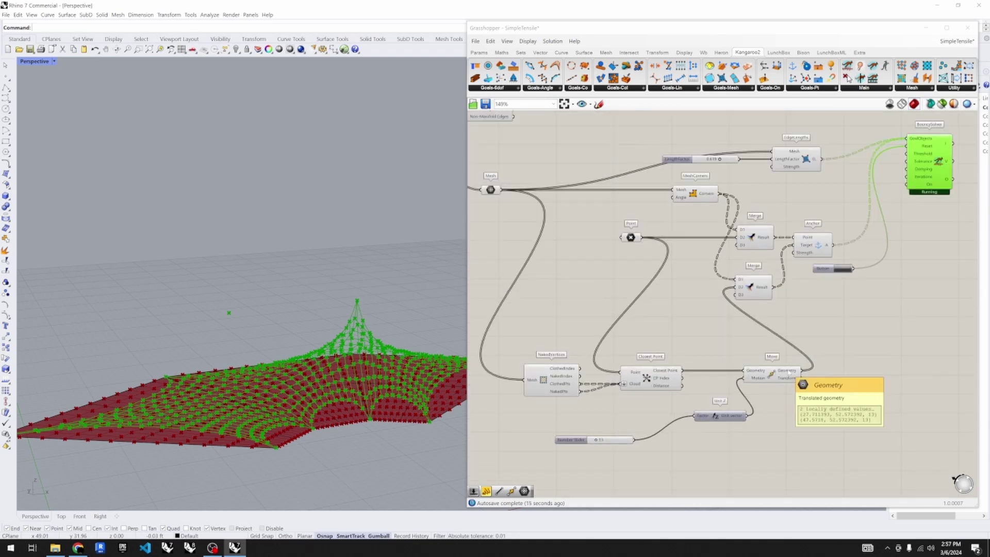
pyautogui.click(797, 437)
# - Shift the remaining Point parameter aside and feed the Closest Point output into the upper Merge's D2 in its place
pyautogui.click(631, 238)
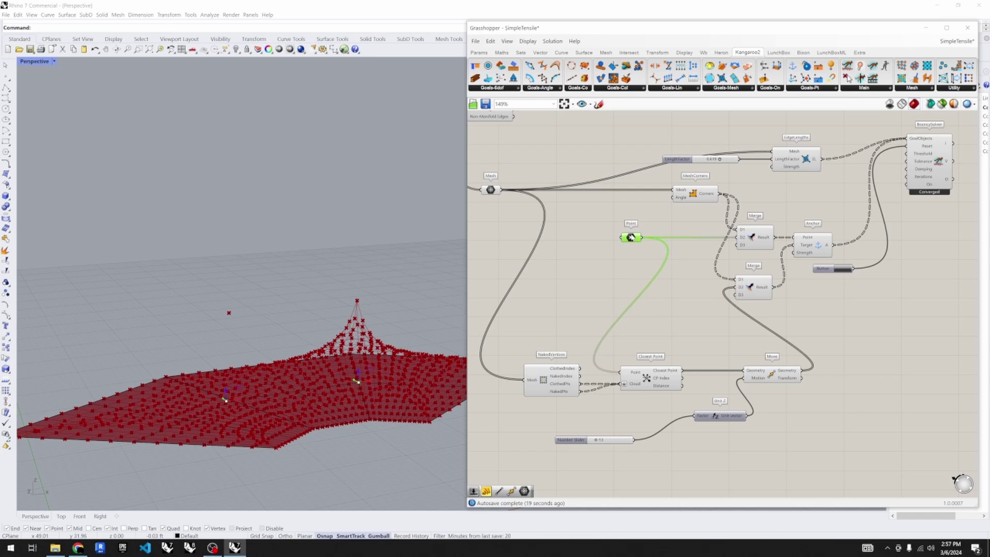
pyautogui.scroll(3, 245, 405)
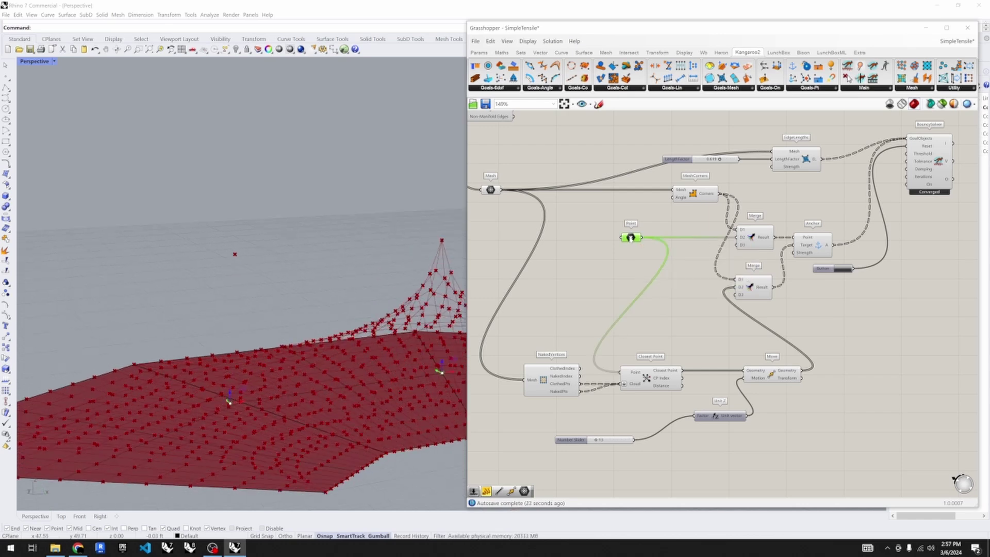
pyautogui.moveTo(630, 239); pyautogui.dragTo(602, 237)
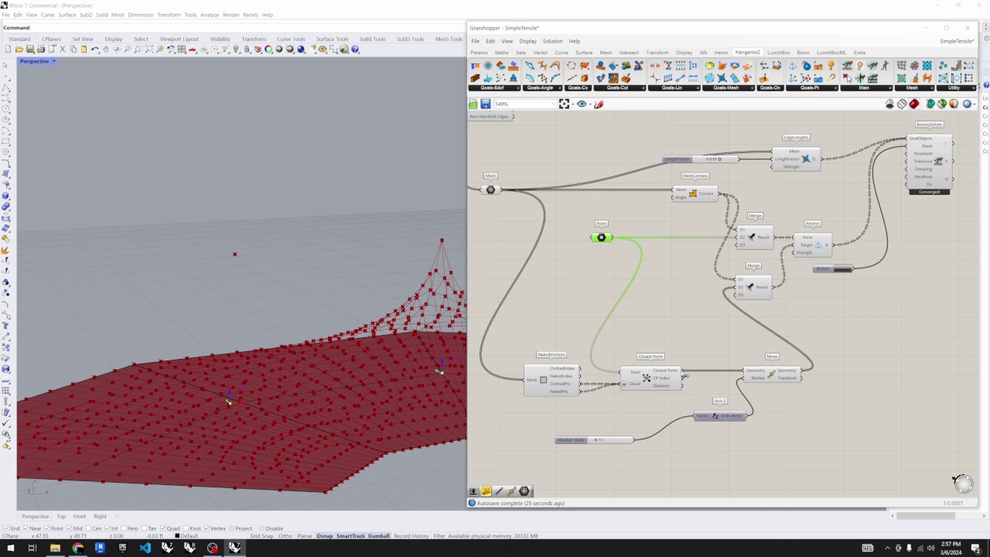
pyautogui.moveTo(683, 371); pyautogui.dragTo(742, 238)
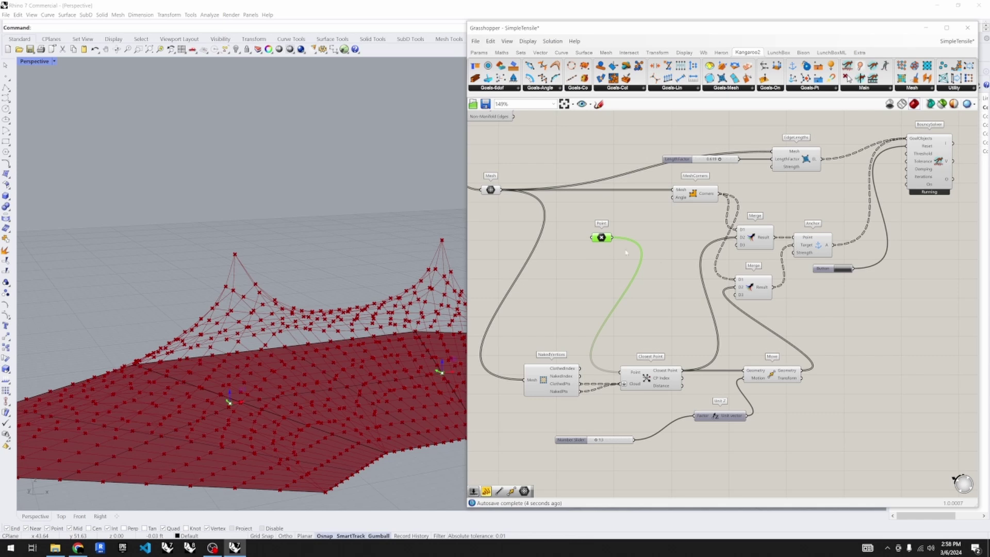
# - Move the Point parameter down on the canvas, close to the NakedVertices and Closest Point components
pyautogui.scroll(-2, 626, 252)
pyautogui.scroll(1, 606, 281)
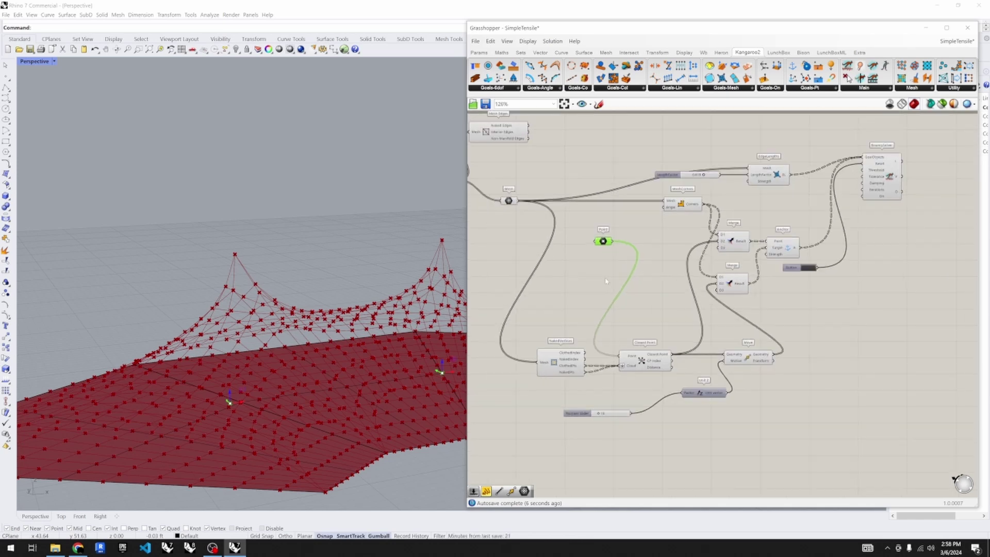
pyautogui.moveTo(603, 241); pyautogui.dragTo(562, 303)
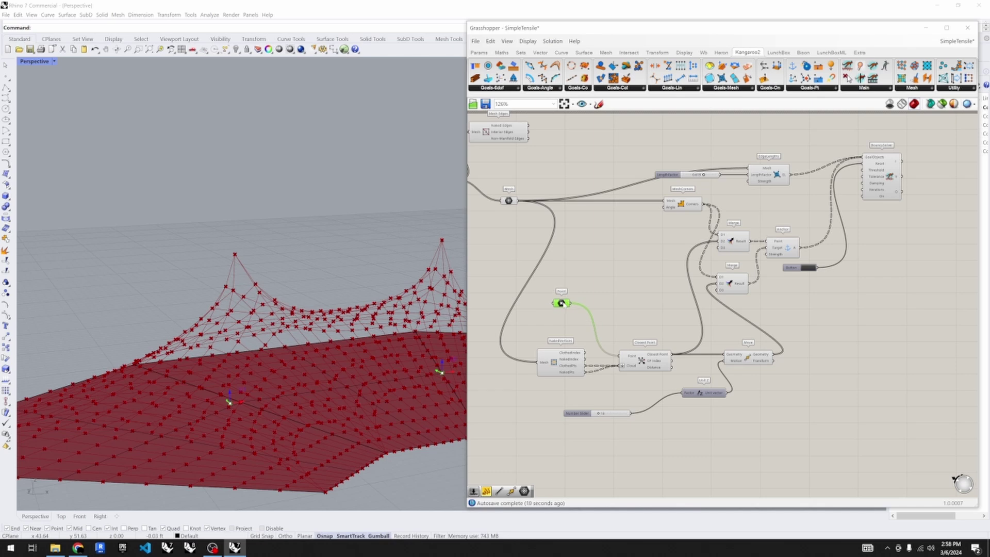
# - Shift one of the two referenced mast points a short distance across the mesh in the Rhino viewport
pyautogui.click(653, 363)
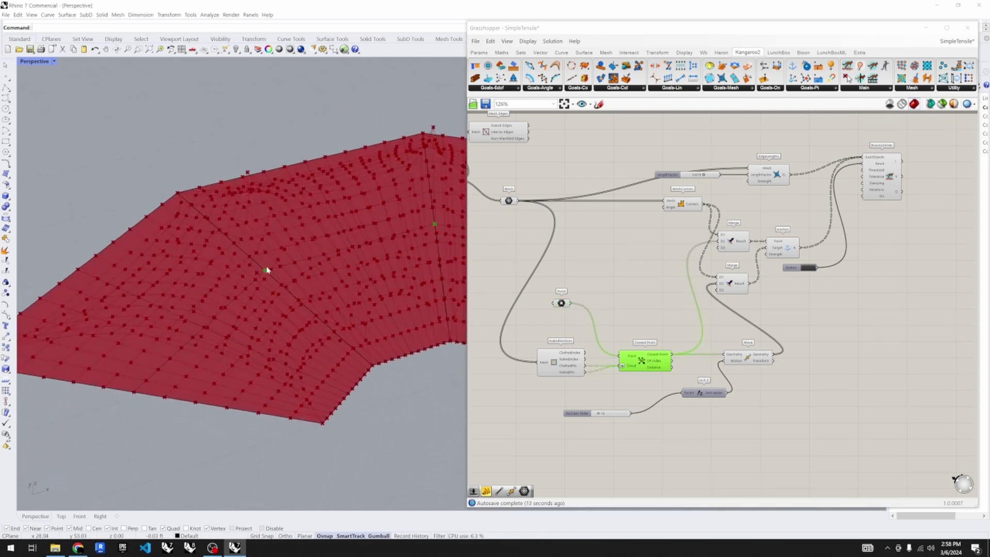
pyautogui.click(562, 303)
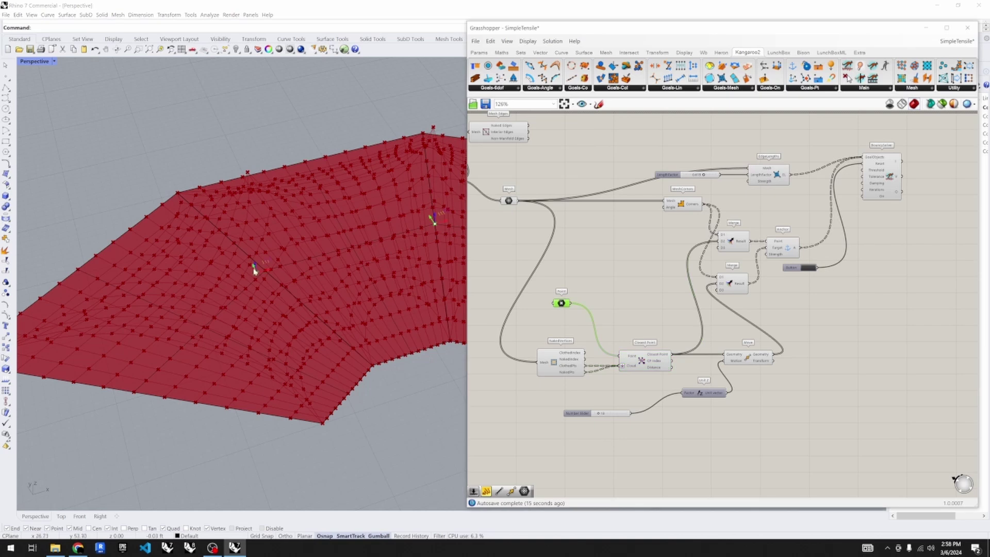
pyautogui.click(254, 268)
pyautogui.scroll(4, 255, 270)
pyautogui.scroll(-3, 281, 277)
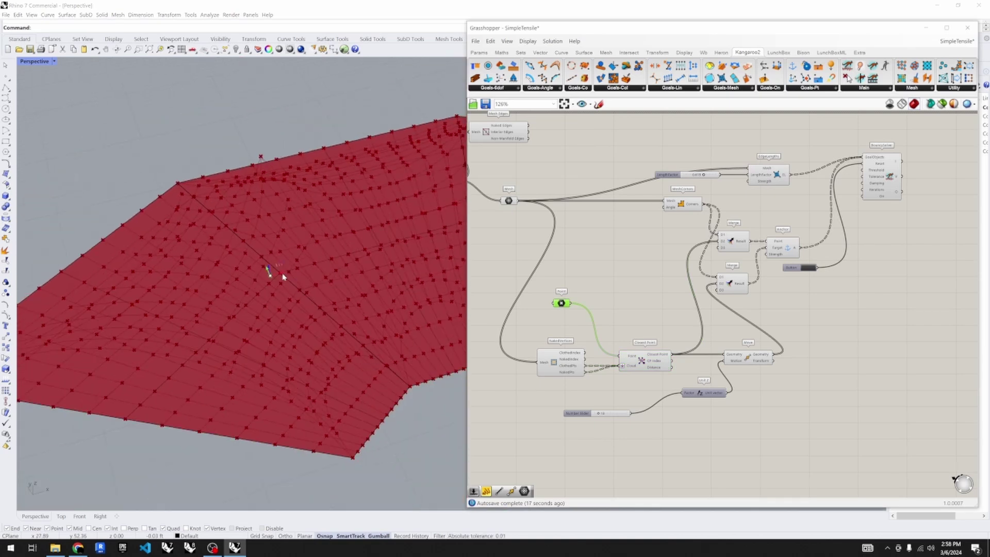
pyautogui.moveTo(322, 354); pyautogui.dragTo(302, 371, button='right')
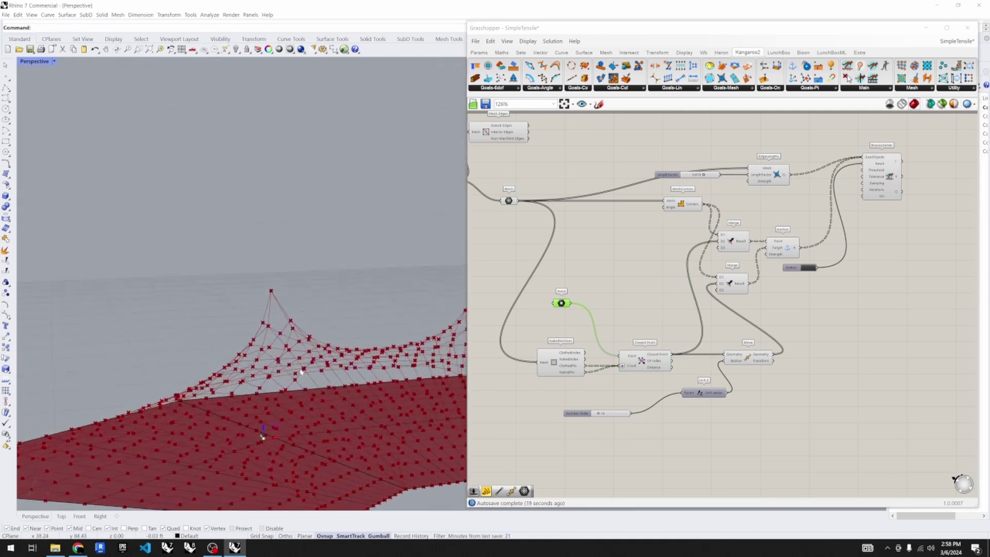
pyautogui.moveTo(265, 444)
pyautogui.mouseDown()
pyautogui.moveTo(246, 453)
pyautogui.moveTo(194, 449)
pyautogui.moveTo(369, 436)
pyautogui.moveTo(232, 442)
pyautogui.moveTo(268, 439)
pyautogui.moveTo(255, 436)
pyautogui.mouseUp()
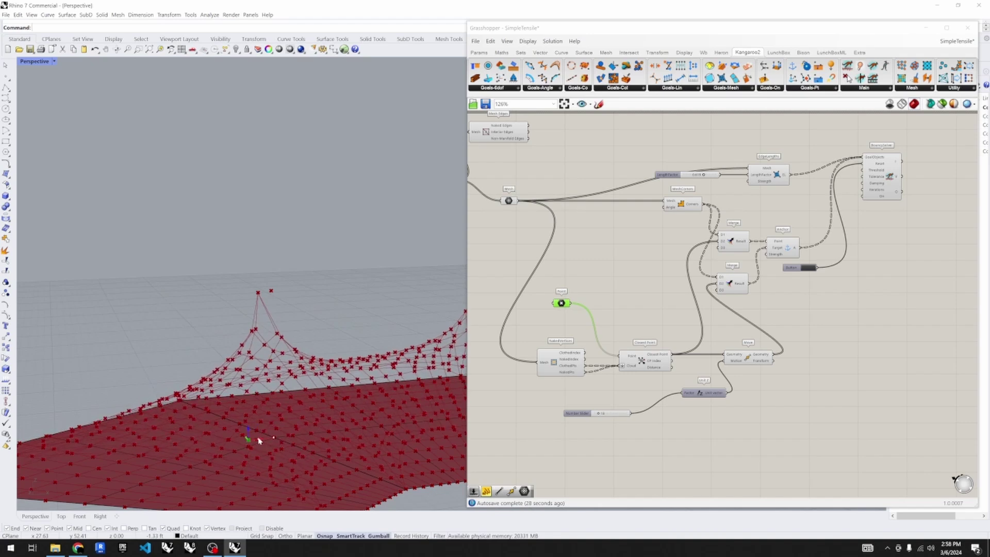
# - Group the Point, NakedVertices, Closest Point, Number Slider, Unit Z and Move components
pyautogui.scroll(-3, 663, 440)
pyautogui.scroll(3, 644, 373)
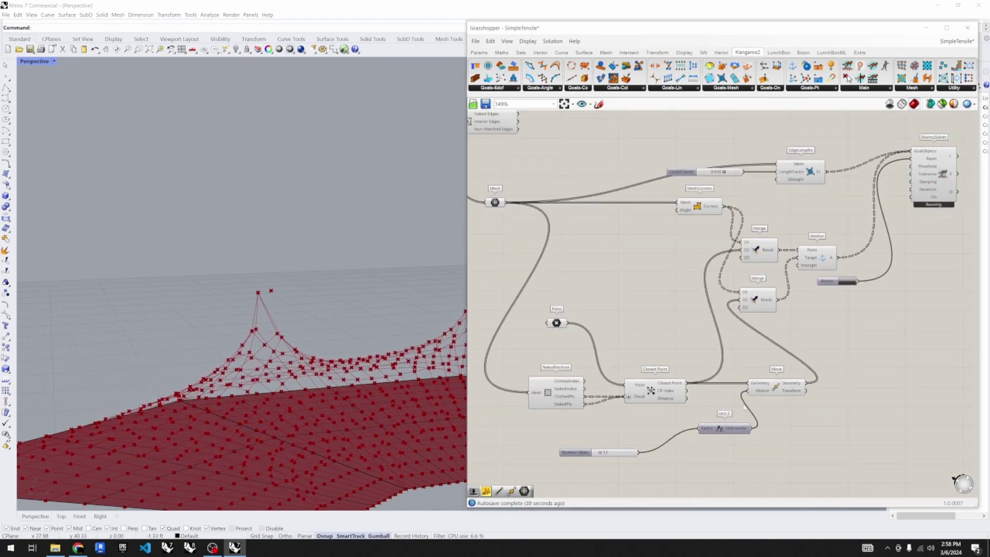
pyautogui.scroll(-1, 644, 373)
pyautogui.moveTo(793, 453); pyautogui.dragTo(550, 310)
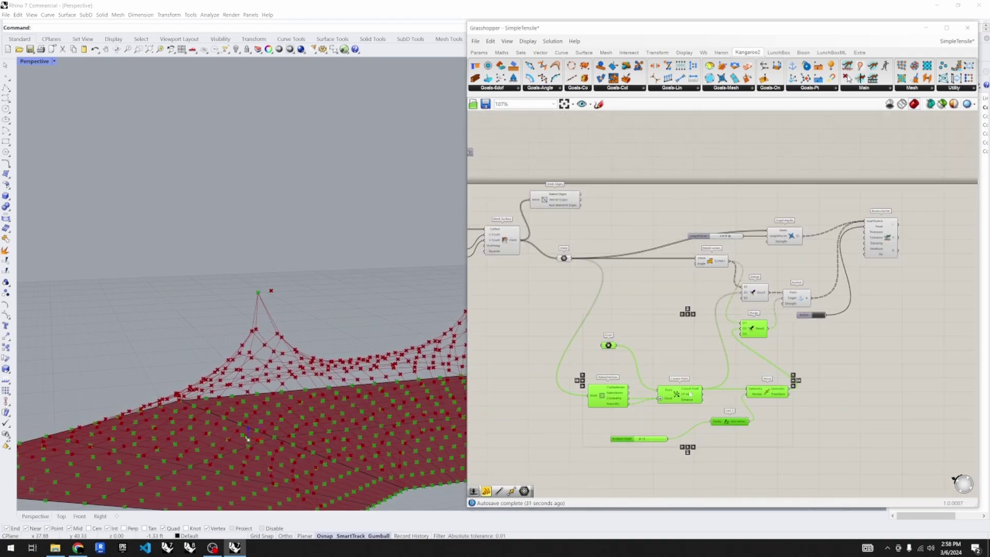
pyautogui.moveTo(674, 398)
pyautogui.mouseDown()
pyautogui.moveTo(651, 401)
pyautogui.moveTo(673, 398)
pyautogui.mouseUp()
pyautogui.click(673, 428)
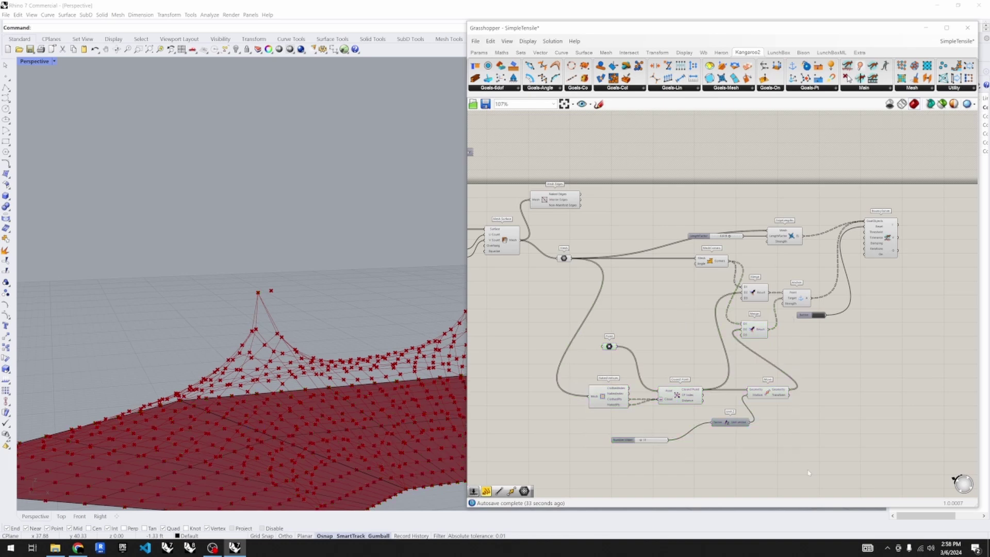
pyautogui.moveTo(820, 481); pyautogui.dragTo(548, 348)
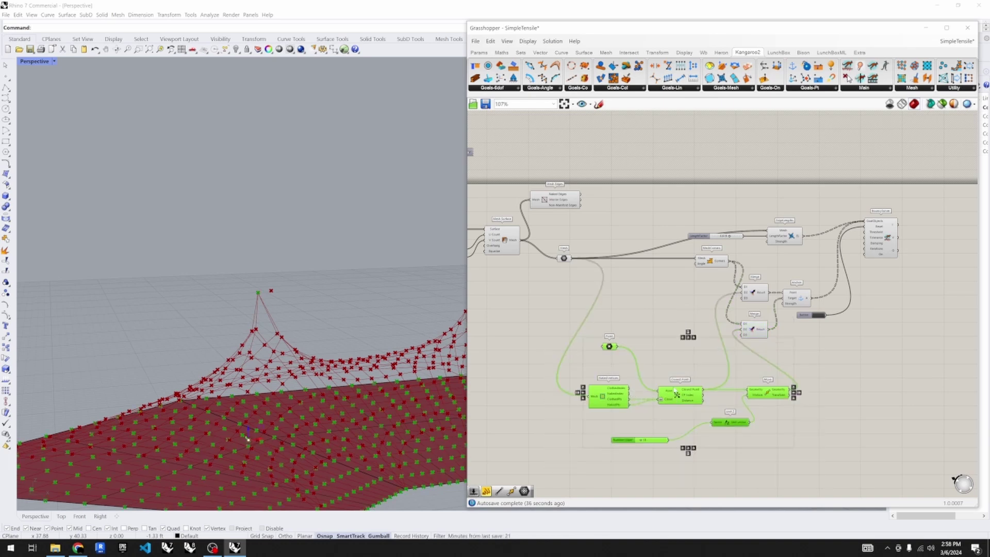
pyautogui.hotkey('ctrl', 'g')
pyautogui.scroll(-2, 774, 366)
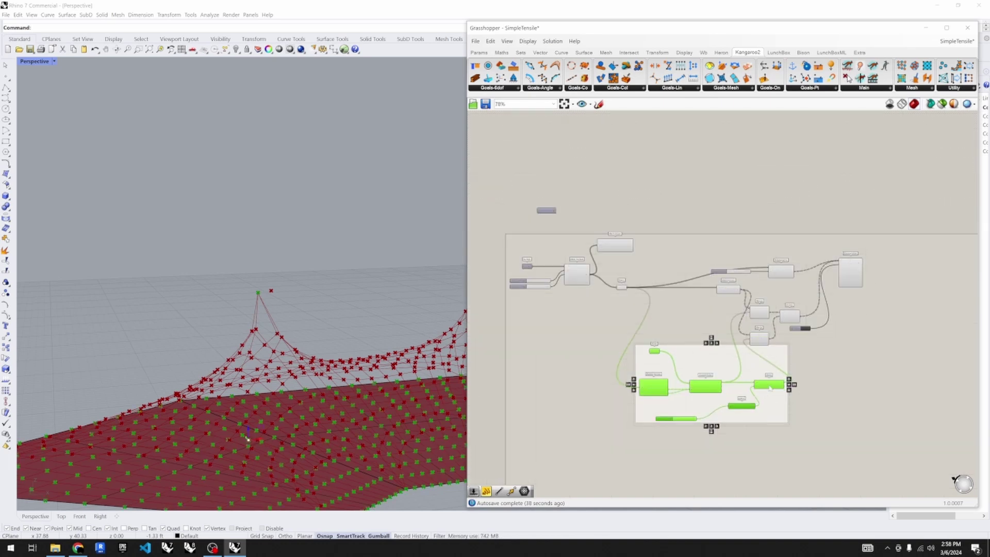
# - Shift the new component group away from the Merge components, then clear the selection
pyautogui.moveTo(772, 385); pyautogui.dragTo(725, 383)
pyautogui.scroll(3, 627, 355)
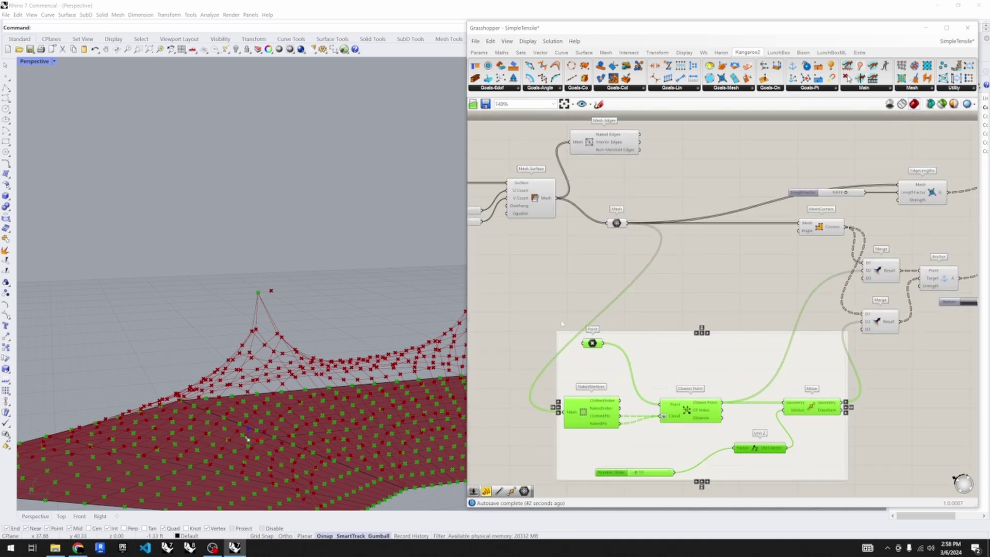
pyautogui.click(554, 291)
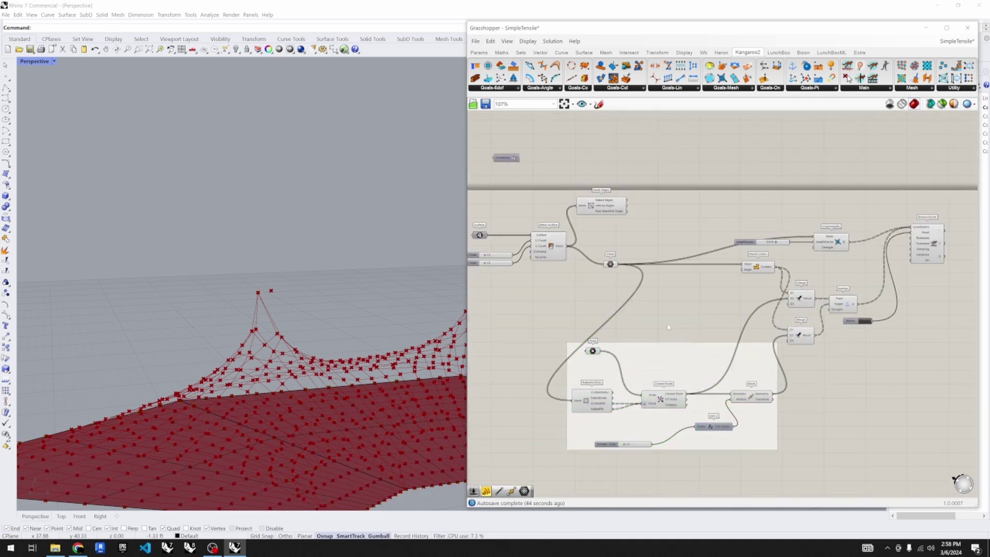
# - Align MeshCorners beside the upper Merge component and move the reset Button above the BouncySolver
pyautogui.scroll(-3, 555, 292)
pyautogui.scroll(4, 760, 295)
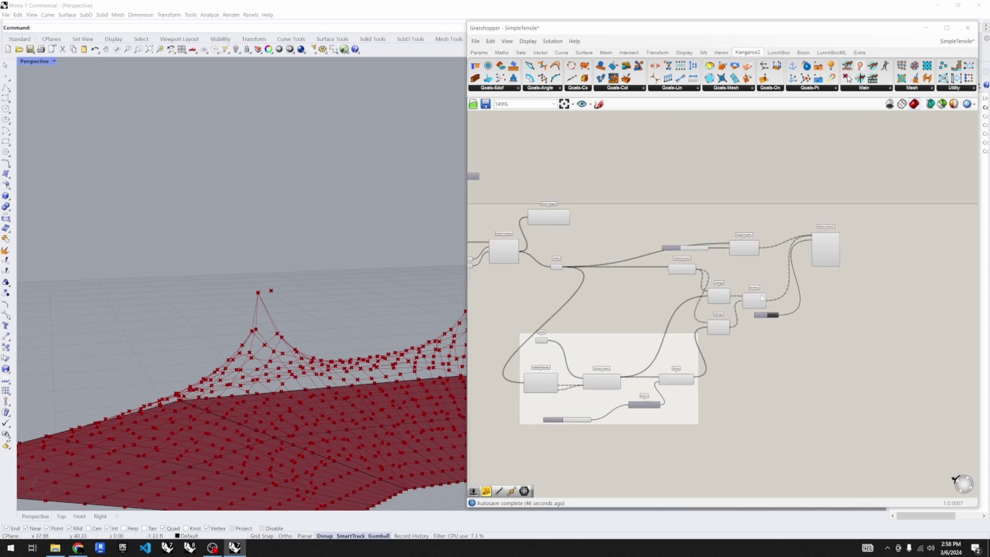
pyautogui.moveTo(600, 256); pyautogui.dragTo(577, 288)
pyautogui.scroll(-2, 577, 289)
pyautogui.scroll(2, 724, 312)
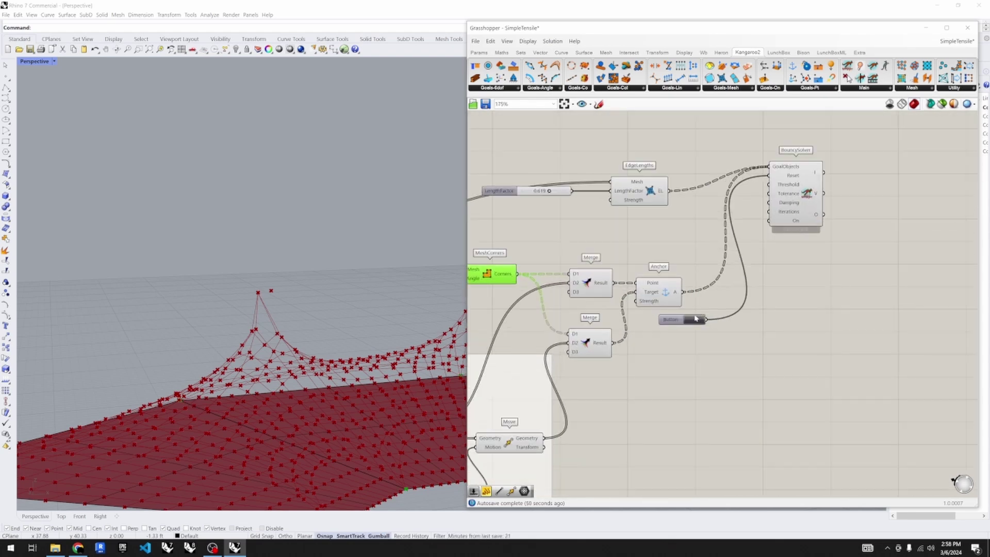
pyautogui.moveTo(671, 321); pyautogui.dragTo(722, 126)
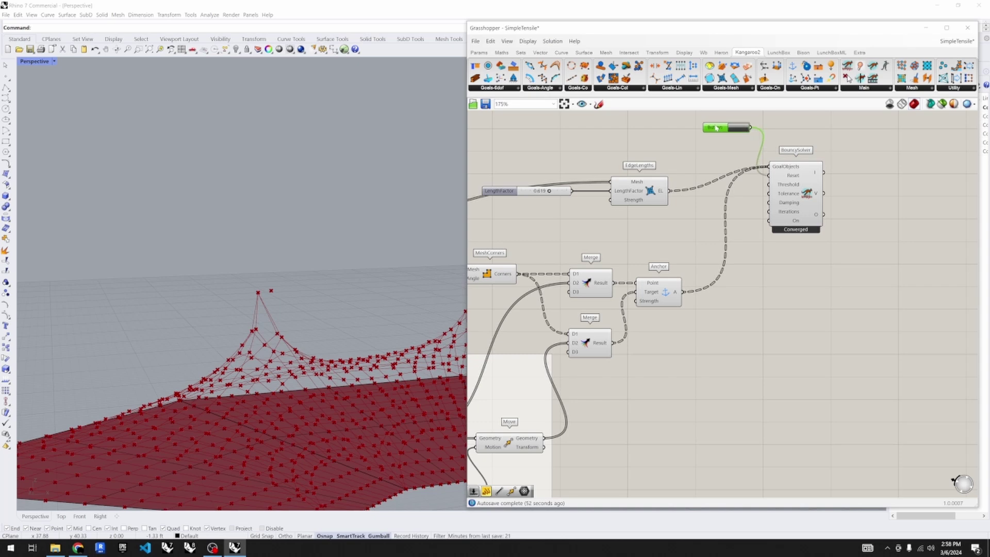
# - Move MeshCorners, both Merge components and Anchor together to clear more space below EdgeLengths
pyautogui.scroll(-2, 718, 206)
pyautogui.moveTo(707, 289); pyautogui.dragTo(612, 269)
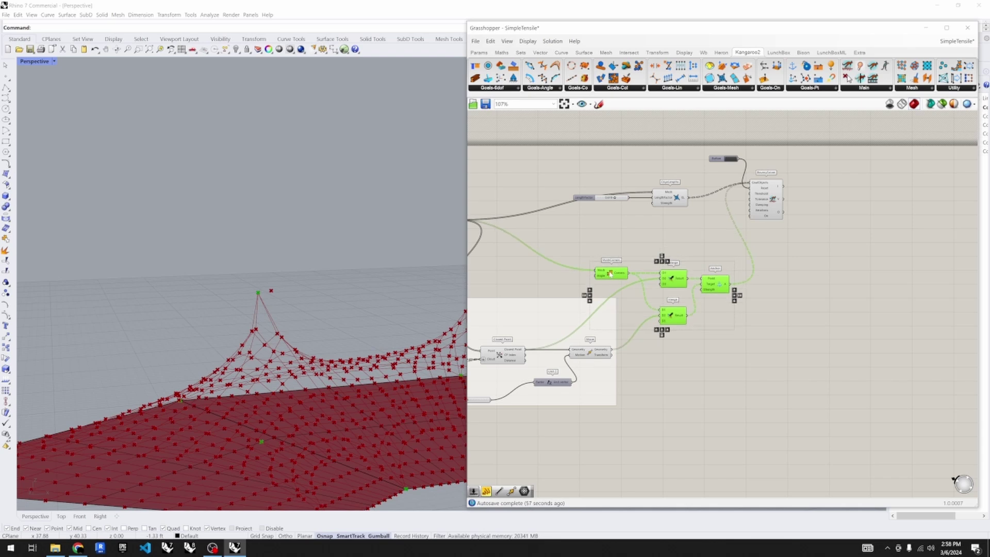
pyautogui.scroll(-2, 775, 356)
pyautogui.scroll(-3, 224, 365)
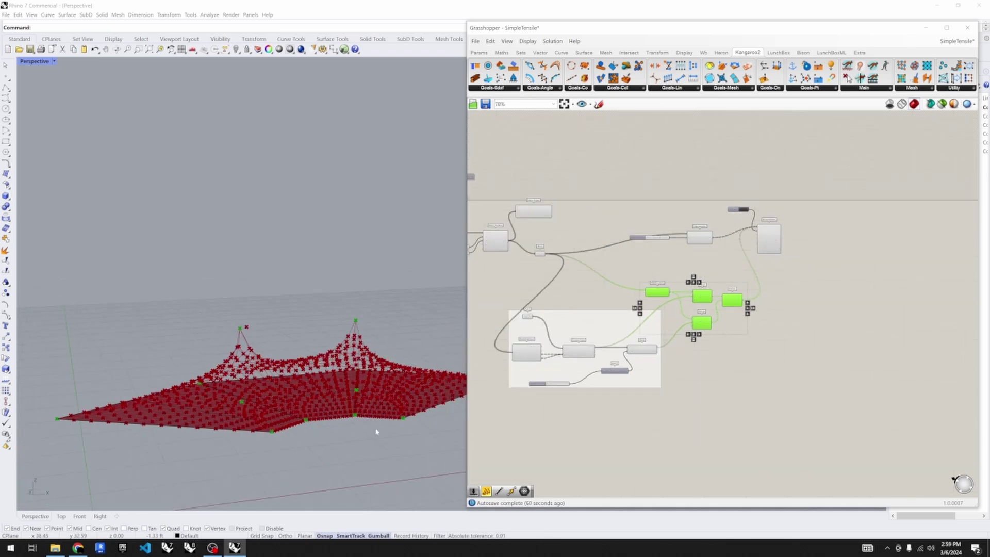
# - Move the Mesh Edges component up, out of the way of the main definition
pyautogui.scroll(3, 682, 211)
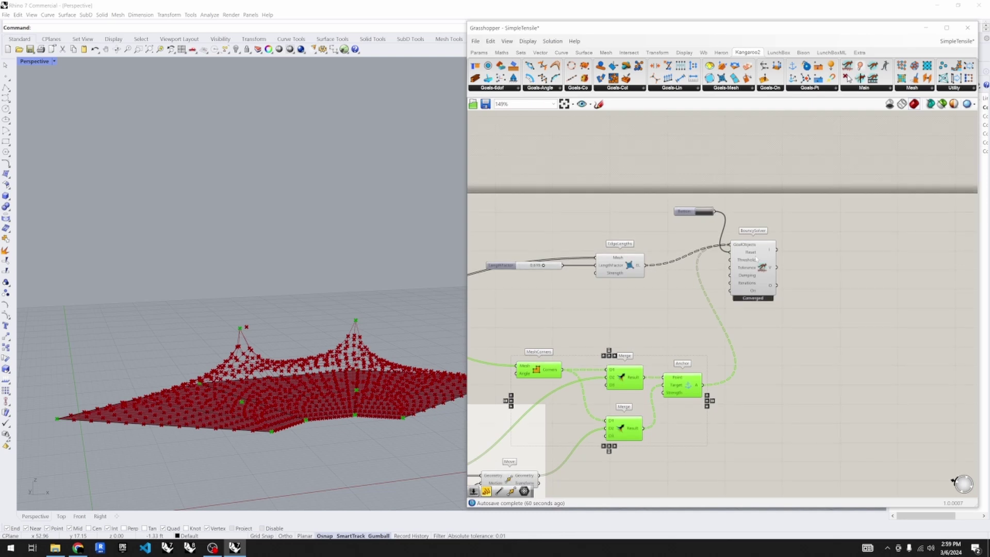
pyautogui.scroll(-4, 722, 310)
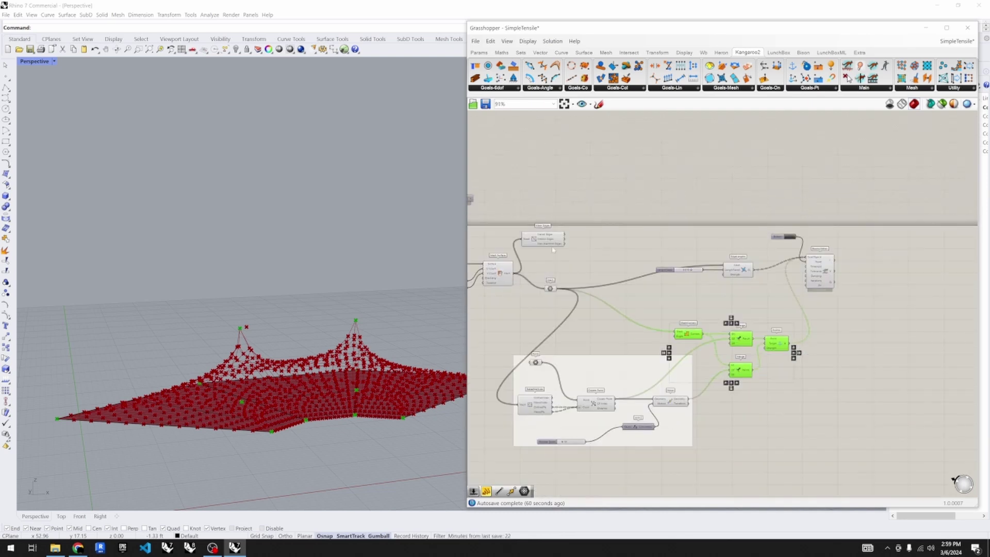
pyautogui.click(544, 236)
pyautogui.moveTo(543, 236); pyautogui.dragTo(543, 195)
# - Add a Kangaroo Show component above EdgeLengths and connect the Mesh parameter to its input
pyautogui.scroll(3, 694, 224)
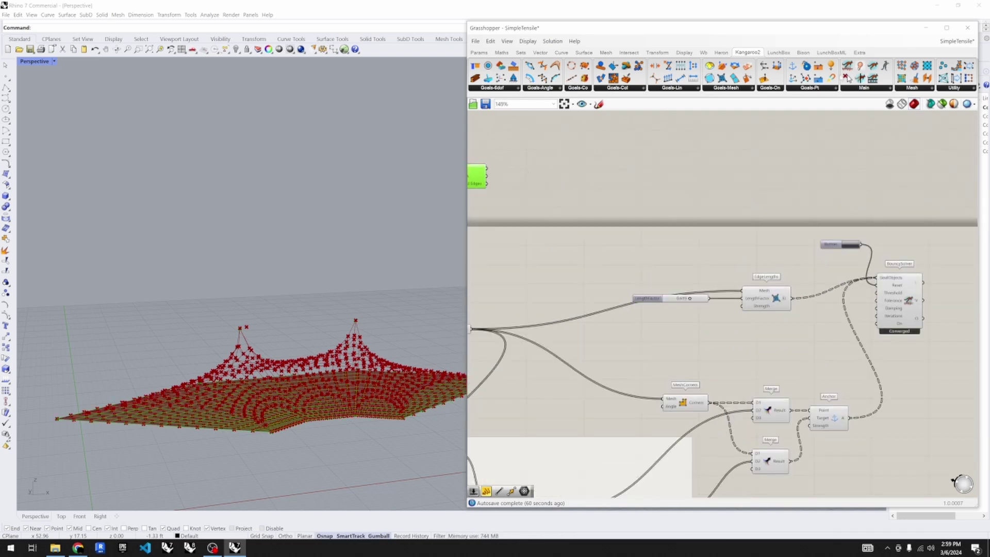
pyautogui.click(870, 90)
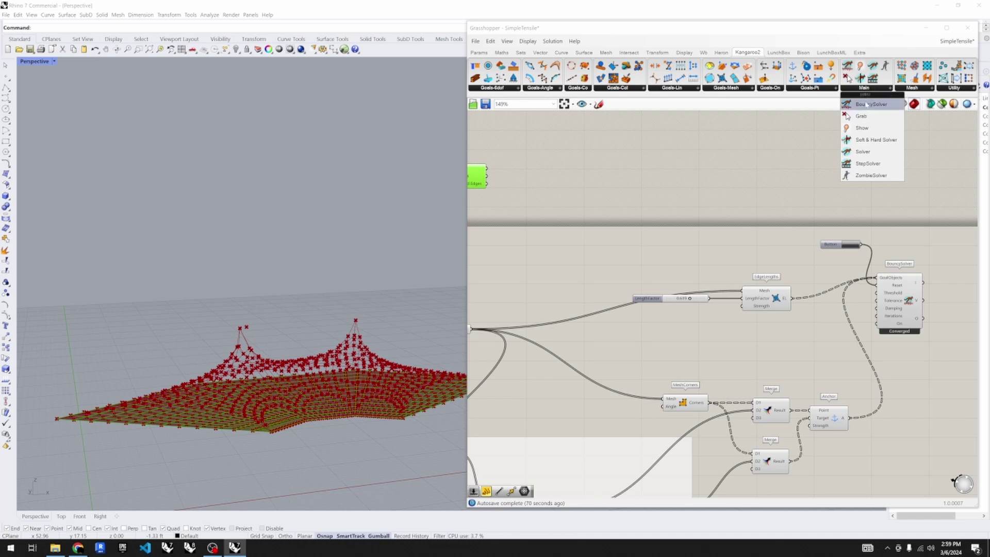
pyautogui.moveTo(872, 140); pyautogui.dragTo(767, 235)
pyautogui.scroll(-2, 825, 281)
pyautogui.scroll(2, 590, 340)
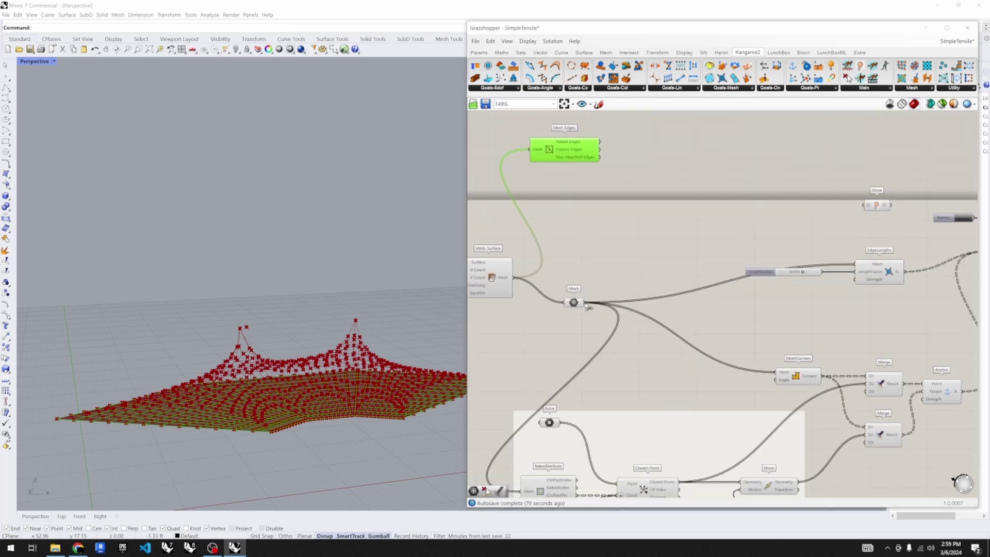
pyautogui.moveTo(583, 303); pyautogui.dragTo(877, 205)
# - Connect the Show output to the BouncySolver's GoalObjects while keeping the existing goal connections
pyautogui.scroll(-2, 768, 227)
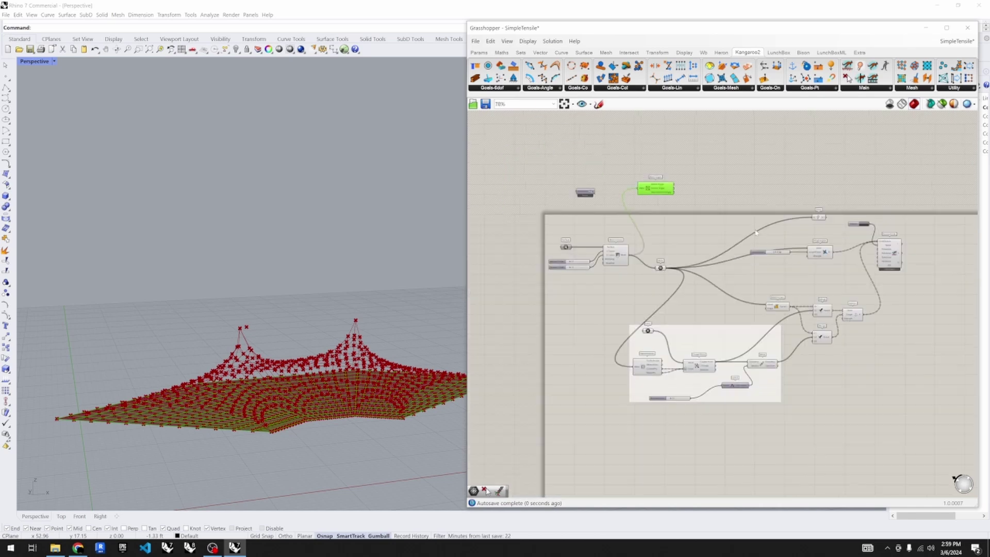
pyautogui.scroll(3, 768, 227)
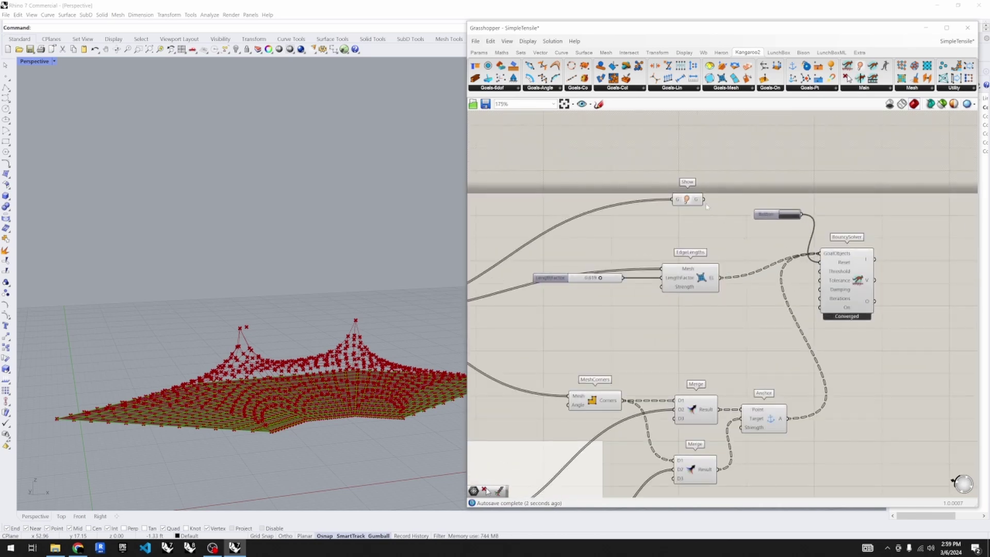
pyautogui.moveTo(705, 202); pyautogui.dragTo(824, 253)
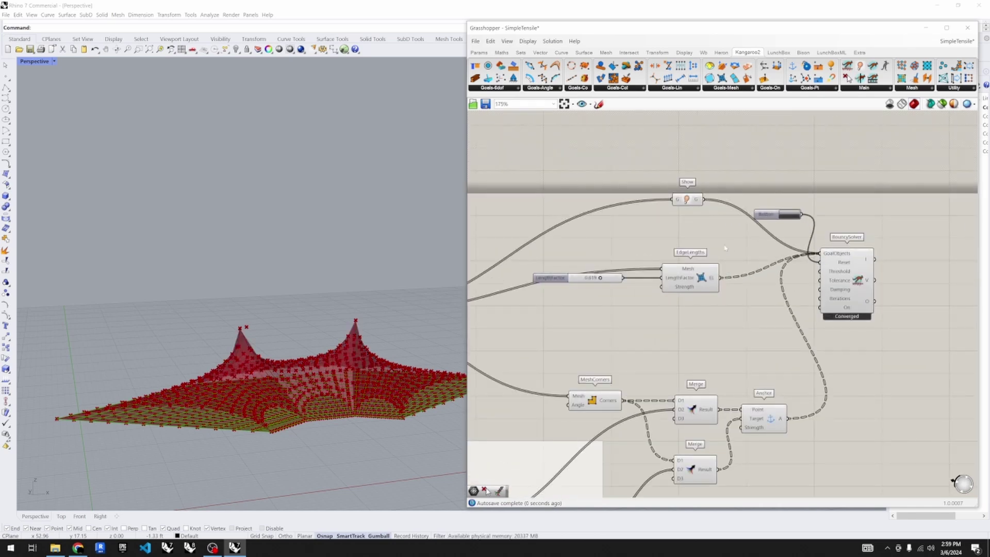
pyautogui.scroll(2, 938, 324)
pyautogui.scroll(2, 363, 454)
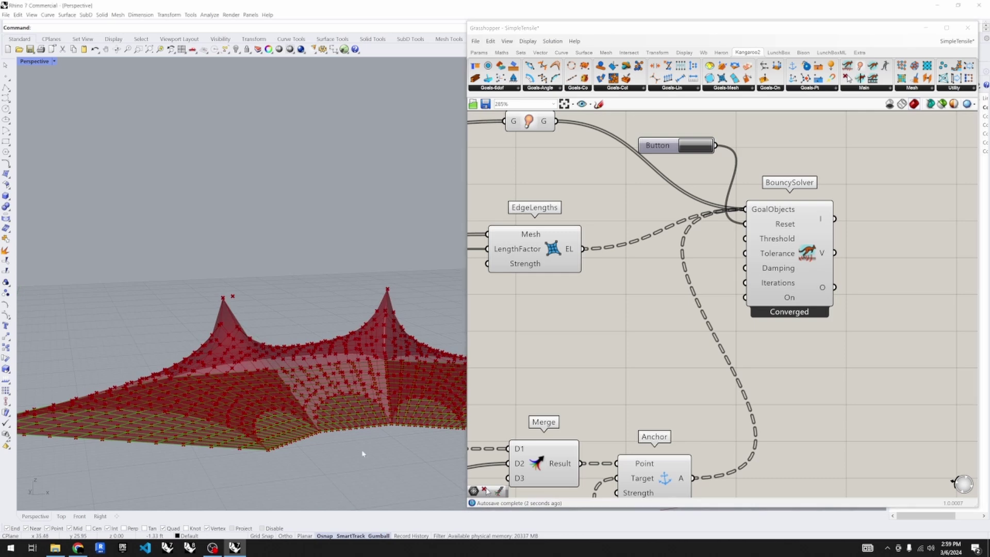
pyautogui.moveTo(363, 454); pyautogui.dragTo(368, 445, button='right')
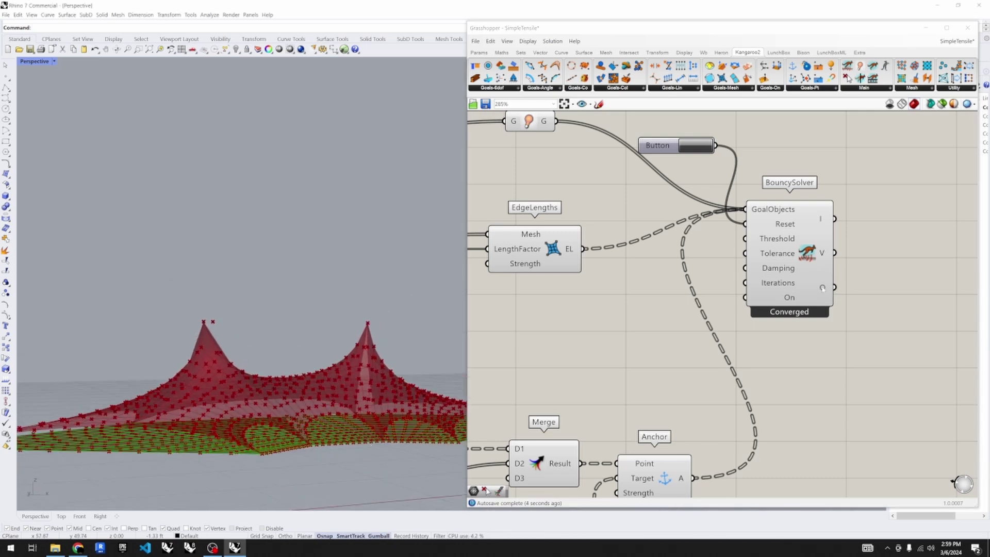
# - Add an Entwine component between EdgeLengths and the BouncySolver
pyautogui.moveTo(822, 288)
pyautogui.scroll(-2, 810, 353)
pyautogui.doubleClick(692, 300)
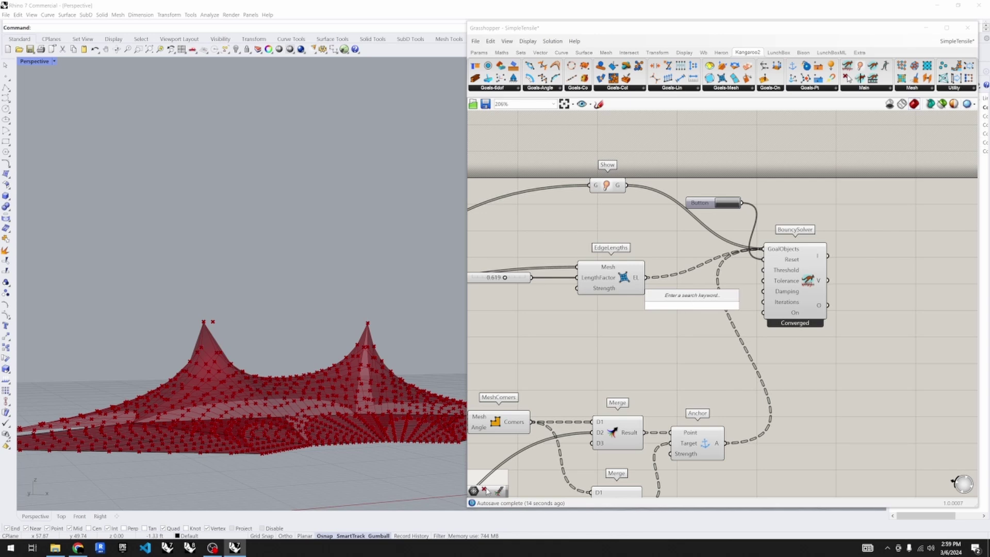
pyautogui.write('ent')
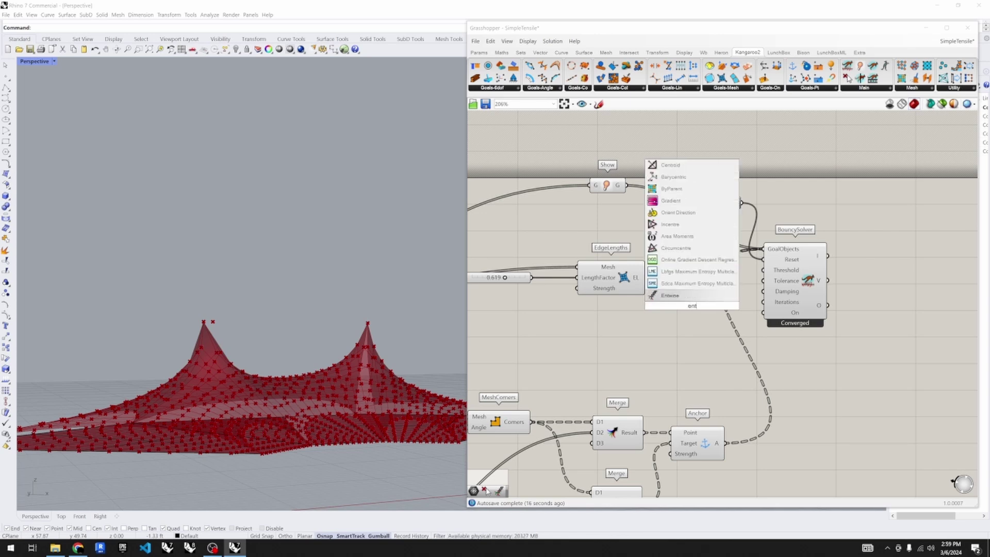
pyautogui.write('w')
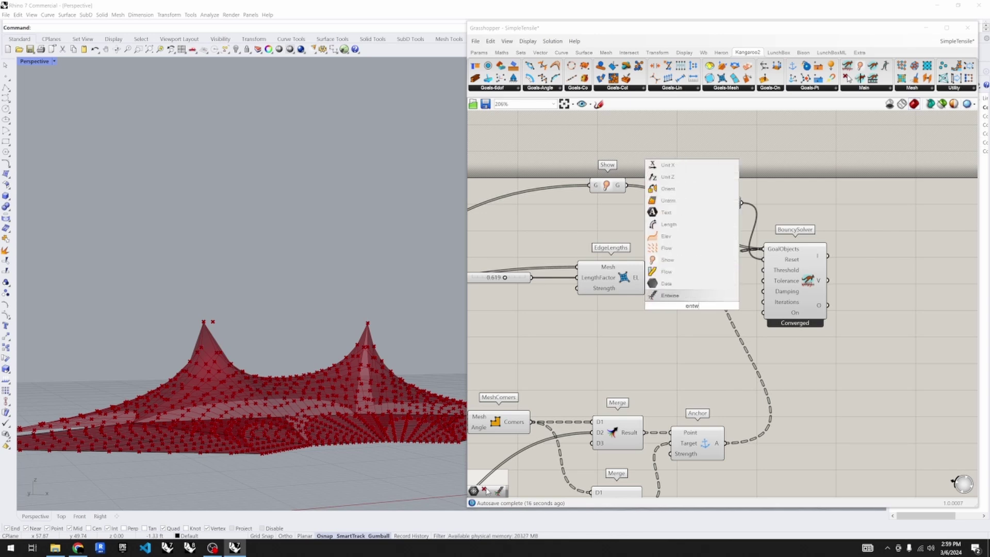
pyautogui.click(689, 299)
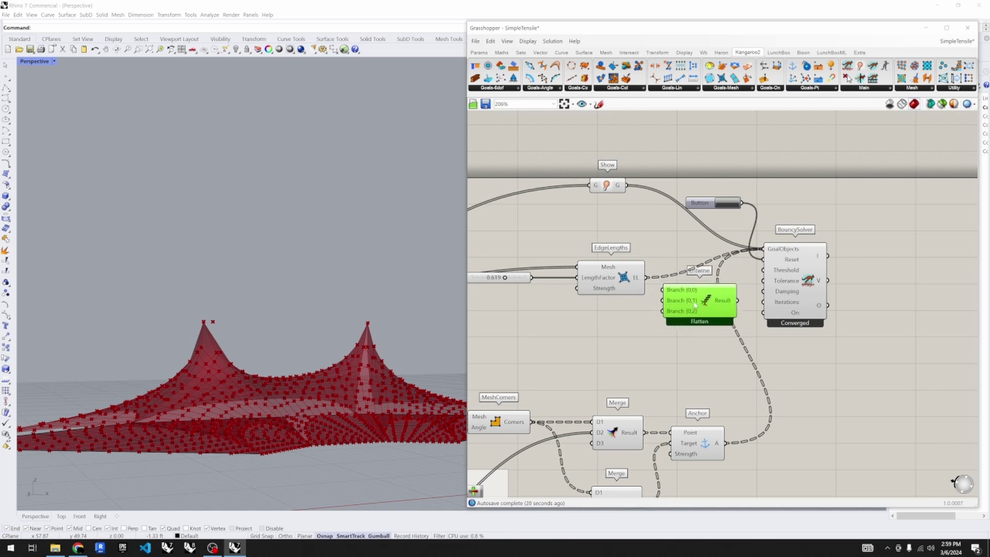
# - Connect the Show output to Entwine's first input, Branch {0;0}
pyautogui.scroll(4, 677, 292)
pyautogui.scroll(-5, 677, 291)
pyautogui.scroll(3, 631, 246)
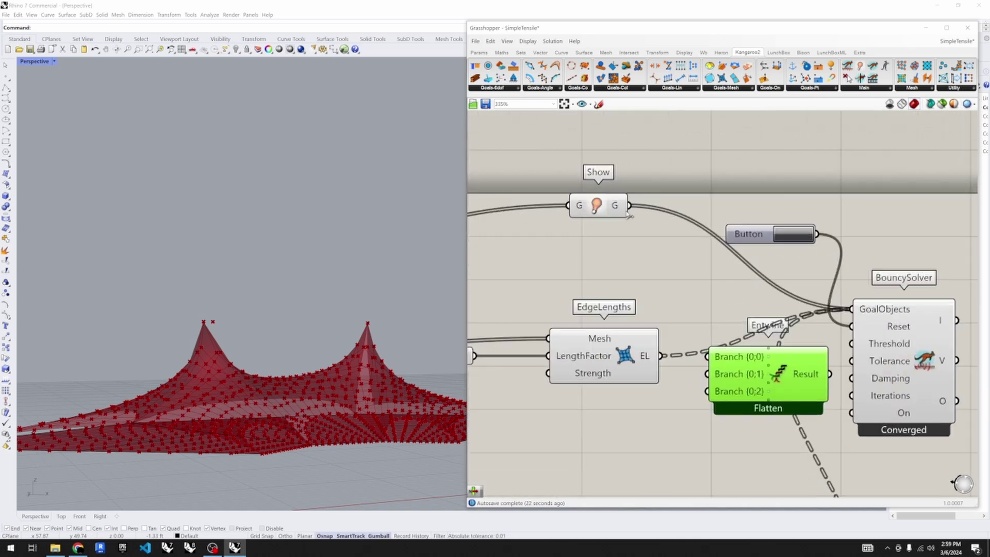
pyautogui.moveTo(634, 207); pyautogui.dragTo(710, 356)
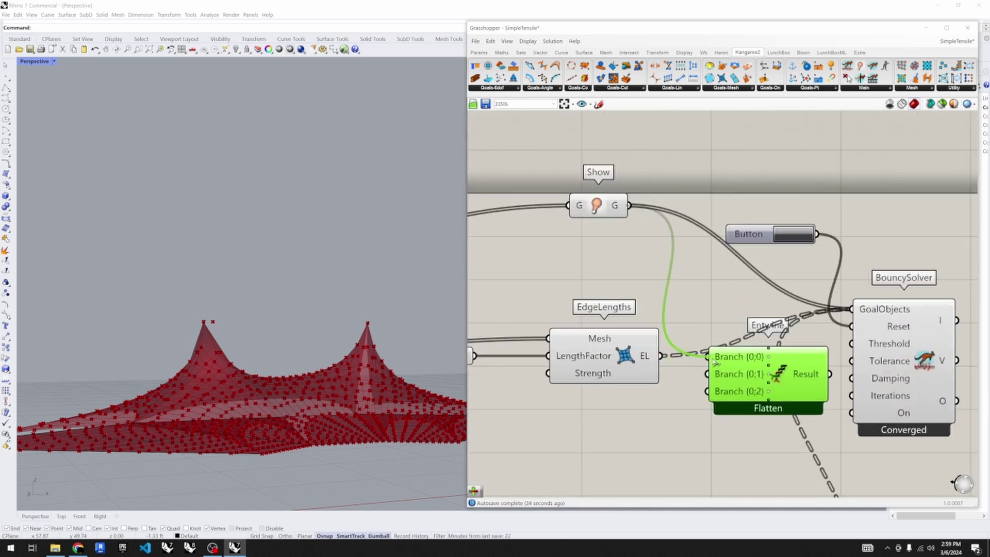
# - Reposition EdgeLengths, the BouncySolver and the Button to clear space around the Entwine component
pyautogui.scroll(-2, 593, 351)
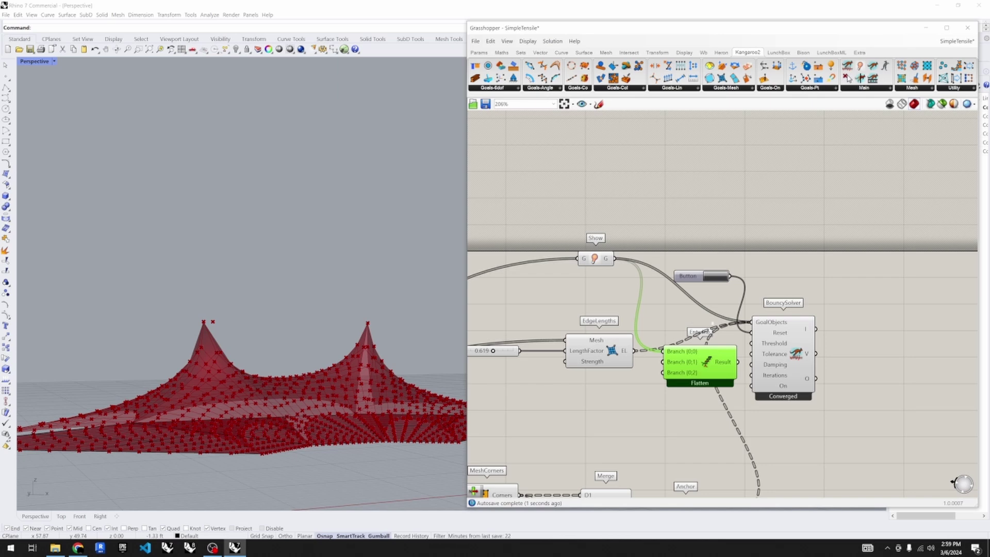
pyautogui.scroll(-1, 681, 320)
pyautogui.moveTo(626, 348); pyautogui.dragTo(613, 370)
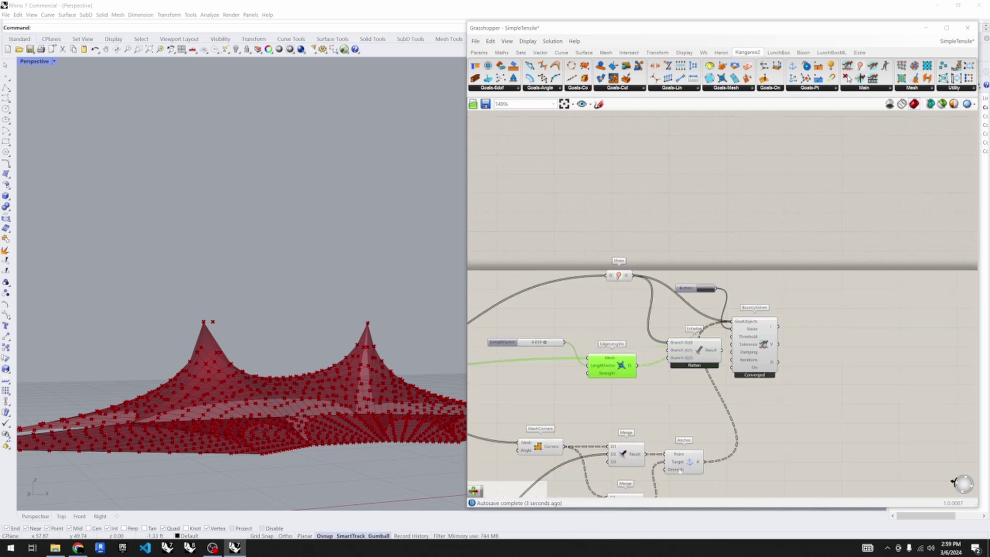
pyautogui.moveTo(768, 354); pyautogui.dragTo(819, 380)
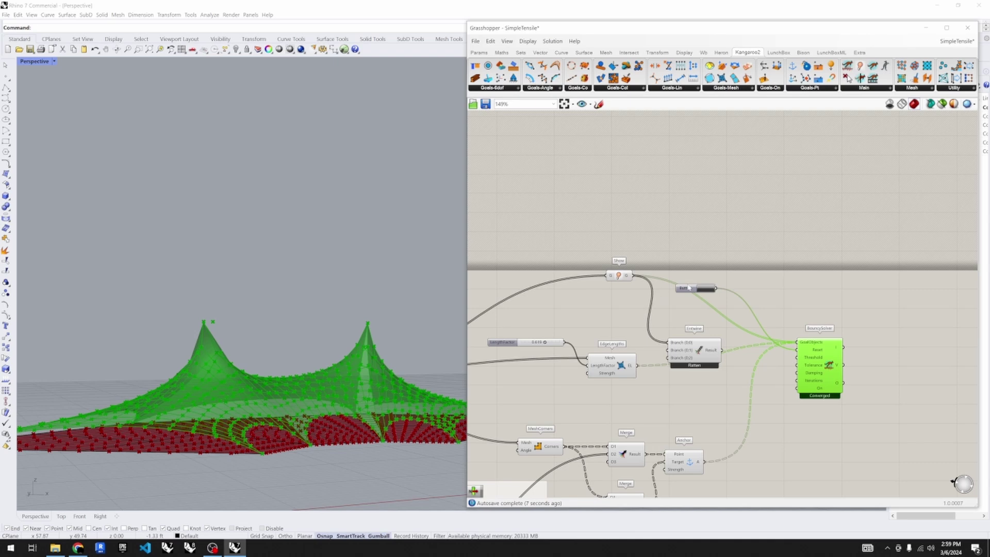
pyautogui.moveTo(689, 288); pyautogui.dragTo(770, 306)
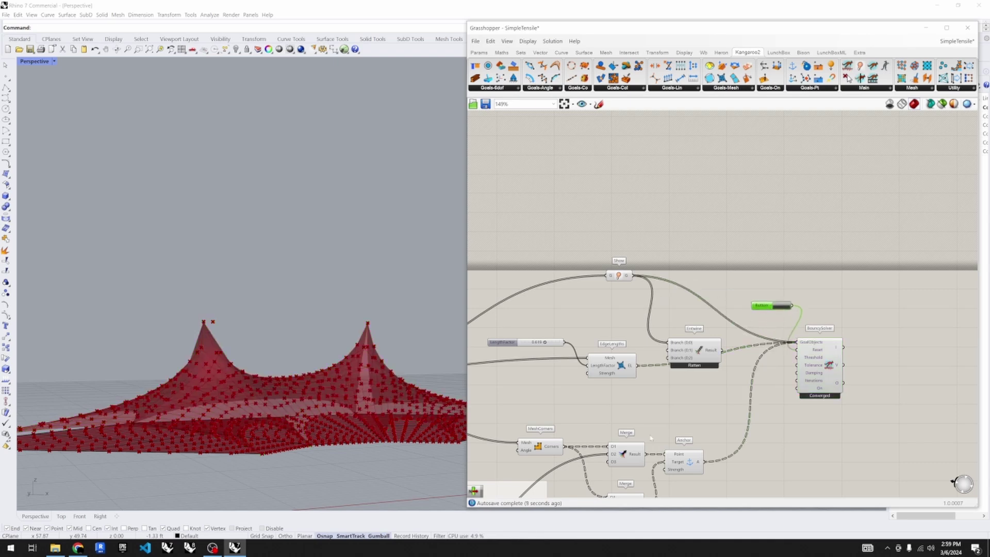
# - Connect the EdgeLengths and Anchor outputs to Entwine's {0;1} input and remove its unused third branch input
pyautogui.moveTo(642, 370); pyautogui.dragTo(668, 351)
pyautogui.moveTo(707, 467); pyautogui.dragTo(670, 358)
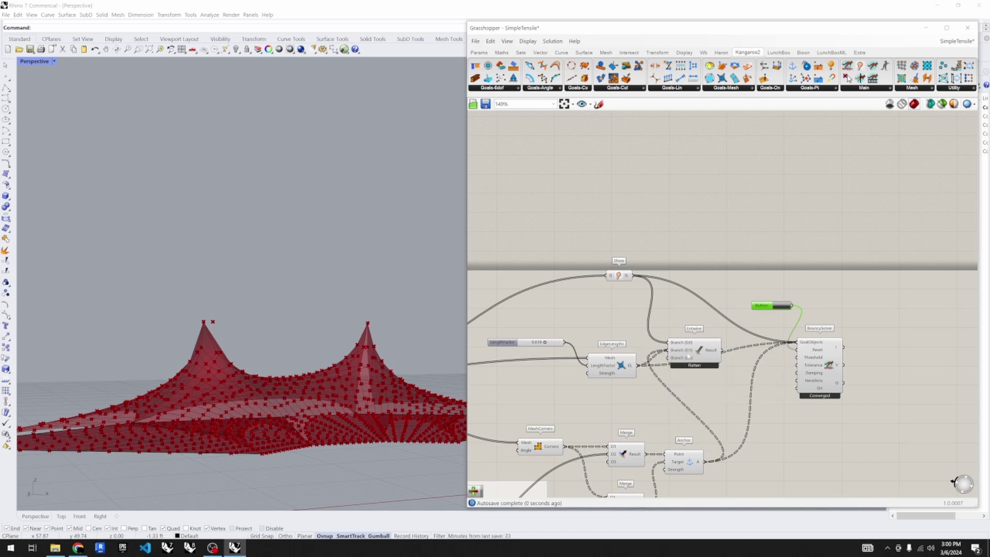
pyautogui.scroll(4, 688, 355)
pyautogui.click(707, 366)
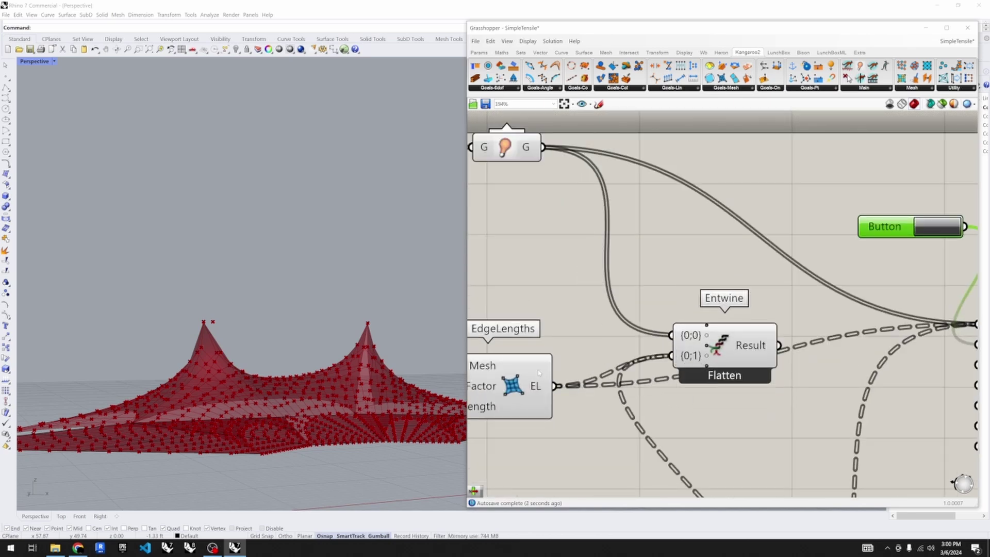
# - Replace the BouncySolver's existing GoalObjects connections with Entwine's Result output
pyautogui.scroll(-5, 634, 367)
pyautogui.scroll(2, 626, 361)
pyautogui.moveTo(626, 362); pyautogui.dragTo(777, 346)
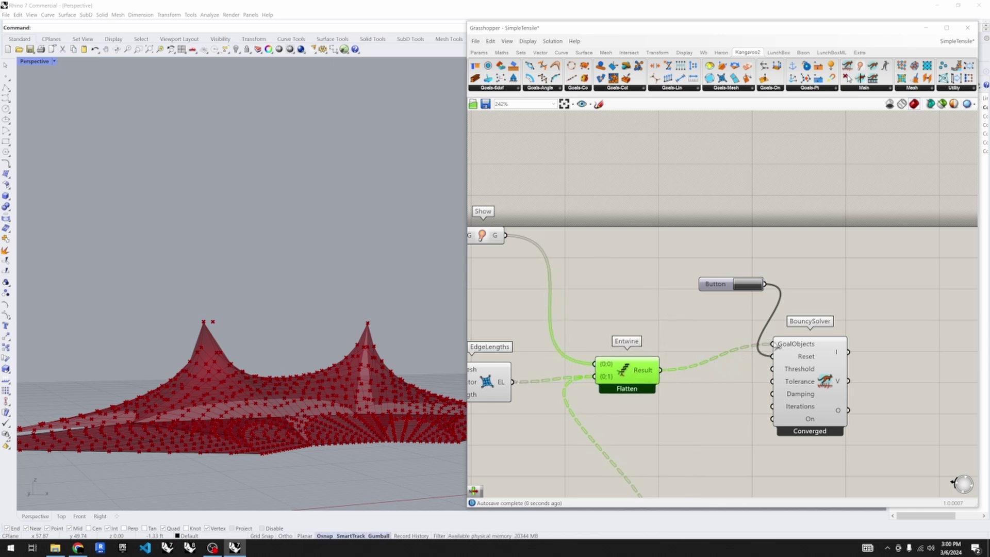
# - Align Entwine closer to the BouncySolver's inputs and move Show down nearer to EdgeLengths
pyautogui.moveTo(626, 375); pyautogui.dragTo(664, 351)
pyautogui.scroll(2, 623, 351)
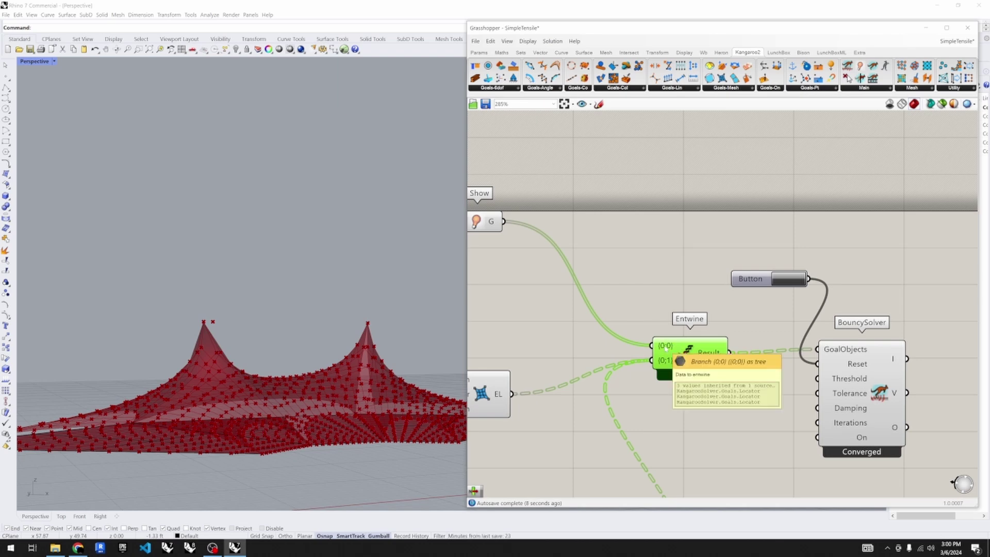
pyautogui.scroll(-4, 625, 287)
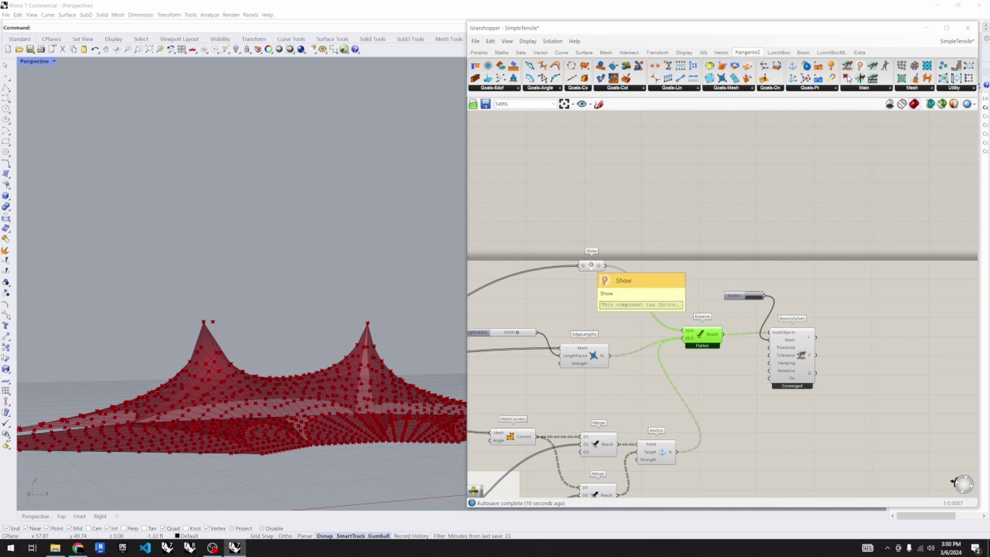
pyautogui.moveTo(592, 266); pyautogui.dragTo(584, 293)
pyautogui.scroll(3, 693, 343)
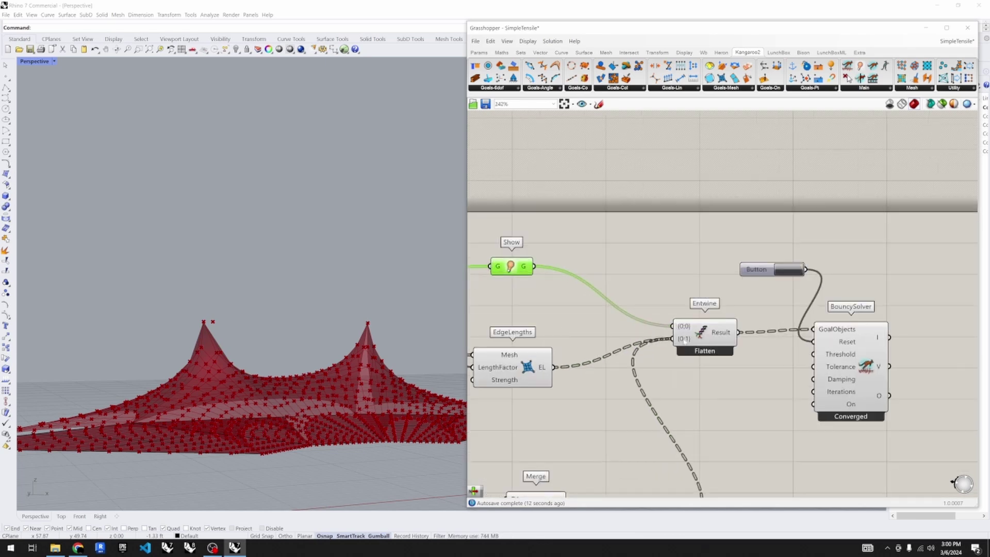
# - Examine the BouncySolver's outputs, the overall definition layout and the relaxed membrane in the viewport
pyautogui.scroll(-2, 686, 341)
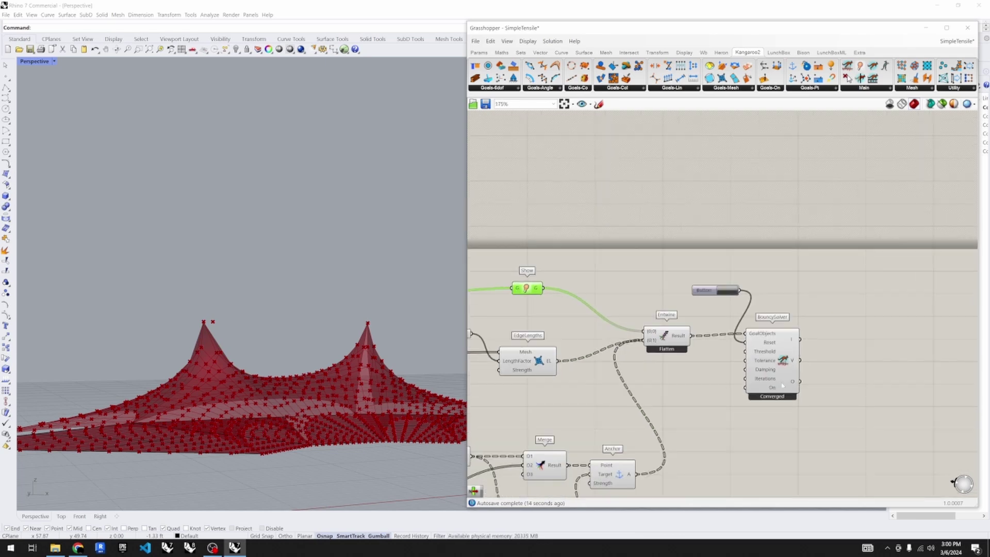
pyautogui.scroll(4, 747, 383)
pyautogui.moveTo(717, 364)
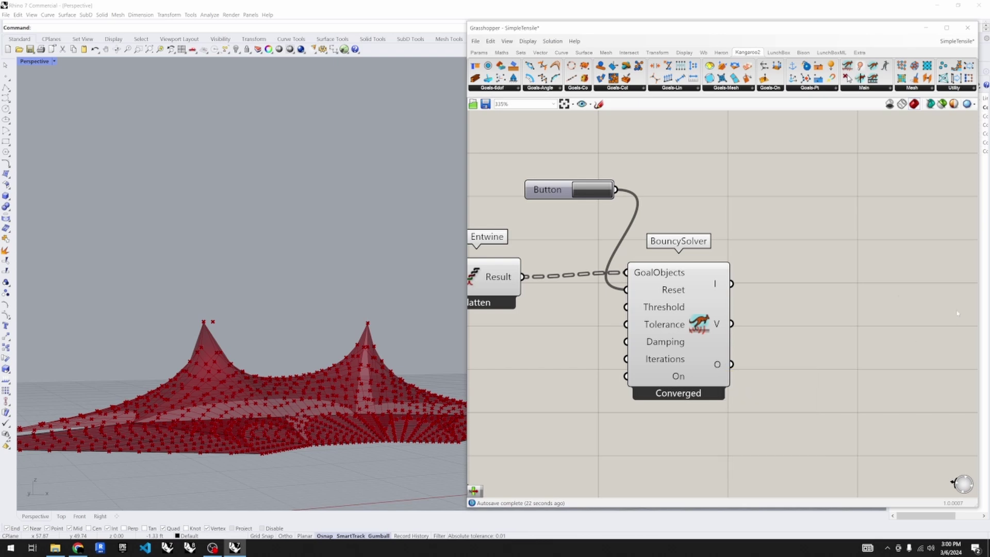
pyautogui.scroll(-10, 766, 338)
pyautogui.scroll(2, 588, 343)
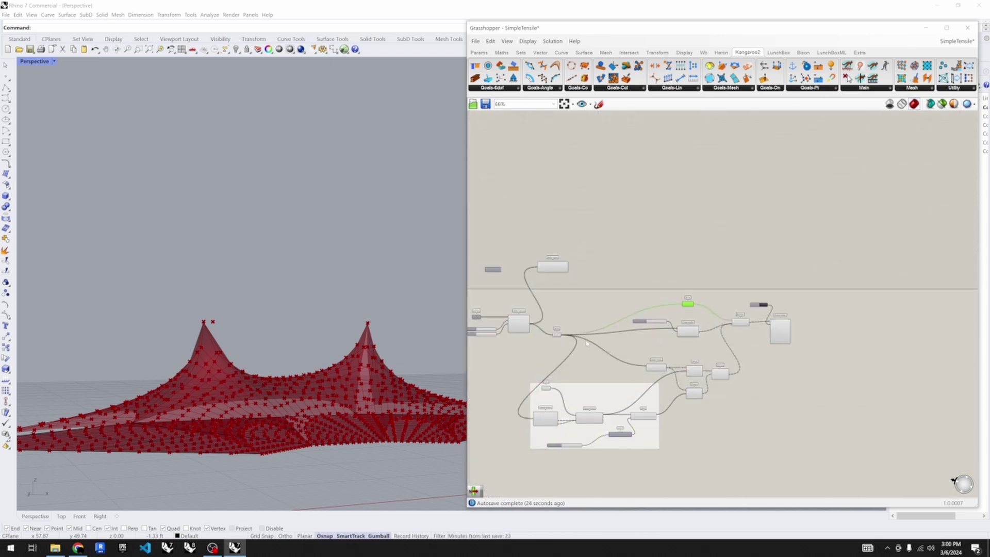
pyautogui.moveTo(351, 310); pyautogui.dragTo(377, 396, button='right')
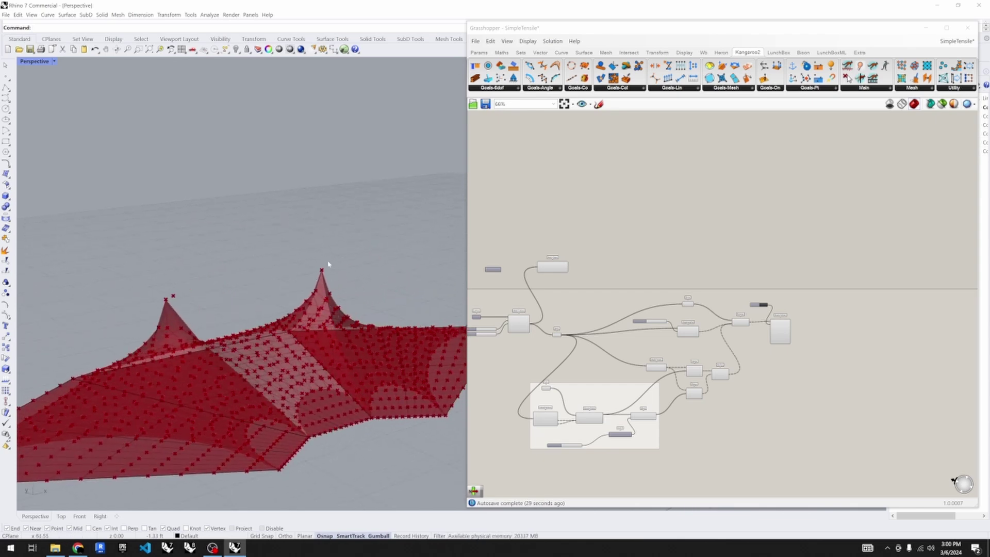
pyautogui.scroll(-1, 656, 324)
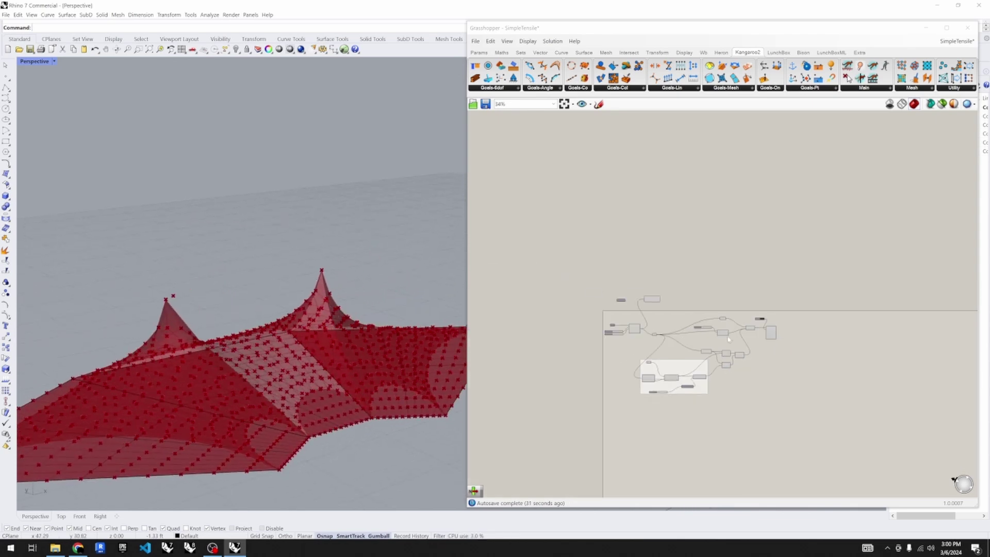
pyautogui.scroll(3, 656, 324)
# - Inspect the list of meshes held in the Mesh parameter and the components it feeds
pyautogui.moveTo(574, 346); pyautogui.dragTo(600, 317)
pyautogui.moveTo(603, 318)
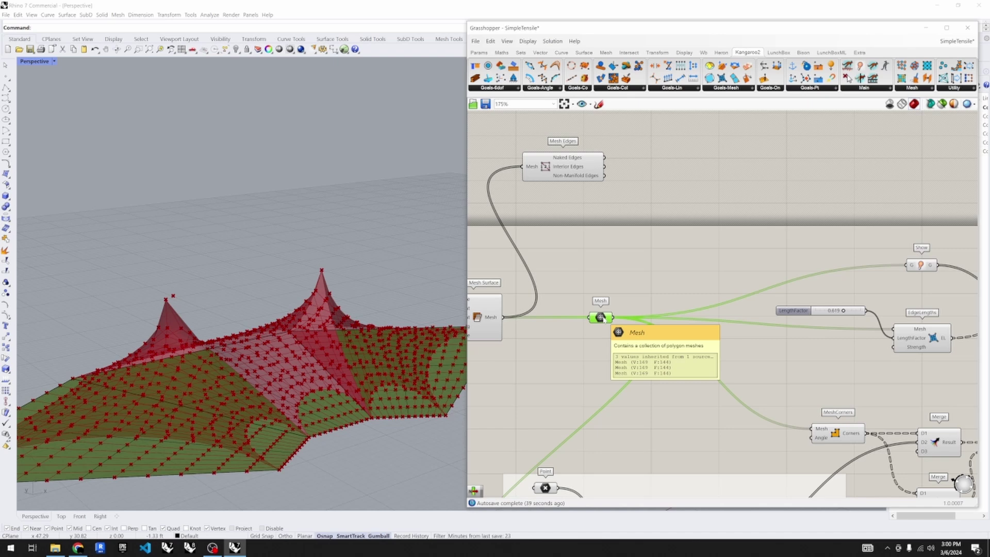
pyautogui.scroll(-3, 567, 344)
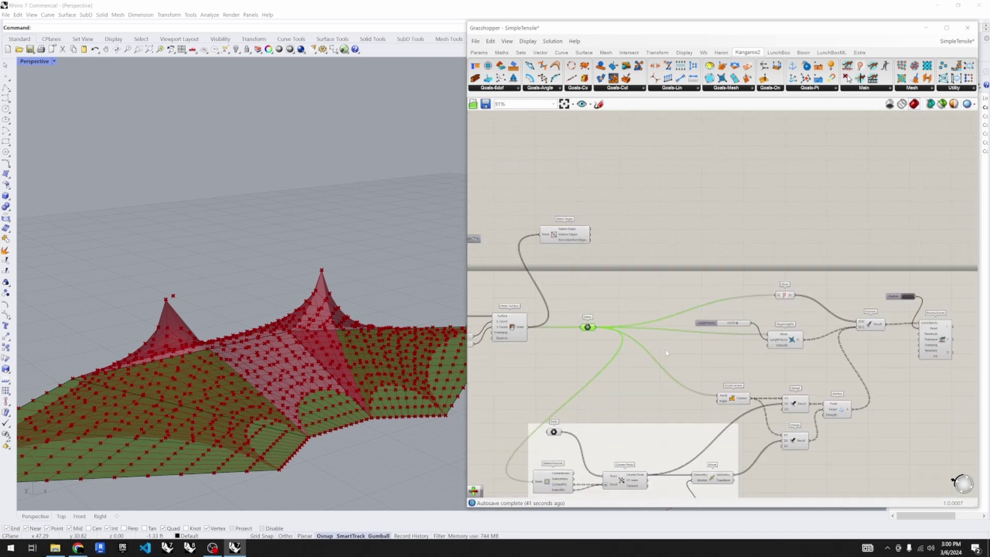
pyautogui.scroll(2, 667, 352)
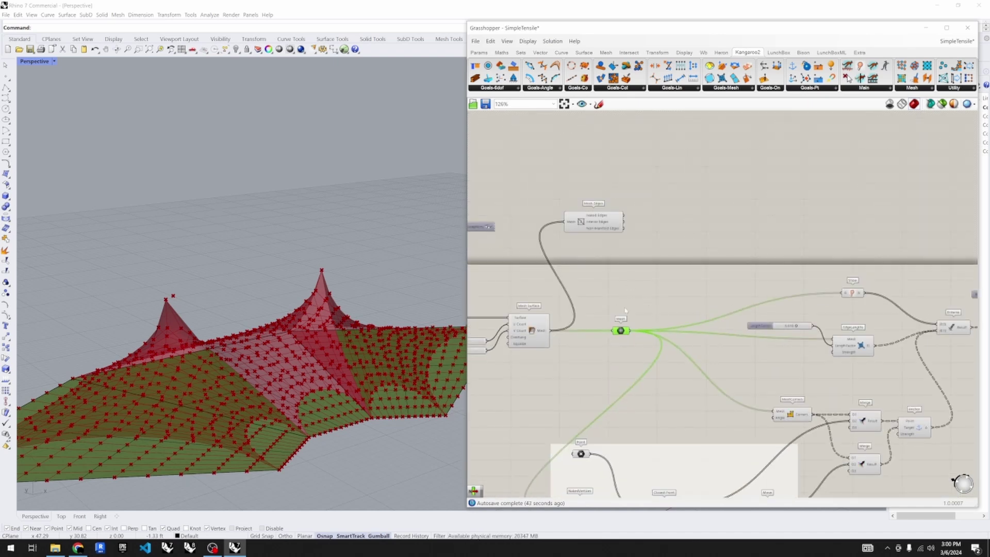
# - Move Mesh Edges farther up and away from Mesh Surface, and inspect its edges on the membrane
pyautogui.moveTo(590, 223); pyautogui.dragTo(624, 184)
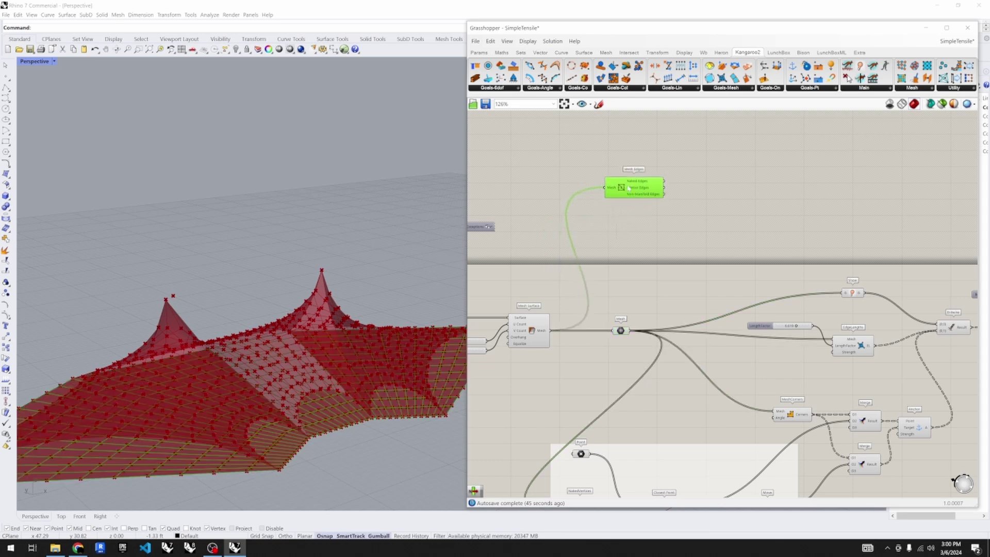
pyautogui.scroll(2, 311, 441)
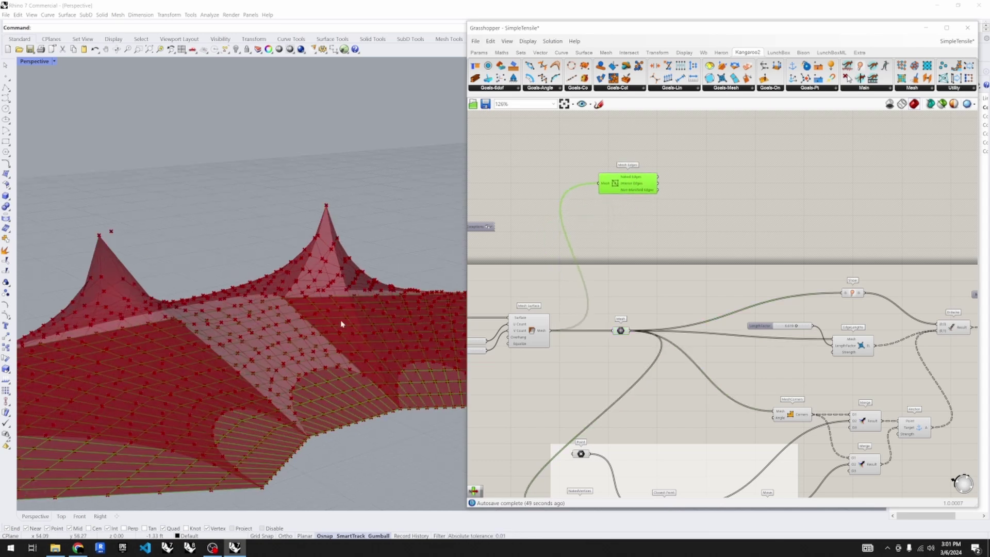
pyautogui.scroll(-2, 341, 323)
# - Add a Mesh Join component and route the Mesh Surface output through it into the Mesh parameter
pyautogui.doubleClick(634, 281)
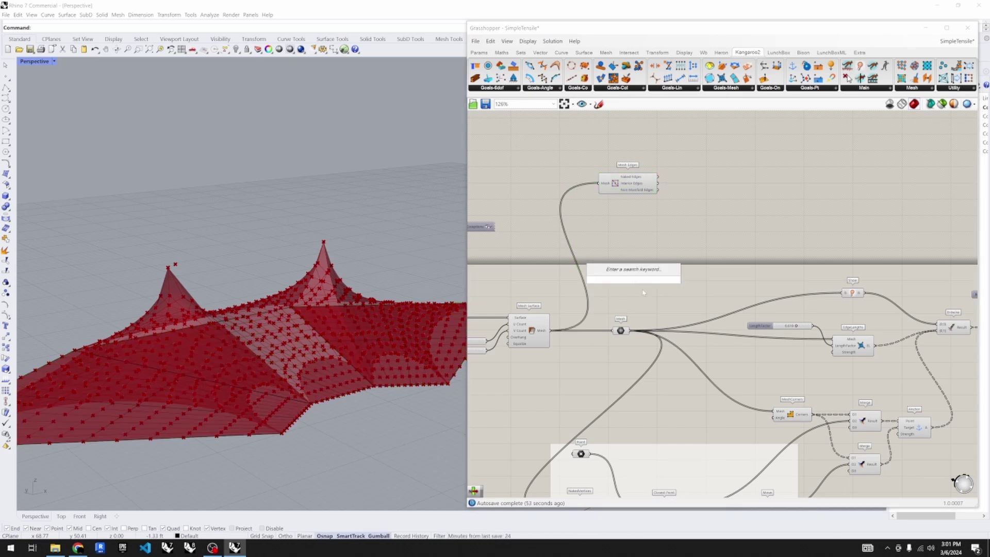
pyautogui.write('join')
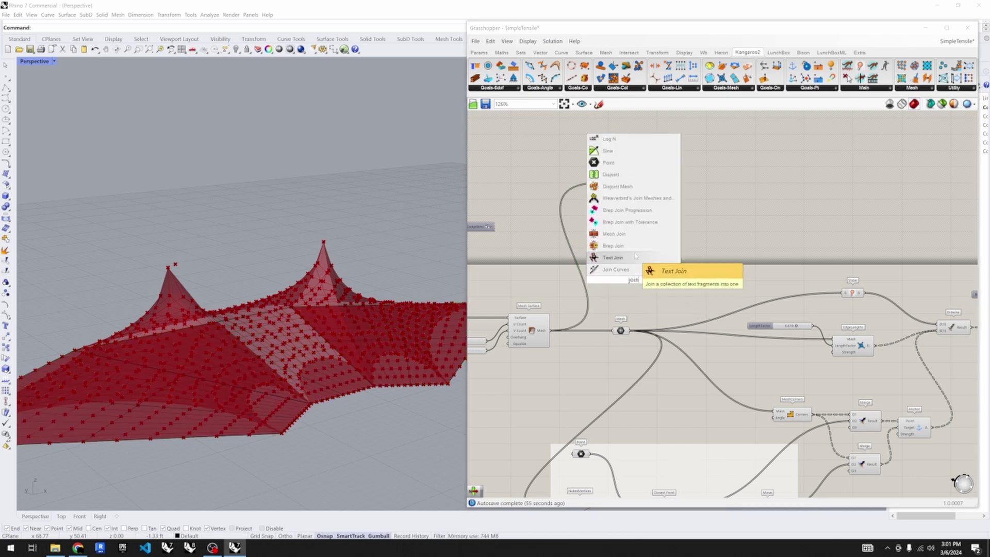
pyautogui.click(626, 234)
pyautogui.moveTo(550, 331); pyautogui.dragTo(612, 342)
pyautogui.scroll(3, 594, 296)
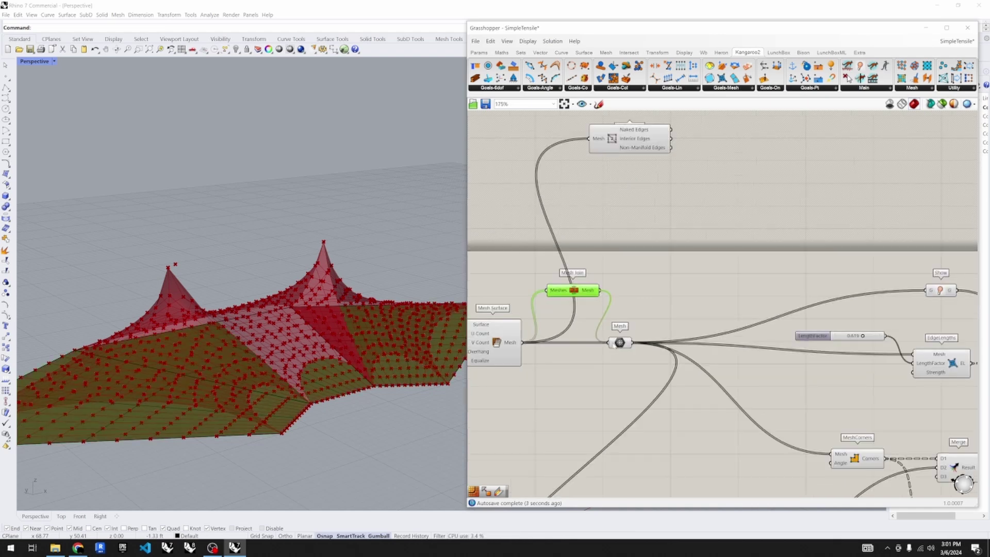
# - Reset the solver and examine the membrane built from the joined mesh from several angles
pyautogui.moveTo(357, 465); pyautogui.dragTo(396, 309, button='right')
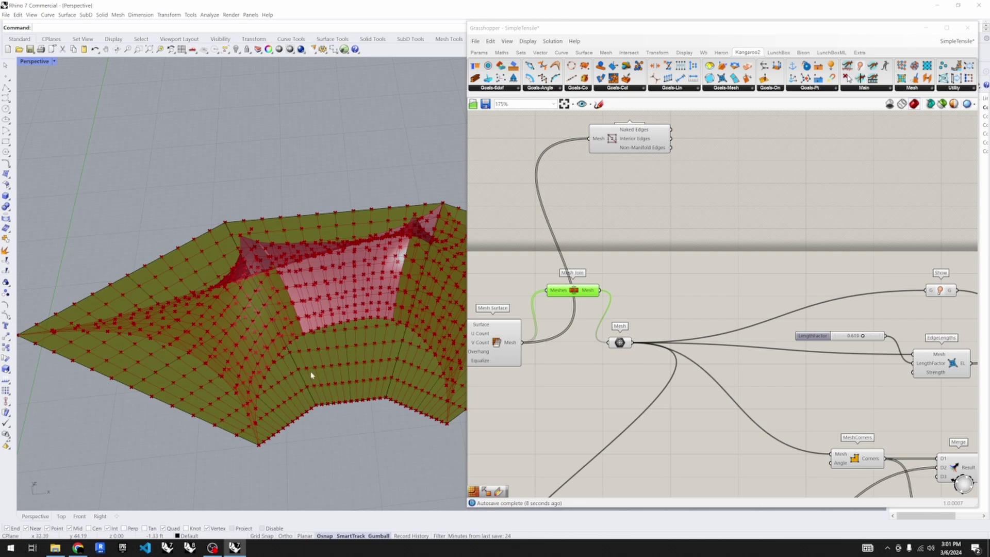
pyautogui.moveTo(311, 375); pyautogui.dragTo(343, 367, button='right')
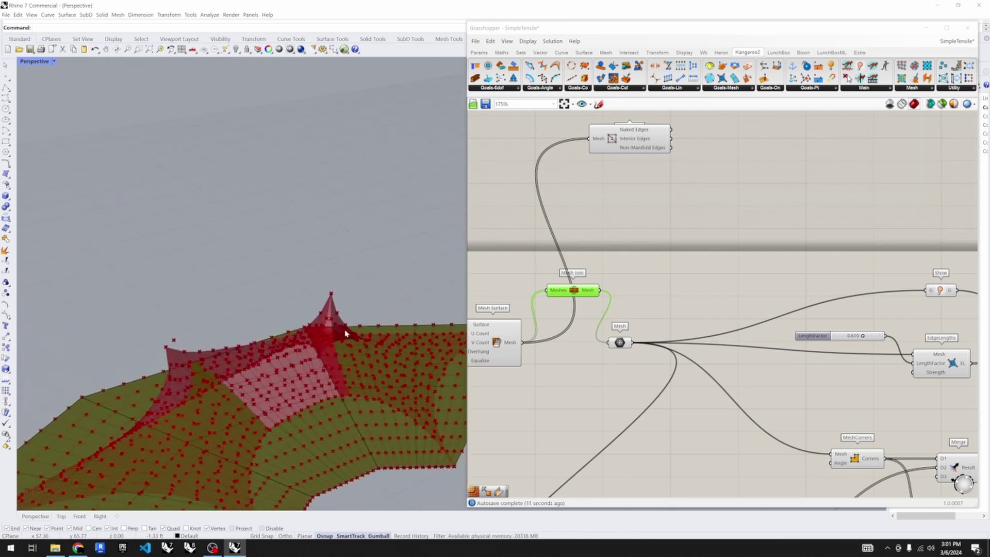
pyautogui.moveTo(345, 333); pyautogui.dragTo(372, 330, button='right')
pyautogui.scroll(-3, 669, 295)
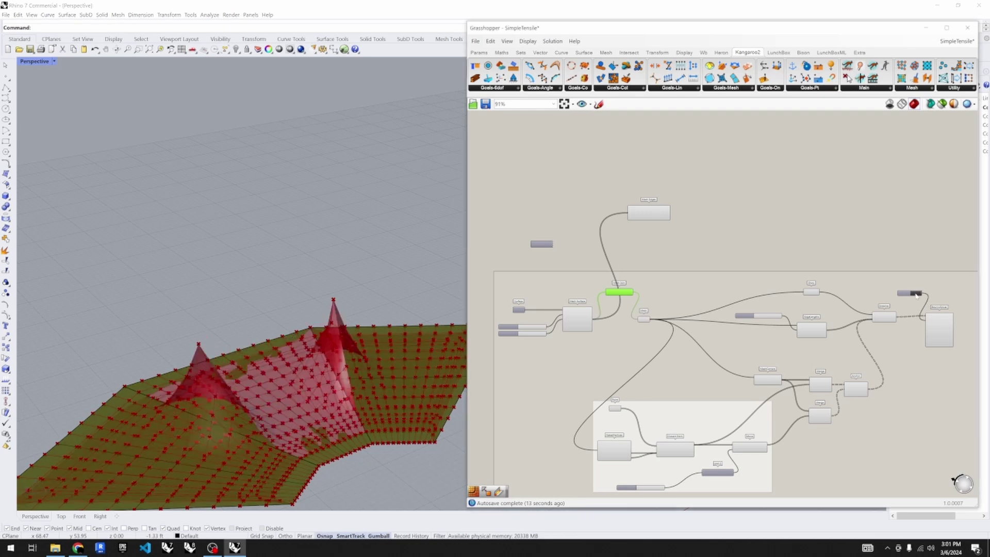
pyautogui.moveTo(297, 503)
pyautogui.mouseDown(button='right')
pyautogui.moveTo(300, 475)
pyautogui.moveTo(309, 508)
pyautogui.mouseUp(button='right')
pyautogui.click(628, 329)
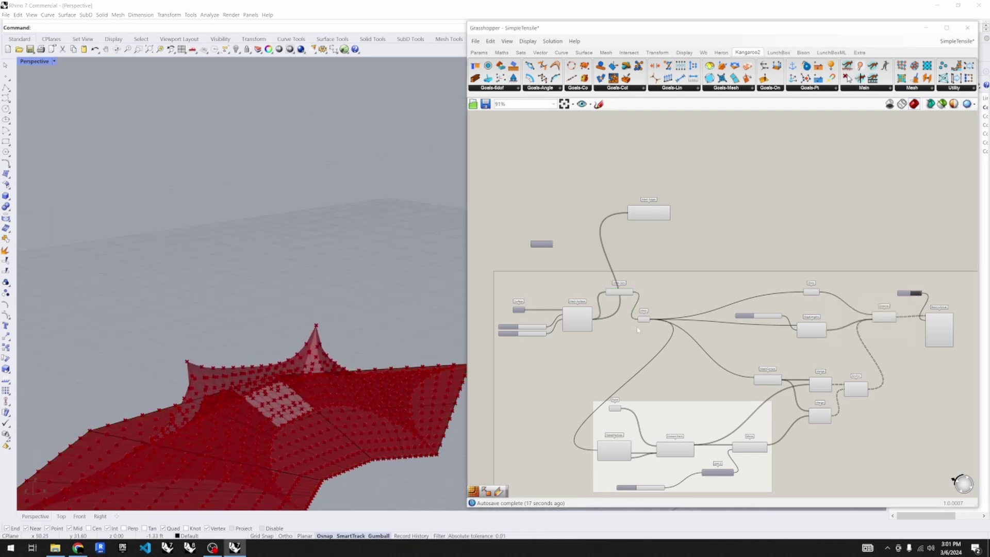
# - Move the Mesh Join component up, placing it between Mesh Edges and the Mesh parameter
pyautogui.scroll(3, 638, 330)
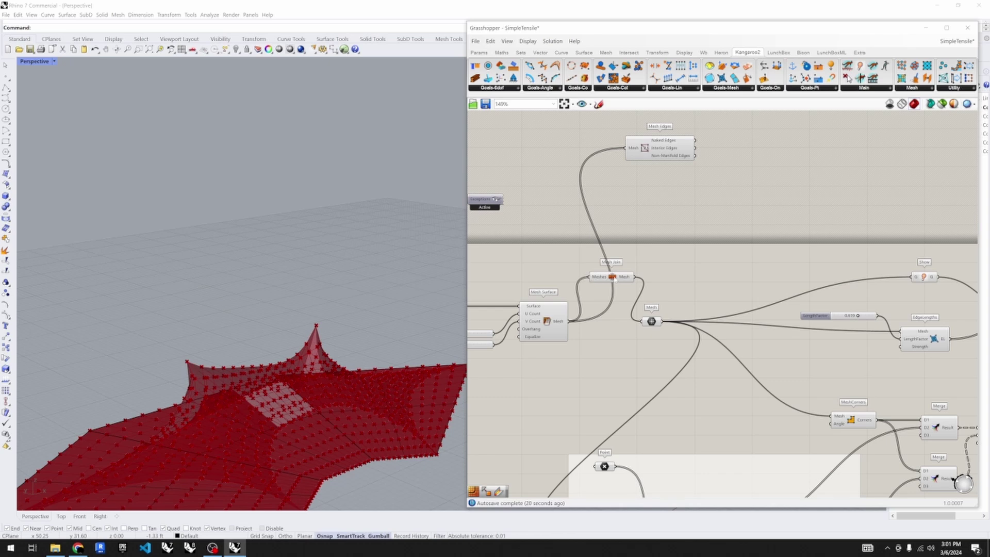
pyautogui.moveTo(613, 277); pyautogui.dragTo(641, 223)
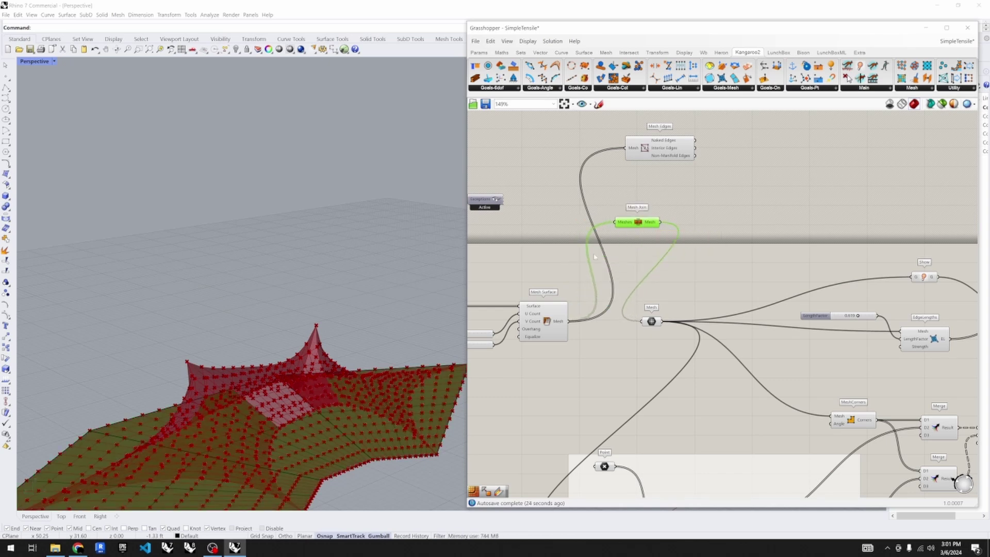
pyautogui.scroll(-2, 651, 224)
pyautogui.scroll(2, 696, 216)
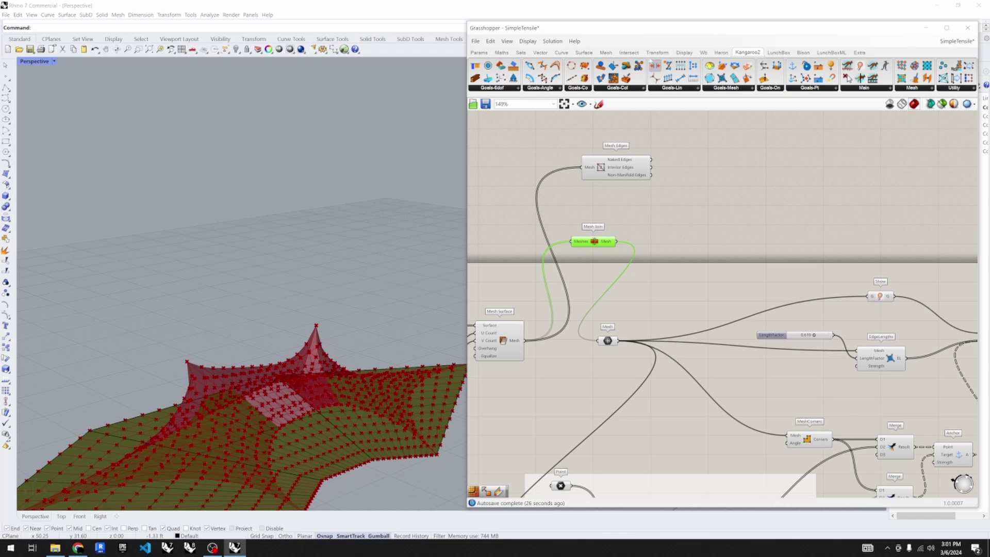
# - Add a Quad Remesh component beside Mesh Join, feed it the joined mesh, and connect its output to Mesh Edges for inspection
pyautogui.click(606, 52)
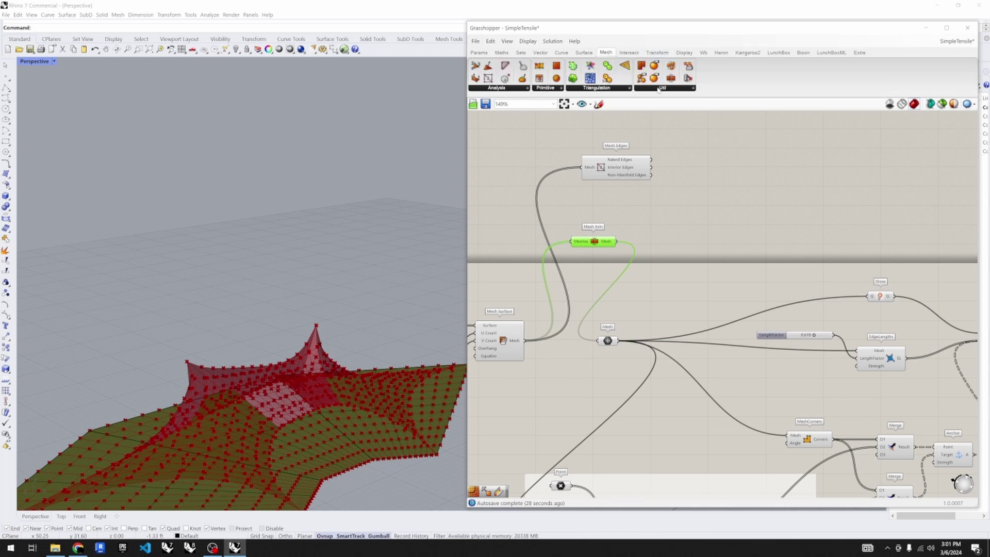
pyautogui.moveTo(659, 89)
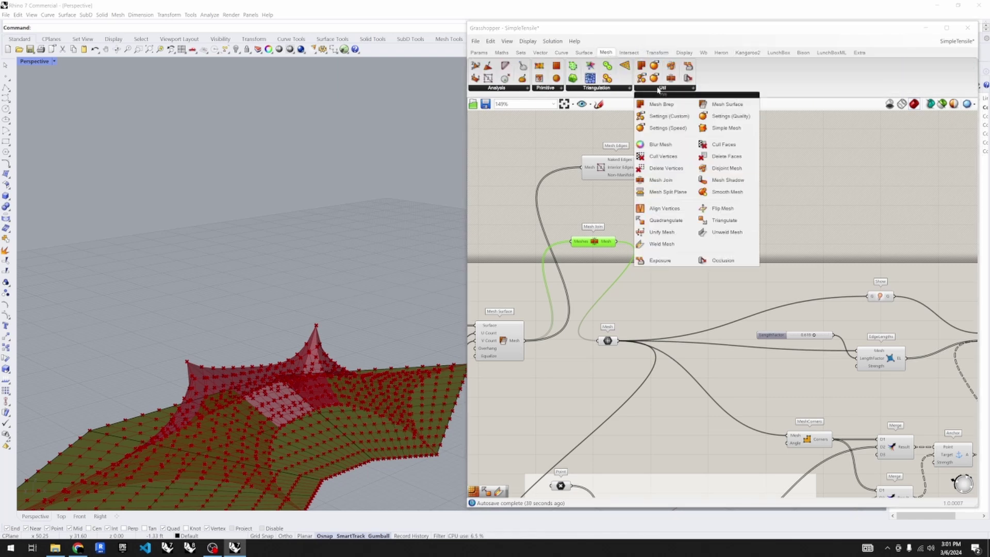
pyautogui.click(596, 88)
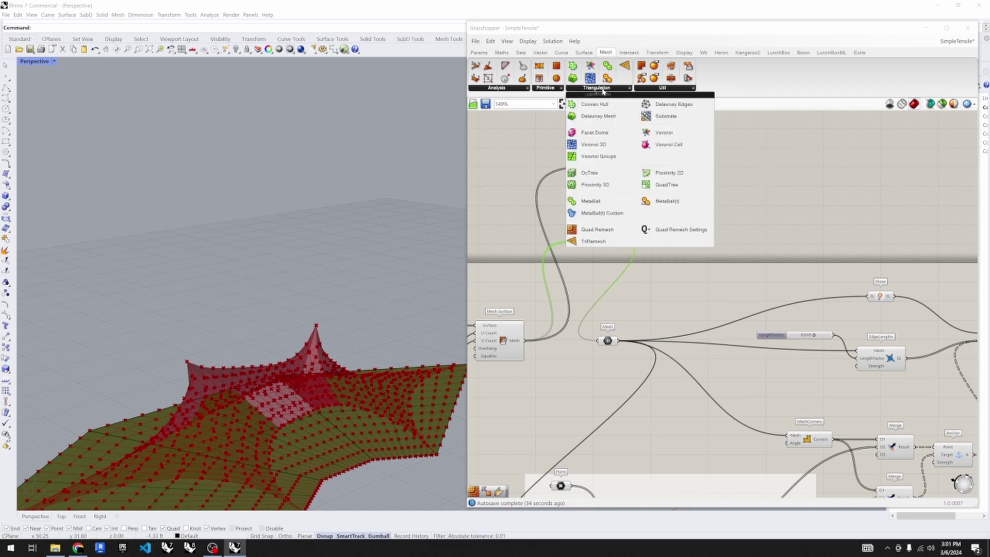
pyautogui.click(597, 229)
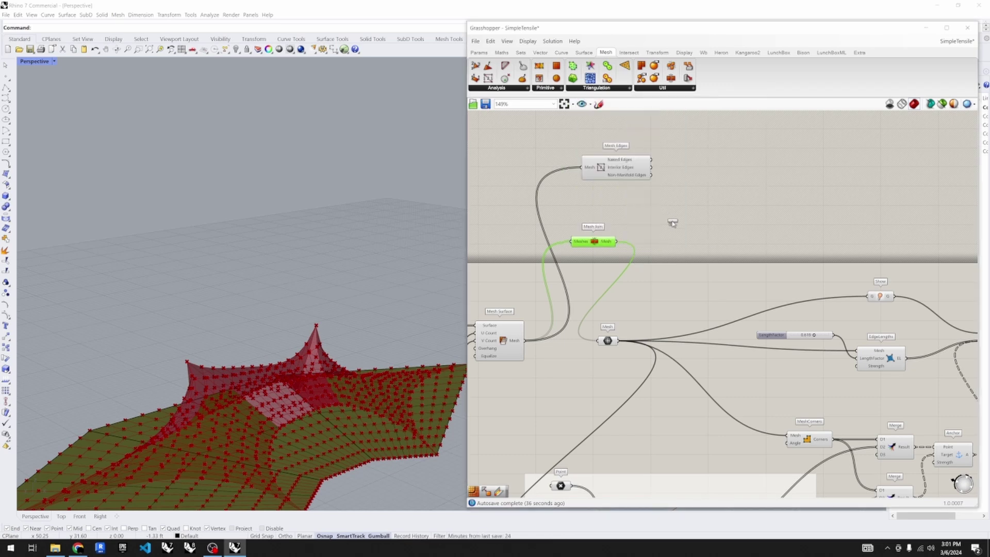
pyautogui.click(673, 223)
pyautogui.moveTo(618, 246); pyautogui.dragTo(678, 187)
pyautogui.scroll(3, 177, 355)
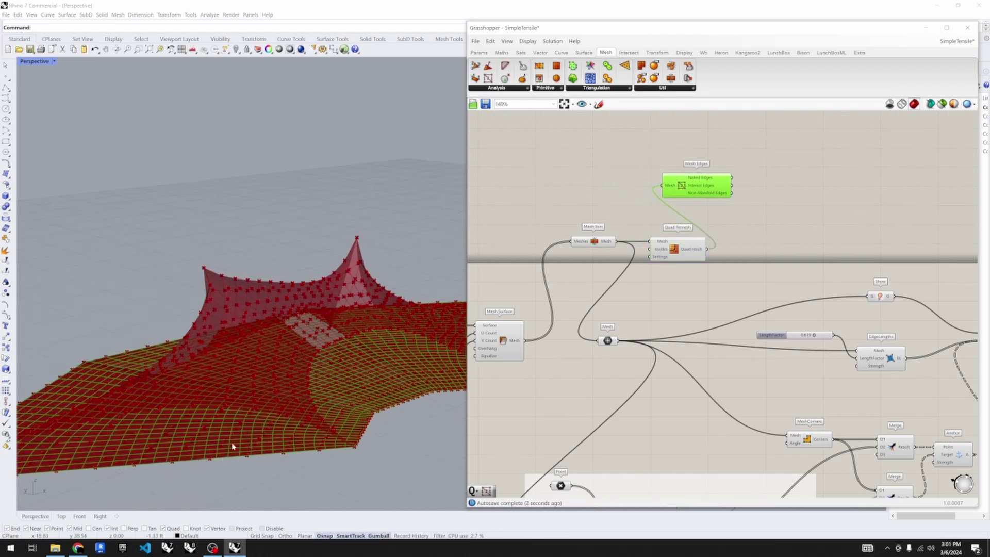
# - Examine the quad-remeshed mesh's edges from several angles and highlight the Quad Remesh result in the model
pyautogui.scroll(1, 320, 413)
pyautogui.moveTo(320, 413); pyautogui.dragTo(401, 388, button='right')
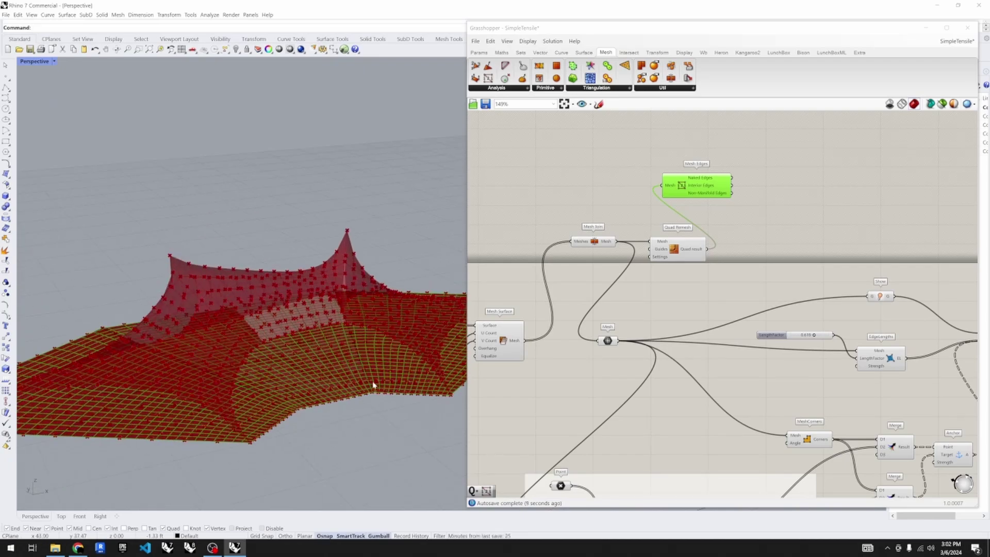
pyautogui.moveTo(331, 350); pyautogui.dragTo(304, 442, button='right')
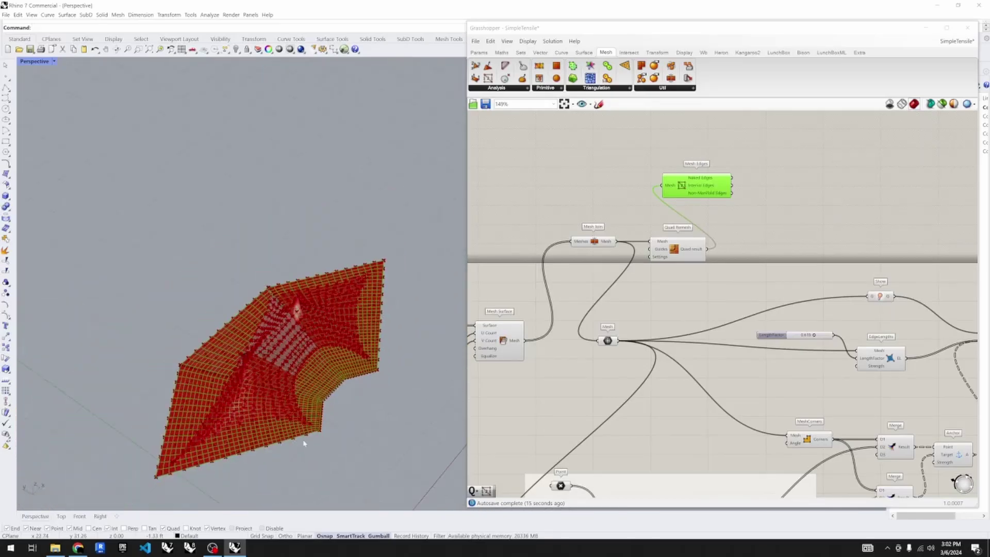
pyautogui.click(586, 186)
pyautogui.scroll(-2, 547, 217)
pyautogui.scroll(2, 577, 233)
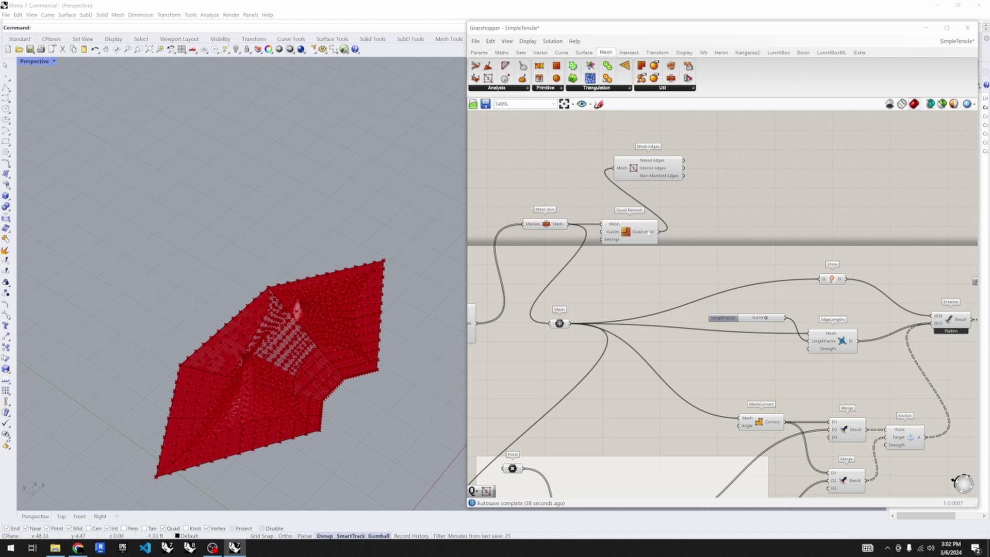
pyautogui.click(629, 232)
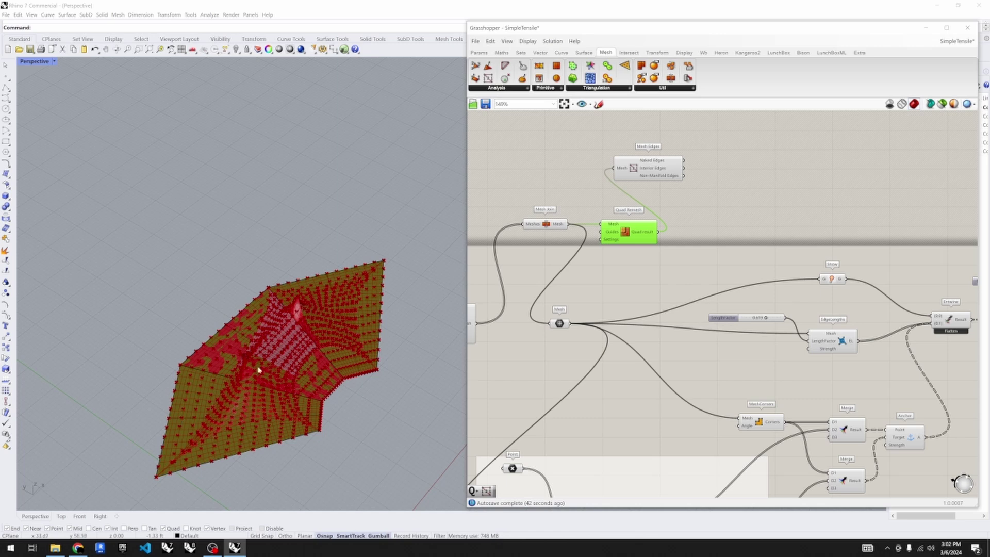
pyautogui.click(620, 275)
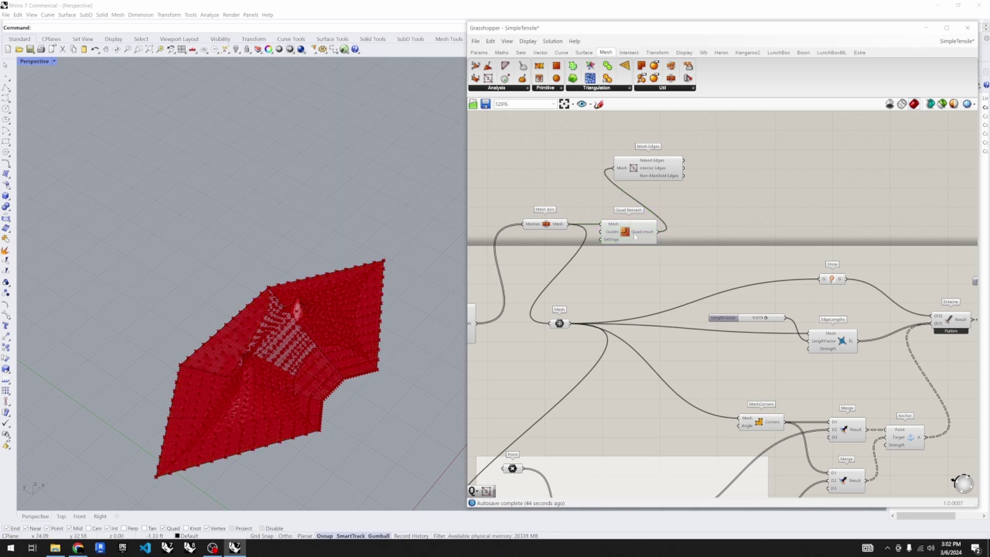
# - Move the Mesh parameter beneath Quad Remesh and feed it the Quad Remesh output in place of the Mesh Join output
pyautogui.scroll(-2, 572, 315)
pyautogui.scroll(2, 570, 317)
pyautogui.moveTo(571, 316); pyautogui.dragTo(660, 272)
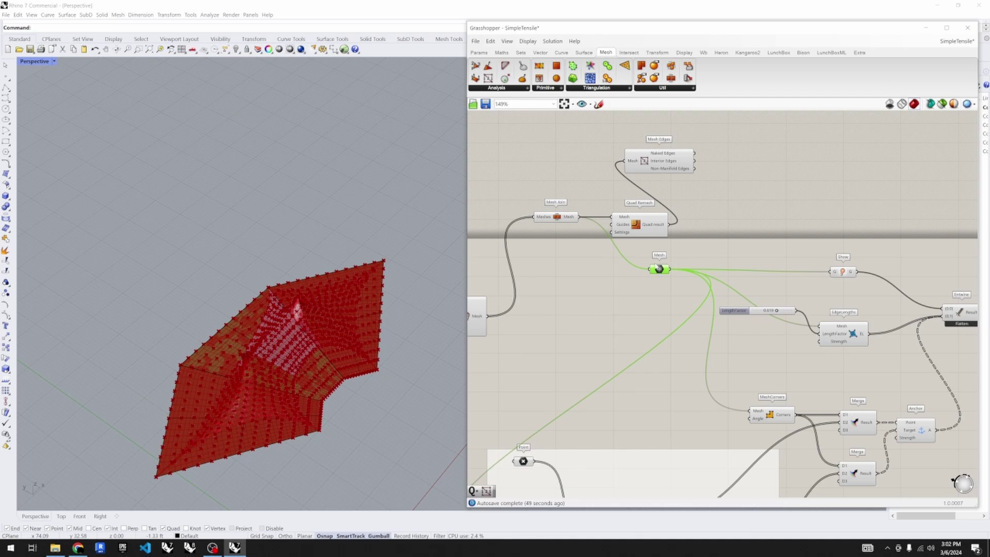
pyautogui.moveTo(668, 226); pyautogui.dragTo(649, 270)
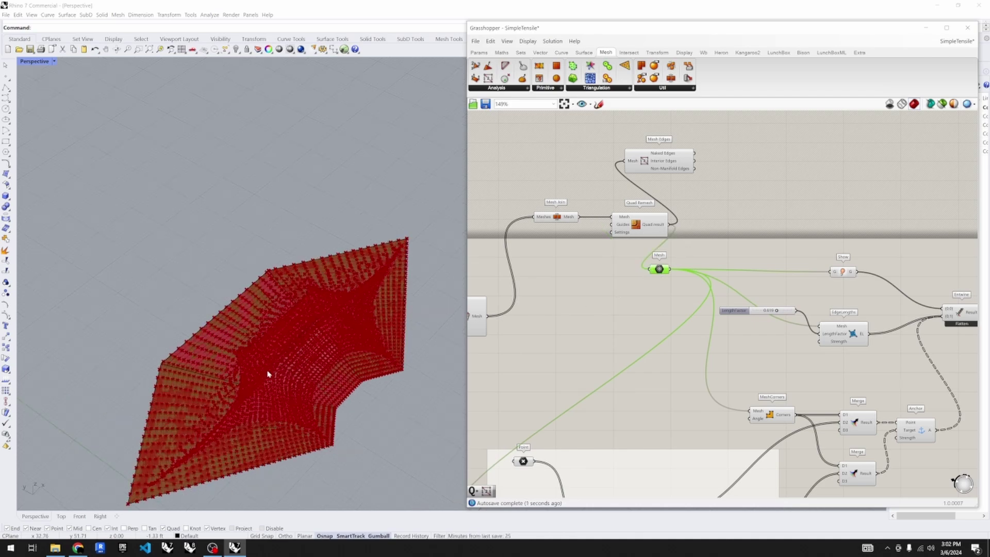
pyautogui.moveTo(395, 440)
pyautogui.mouseDown(button='right')
pyautogui.moveTo(397, 405)
pyautogui.moveTo(343, 406)
pyautogui.moveTo(395, 432)
pyautogui.mouseUp(button='right')
pyautogui.scroll(3, 301, 338)
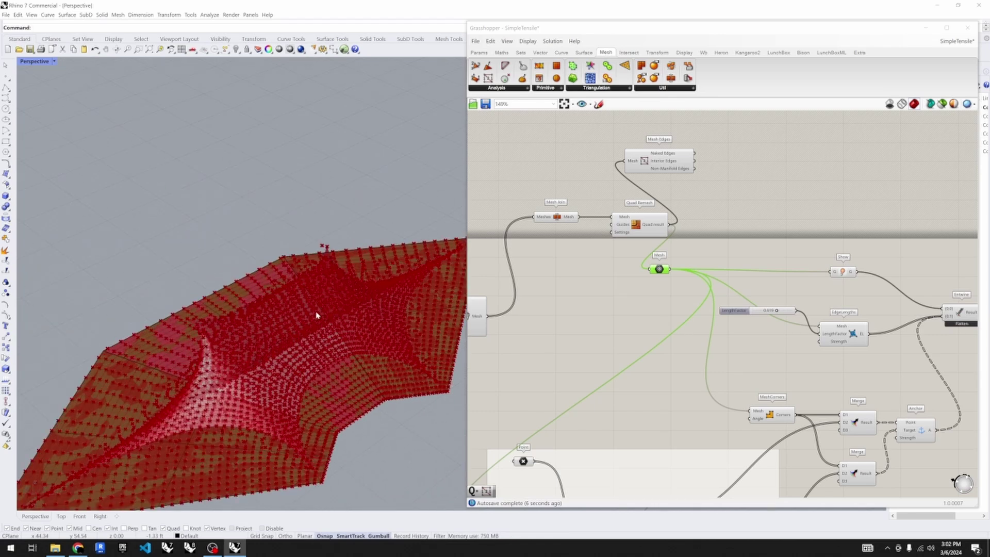
# - Shift Mesh Join, Quad Remesh and Mesh Edges together toward Mesh Surface and turn off their preview
pyautogui.scroll(-2, 656, 285)
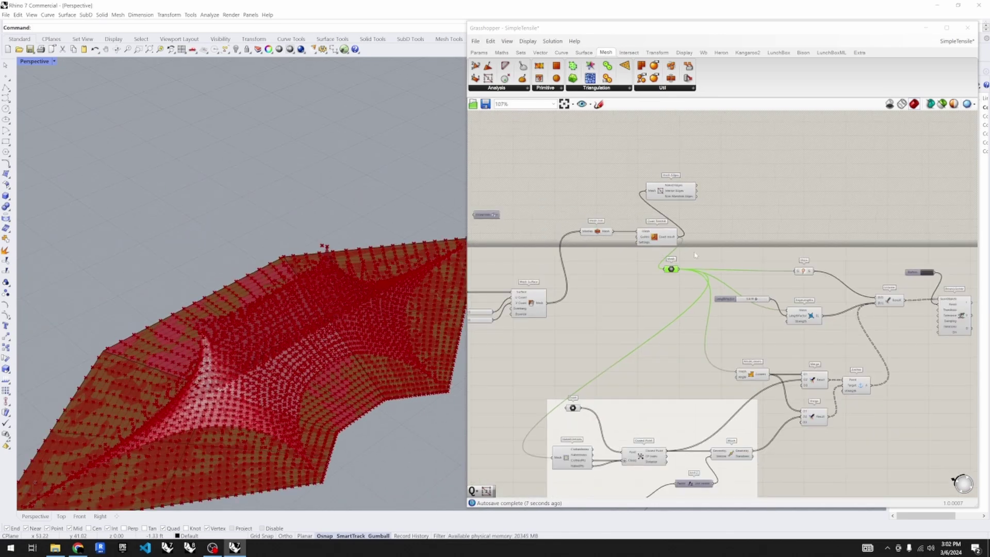
pyautogui.moveTo(695, 254); pyautogui.dragTo(582, 190)
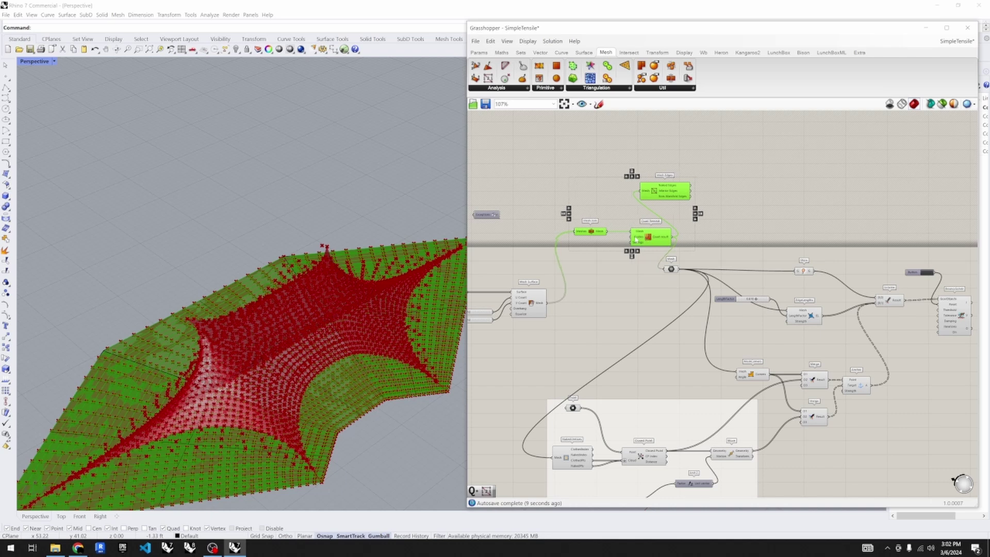
pyautogui.moveTo(637, 240); pyautogui.dragTo(544, 192)
pyautogui.click(677, 258)
pyautogui.middleClick(545, 193)
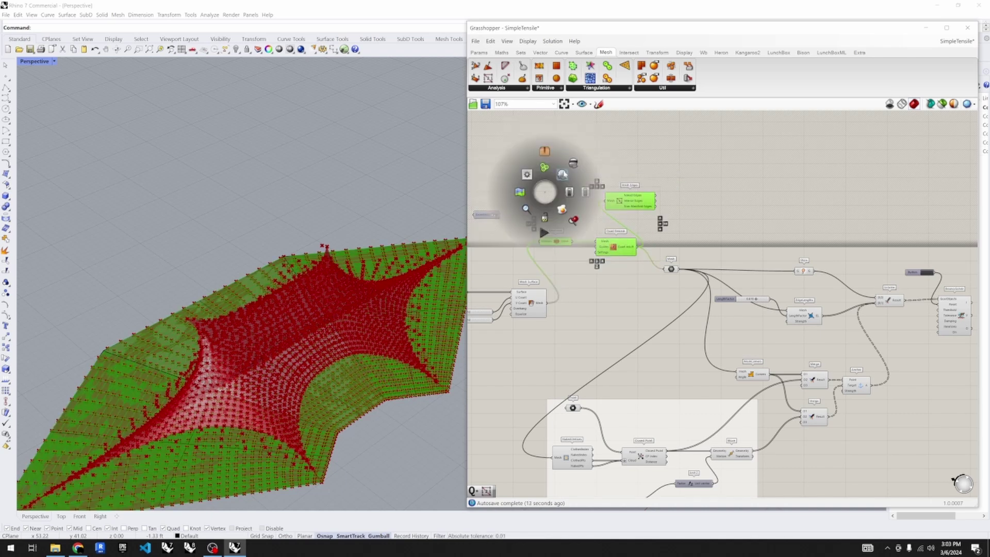
pyautogui.click(544, 151)
pyautogui.click(768, 296)
# - Reset the solver so the membrane runs from the quad-remeshed mesh
pyautogui.scroll(-3, 768, 295)
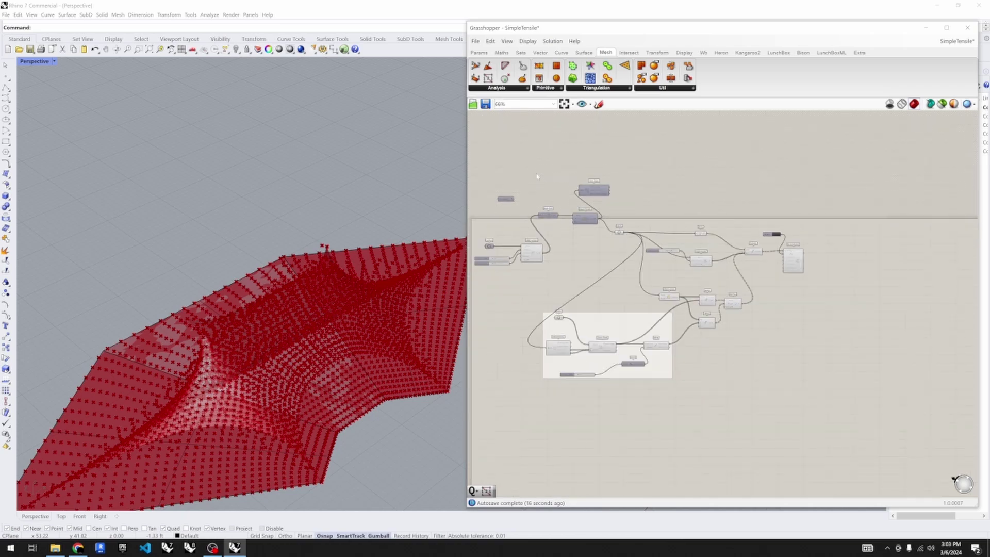
pyautogui.scroll(3, 767, 295)
pyautogui.click(781, 199)
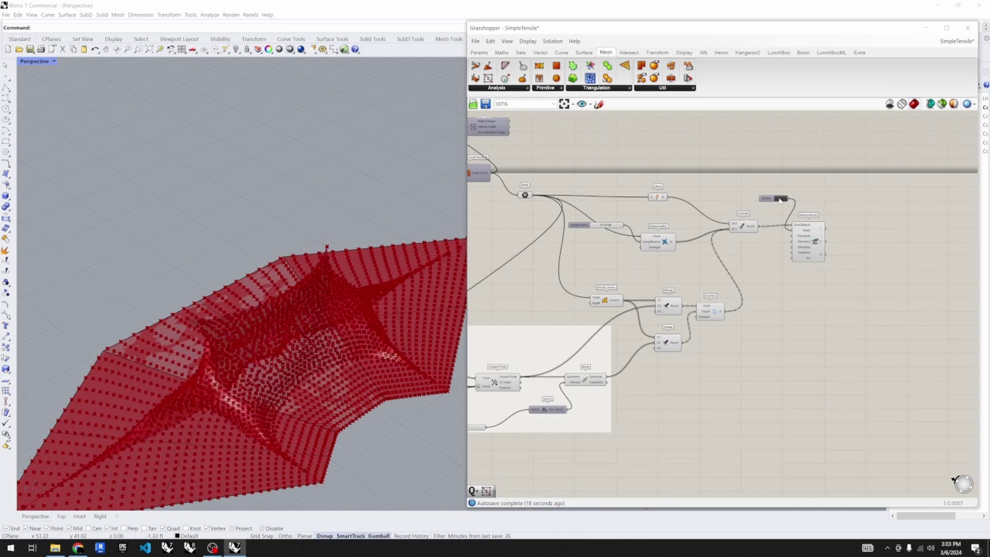
# - Turn off the preview of the grouped Point, NakedVertices, Closest Point, Move, Unit Z and Number Slider components
pyautogui.scroll(-1, 648, 277)
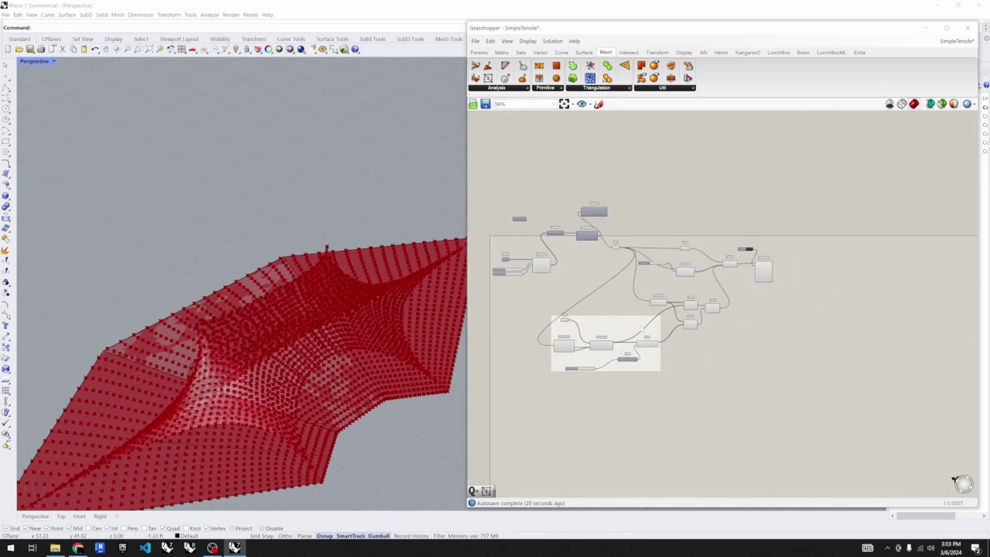
pyautogui.scroll(3, 648, 277)
pyautogui.moveTo(689, 267); pyautogui.dragTo(612, 247)
pyautogui.press('space')
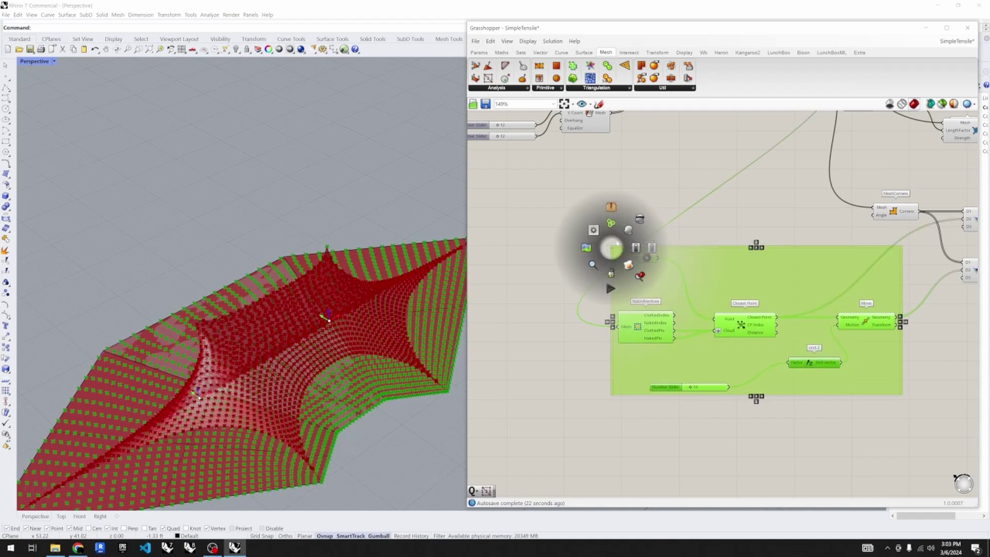
pyautogui.click(631, 231)
pyautogui.moveTo(394, 324); pyautogui.dragTo(195, 481, button='right')
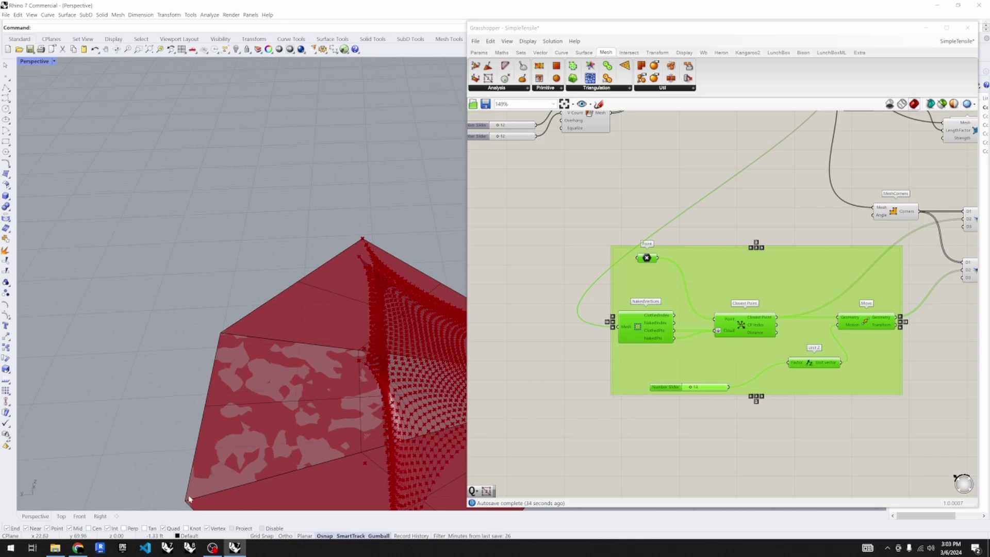
# - Highlight the MeshCorners points in the model and check the description of its Angle input
pyautogui.scroll(-5, 616, 305)
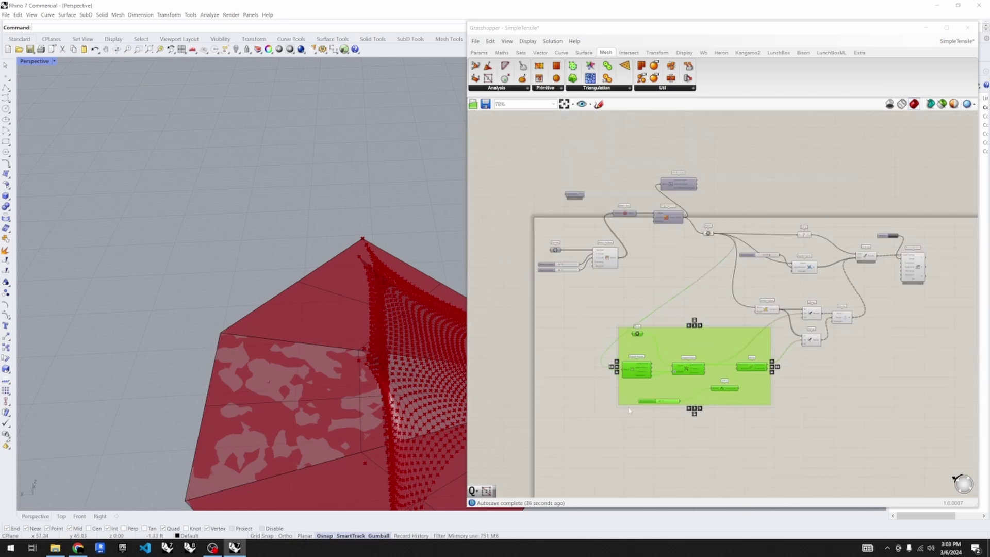
pyautogui.scroll(4, 769, 359)
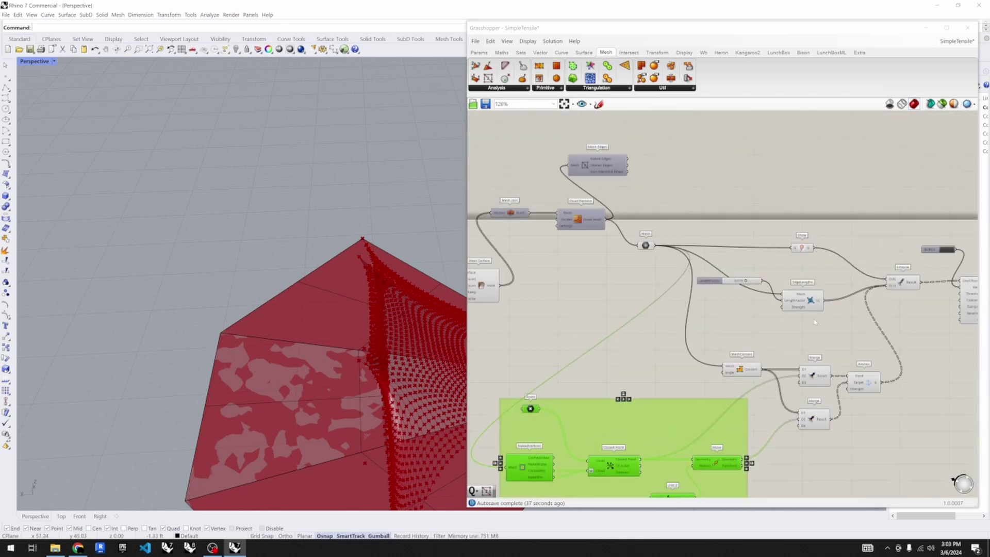
pyautogui.click(746, 372)
pyautogui.scroll(-3, 204, 317)
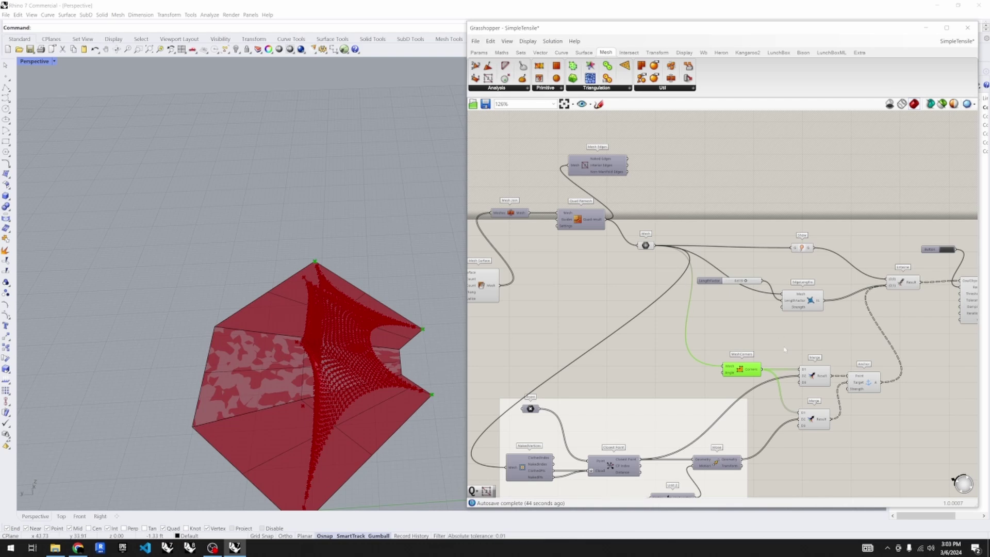
pyautogui.scroll(3, 725, 372)
pyautogui.moveTo(728, 370)
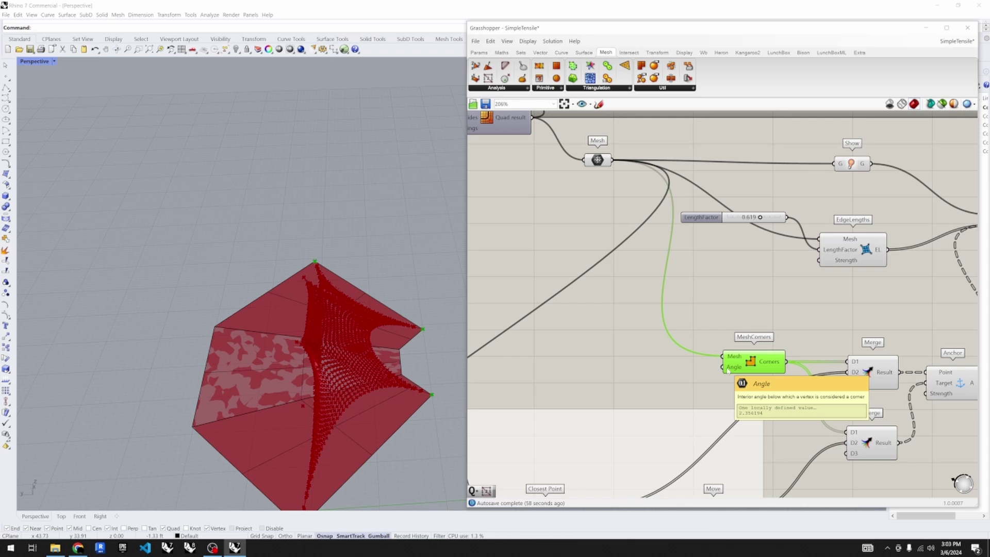
pyautogui.scroll(-2, 729, 334)
pyautogui.scroll(1, 583, 196)
# - Turn on the preview of Mesh Edges to display the quad-remeshed edges in the model
pyautogui.click(559, 173)
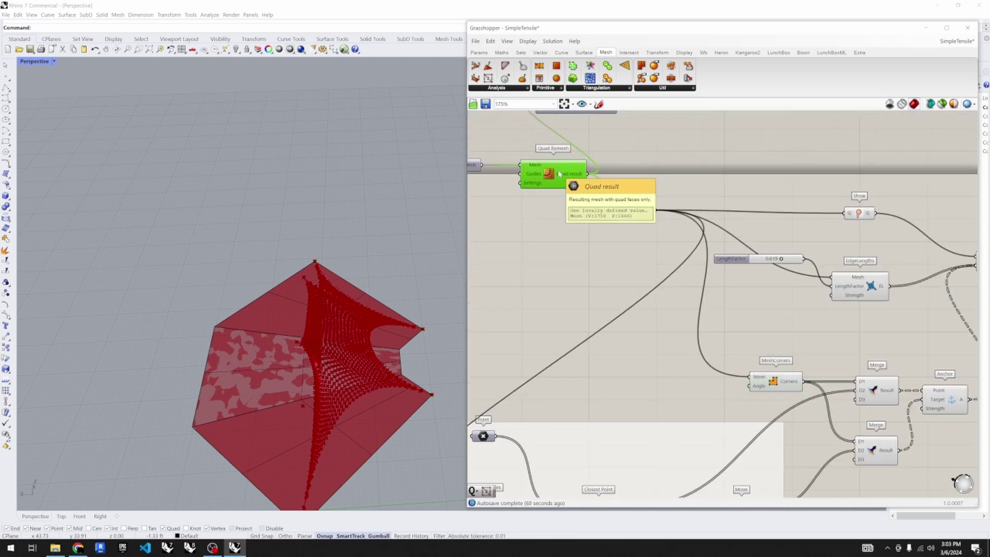
pyautogui.scroll(-2, 604, 235)
pyautogui.click(578, 137)
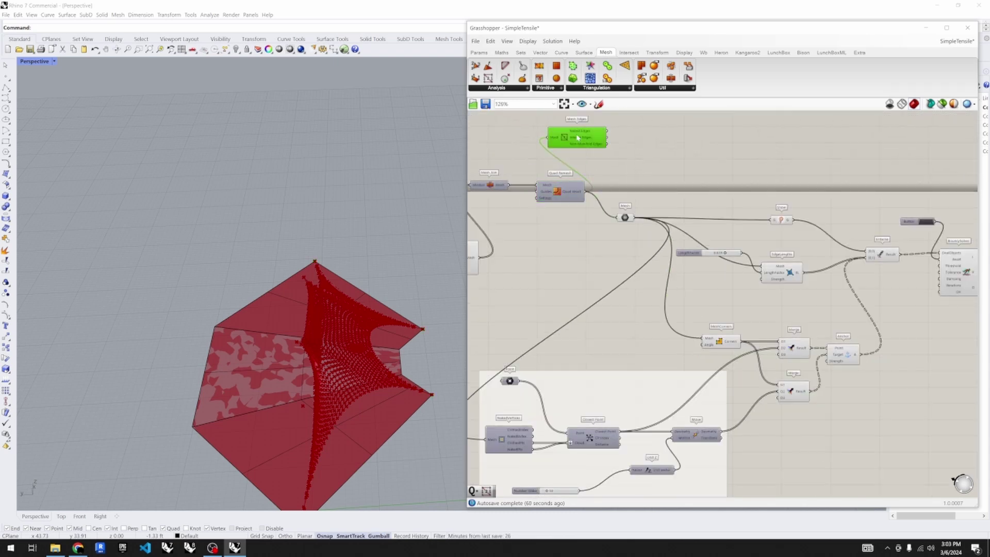
pyautogui.middleClick(578, 136)
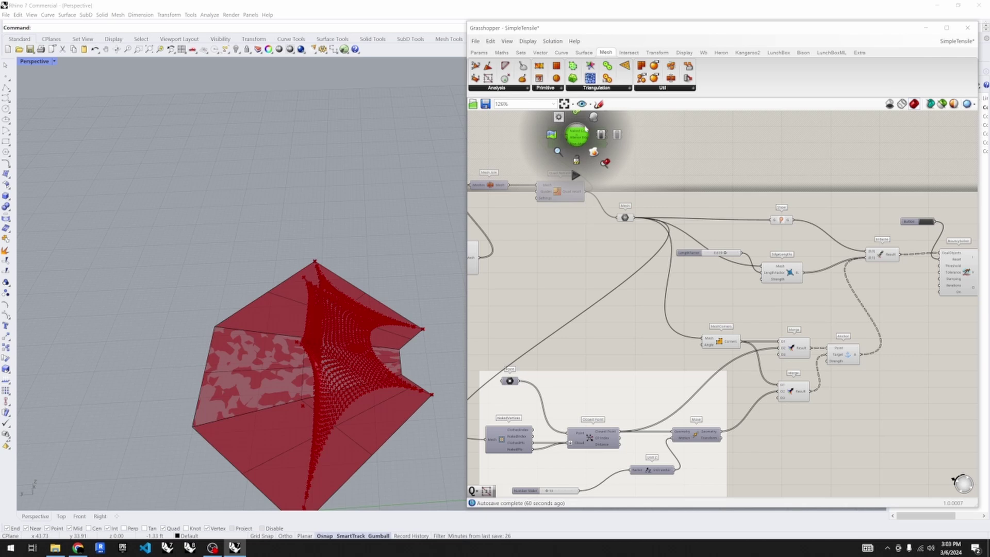
pyautogui.click(593, 118)
pyautogui.scroll(3, 187, 437)
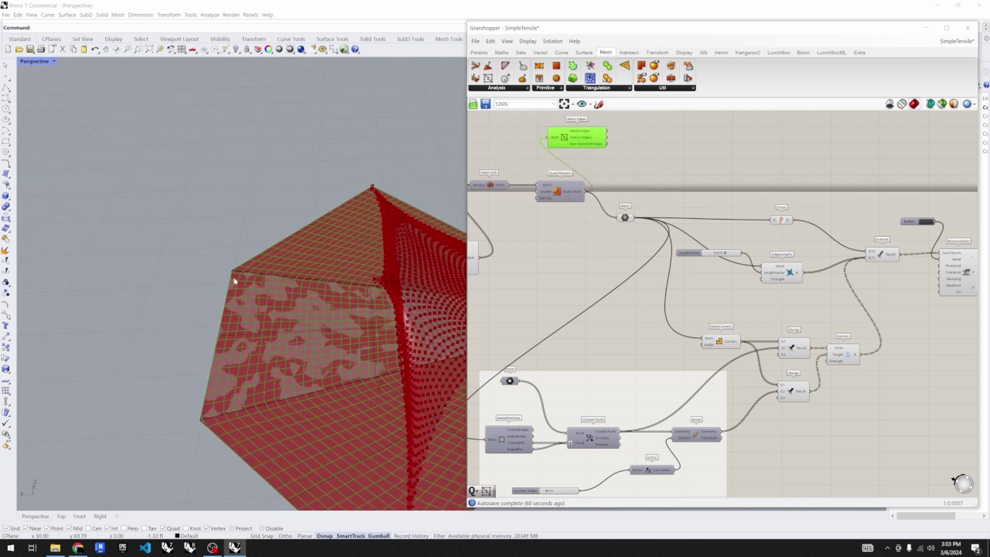
# - Examine the remeshed edges near the mesh's corners and seams, up close and in overview
pyautogui.scroll(-4, 576, 323)
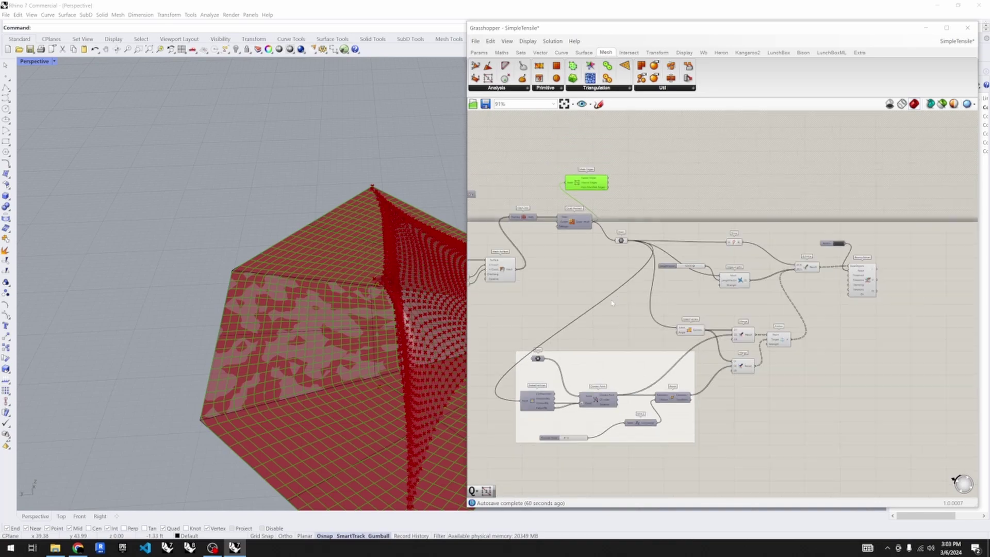
pyautogui.scroll(3, 583, 302)
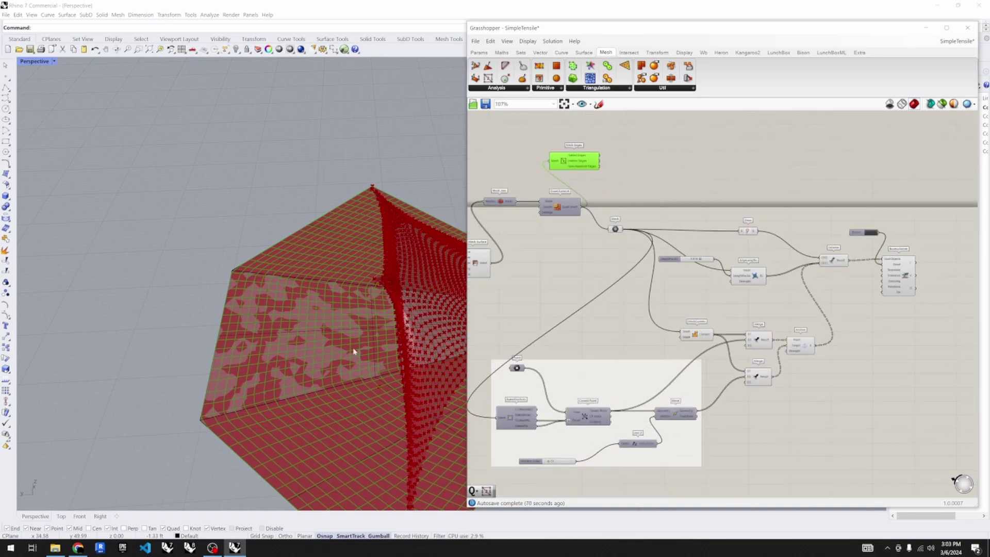
pyautogui.scroll(-3, 576, 293)
pyautogui.scroll(2, 464, 280)
pyautogui.scroll(2, 463, 280)
pyautogui.scroll(-3, 649, 293)
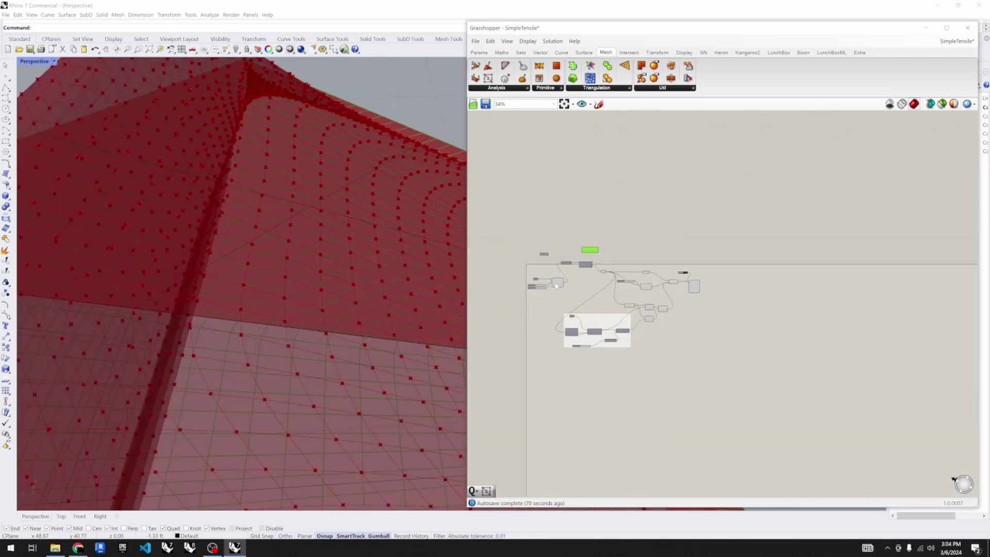
pyautogui.scroll(-3, 261, 327)
pyautogui.scroll(-5, 260, 327)
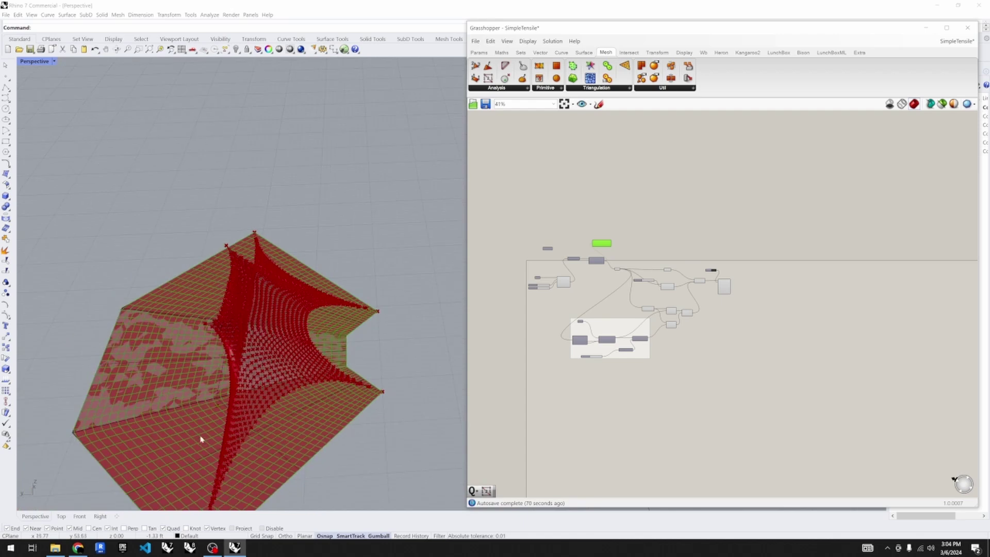
# - Set the Mesh Surface U Count slider to 14 and check the solver's reaction in the model
pyautogui.scroll(8, 580, 314)
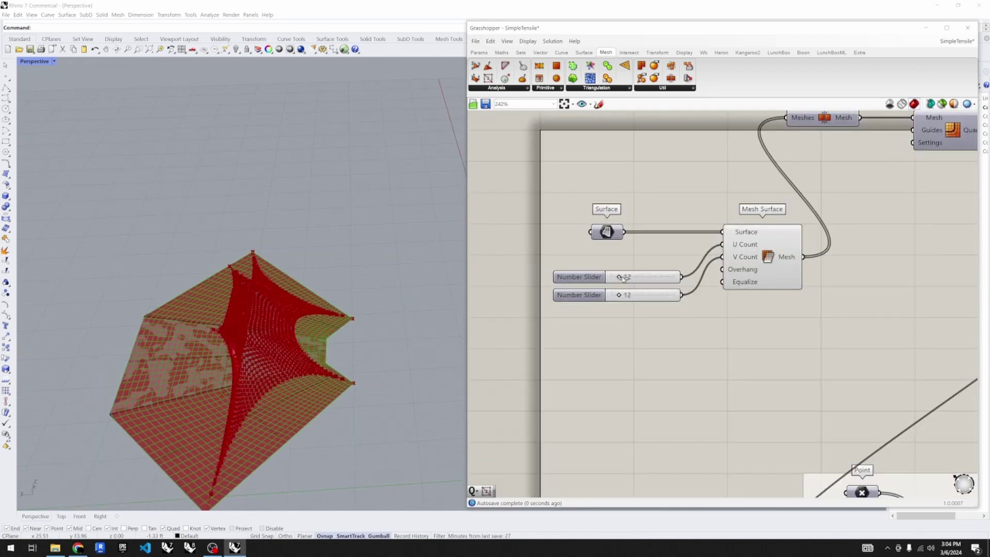
pyautogui.moveTo(621, 278); pyautogui.dragTo(620, 279)
pyautogui.scroll(-2, 601, 376)
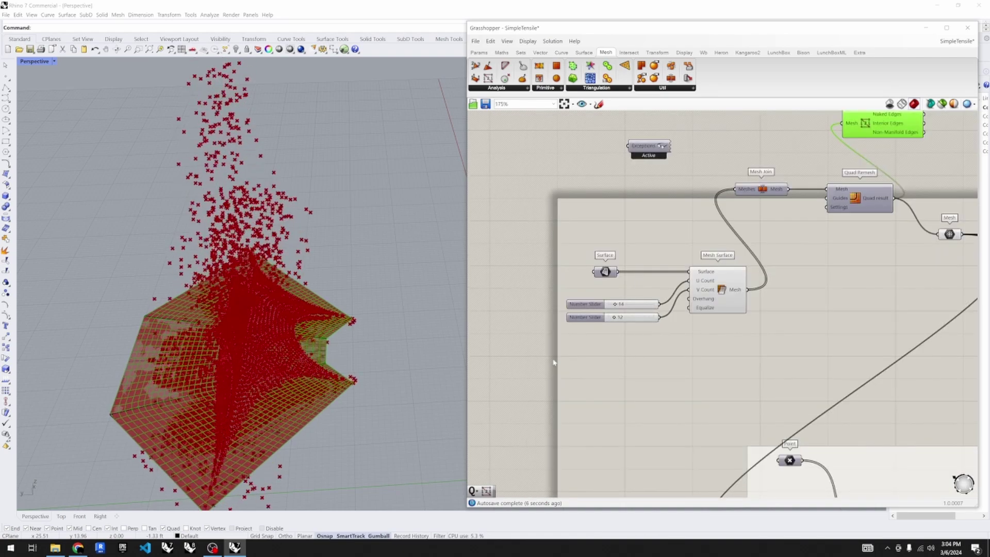
pyautogui.scroll(-1, 554, 362)
pyautogui.scroll(-5, 223, 353)
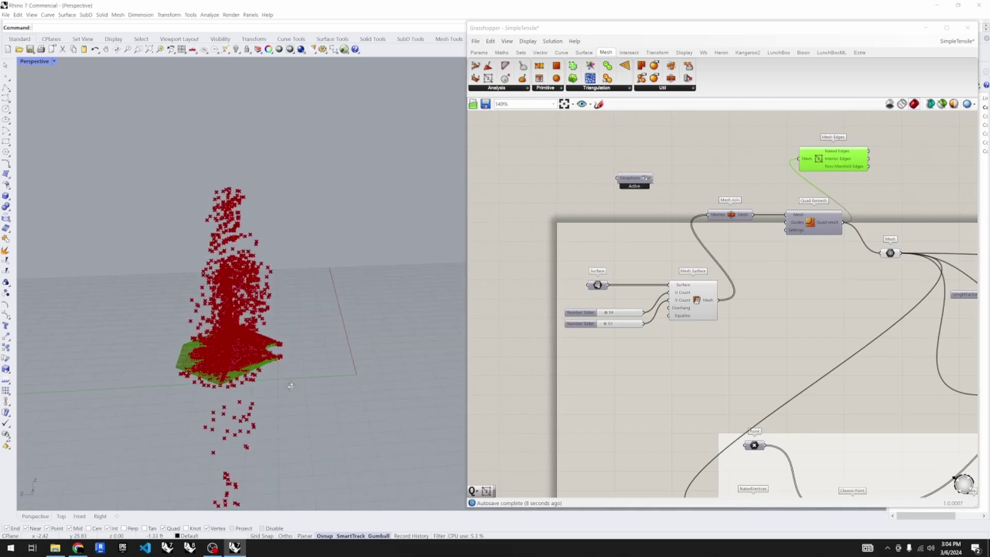
pyautogui.moveTo(291, 385); pyautogui.dragTo(323, 372, button='right')
pyautogui.scroll(-1, 627, 367)
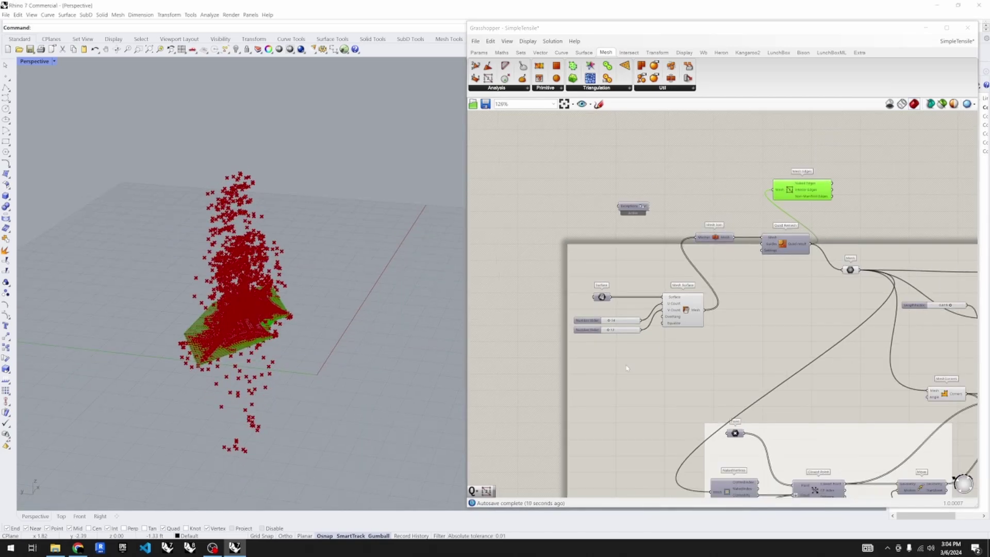
# - Reset the solver after the U Count change and check the rebuilt membrane
pyautogui.scroll(-7, 627, 368)
pyautogui.scroll(6, 774, 330)
pyautogui.click(800, 344)
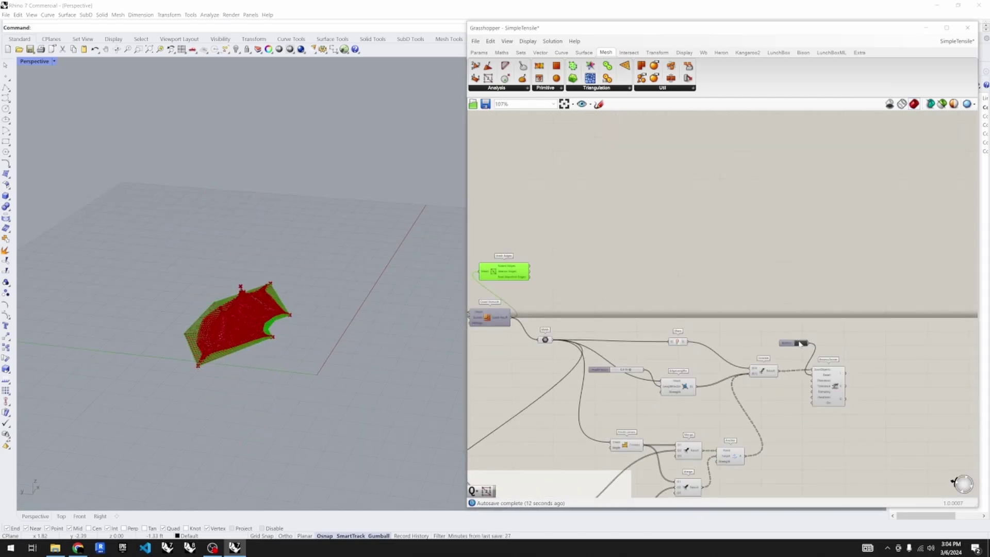
pyautogui.scroll(3, 265, 356)
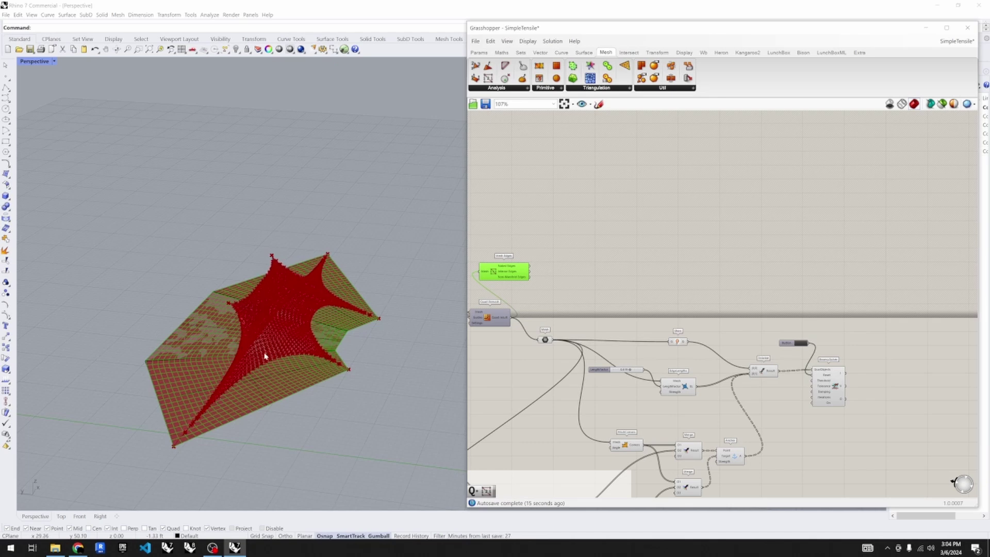
pyautogui.scroll(-2, 676, 311)
# - Add a number slider starting at 2.35 and connect it to the Angle input of MeshCorners
pyautogui.scroll(4, 613, 410)
pyautogui.doubleClick(583, 412)
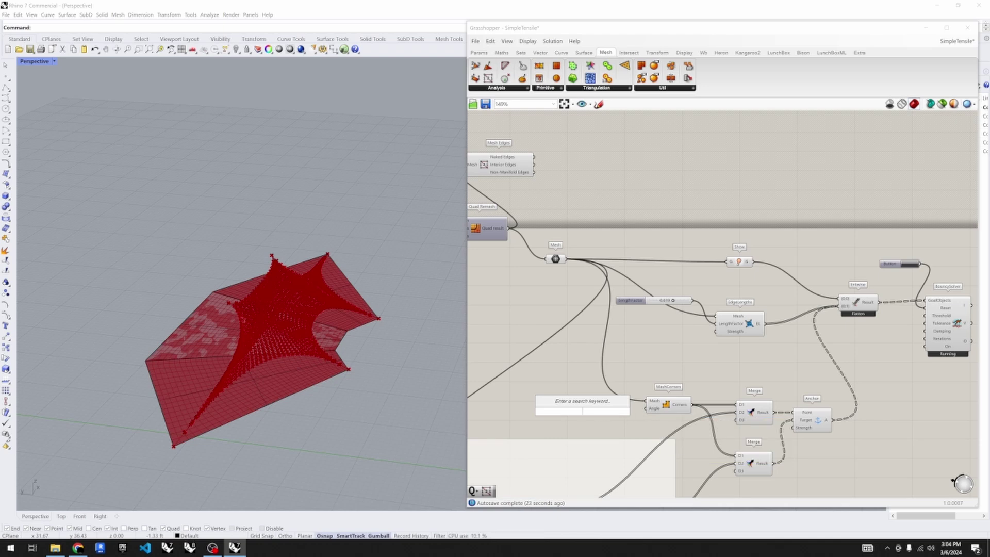
pyautogui.write('2.35')
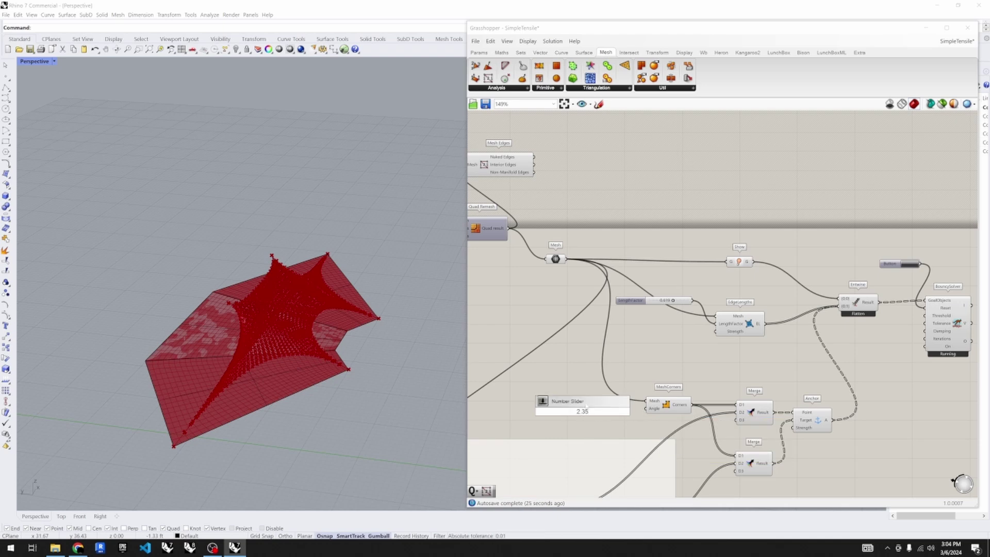
pyautogui.press('Return')
pyautogui.moveTo(621, 411); pyautogui.dragTo(645, 408)
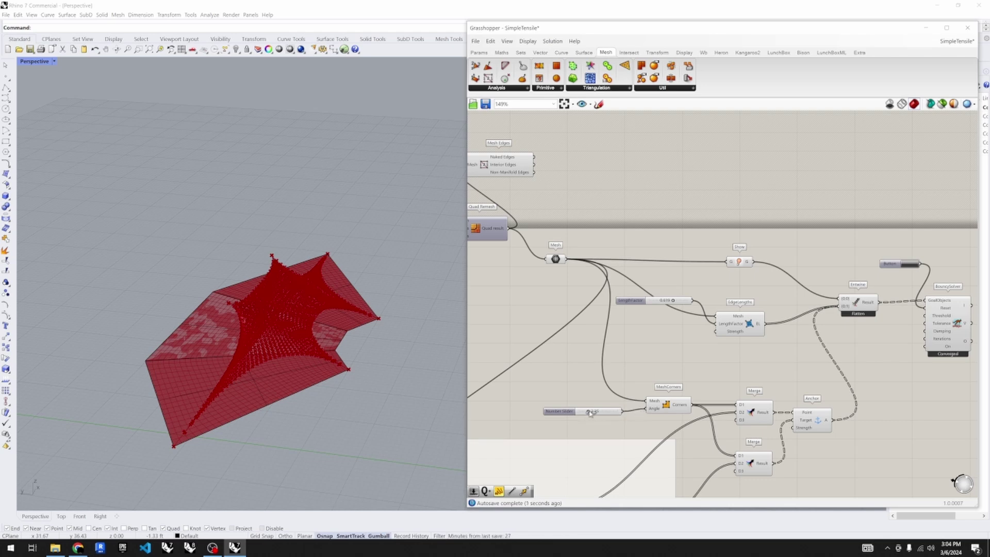
# - Tune the MeshCorners Angle slider to 2.69 and check the detected corner points in the model
pyautogui.moveTo(589, 412); pyautogui.dragTo(587, 412)
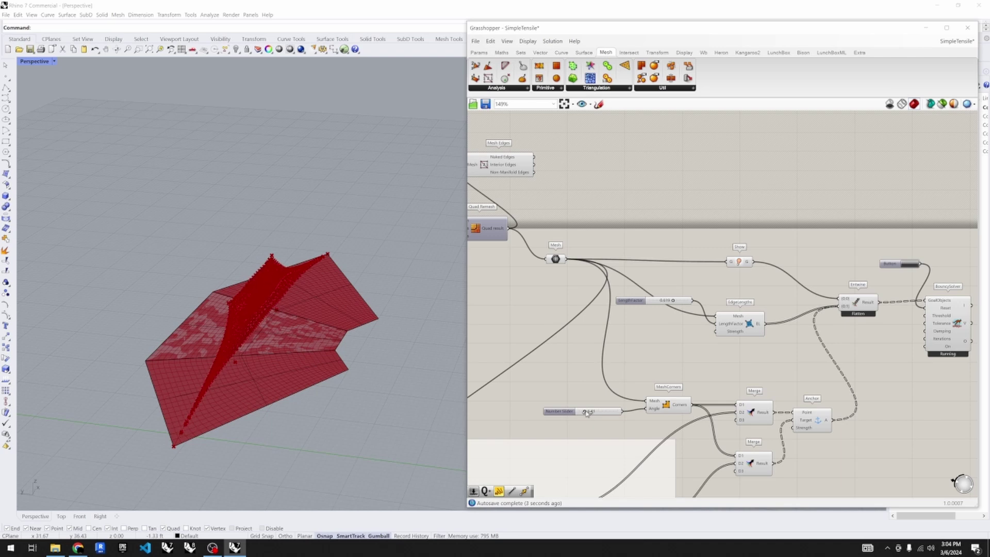
pyautogui.moveTo(588, 413); pyautogui.dragTo(593, 414)
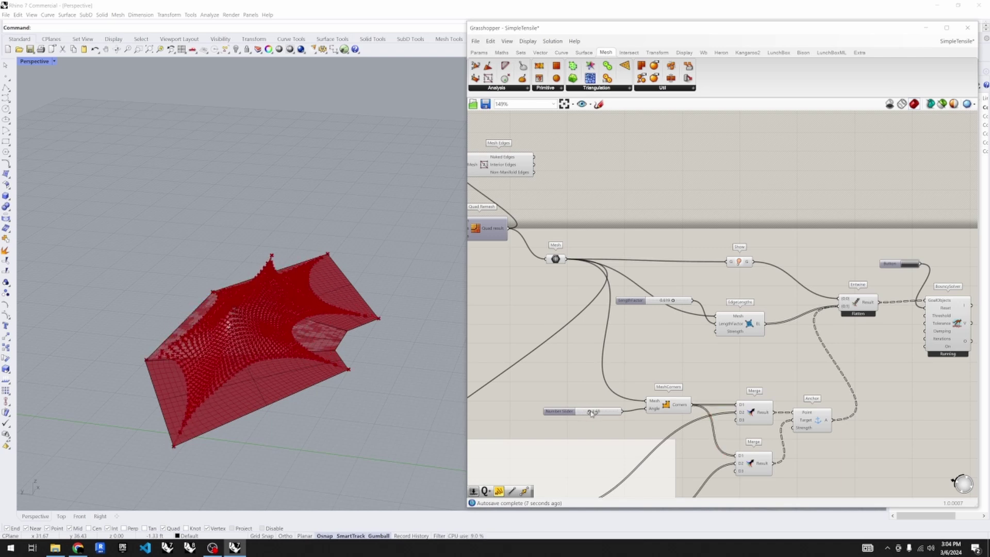
pyautogui.click(671, 405)
pyautogui.moveTo(206, 348); pyautogui.dragTo(278, 425, button='right')
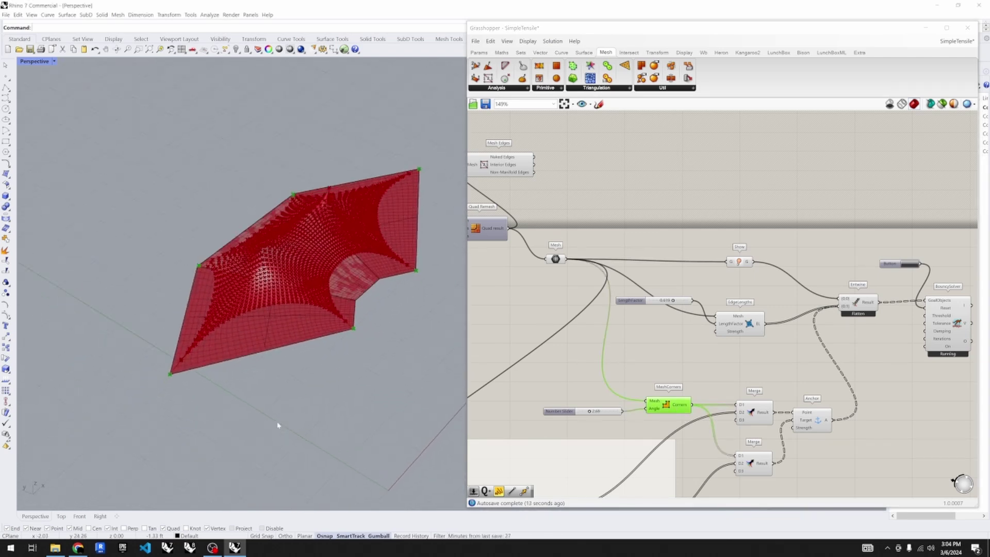
pyautogui.scroll(2, 307, 271)
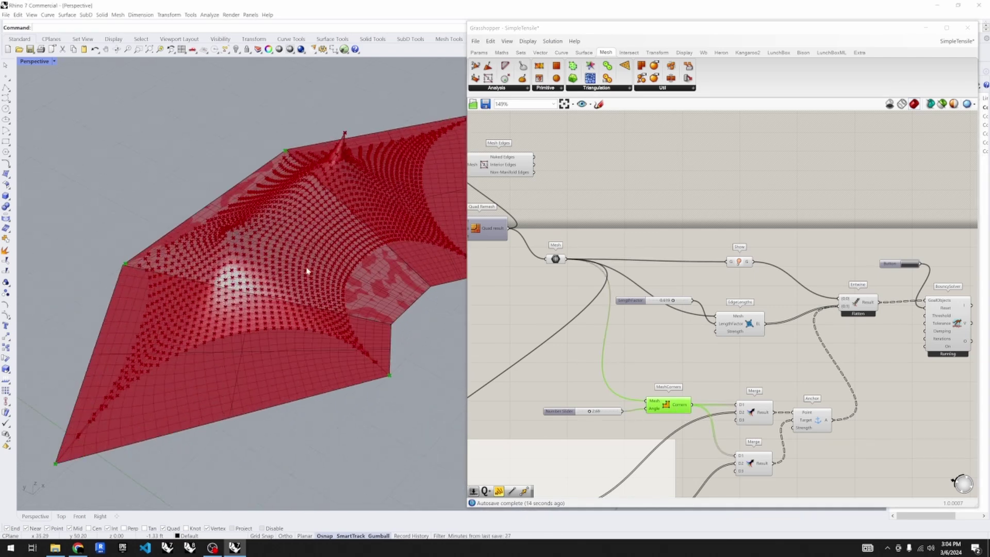
# - Add a List Item component and feed its List input from the BouncySolver O output
pyautogui.click(521, 328)
pyautogui.scroll(-3, 530, 304)
pyautogui.scroll(2, 842, 315)
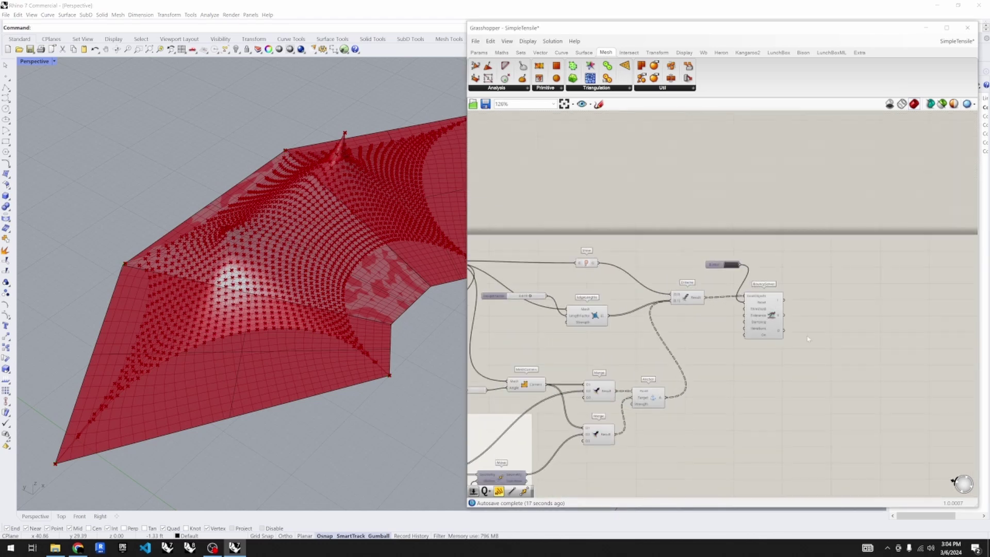
pyautogui.scroll(2, 800, 332)
pyautogui.moveTo(728, 325)
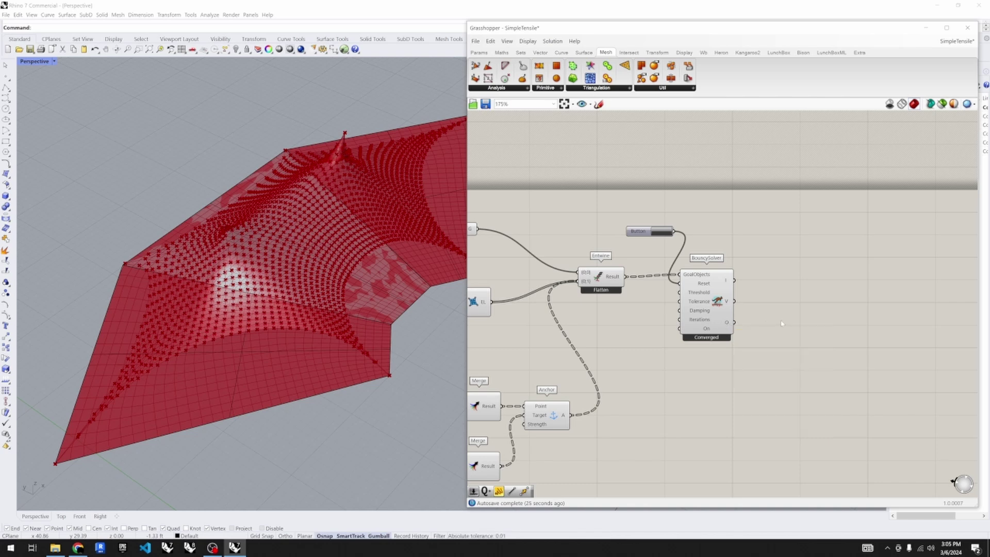
pyautogui.doubleClick(794, 343)
pyautogui.write('list')
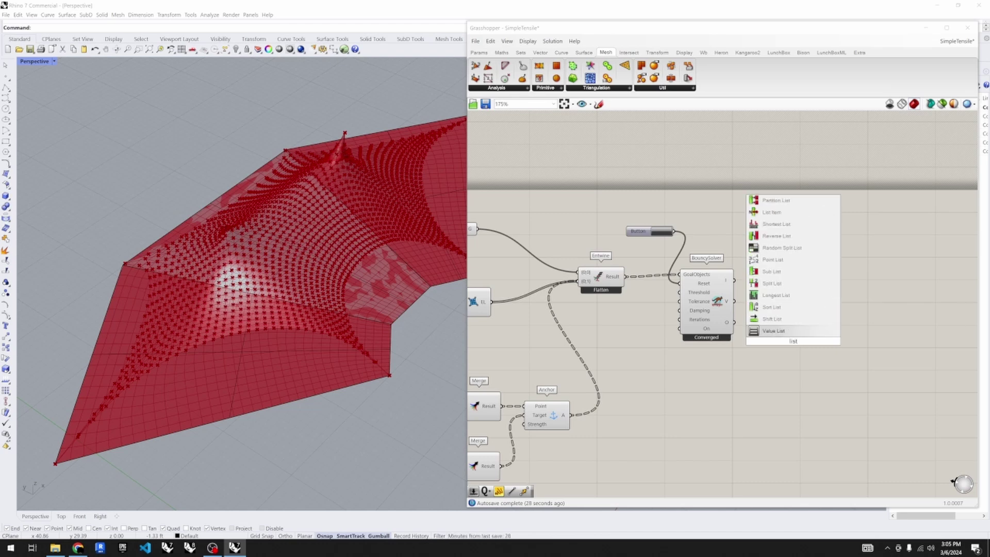
pyautogui.click(779, 214)
pyautogui.moveTo(739, 329); pyautogui.dragTo(785, 330)
# - Add a Mesh parameter after List Item and connect the extracted item to it
pyautogui.moveTo(456, 336); pyautogui.dragTo(363, 388, button='right')
pyautogui.doubleClick(868, 340)
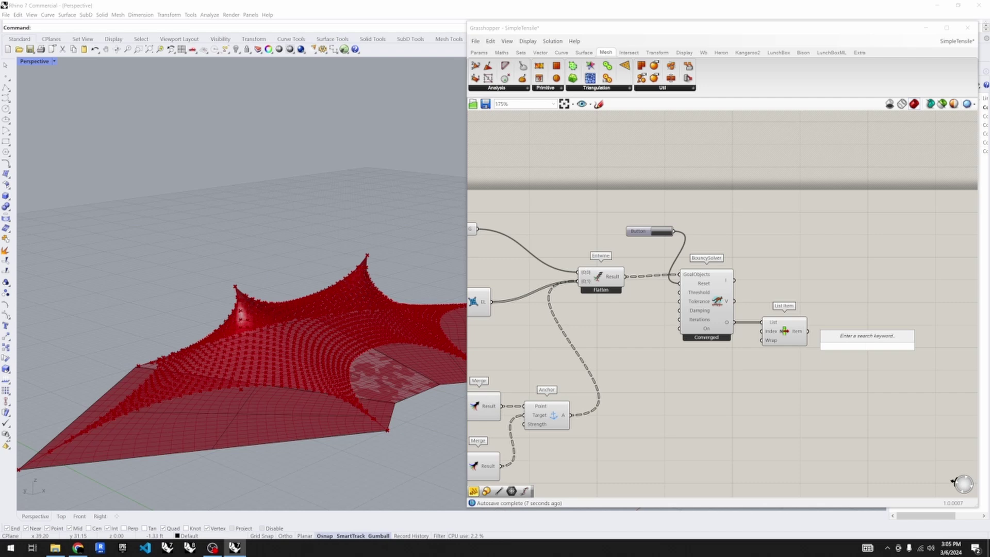
pyautogui.write('mesh')
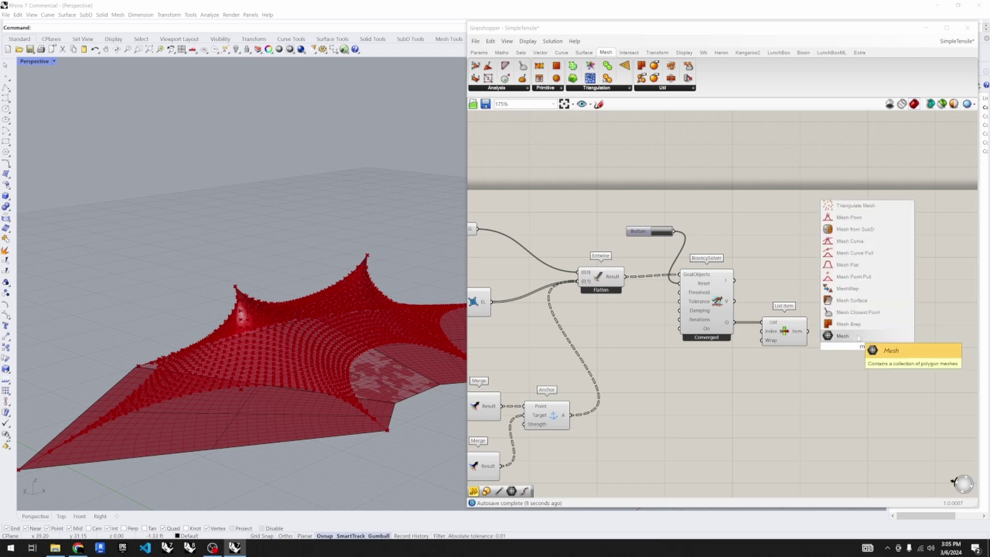
pyautogui.press('Return')
pyautogui.moveTo(808, 331); pyautogui.dragTo(845, 331)
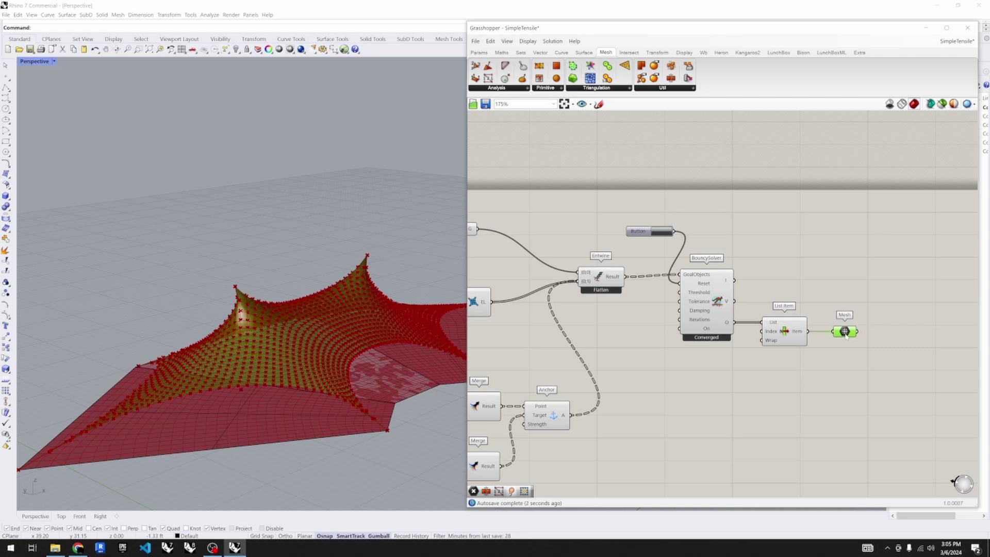
# - Turn off the preview of the BouncySolver component and view the smooth membrane mesh
pyautogui.click(805, 364)
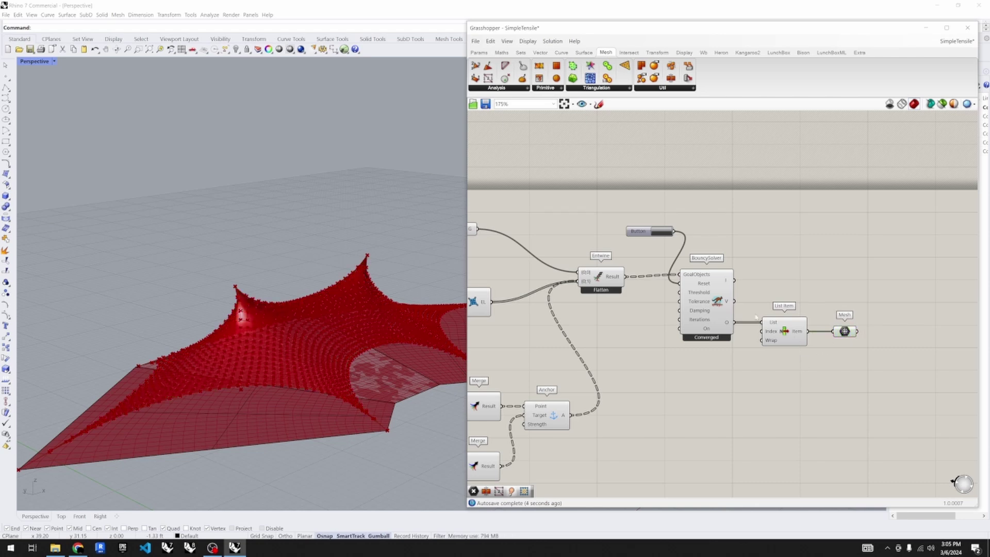
pyautogui.click(701, 313)
pyautogui.middleClick(699, 311)
pyautogui.click(726, 284)
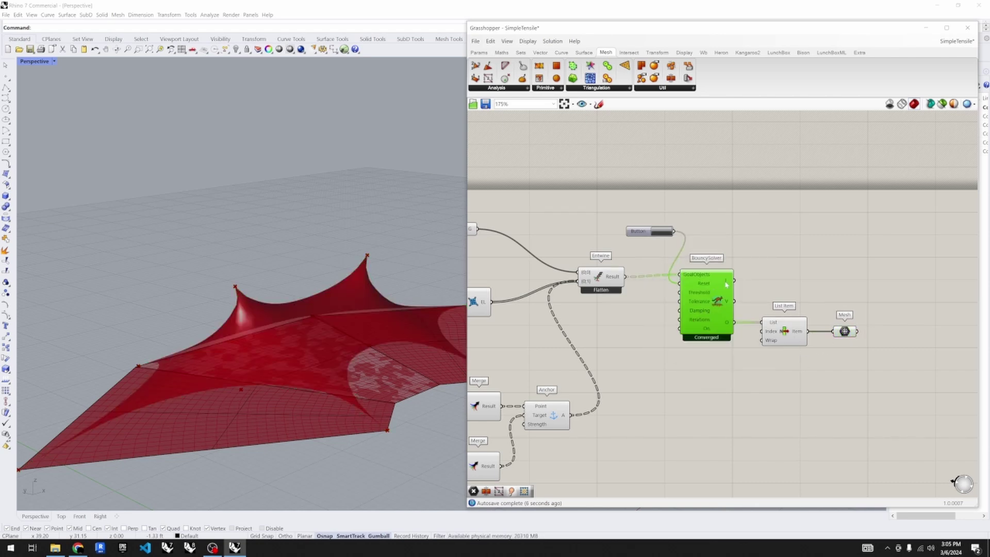
pyautogui.moveTo(205, 460); pyautogui.dragTo(273, 495, button='right')
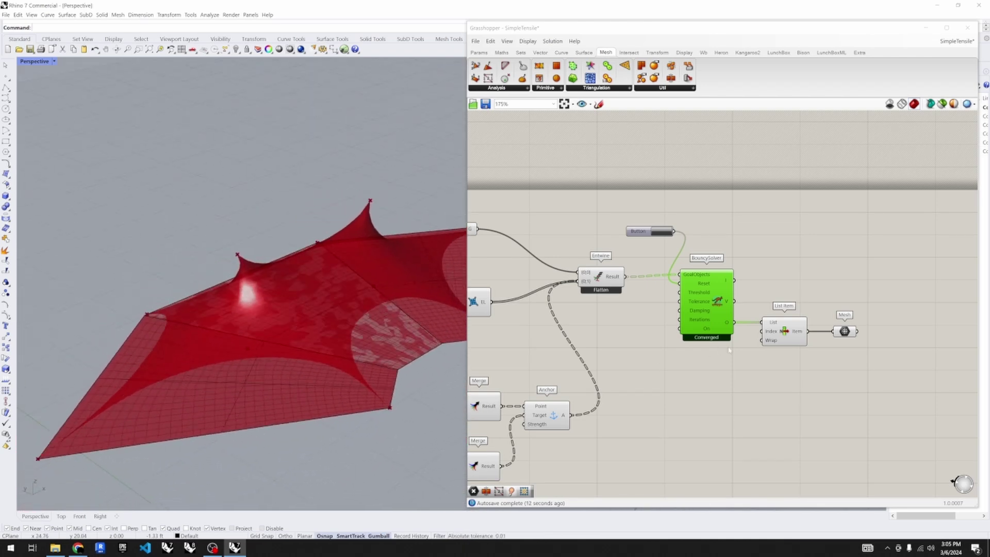
# - Turn off the preview of the Surface parameter and the Mesh Surface component with its count sliders
pyautogui.scroll(-4, 730, 350)
pyautogui.scroll(3, 588, 286)
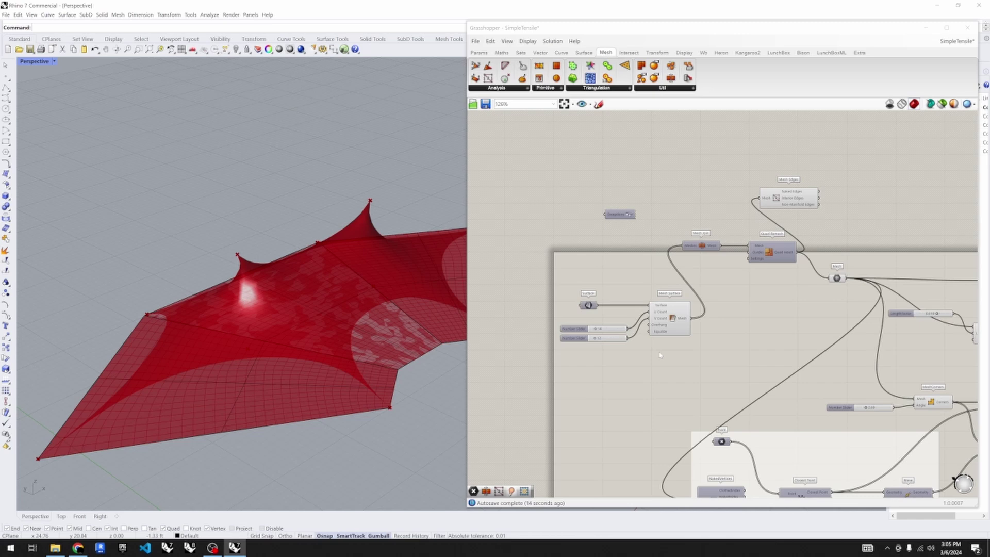
pyautogui.moveTo(588, 286); pyautogui.dragTo(558, 282)
pyautogui.middleClick(578, 283)
pyautogui.click(607, 257)
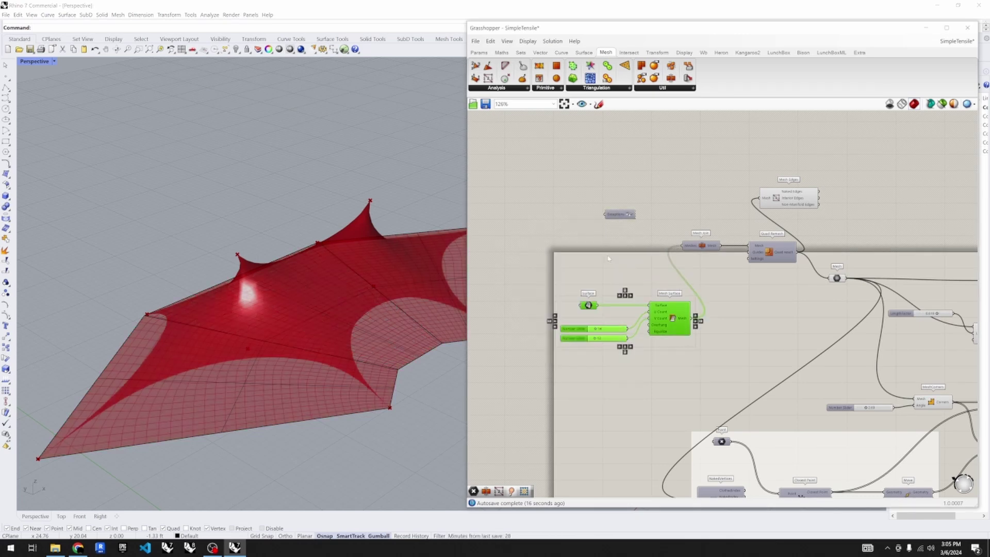
# - Turn off the preview of the Mesh parameter that follows Quad Remesh
pyautogui.scroll(-2, 572, 351)
pyautogui.scroll(2, 705, 290)
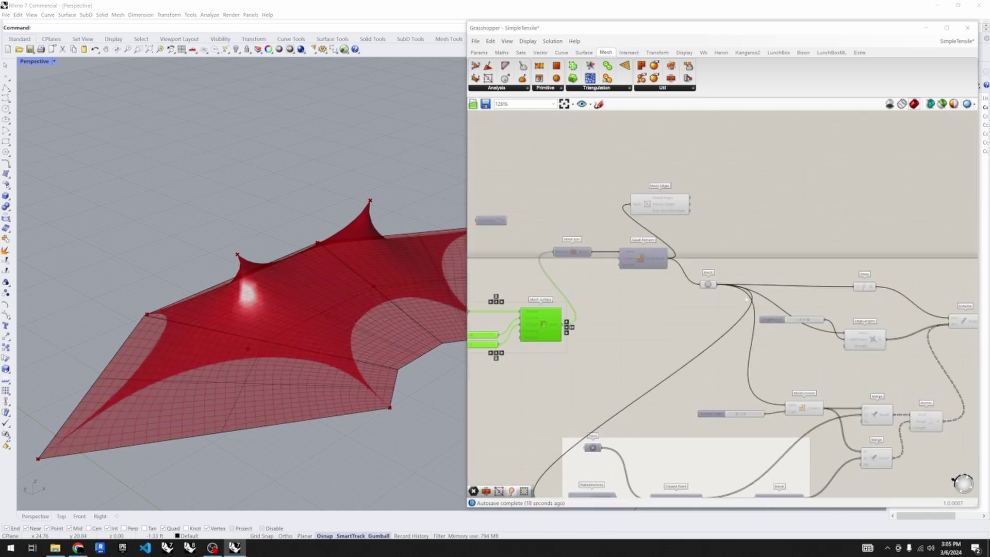
pyautogui.click(707, 285)
pyautogui.middleClick(708, 284)
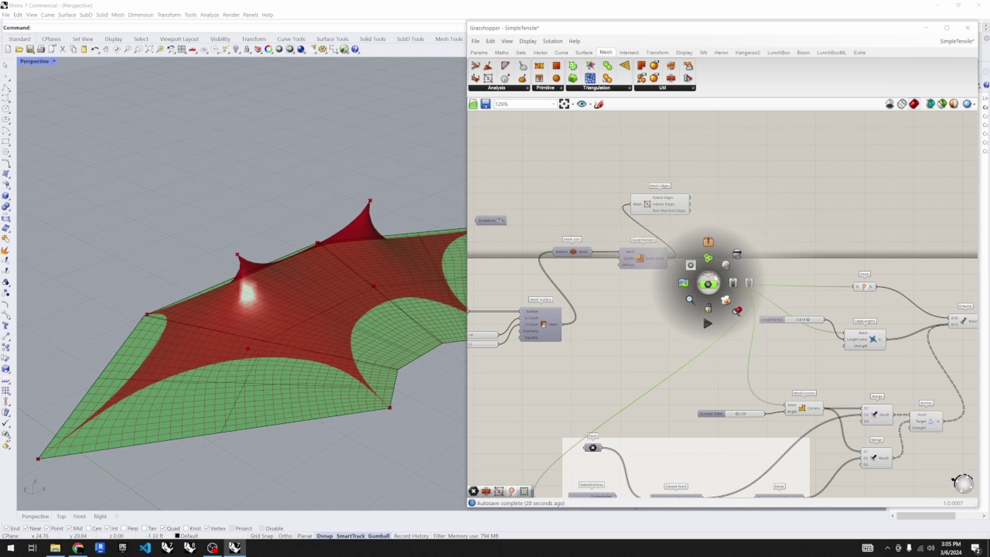
pyautogui.click(736, 254)
pyautogui.moveTo(405, 395); pyautogui.dragTo(374, 405, button='right')
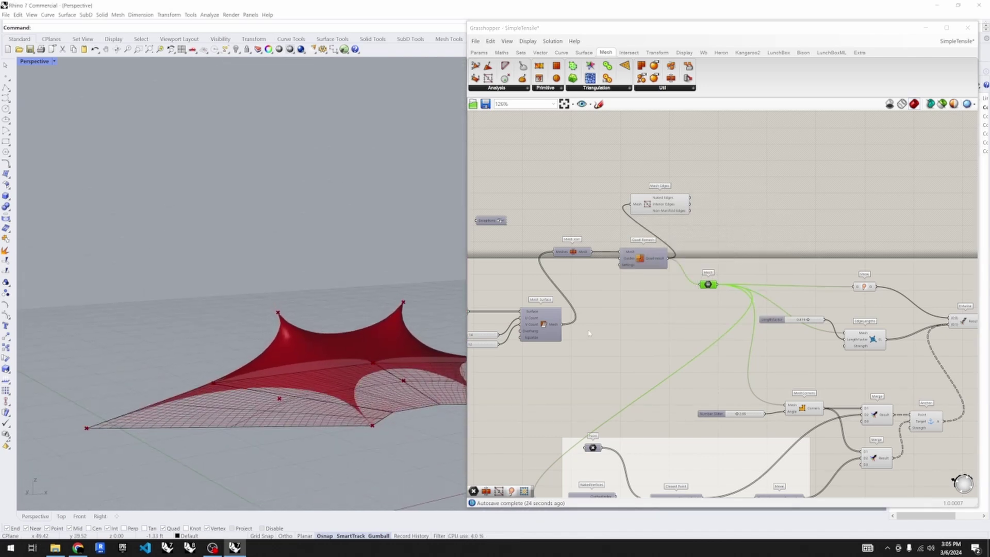
# - Line up the Mesh parameter with the Quad Remesh output on the canvas
pyautogui.scroll(3, 675, 318)
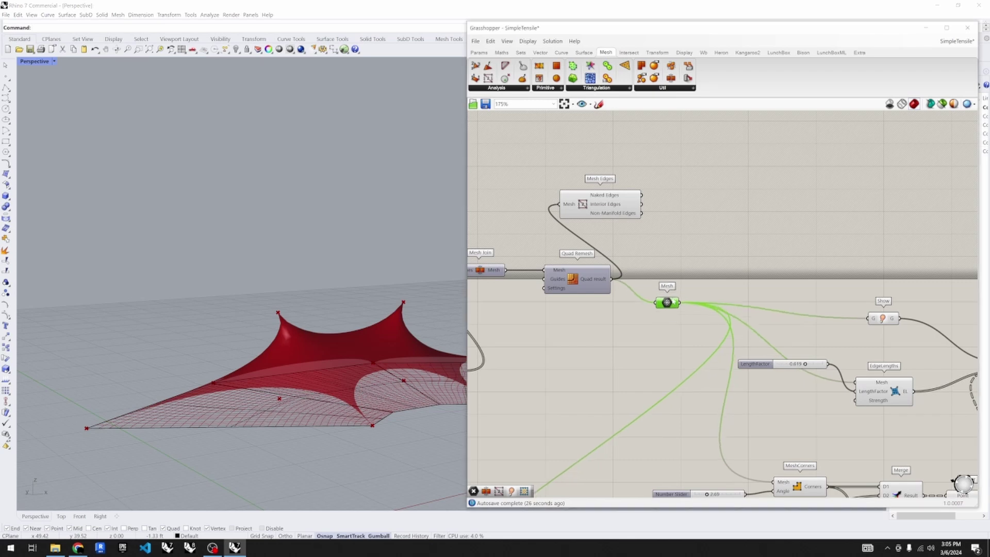
pyautogui.moveTo(667, 303); pyautogui.dragTo(670, 279)
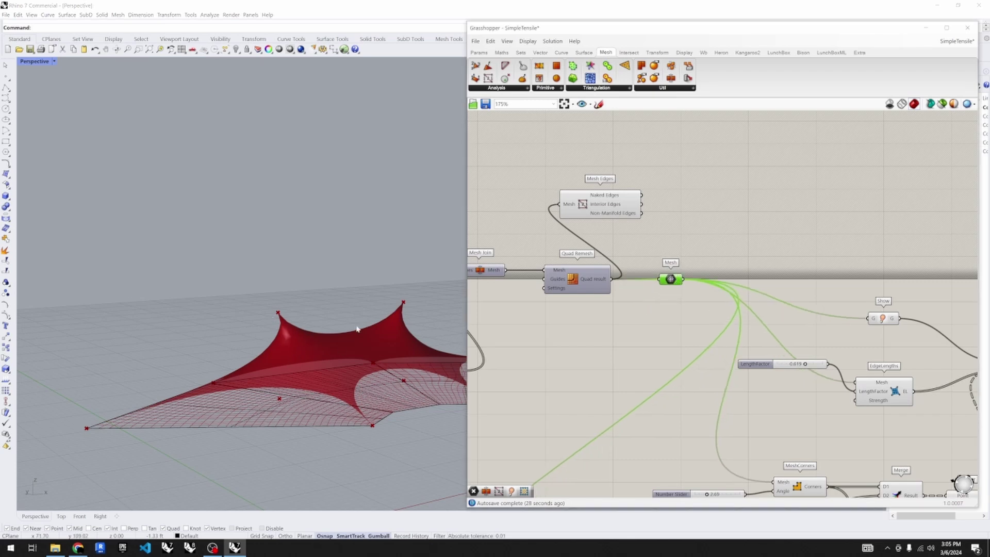
# - Set the LengthFactor slider of EdgeLengths to 0.842 and check the relaxed membrane from several angles
pyautogui.moveTo(354, 349); pyautogui.dragTo(377, 406, button='right')
pyautogui.scroll(-2, 727, 345)
pyautogui.scroll(4, 727, 344)
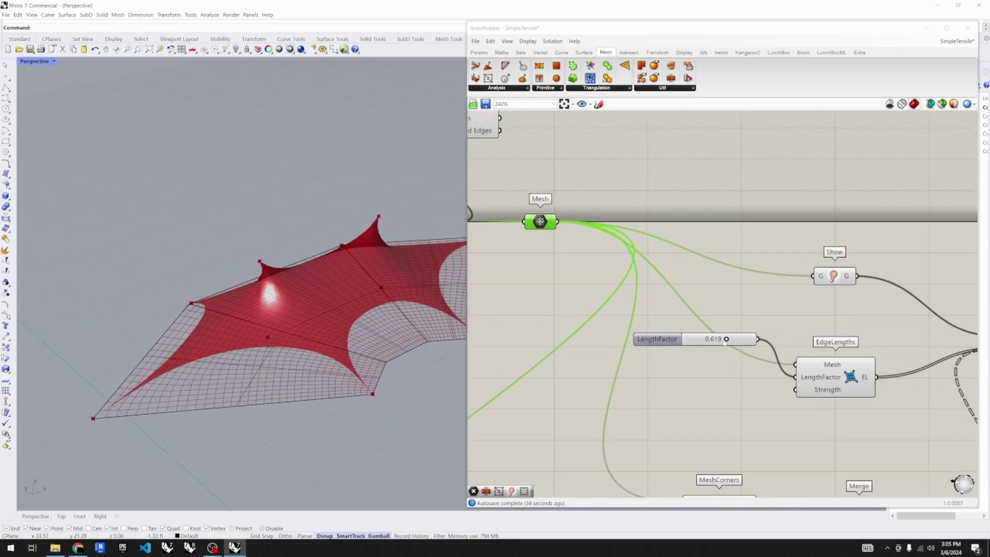
pyautogui.moveTo(728, 341); pyautogui.dragTo(740, 343)
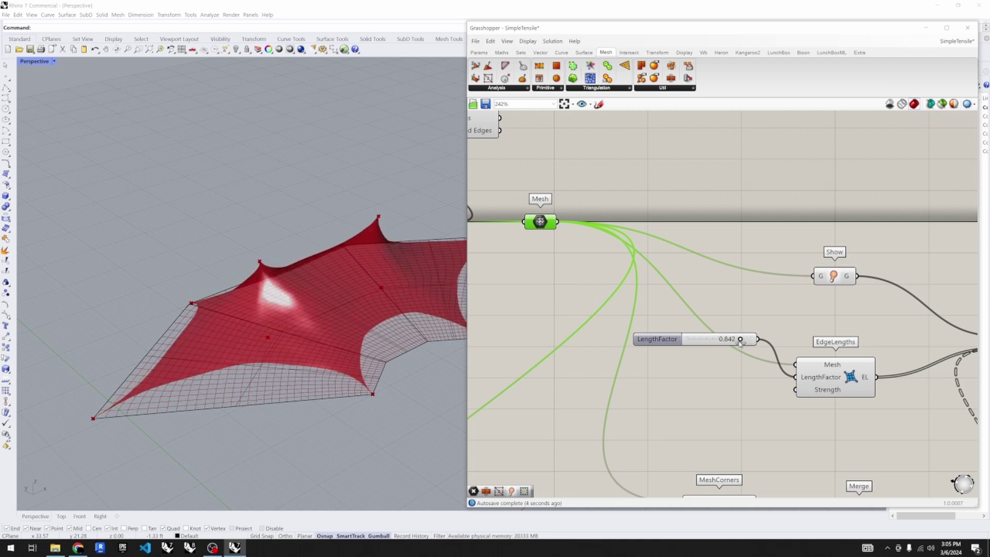
pyautogui.moveTo(356, 433); pyautogui.dragTo(344, 387, button='right')
# - Select the Point parameter feeding Closest Point to show the move handles of its referenced points in the model
pyautogui.scroll(-4, 627, 325)
pyautogui.scroll(3, 622, 405)
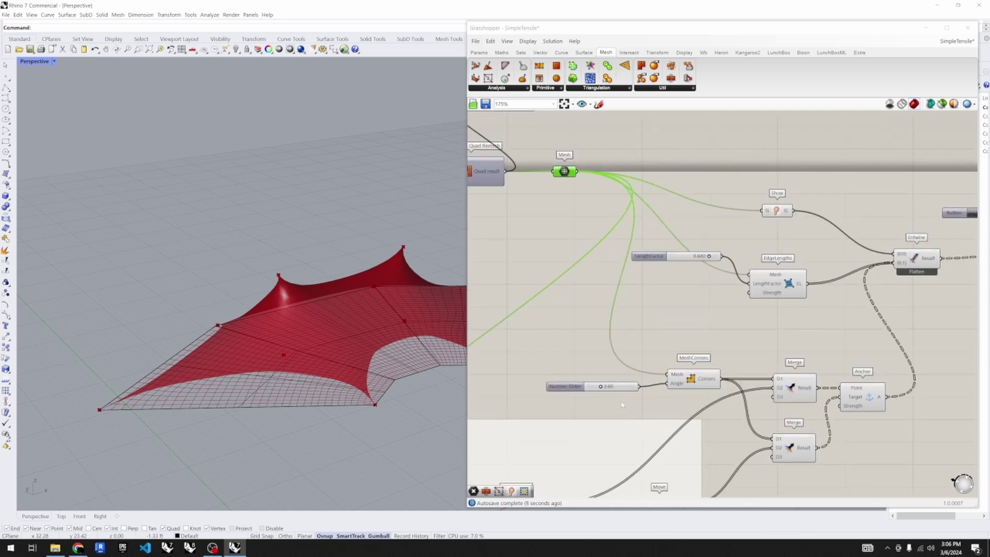
pyautogui.scroll(-4, 623, 405)
pyautogui.scroll(4, 657, 375)
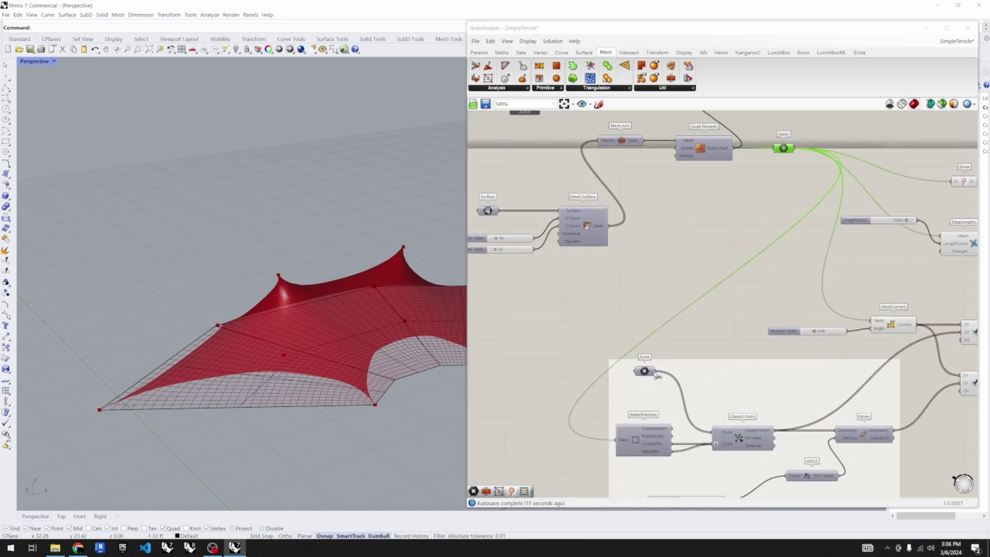
pyautogui.scroll(1, 658, 375)
pyautogui.click(643, 371)
pyautogui.middleClick(643, 370)
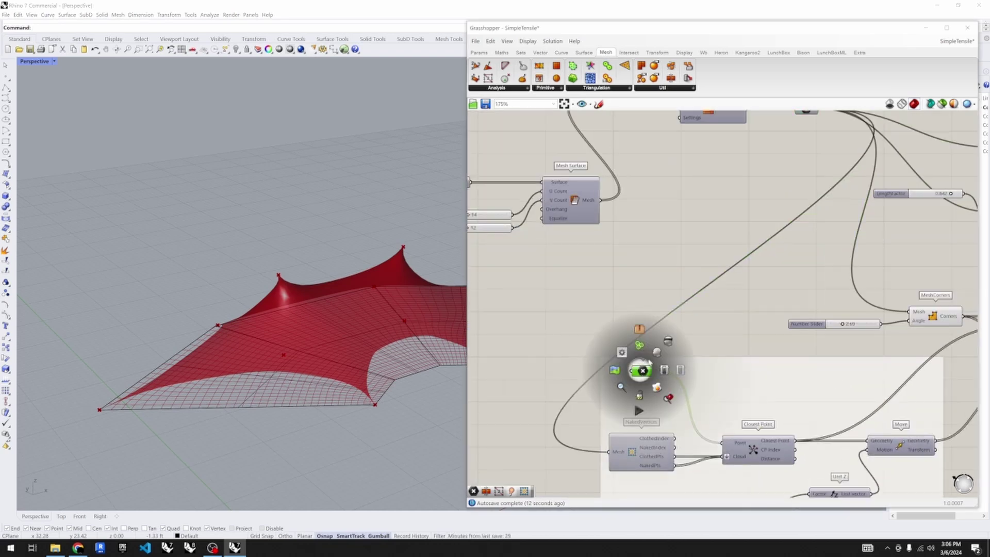
pyautogui.click(668, 388)
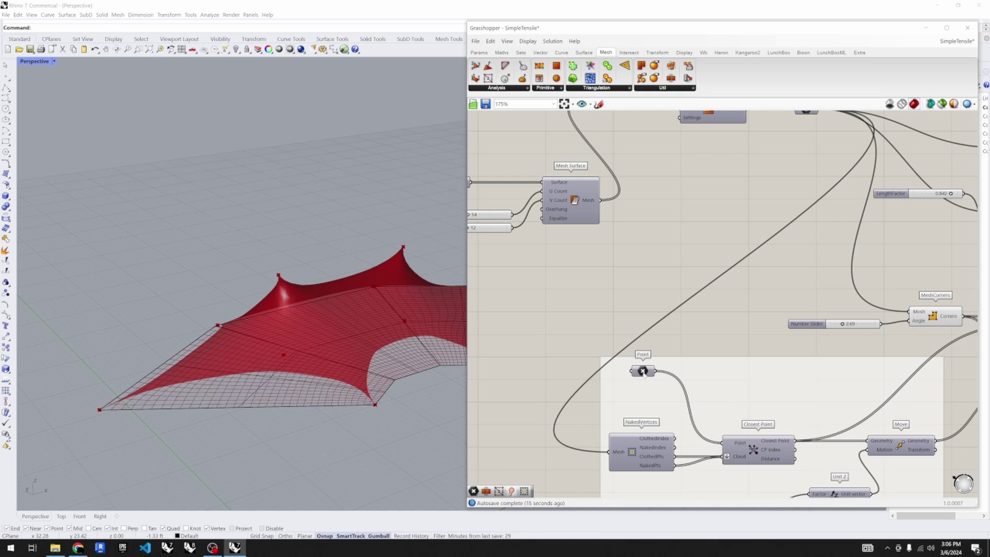
pyautogui.middleClick(643, 371)
pyautogui.click(649, 371)
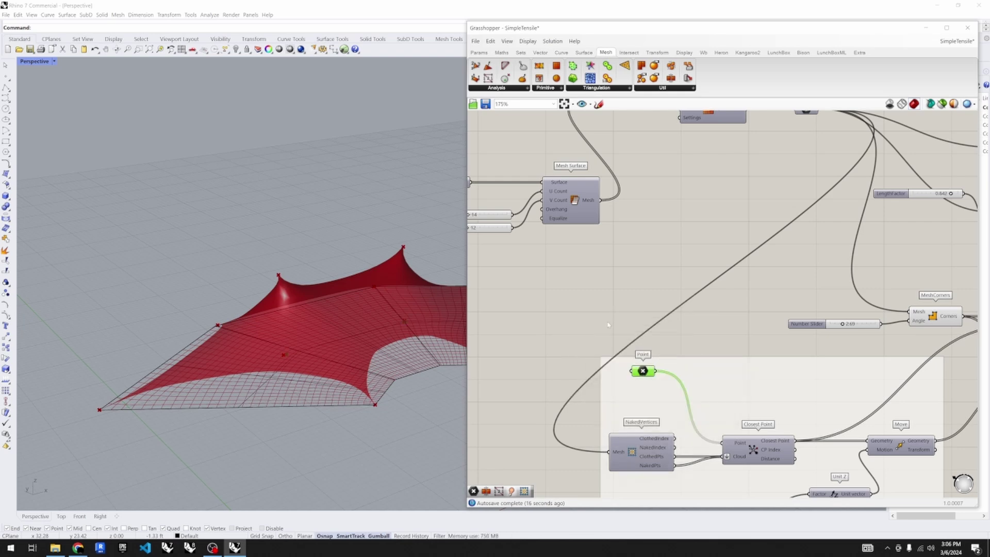
pyautogui.click(645, 372)
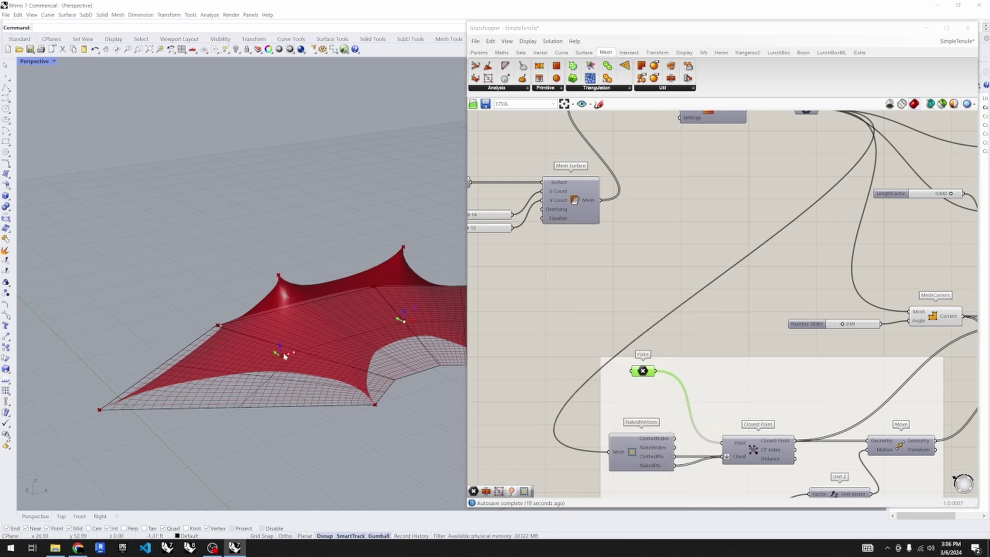
# - Reposition the nearer referenced point across the mesh several times and check how the membrane's raised peak follows it
pyautogui.moveTo(294, 355); pyautogui.dragTo(267, 360)
pyautogui.moveTo(360, 412); pyautogui.dragTo(309, 353, button='right')
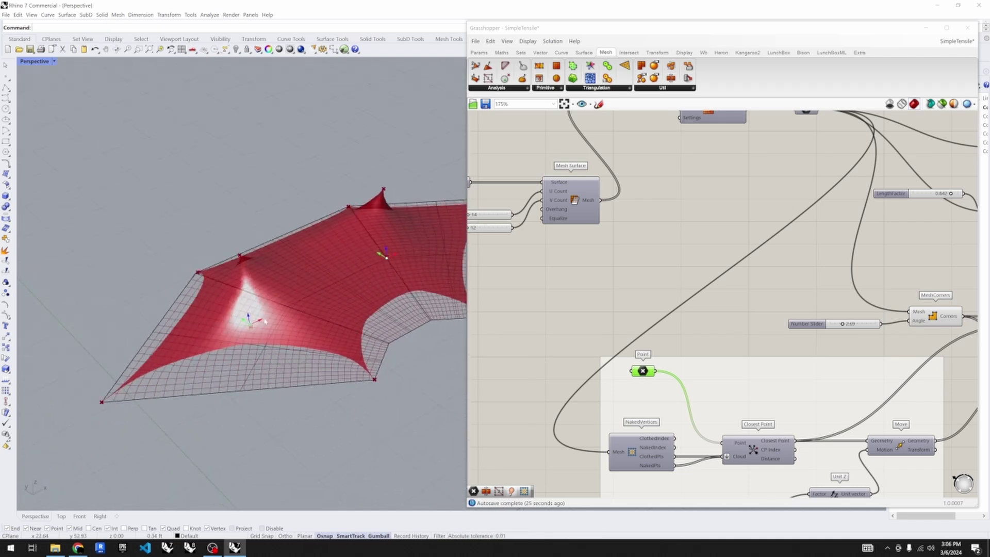
pyautogui.moveTo(265, 321); pyautogui.dragTo(310, 308)
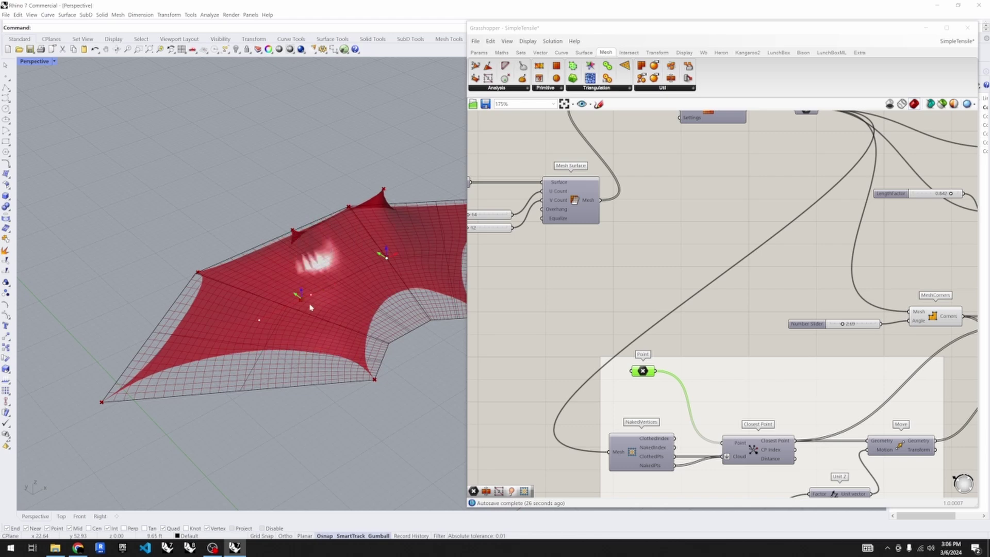
pyautogui.moveTo(343, 330); pyautogui.dragTo(408, 460, button='right')
pyautogui.scroll(3, 251, 325)
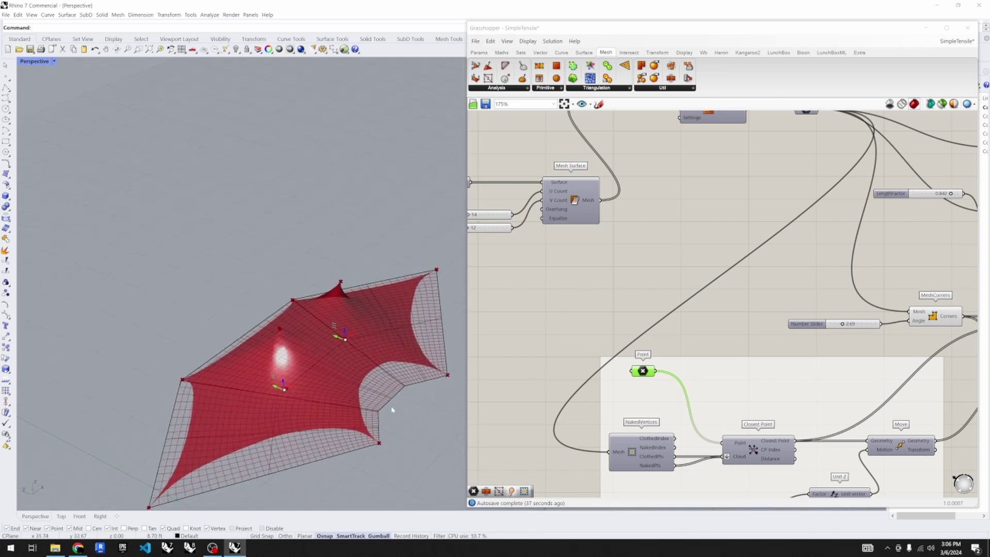
pyautogui.moveTo(395, 402); pyautogui.dragTo(380, 388, button='right')
pyautogui.moveTo(314, 413); pyautogui.dragTo(269, 424)
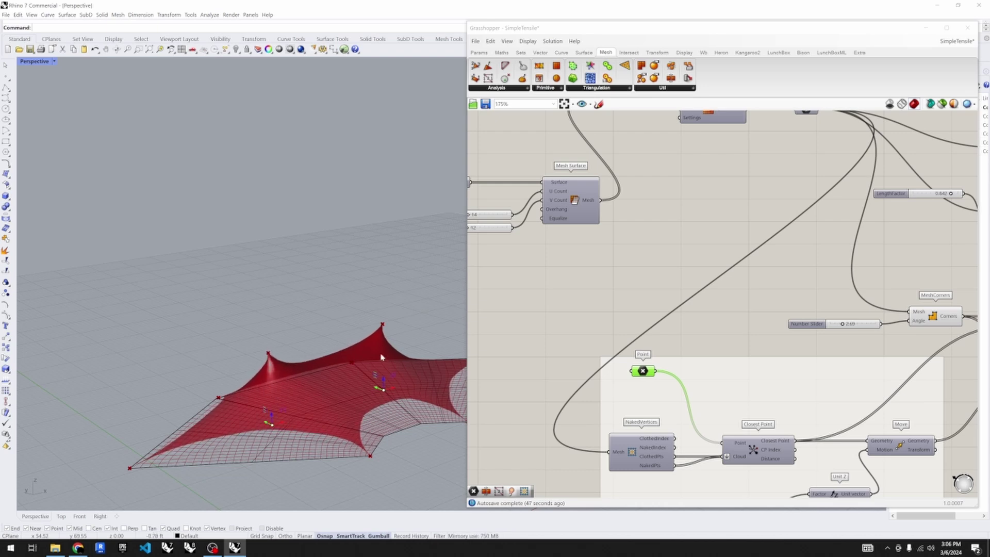
# - Add an empty Point parameter to the free canvas area below the Anchor goal
pyautogui.scroll(-3, 601, 331)
pyautogui.scroll(1, 707, 175)
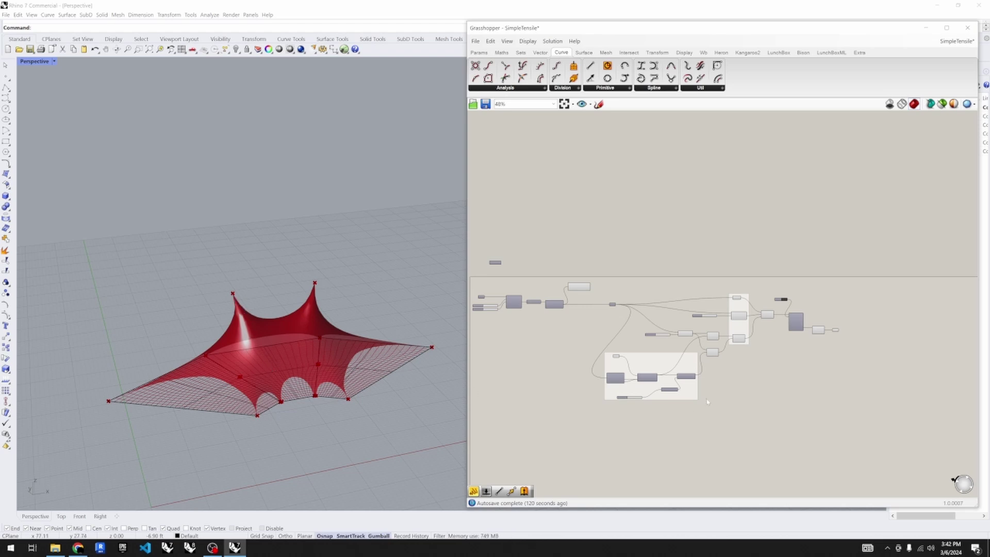
pyautogui.scroll(5, 770, 376)
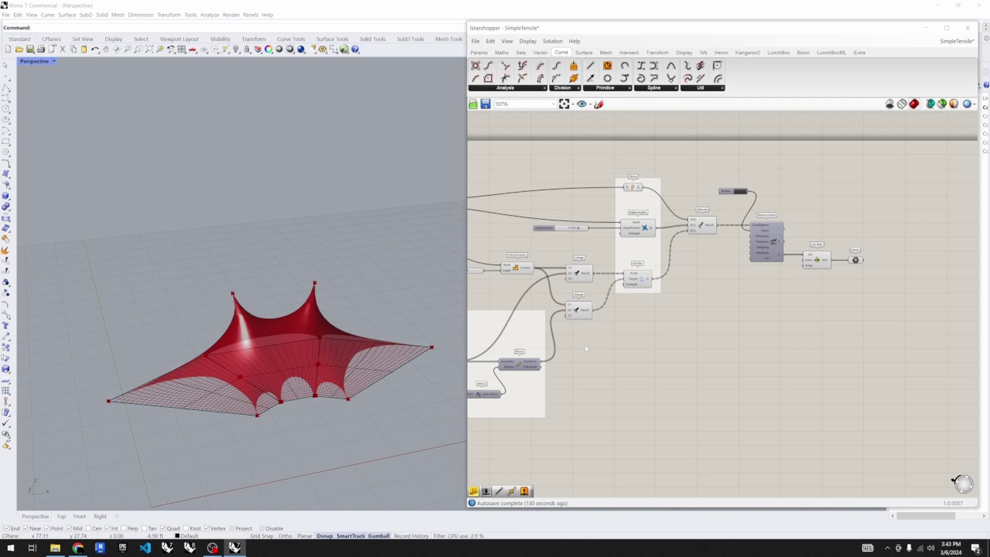
pyautogui.scroll(2, 570, 353)
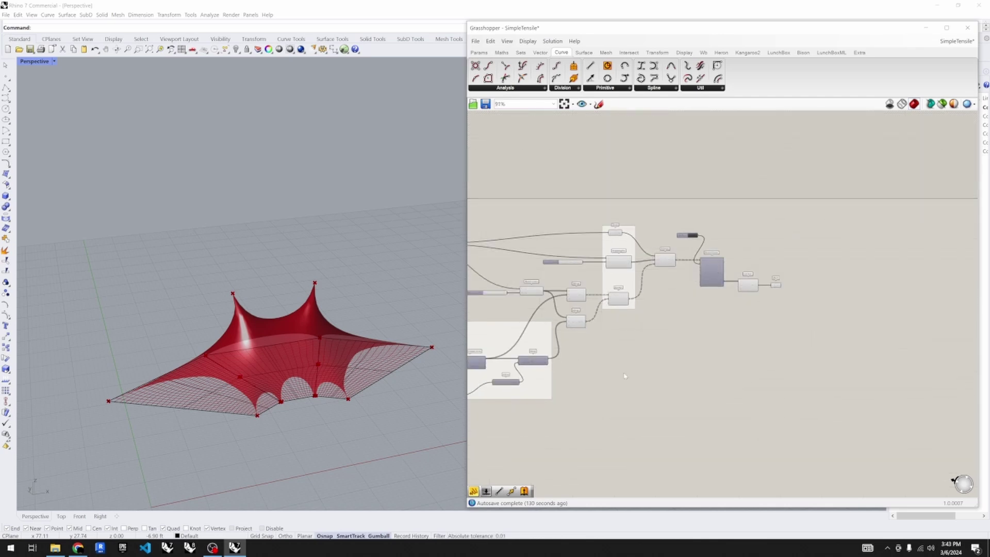
pyautogui.scroll(-2, 618, 354)
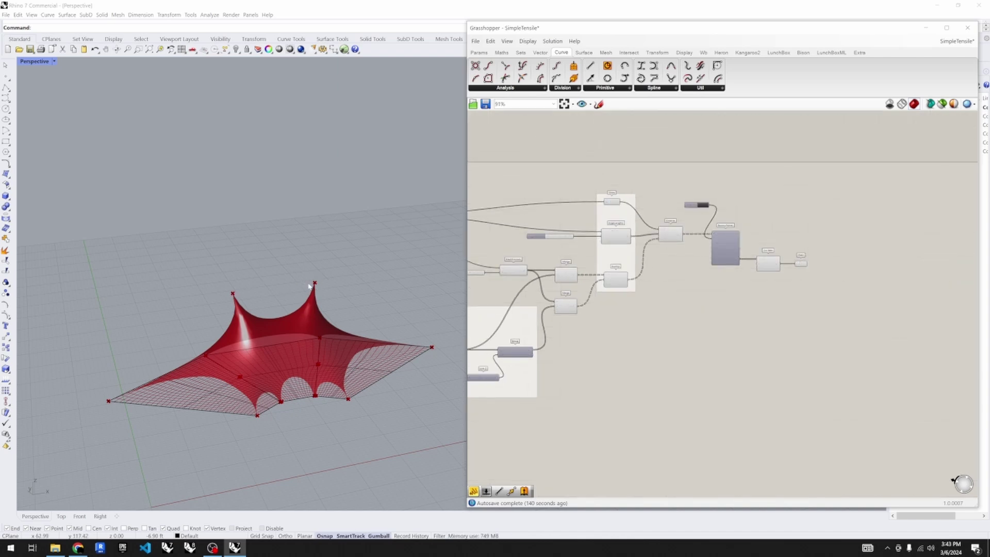
pyautogui.scroll(2, 632, 338)
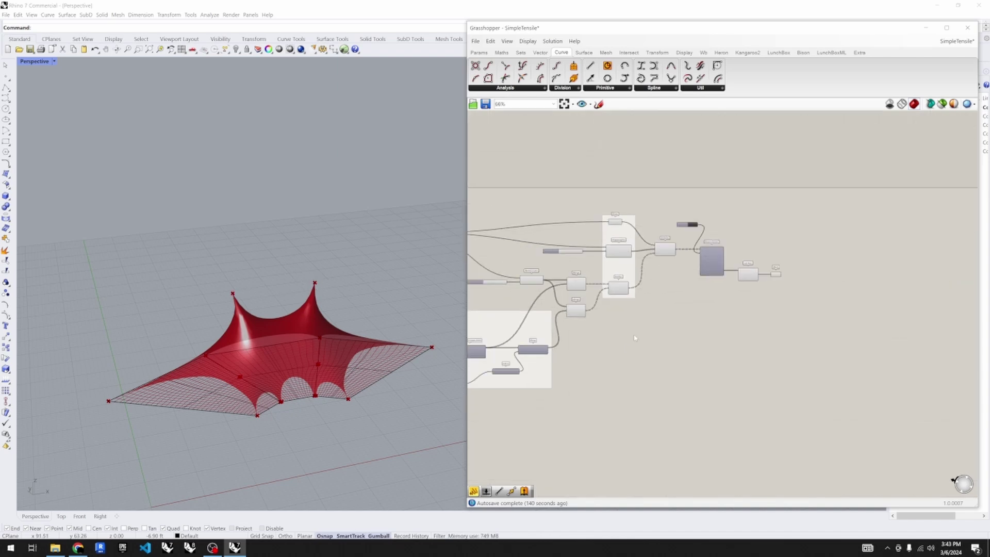
pyautogui.doubleClick(608, 332)
pyautogui.write('point')
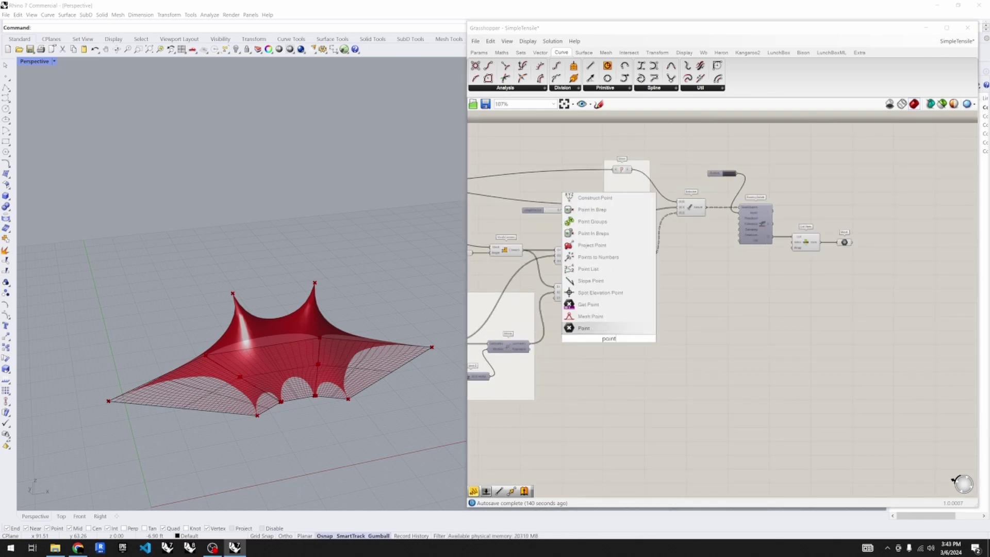
pyautogui.press('Return')
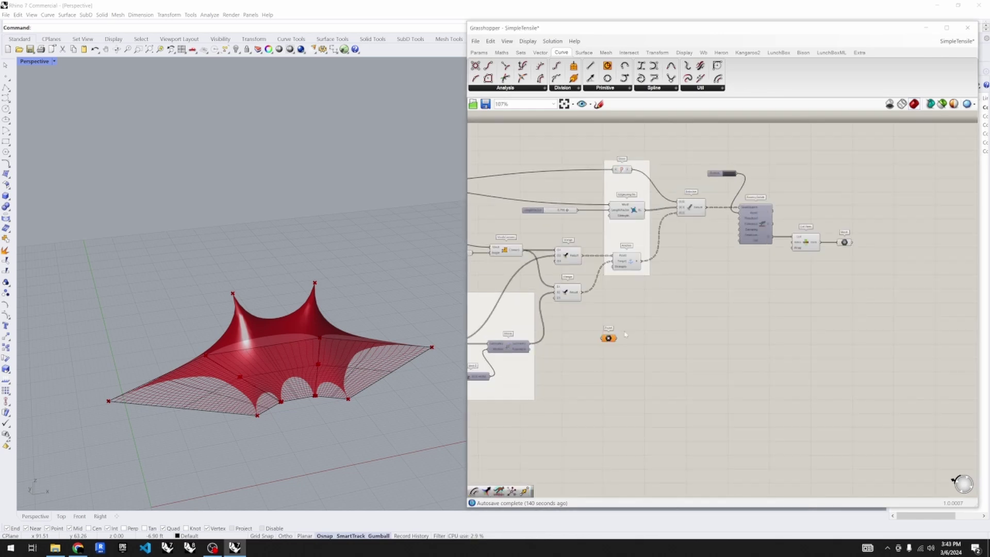
pyautogui.moveTo(609, 343); pyautogui.dragTo(661, 373)
# - Select the Point parameter feeding Closest Point and shift its nearer referenced point slightly on the mesh
pyautogui.scroll(-4, 677, 359)
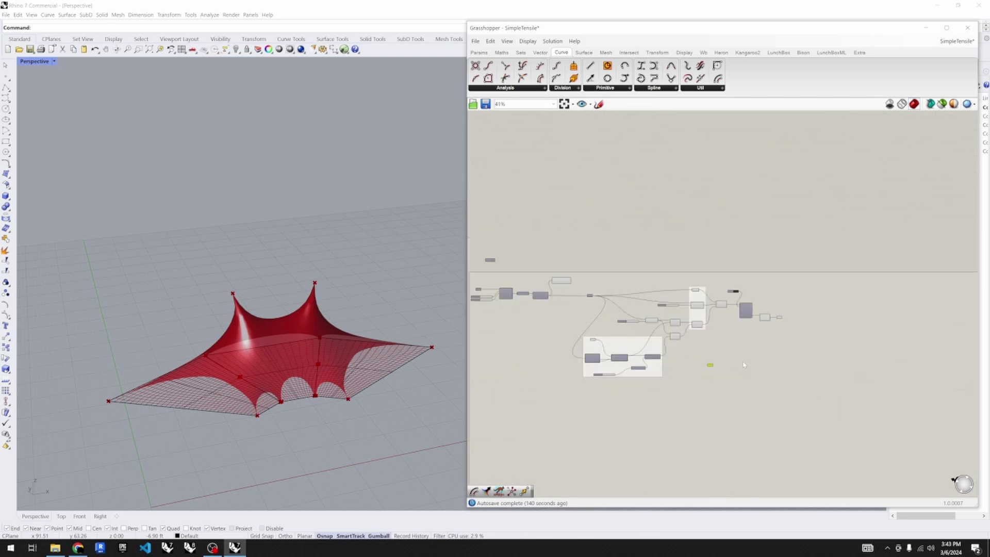
pyautogui.scroll(-2, 800, 294)
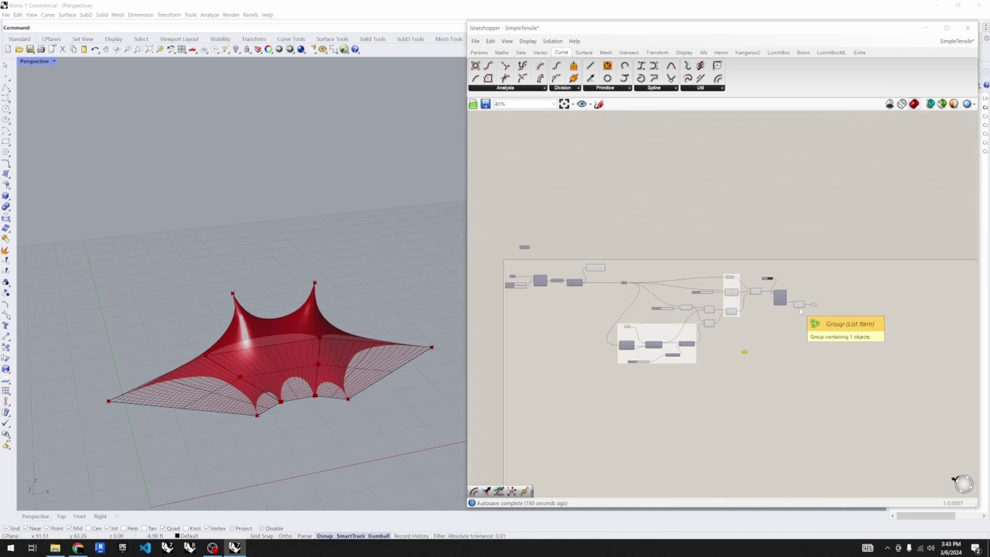
pyautogui.scroll(2, 743, 321)
pyautogui.scroll(-2, 743, 321)
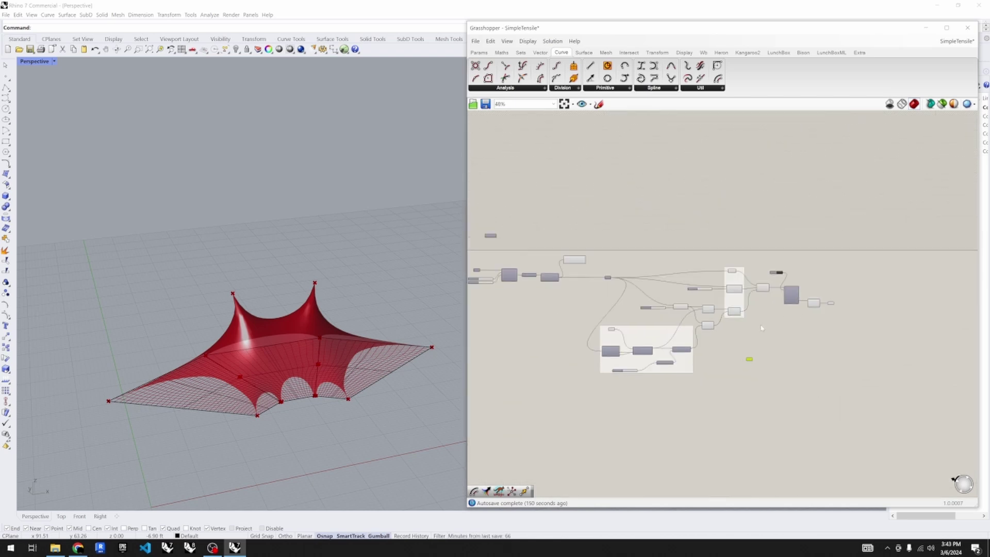
pyautogui.scroll(2, 710, 295)
pyautogui.scroll(-1, 795, 297)
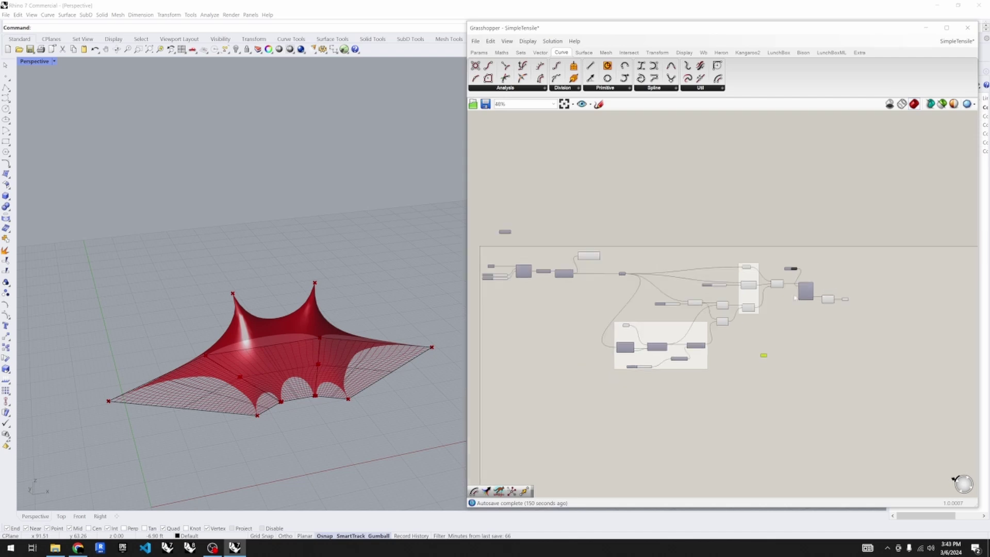
pyautogui.scroll(2, 787, 310)
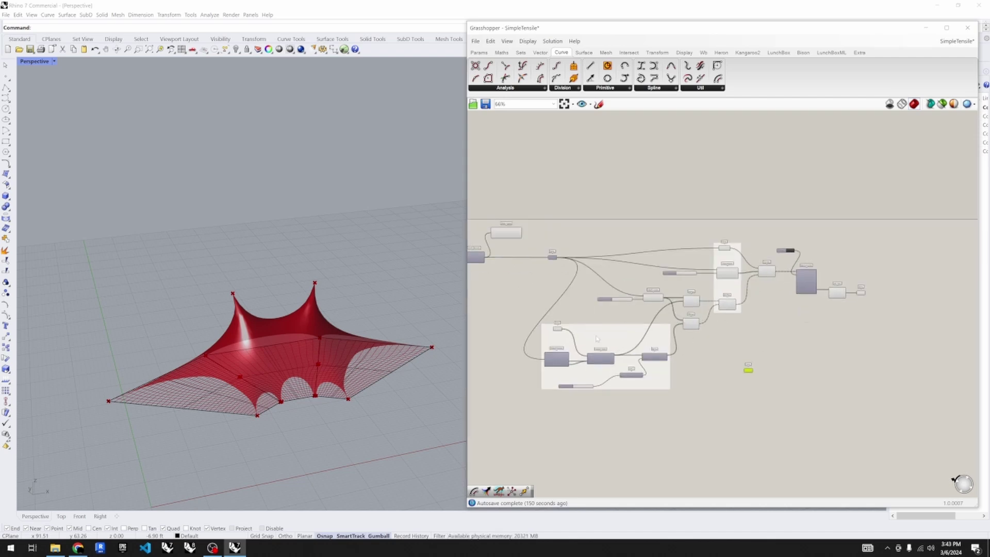
pyautogui.scroll(3, 599, 347)
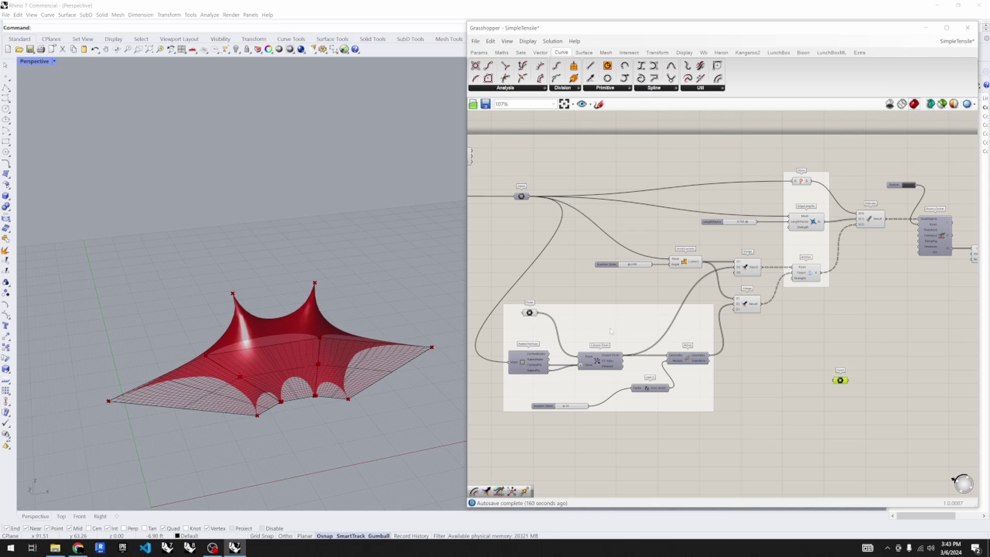
pyautogui.click(529, 313)
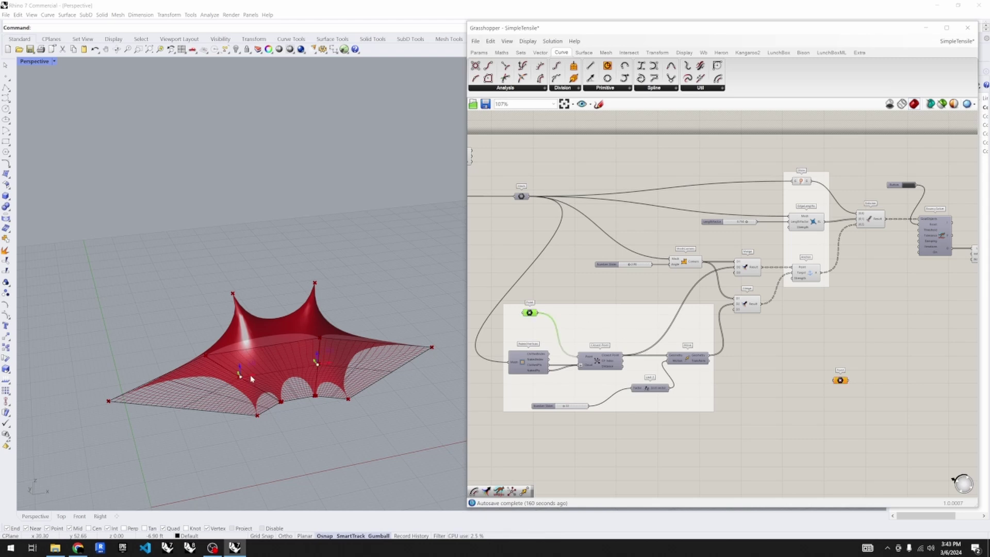
pyautogui.moveTo(251, 379); pyautogui.dragTo(242, 378)
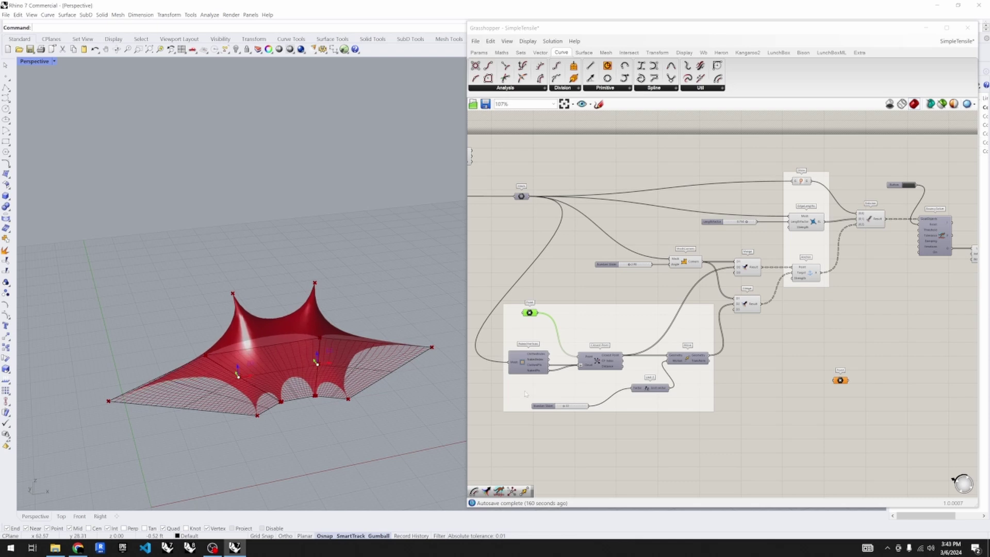
# - Connect the Geometry output of Move to the new Point parameter and line the parameter up with it
pyautogui.moveTo(525, 394); pyautogui.dragTo(468, 412, button='right')
pyautogui.scroll(1, 870, 291)
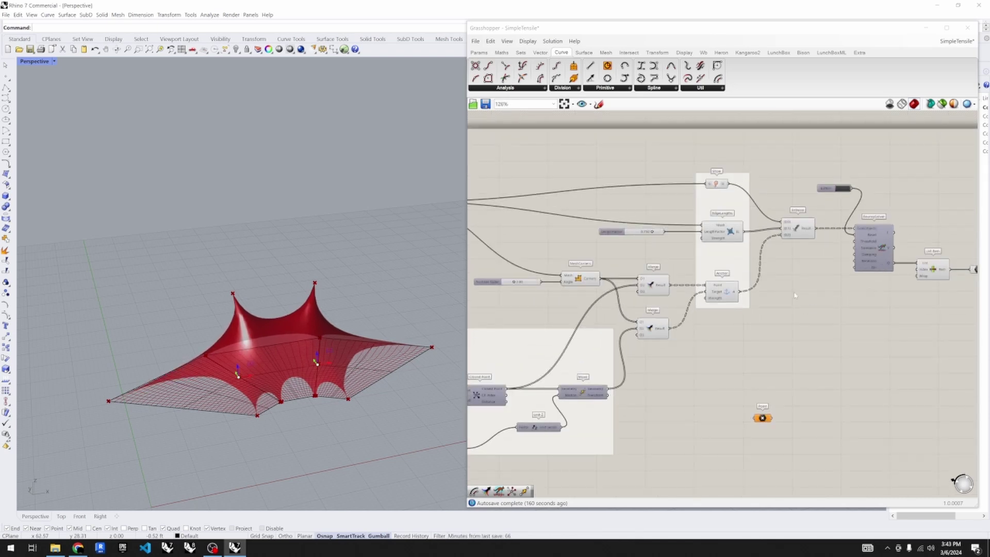
pyautogui.scroll(-2, 804, 319)
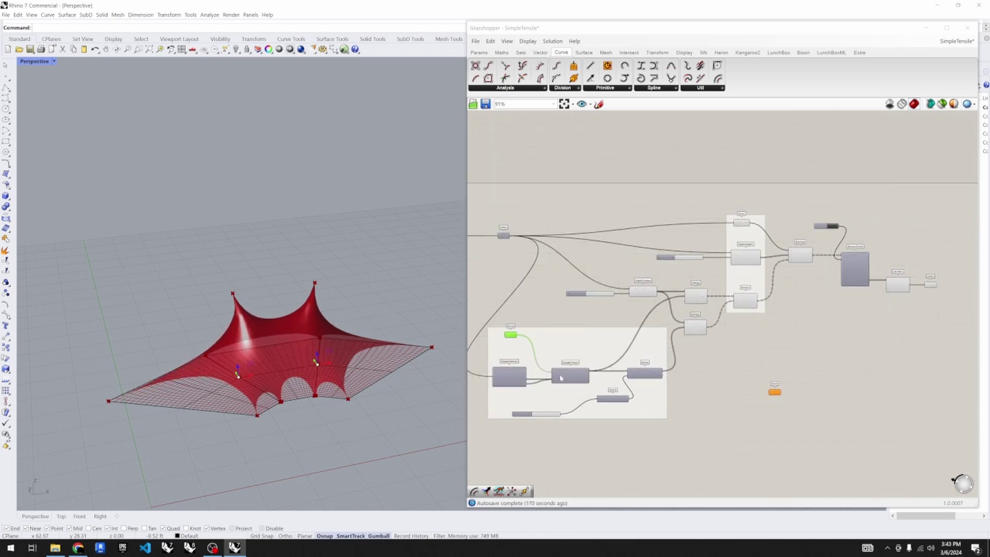
pyautogui.scroll(1, 621, 358)
pyautogui.click(651, 381)
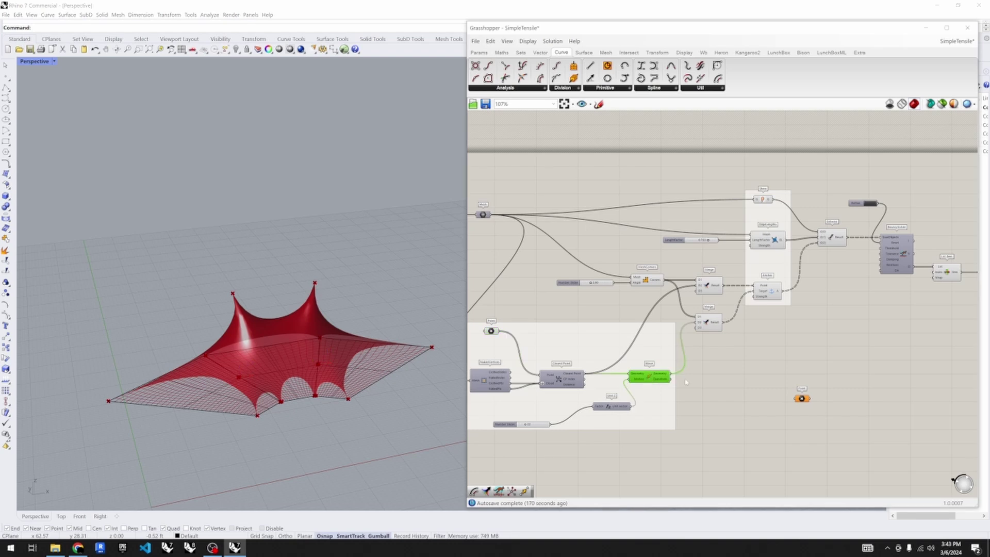
pyautogui.moveTo(672, 374); pyautogui.dragTo(803, 373)
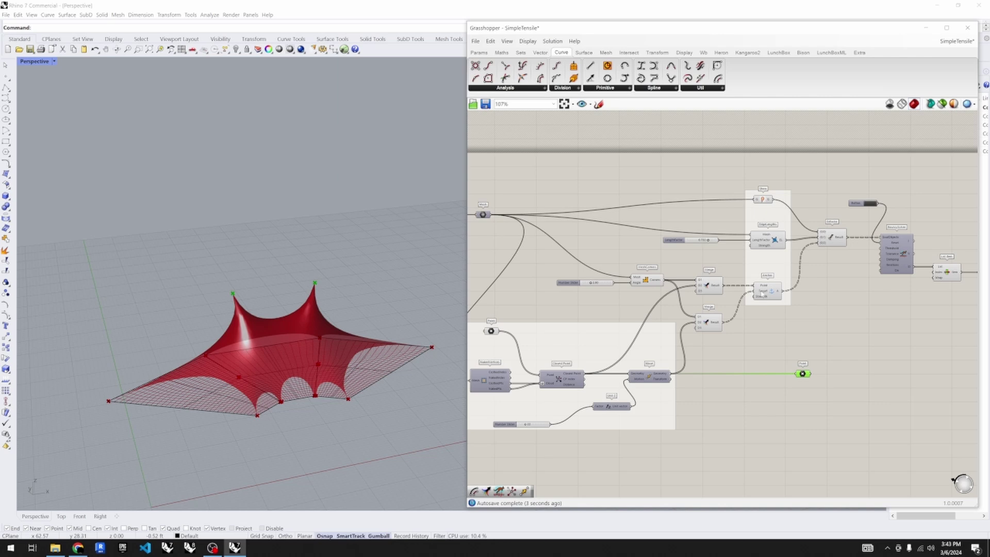
# - Examine the merged anchor targets in the model and trace the Move output wire to the new Point parameter
pyautogui.click(714, 322)
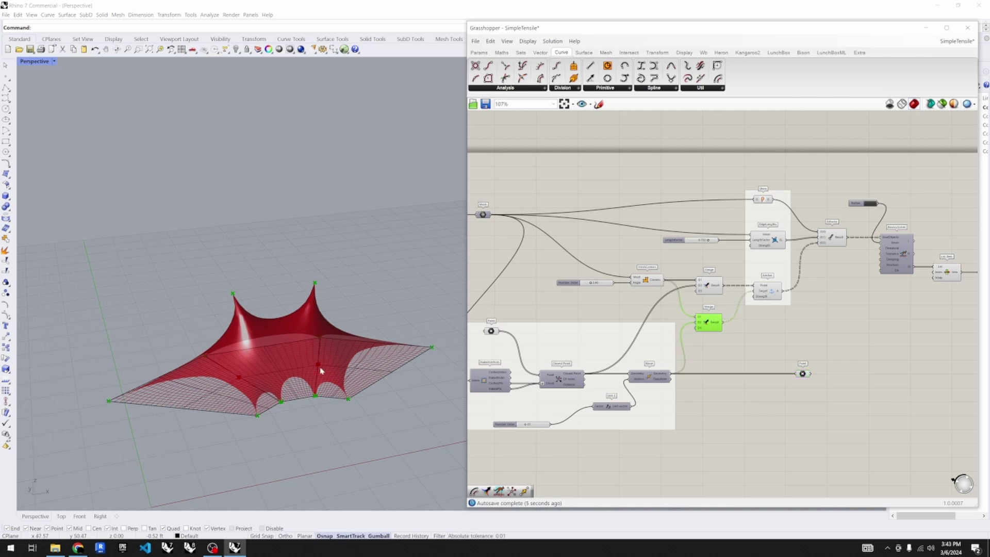
pyautogui.scroll(-2, 453, 360)
pyautogui.scroll(1, 774, 387)
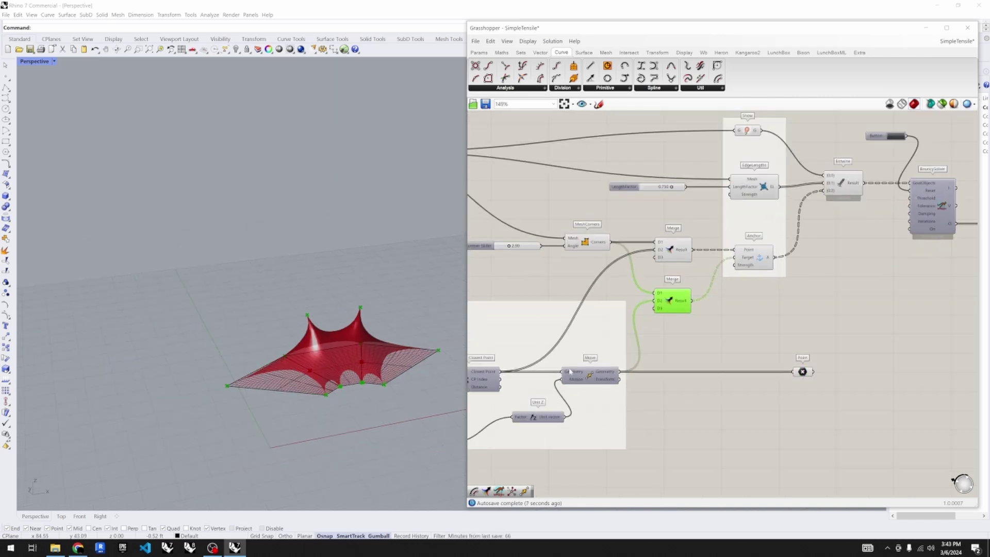
pyautogui.scroll(-3, 747, 382)
pyautogui.scroll(4, 624, 374)
pyautogui.click(619, 372)
pyautogui.moveTo(622, 374); pyautogui.dragTo(794, 373)
pyautogui.click(796, 323)
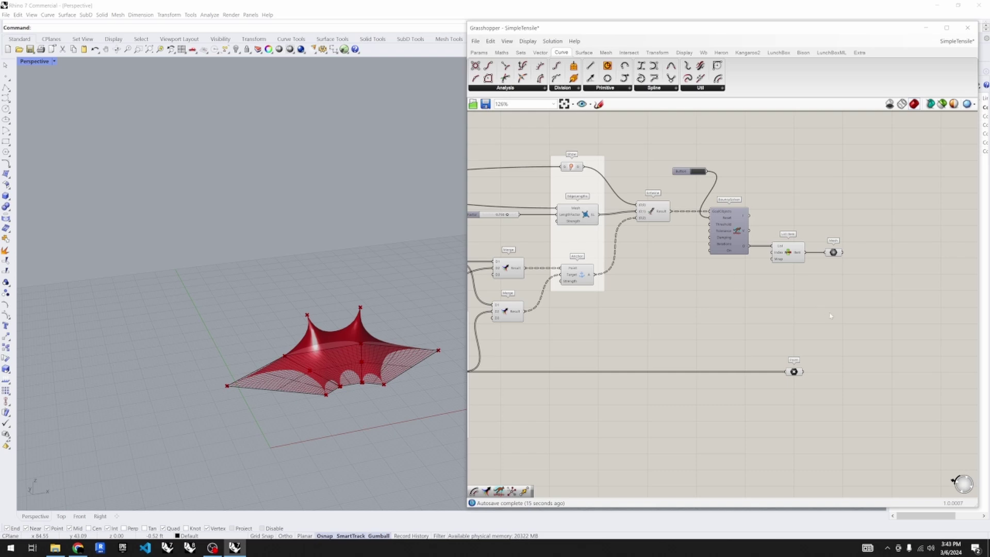
pyautogui.scroll(2, 831, 316)
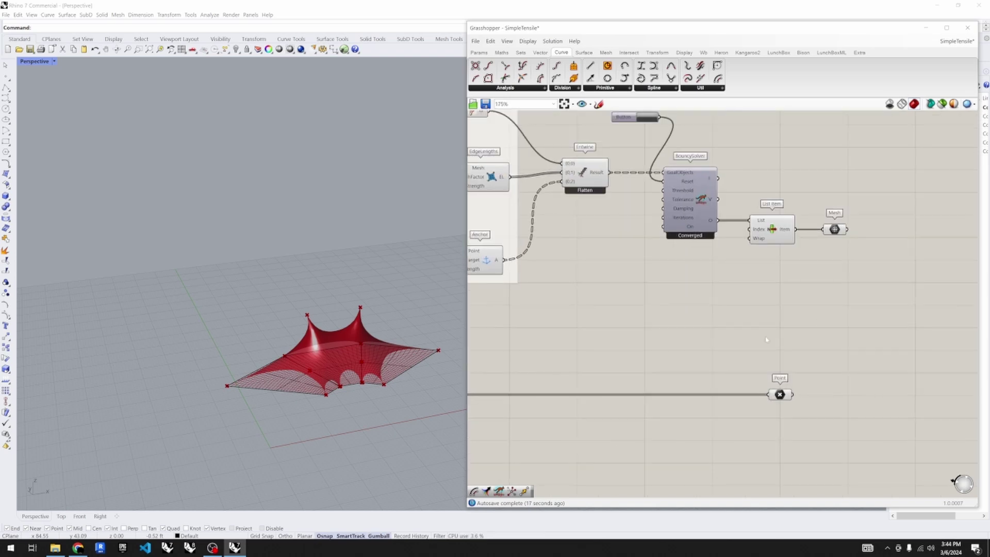
# - Duplicate the peak Point parameter just above itself and feed the copy from the BouncySolver's V output
pyautogui.click(780, 395)
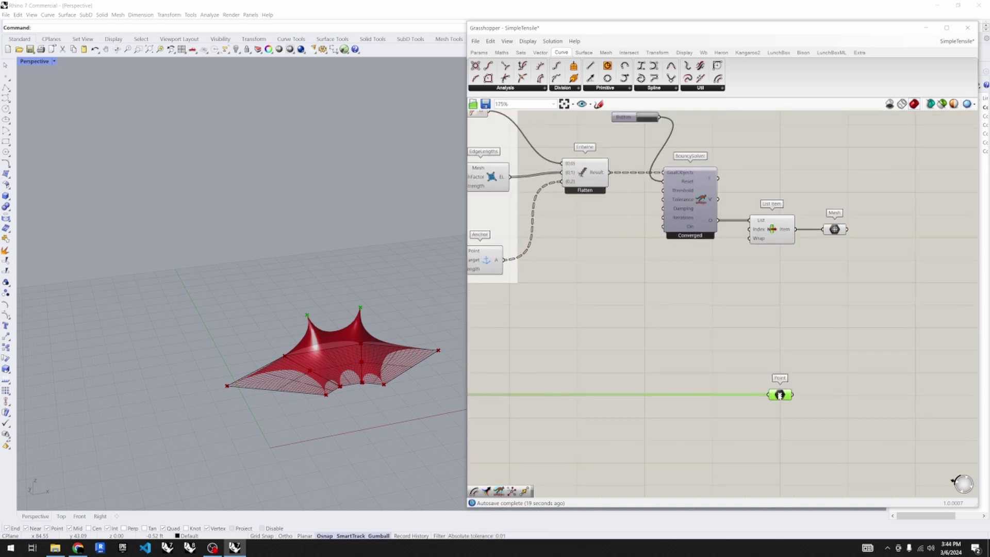
pyautogui.keyDown('alt'); pyautogui.moveTo(780, 395); pyautogui.dragTo(779, 352); pyautogui.keyUp('alt')
pyautogui.moveTo(718, 199); pyautogui.dragTo(777, 354)
# - Inspect the solver's vertex points across the relaxed membrane, with their Point parameter selected and deselected
pyautogui.scroll(6, 325, 361)
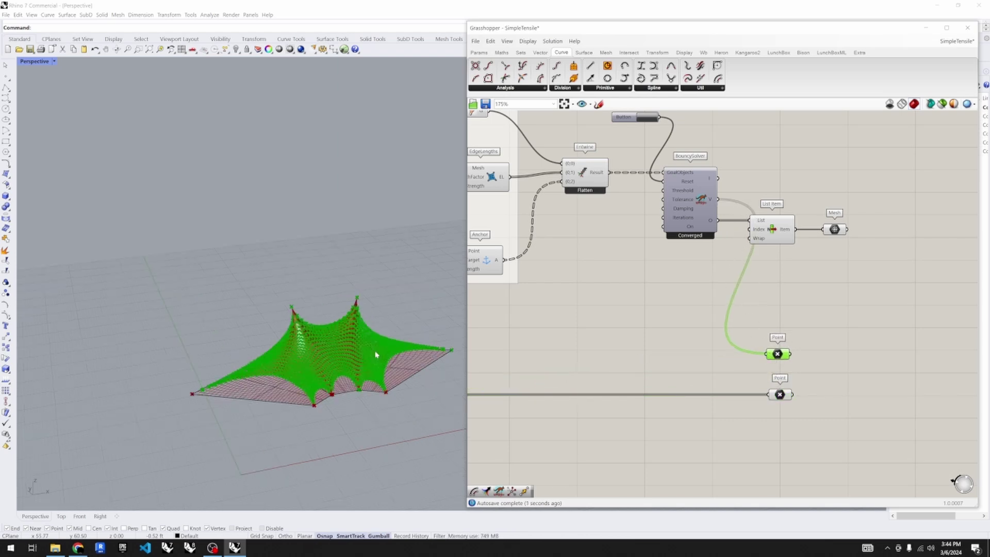
pyautogui.scroll(-4, 362, 326)
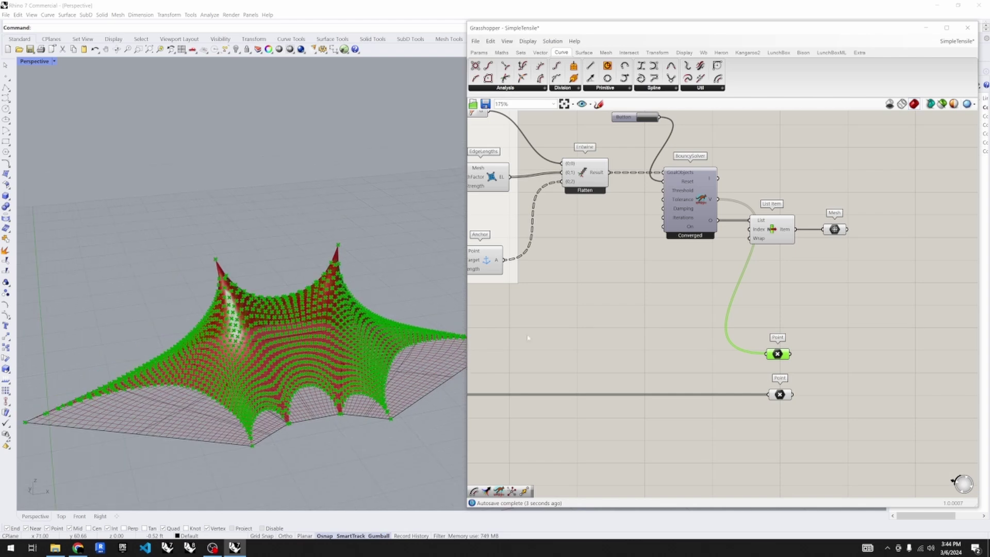
pyautogui.click(694, 354)
pyautogui.scroll(3, 694, 354)
pyautogui.click(648, 348)
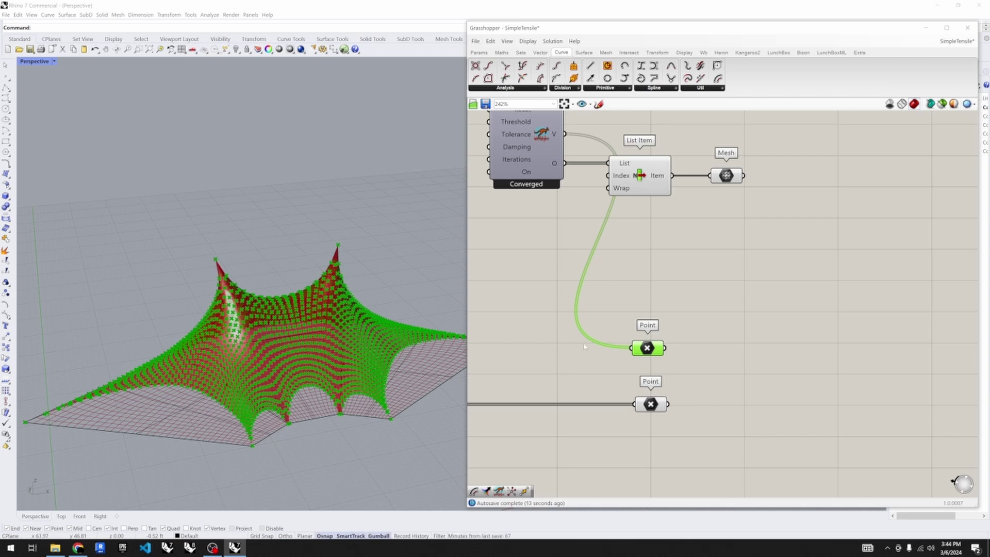
pyautogui.click(550, 343)
pyautogui.scroll(-2, 545, 345)
pyautogui.scroll(2, 798, 365)
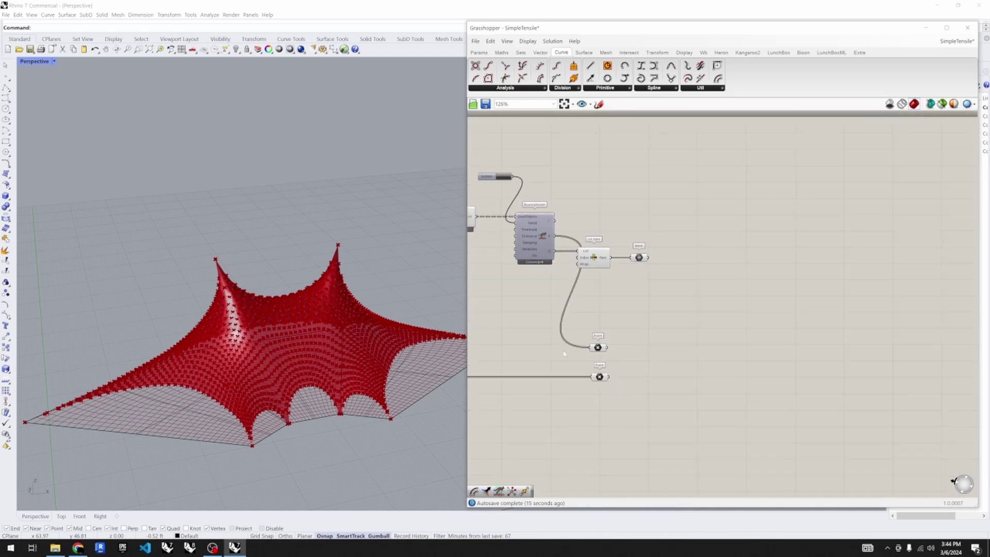
# - Add a Closest Points component beside the two Point parameters
pyautogui.doubleClick(643, 355)
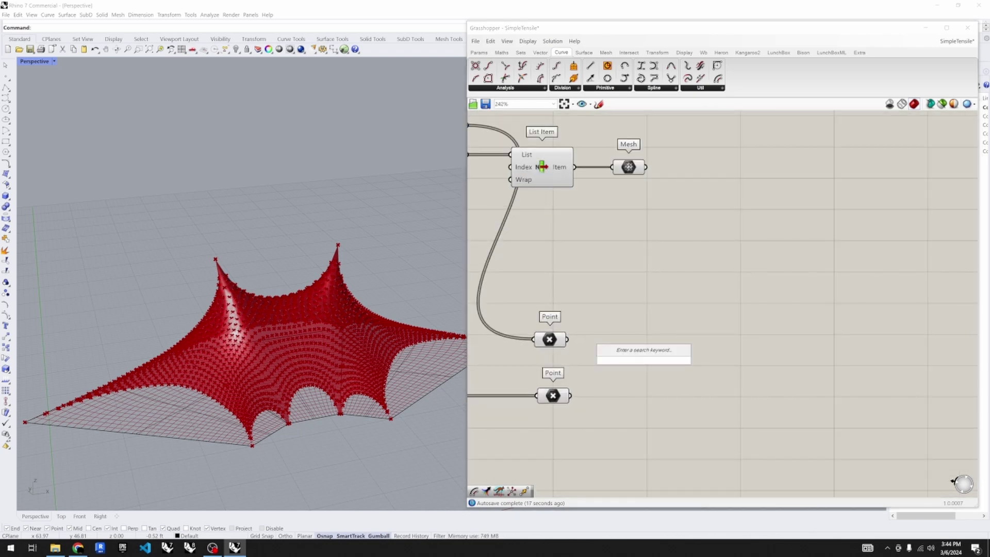
pyautogui.write('col')
pyautogui.press('BackSpace')
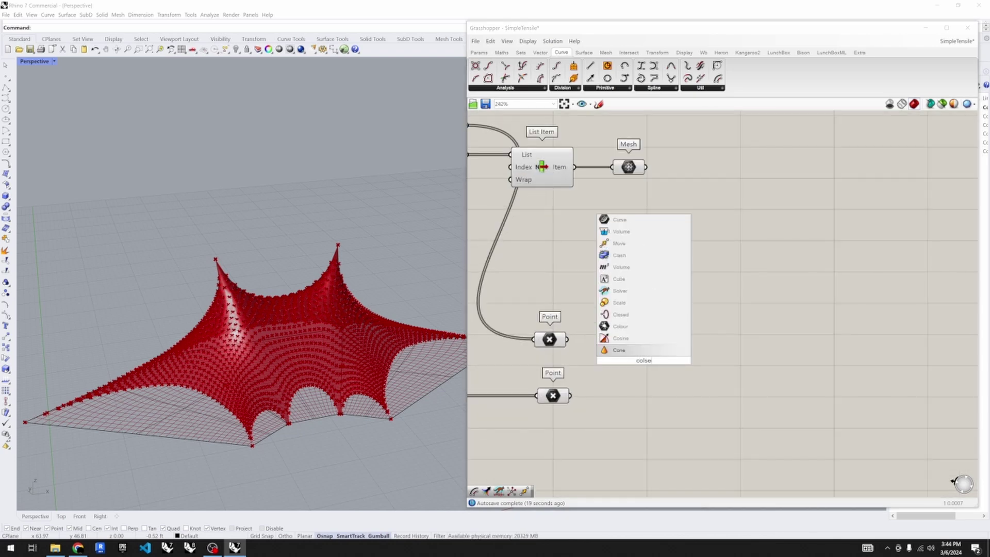
pyautogui.write('lose')
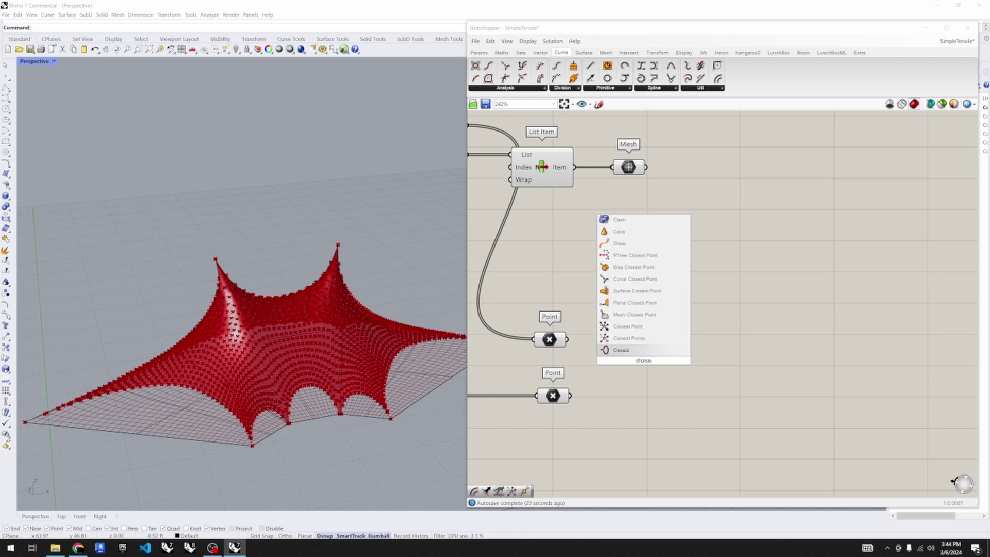
pyautogui.click(628, 338)
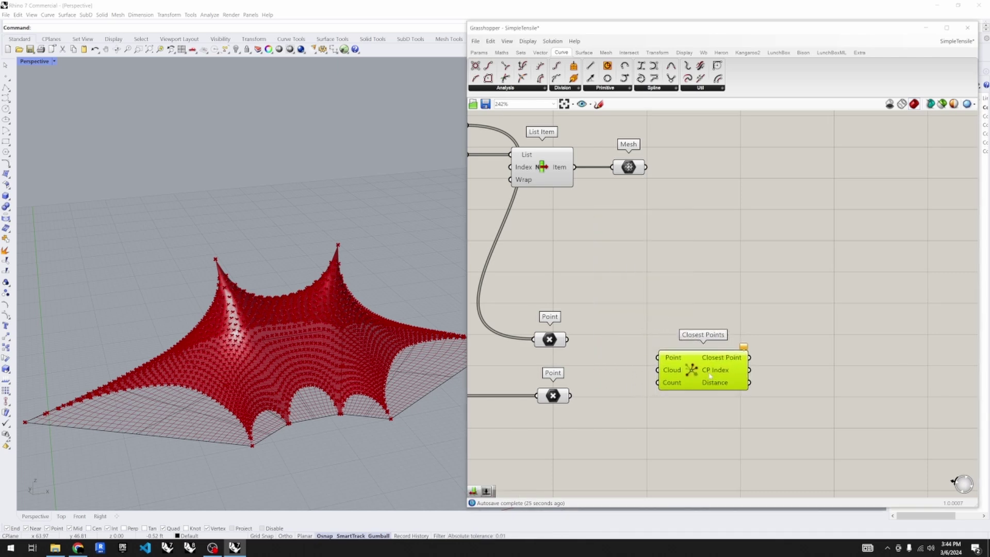
pyautogui.moveTo(710, 376); pyautogui.dragTo(742, 366)
# - Connect the peak points to the Point input of Closest Points and the solver vertices to Cloud, lining up the component
pyautogui.moveTo(572, 397); pyautogui.dragTo(728, 420)
pyautogui.click(557, 395)
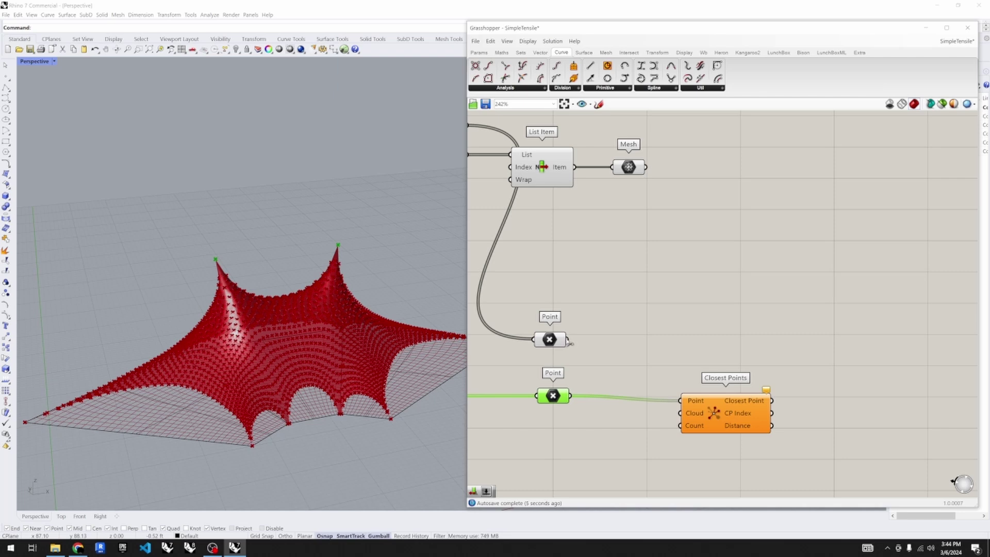
pyautogui.moveTo(567, 339); pyautogui.dragTo(682, 414)
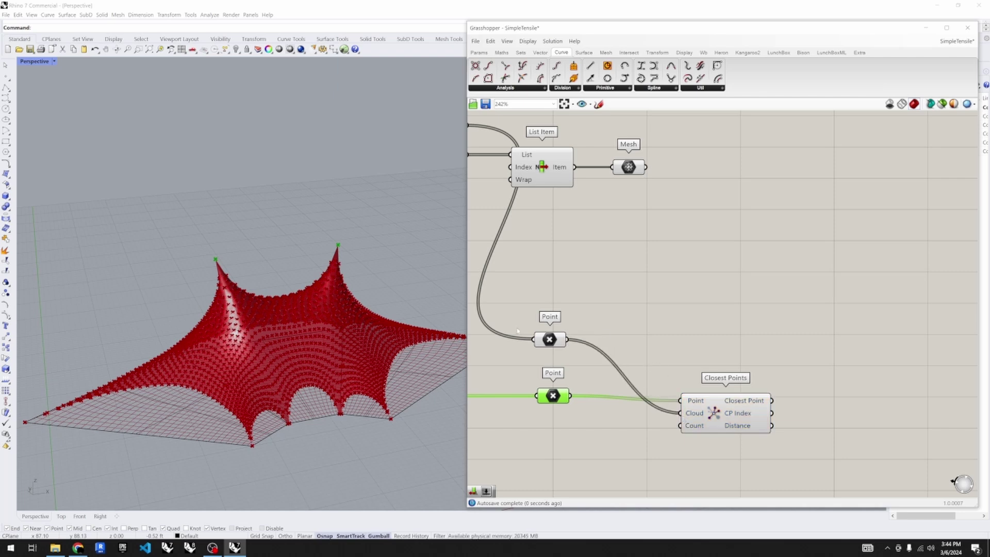
pyautogui.moveTo(726, 412); pyautogui.dragTo(744, 407)
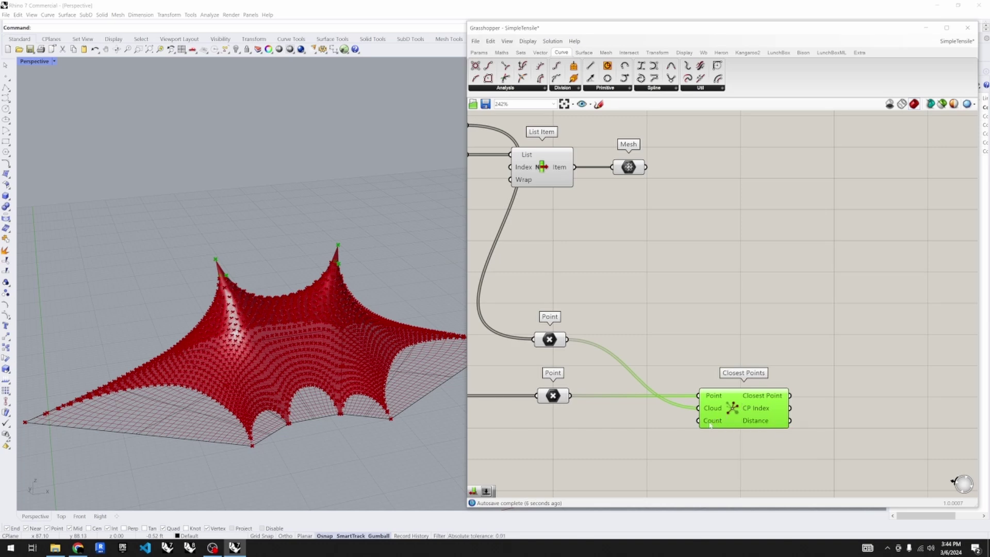
# - Add an integer number slider ranging from 0 to 2000 and connect it to the Count input of Closest Points
pyautogui.moveTo(595, 416); pyautogui.dragTo(635, 388, button='right')
pyautogui.doubleClick(615, 407)
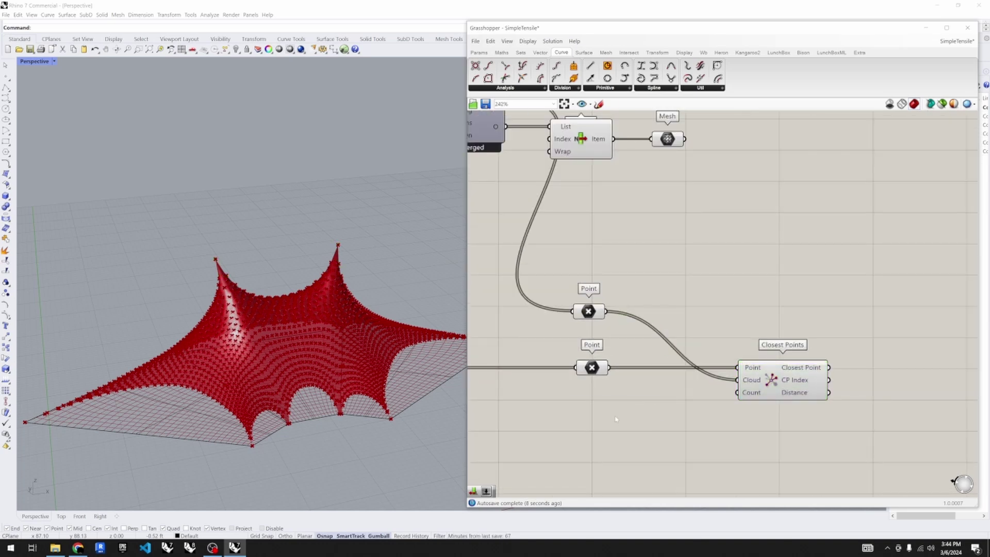
pyautogui.write('0')
pyautogui.press('Return')
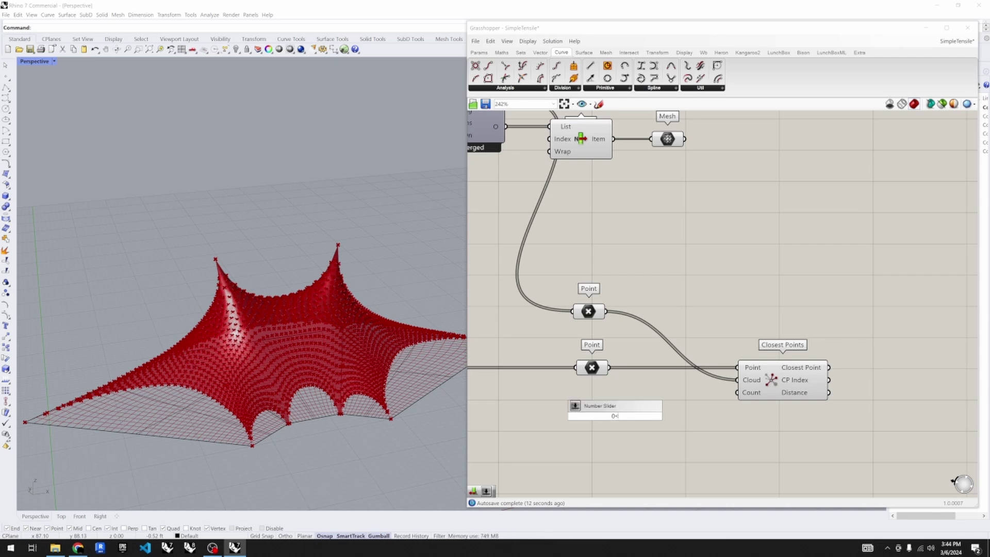
pyautogui.write('<2000')
pyautogui.press('Return')
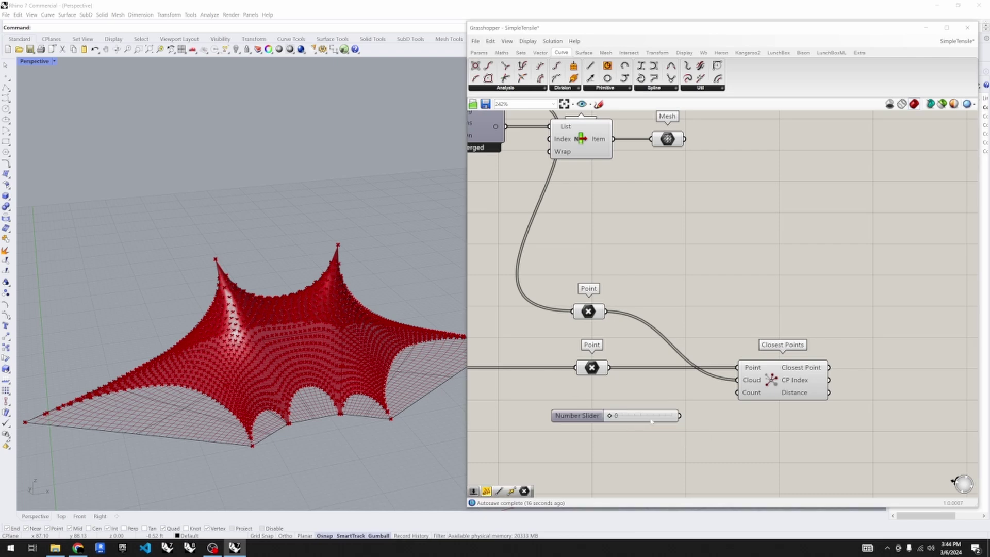
pyautogui.moveTo(680, 415); pyautogui.dragTo(737, 393)
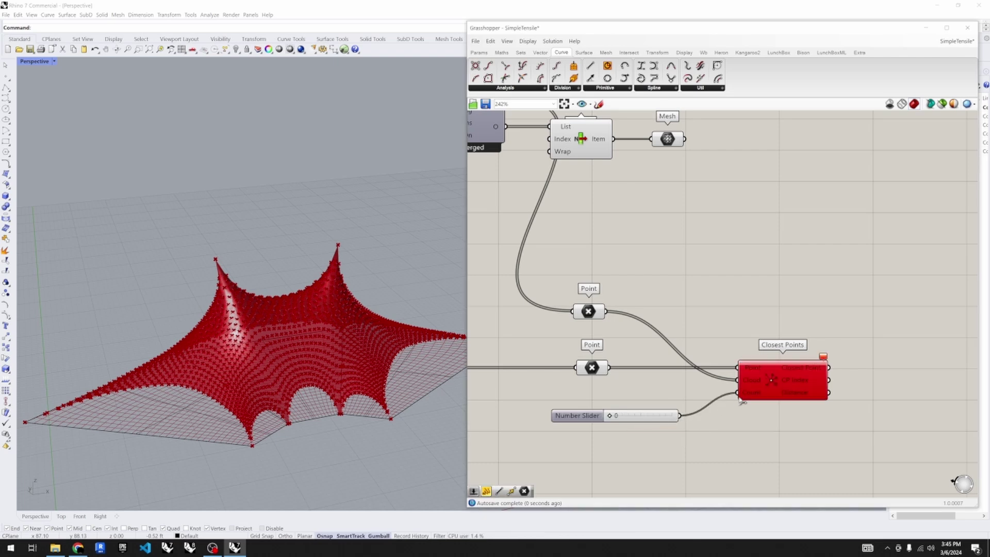
# - Raise the Count slider to 1734, with Closest Points selected to preview the matched vertices on the membrane
pyautogui.click(775, 384)
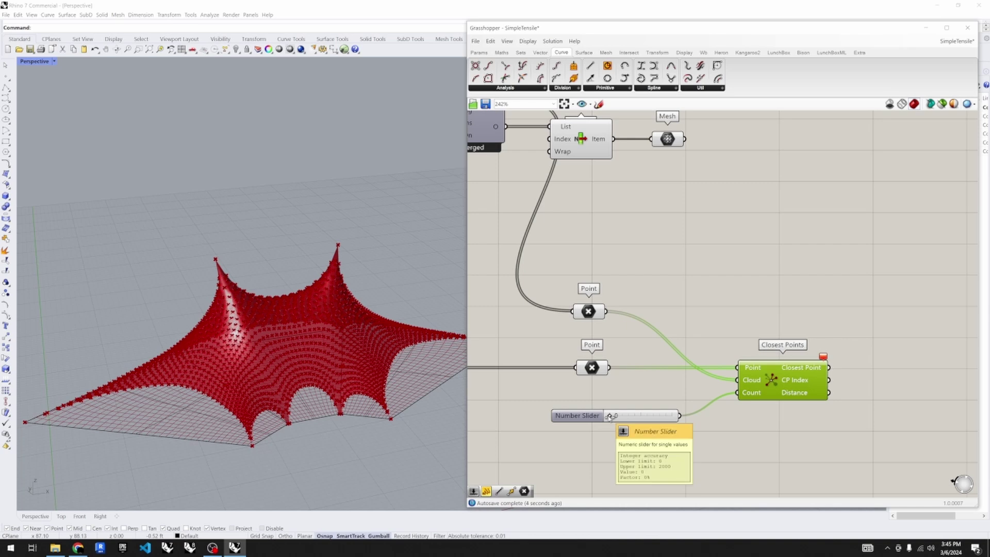
pyautogui.moveTo(609, 415); pyautogui.dragTo(653, 426)
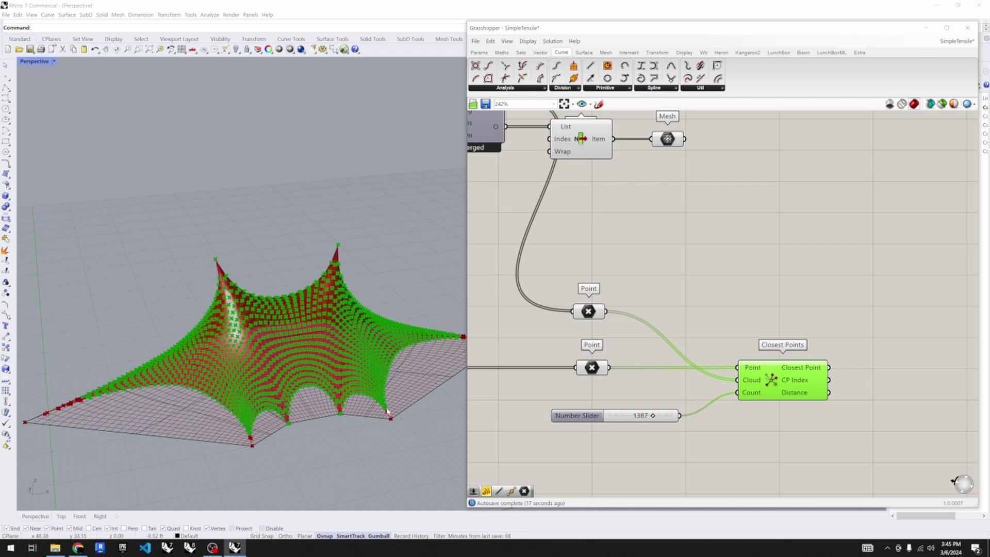
pyautogui.scroll(-4, 96, 416)
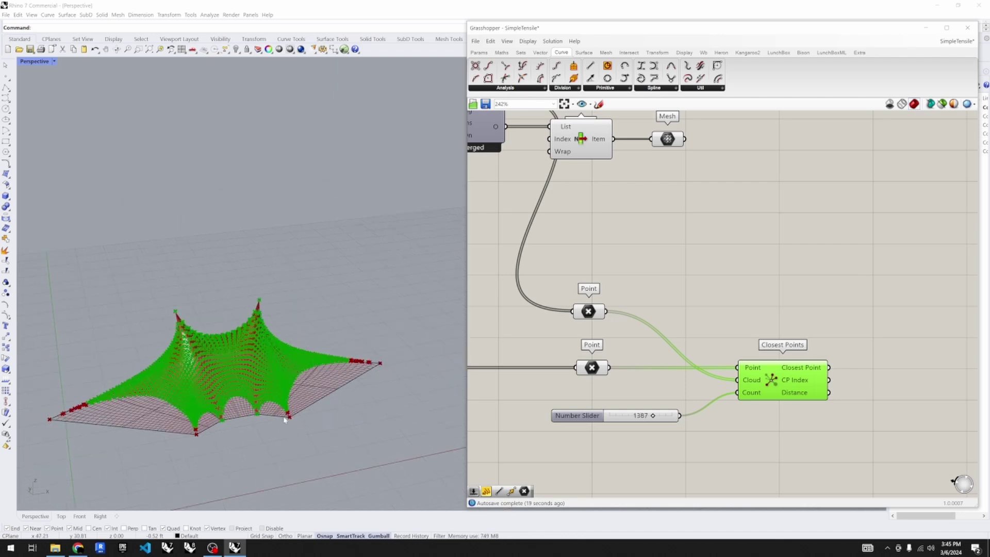
pyautogui.moveTo(284, 416)
pyautogui.mouseDown(button='right')
pyautogui.moveTo(300, 413)
pyautogui.moveTo(288, 454)
pyautogui.moveTo(281, 433)
pyautogui.moveTo(304, 415)
pyautogui.mouseUp(button='right')
pyautogui.moveTo(653, 416); pyautogui.dragTo(666, 418)
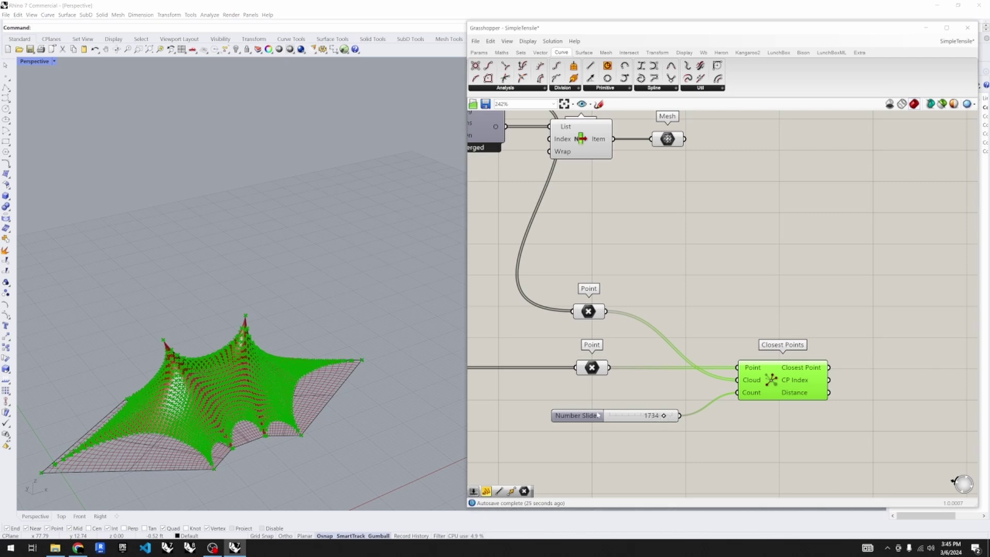
# - Examine the data in the Closest Point output and compare it with the solver-vertex Point parameter
pyautogui.scroll(2, 771, 393)
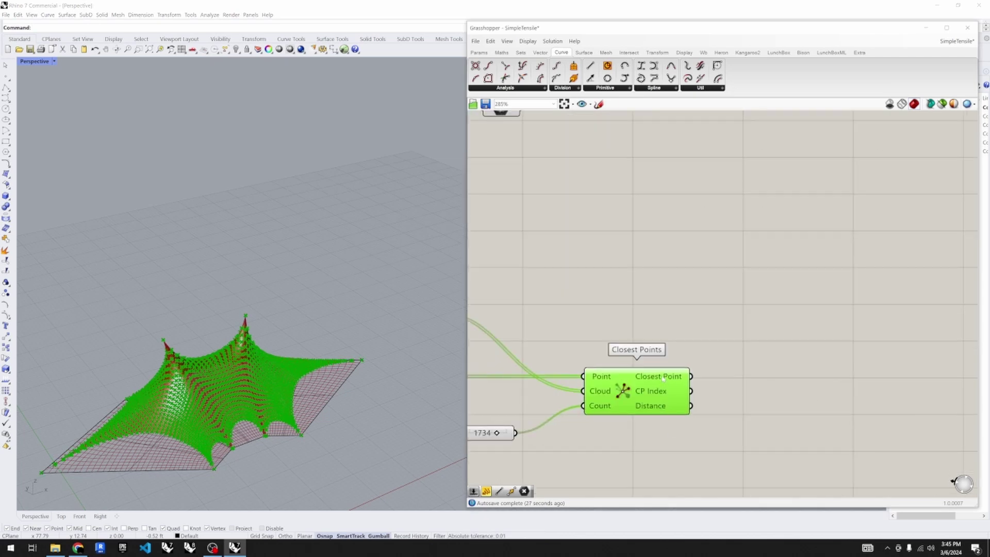
pyautogui.moveTo(663, 380)
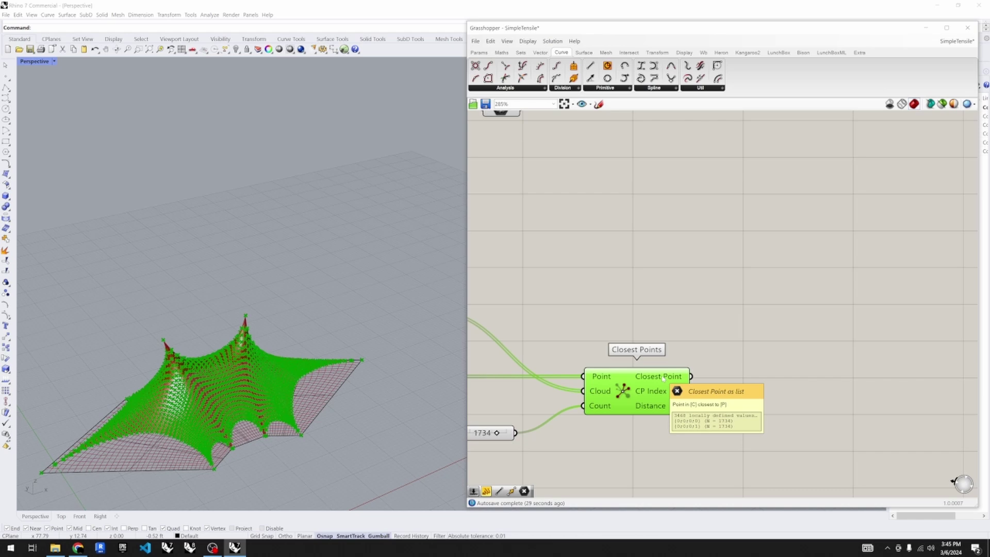
pyautogui.doubleClick(765, 374)
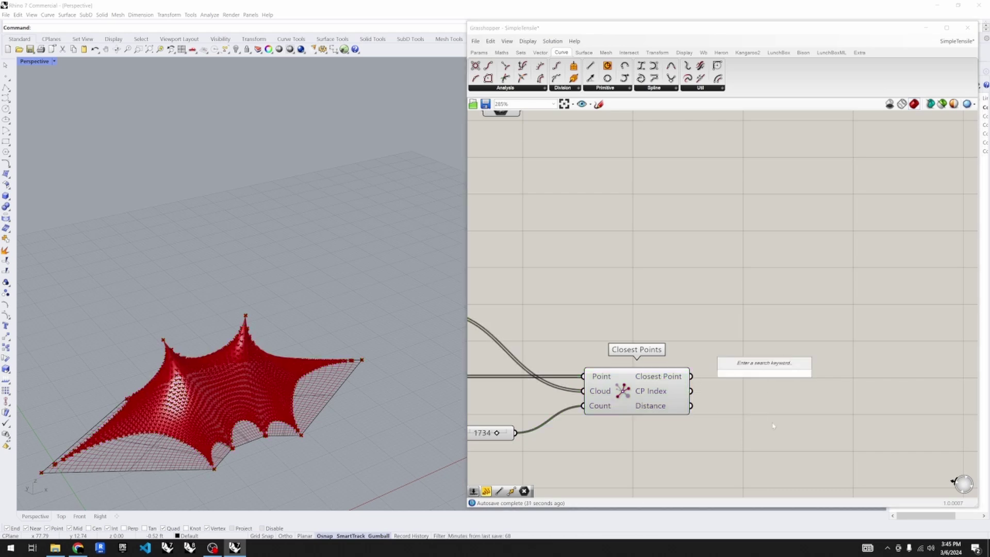
pyautogui.press('Escape')
pyautogui.scroll(-2, 773, 426)
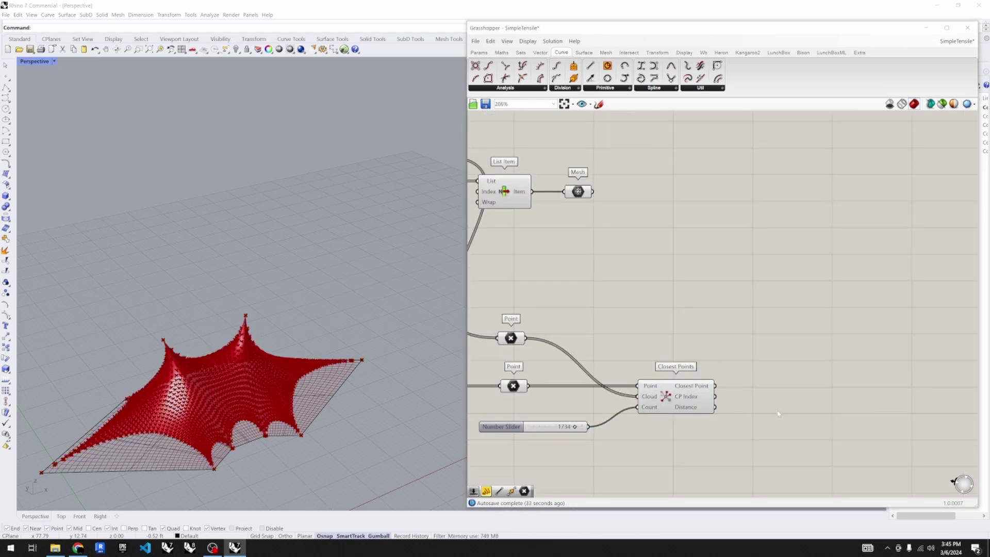
pyautogui.moveTo(687, 405); pyautogui.dragTo(708, 406, button='right')
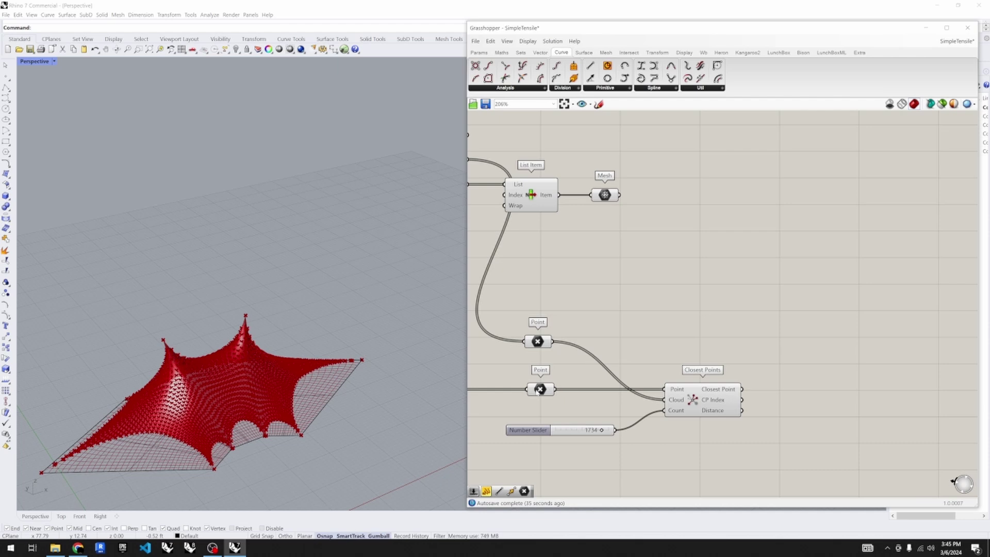
pyautogui.moveTo(538, 390)
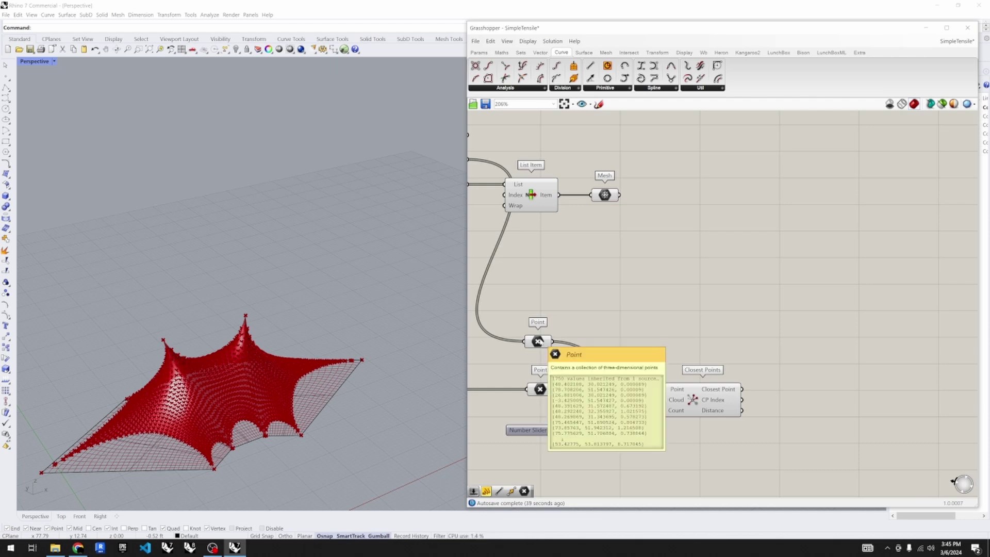
pyautogui.moveTo(720, 390)
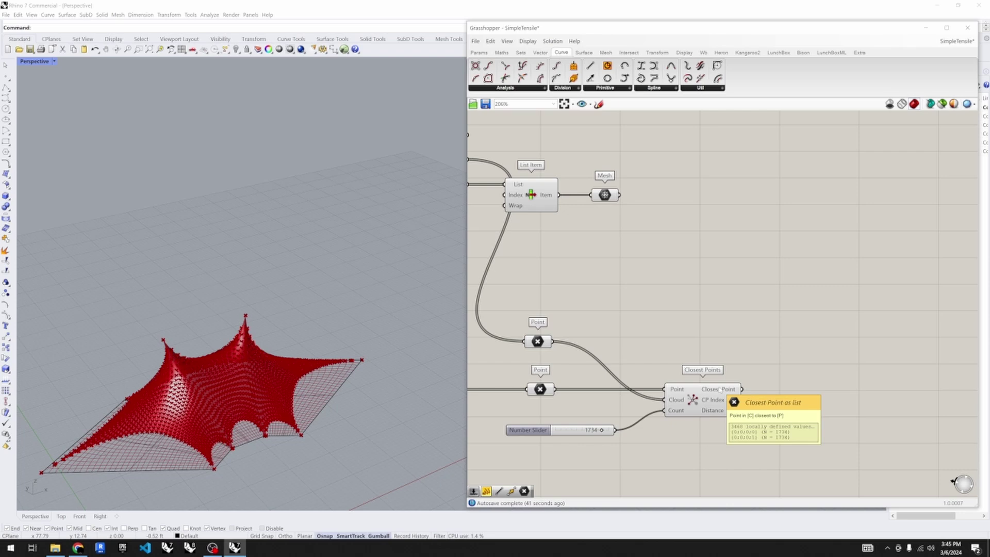
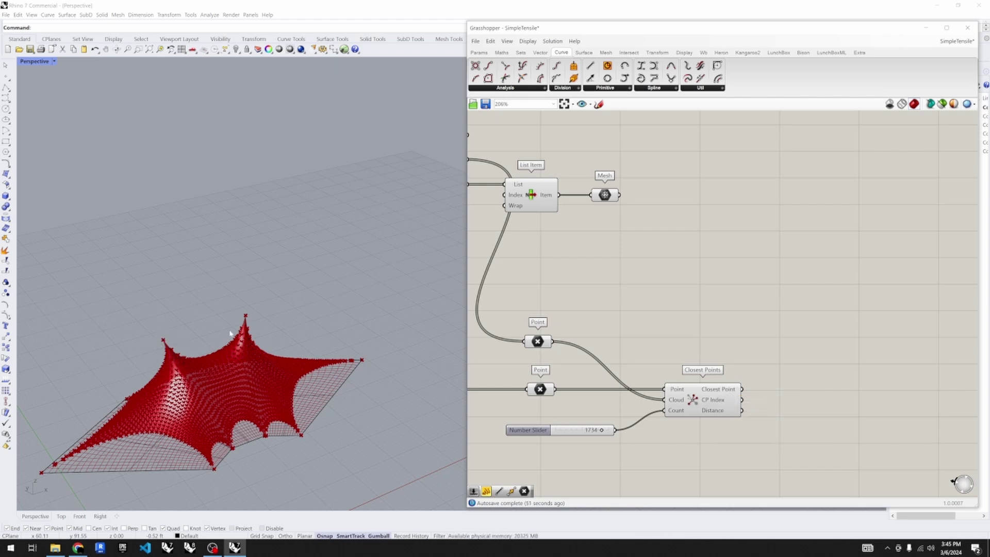
# - Add a Deconstruct point component, feed it from the Closest Point output and align it with that component
pyautogui.doubleClick(844, 407)
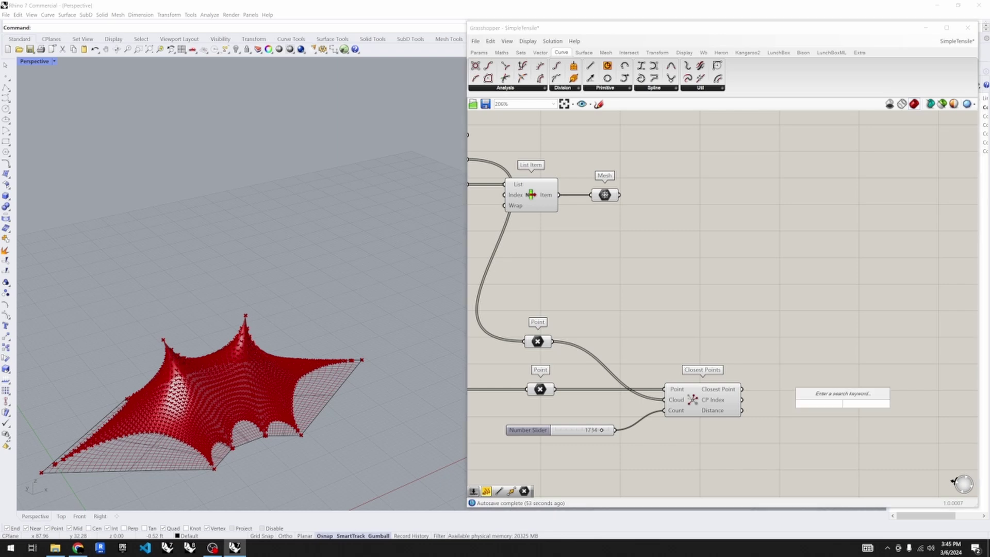
pyautogui.write('decon')
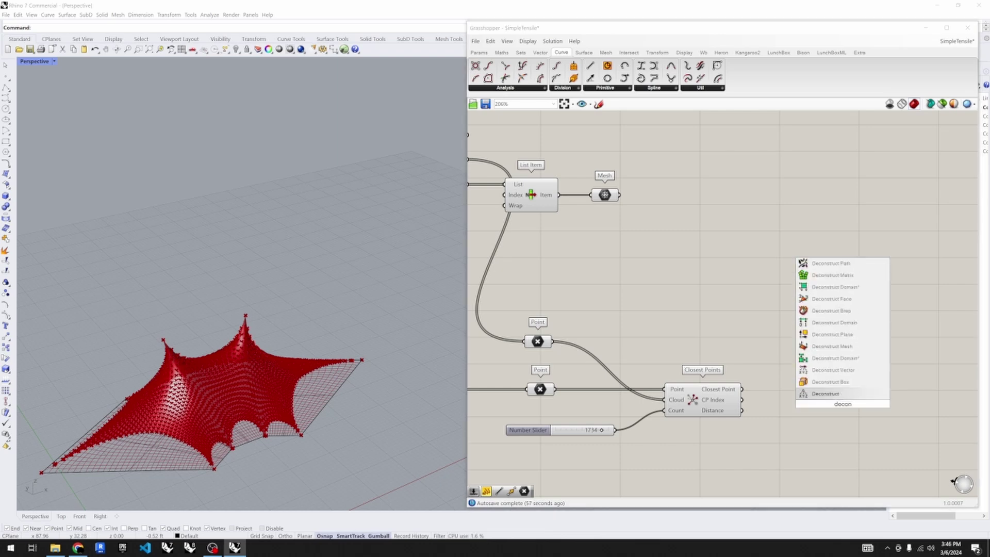
pyautogui.click(842, 394)
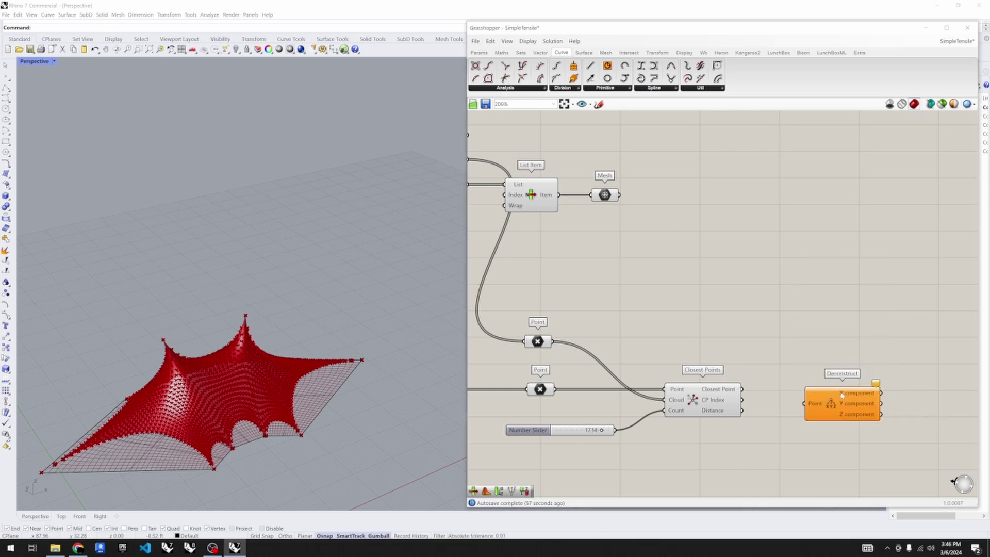
pyautogui.moveTo(745, 393); pyautogui.dragTo(799, 399)
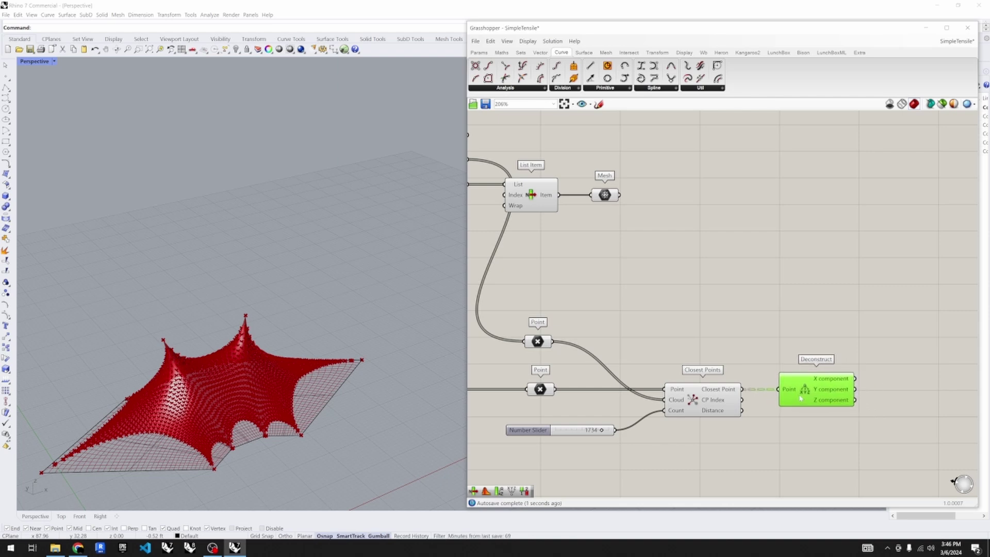
# - Add an Average component for the X component, and duplicate it below to average the Y component
pyautogui.scroll(3, 760, 373)
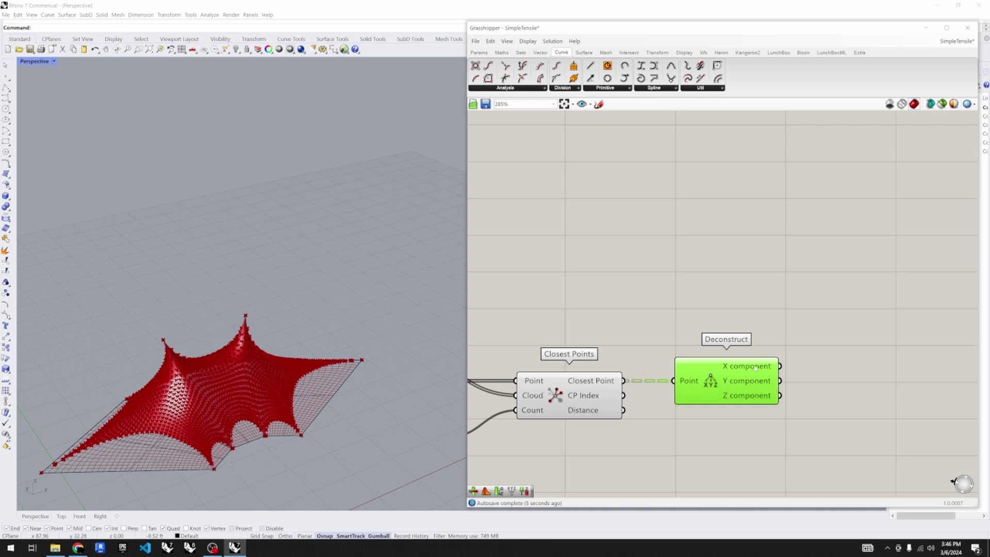
pyautogui.doubleClick(831, 381)
pyautogui.write('a')
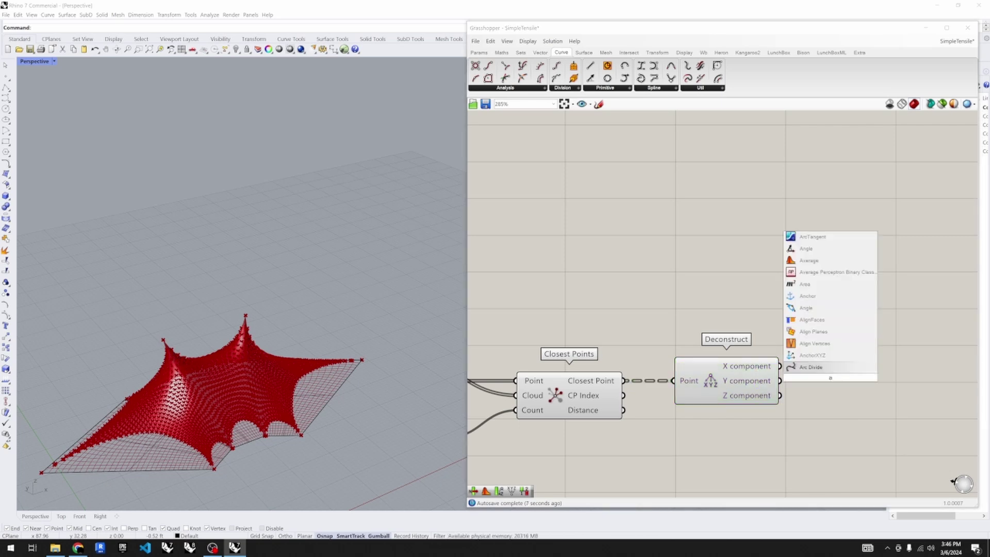
pyautogui.write('verag')
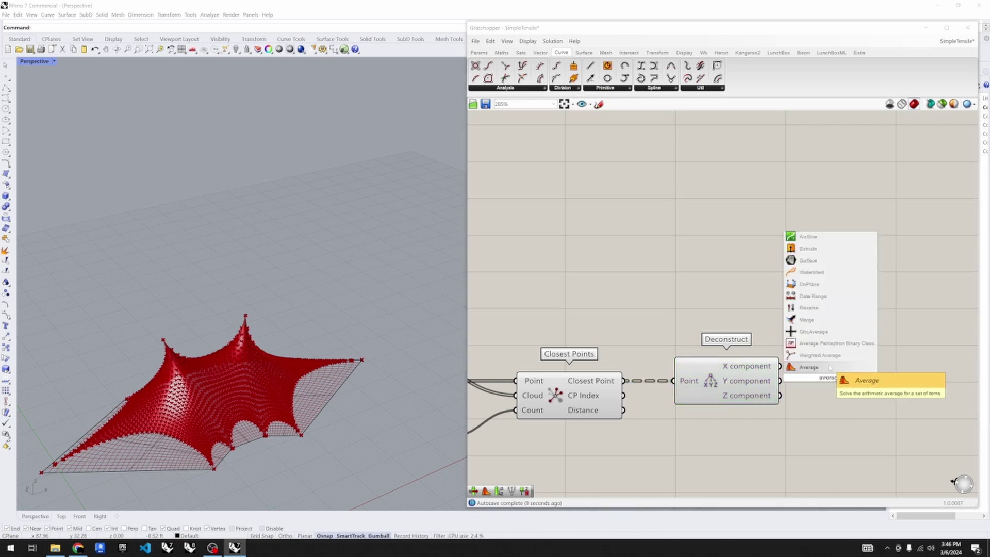
pyautogui.click(808, 375)
pyautogui.moveTo(808, 377); pyautogui.dragTo(848, 369)
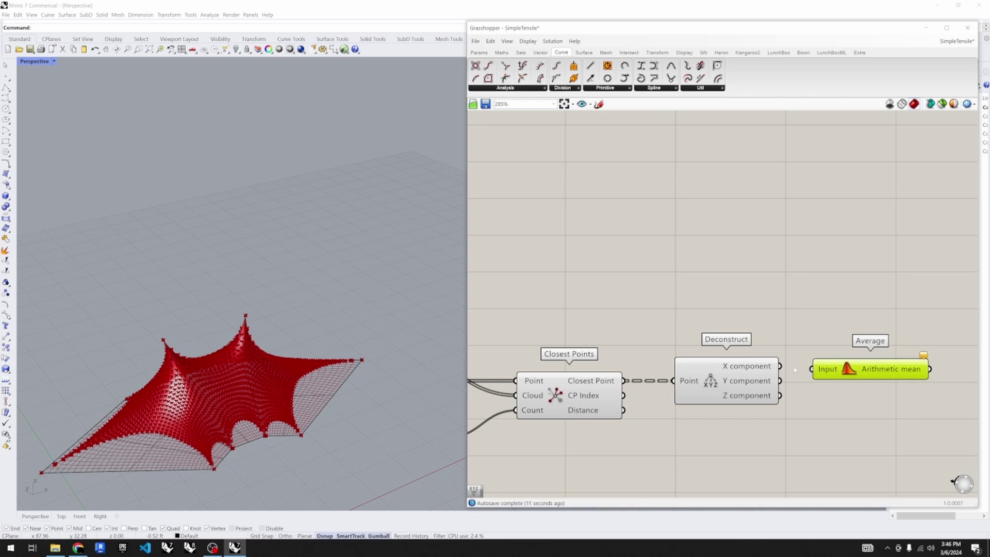
pyautogui.moveTo(785, 366); pyautogui.dragTo(843, 394)
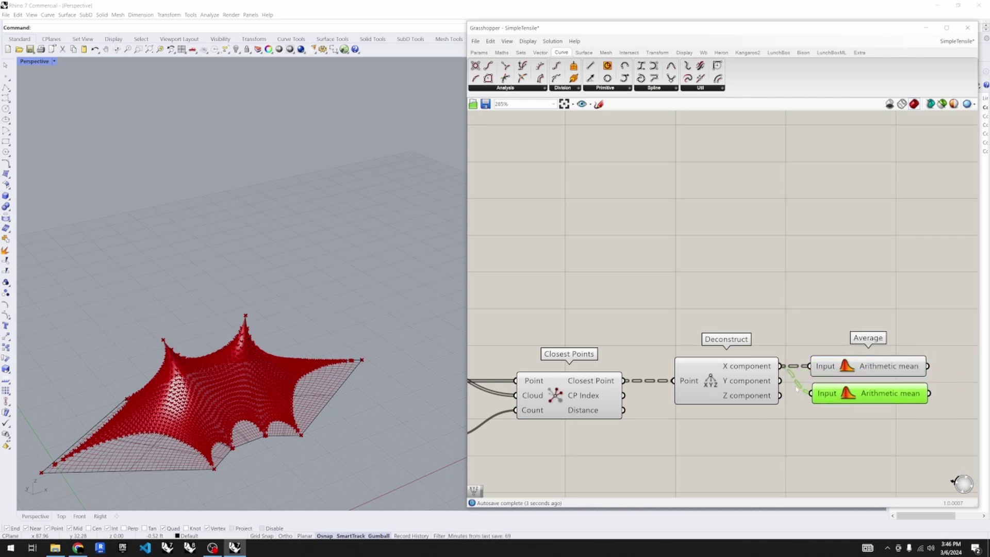
pyautogui.moveTo(780, 381); pyautogui.dragTo(811, 394)
# - Add a Construct Point component and connect the two averages to its X and Y coordinate inputs
pyautogui.scroll(-2, 661, 405)
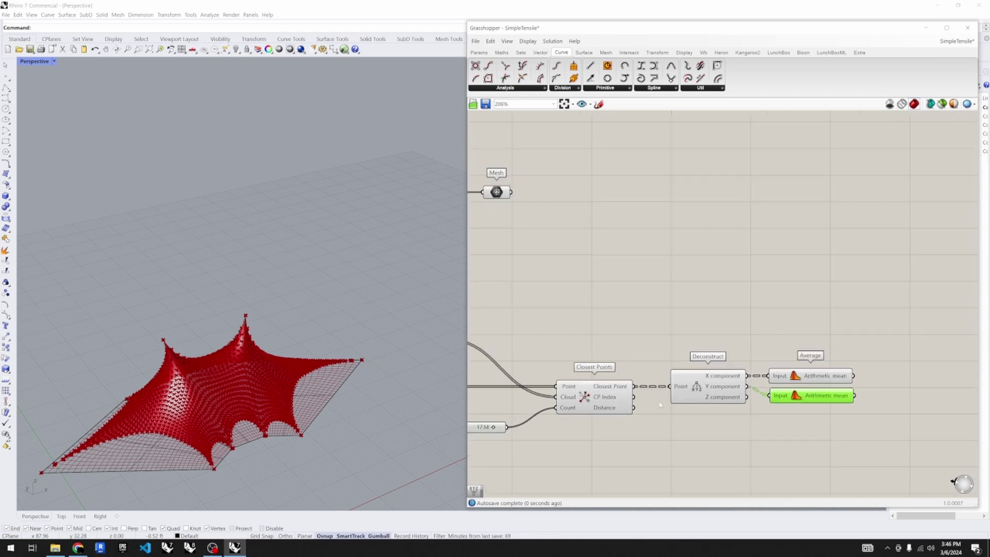
pyautogui.scroll(1, 660, 405)
pyautogui.doubleClick(858, 384)
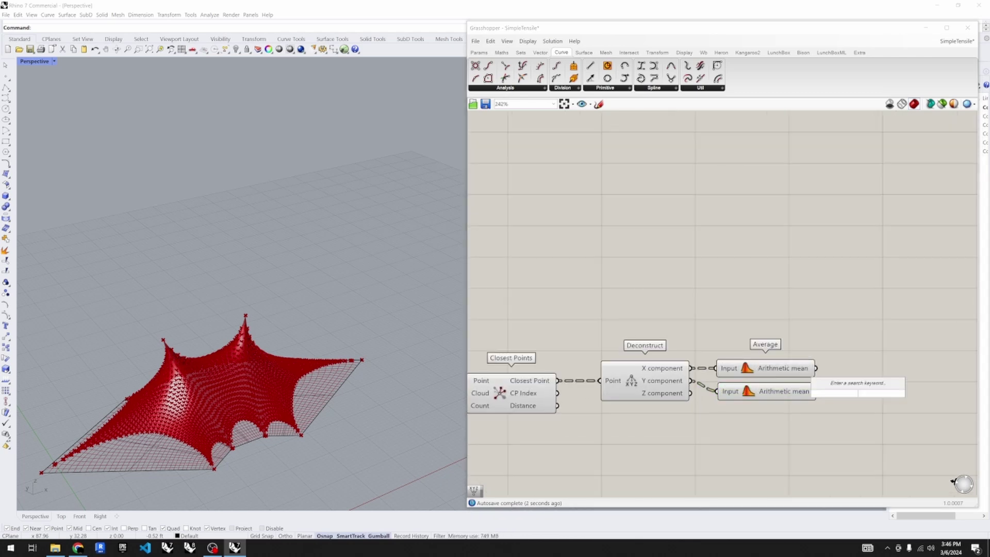
pyautogui.write('cons')
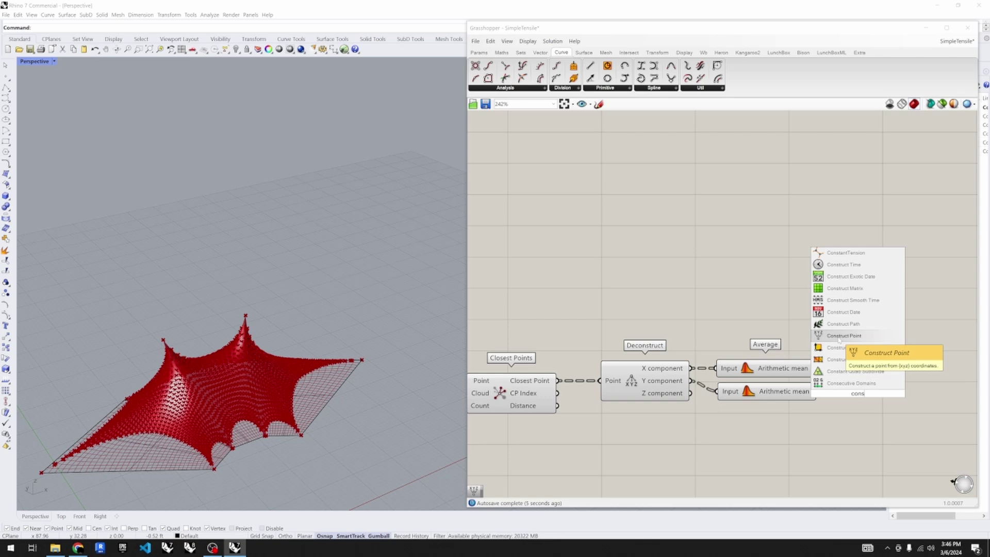
pyautogui.click(866, 352)
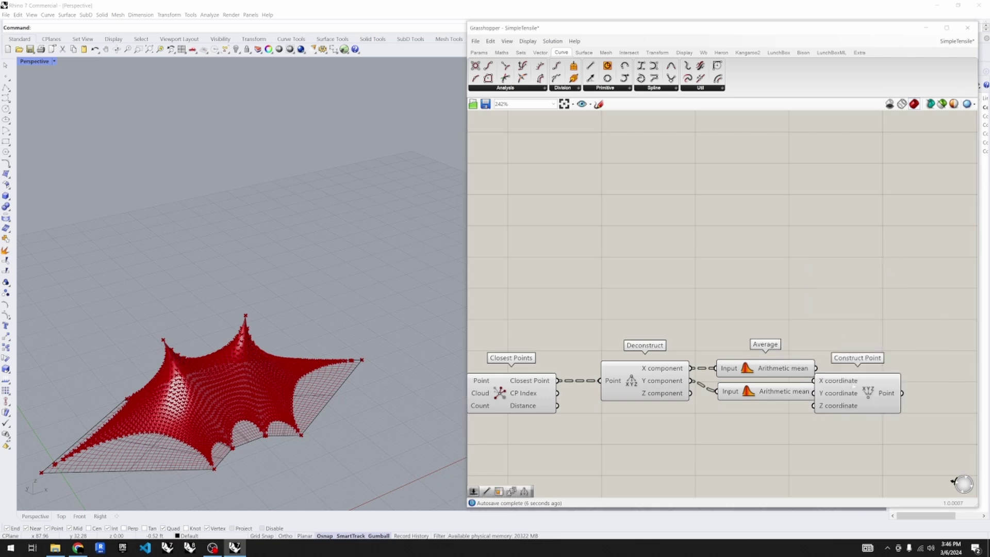
pyautogui.moveTo(883, 396); pyautogui.dragTo(888, 397)
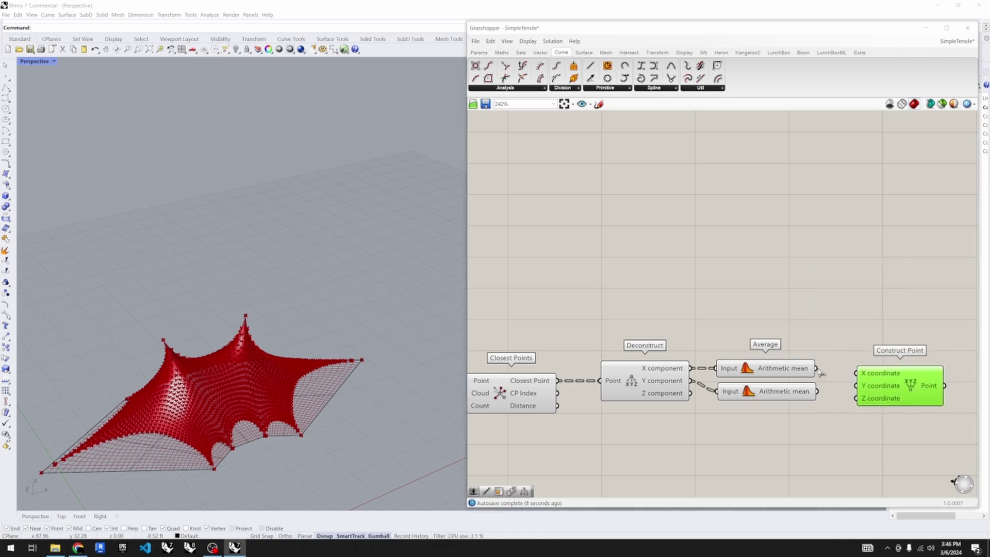
pyautogui.moveTo(817, 368); pyautogui.dragTo(883, 386)
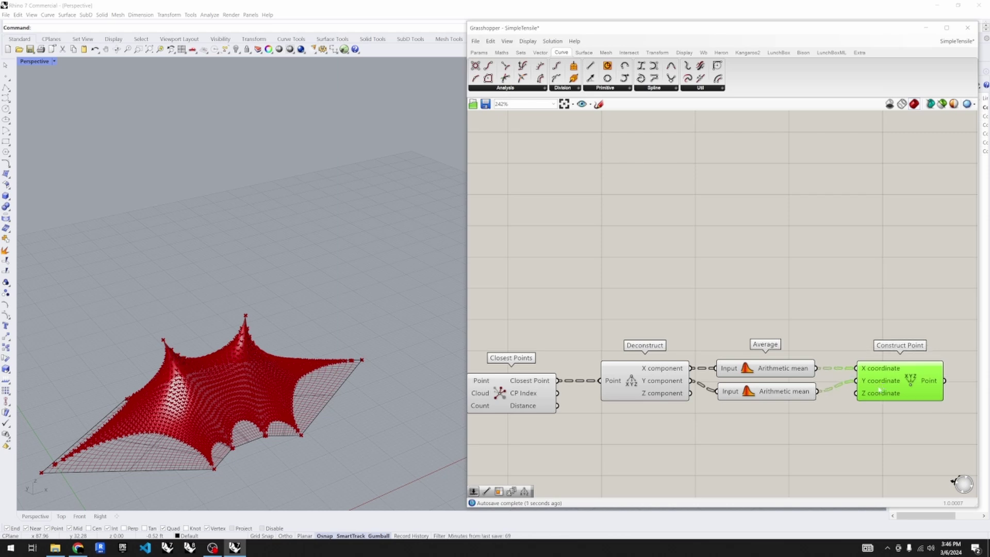
# - Inspect the averaged points beneath the membrane, with Construct Point selected and deselected
pyautogui.moveTo(173, 415); pyautogui.dragTo(281, 392, button='right')
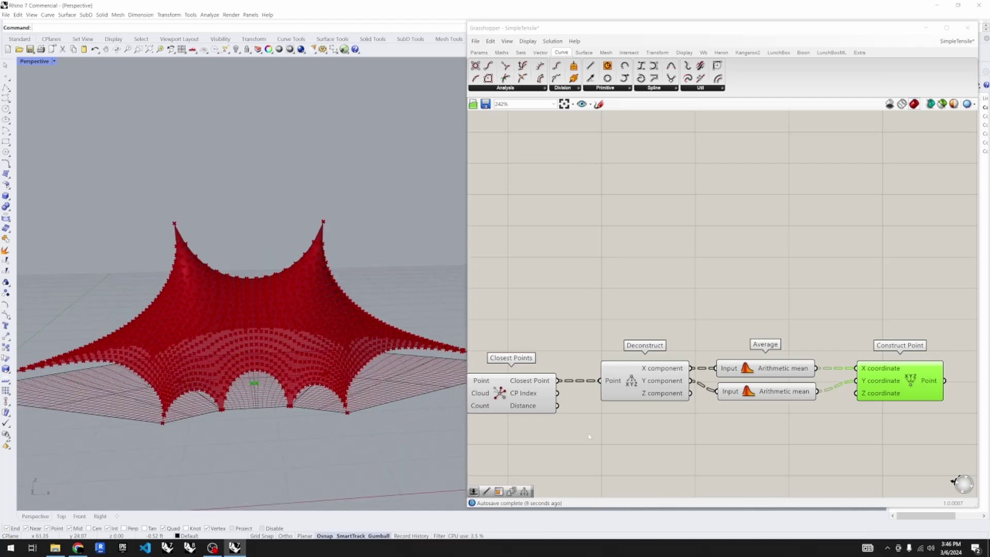
pyautogui.moveTo(650, 428); pyautogui.dragTo(559, 423, button='right')
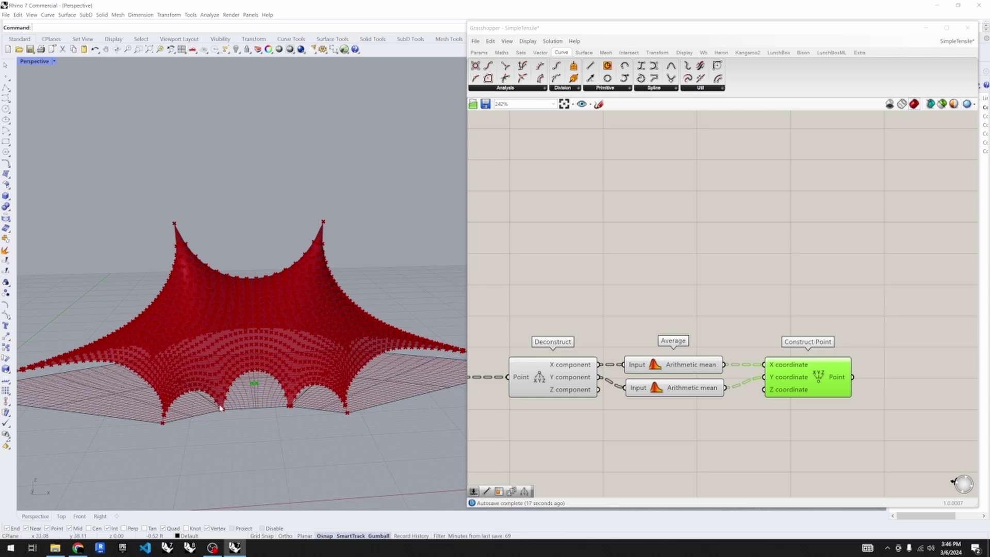
pyautogui.moveTo(220, 408); pyautogui.dragTo(279, 403, button='right')
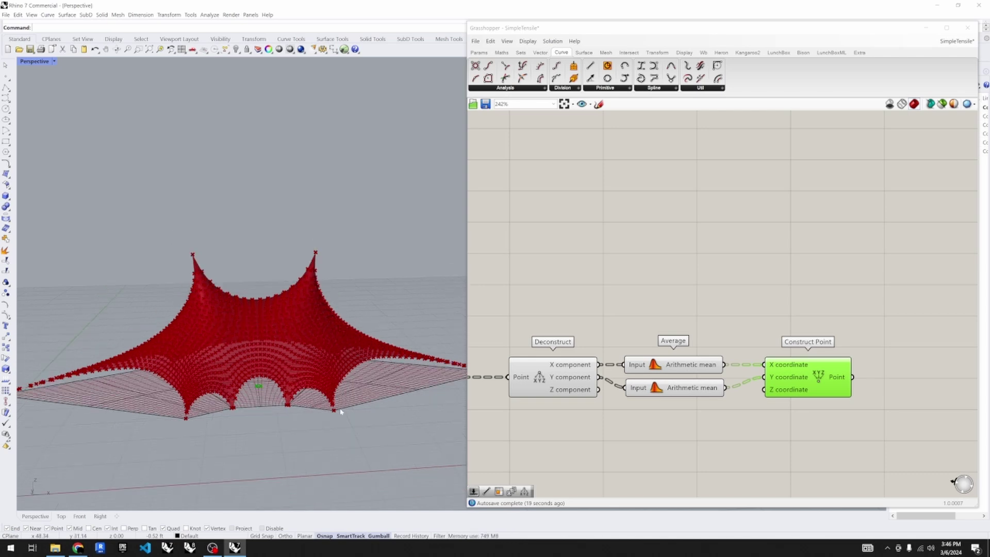
pyautogui.click(681, 428)
pyautogui.scroll(-2, 681, 400)
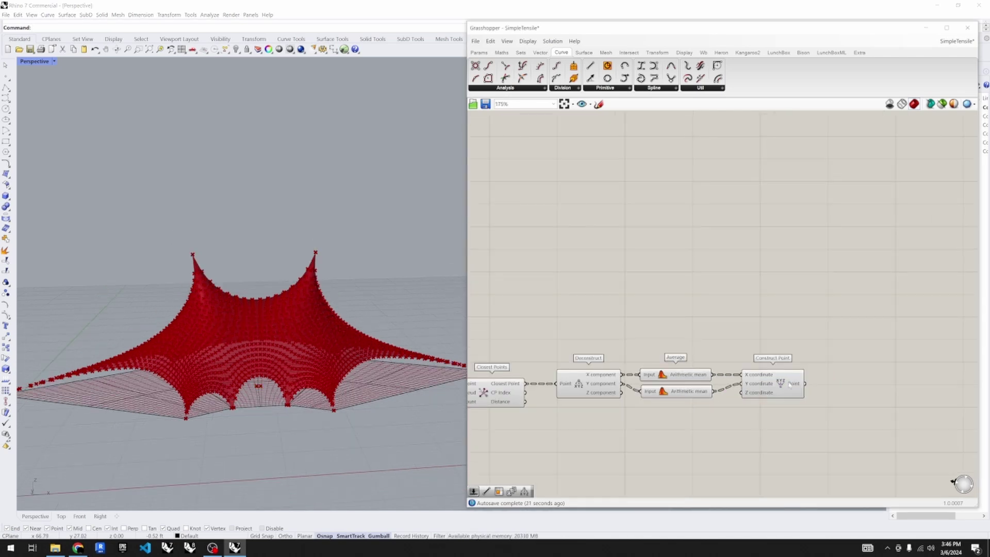
# - Add a Line component above Construct Point and connect the constructed points to its Start Point and End Point inputs
pyautogui.moveTo(774, 388); pyautogui.dragTo(767, 388)
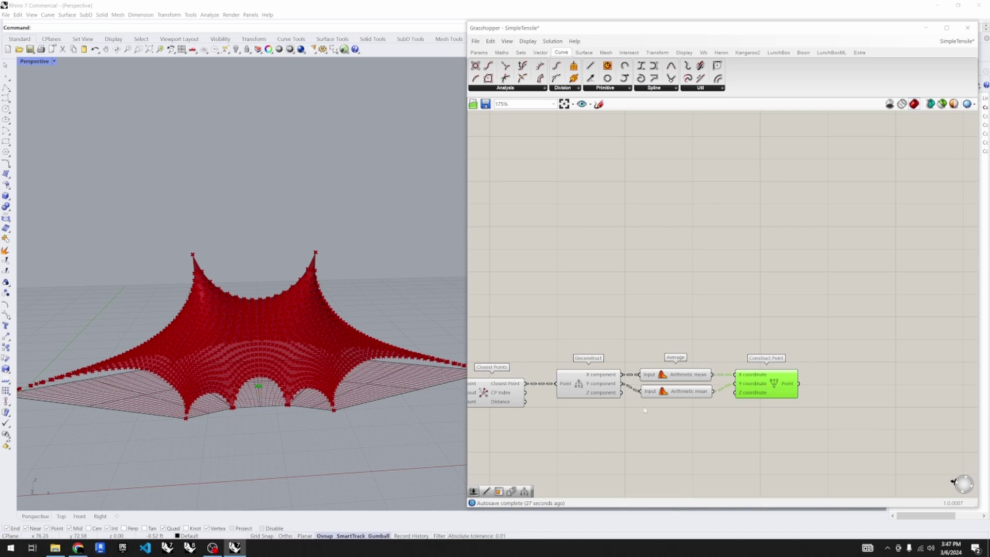
pyautogui.doubleClick(843, 373)
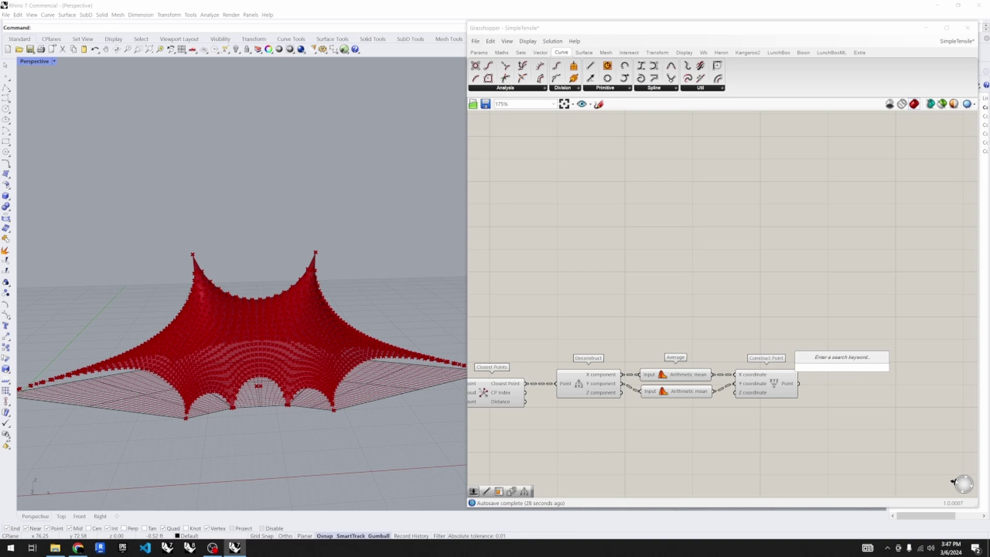
pyautogui.write('line')
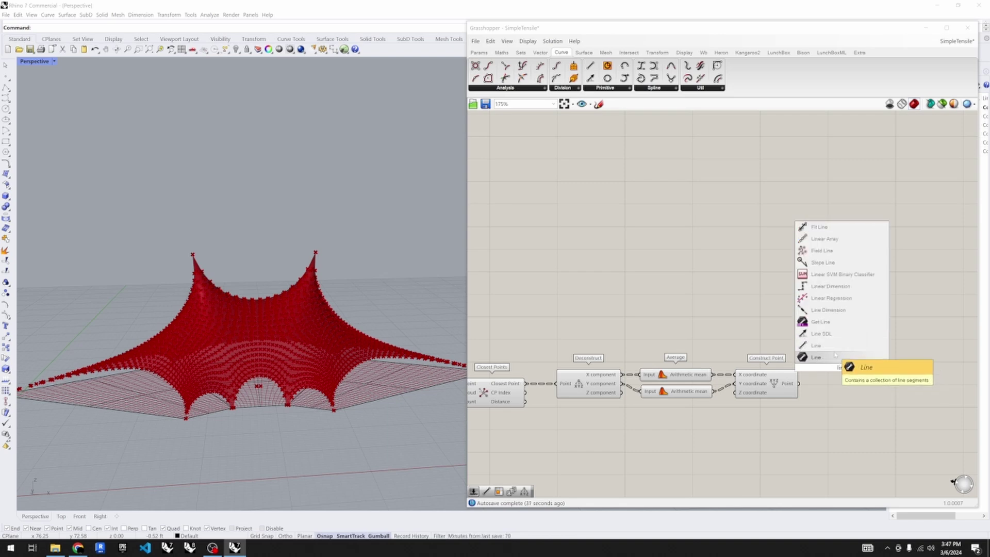
pyautogui.press('Return')
pyautogui.moveTo(840, 374); pyautogui.dragTo(837, 339)
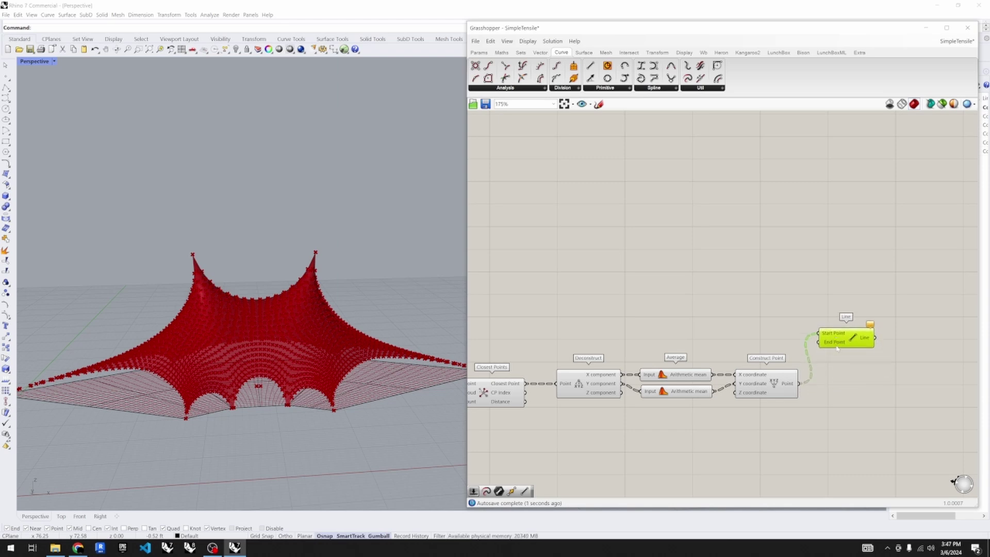
pyautogui.moveTo(799, 384); pyautogui.dragTo(820, 342)
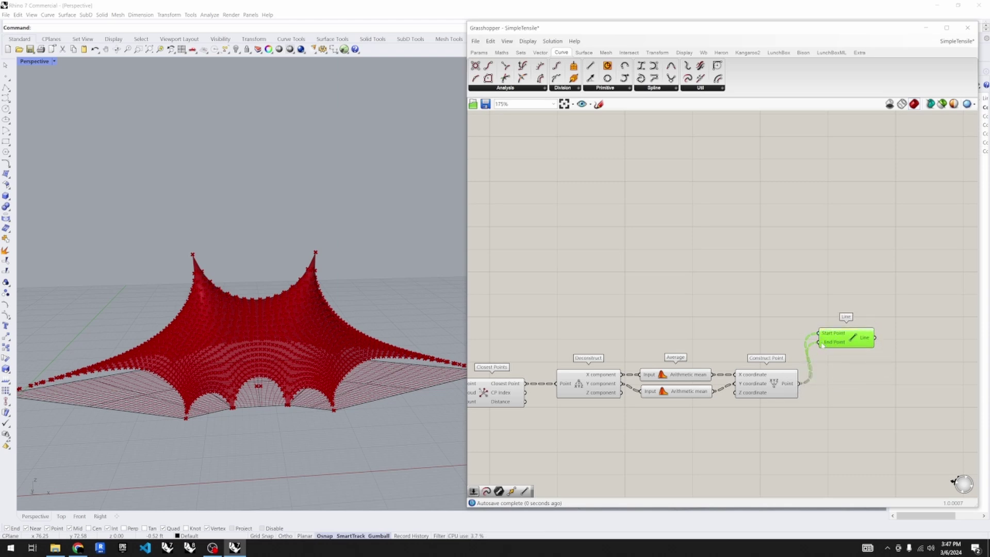
# - Replace the Line component's Start Point source with the Point parameter holding the membrane peaks
pyautogui.scroll(-3, 851, 365)
pyautogui.scroll(2, 553, 377)
pyautogui.click(545, 374)
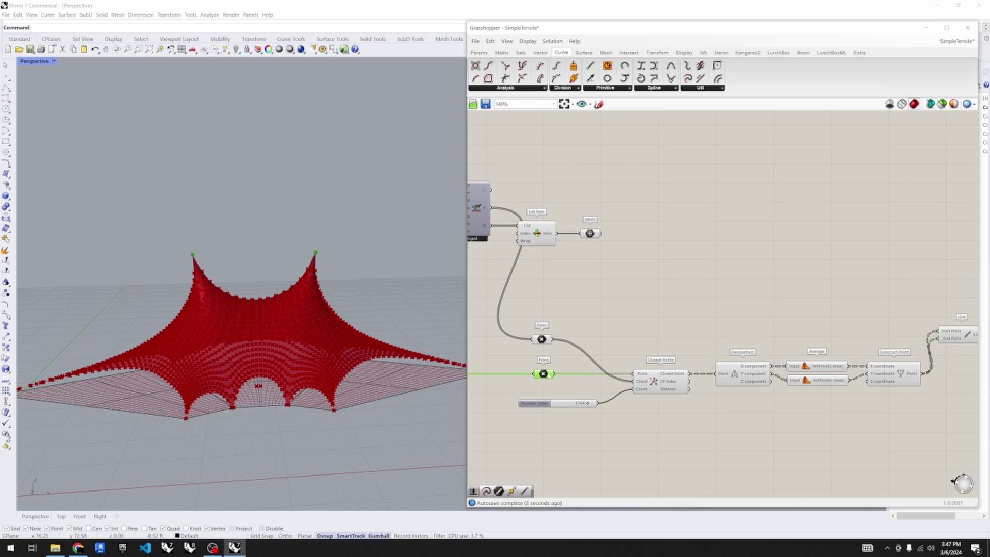
pyautogui.moveTo(556, 377); pyautogui.dragTo(687, 337)
pyautogui.moveTo(948, 334); pyautogui.dragTo(939, 331)
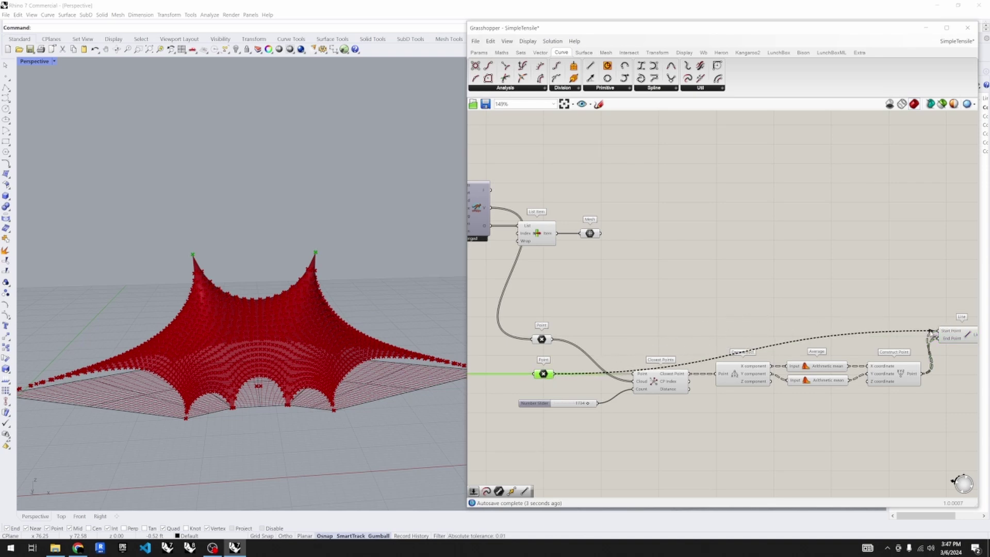
# - Move the closest-point averaging components below the long peak-point wire and realign the Line component with that wire
pyautogui.moveTo(895, 429); pyautogui.dragTo(574, 343)
pyautogui.moveTo(665, 389); pyautogui.dragTo(665, 430)
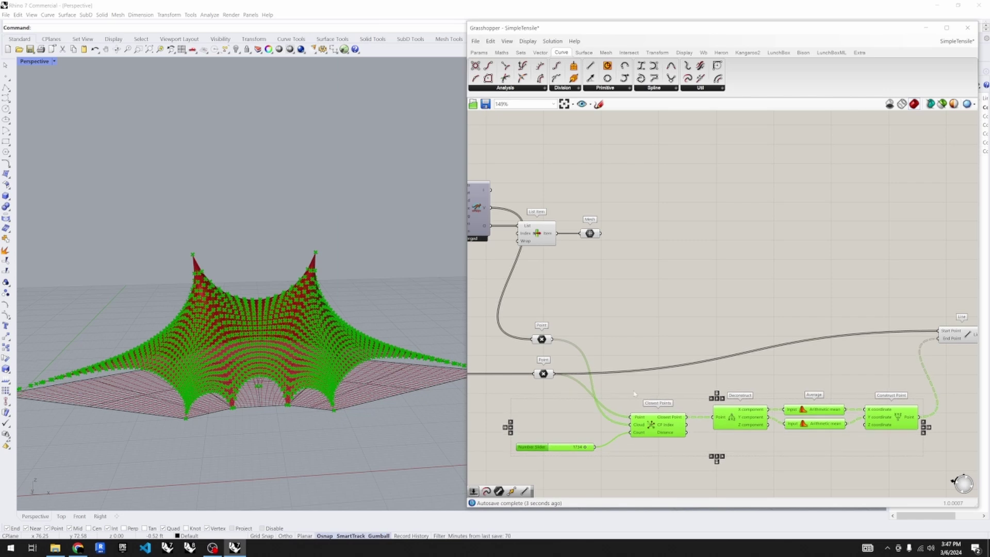
pyautogui.moveTo(666, 431); pyautogui.dragTo(577, 428, button='right')
pyautogui.scroll(1, 866, 356)
pyautogui.moveTo(880, 331); pyautogui.dragTo(865, 378)
pyautogui.click(766, 322)
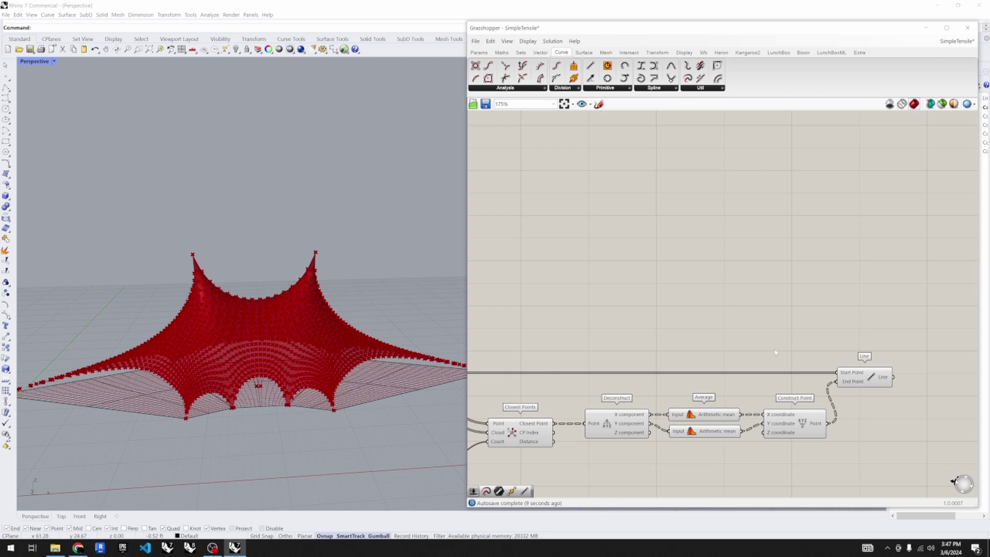
# - Graft the Line component's Start Point input and inspect the lines from the peaks down to the averaged ground points
pyautogui.scroll(3, 776, 353)
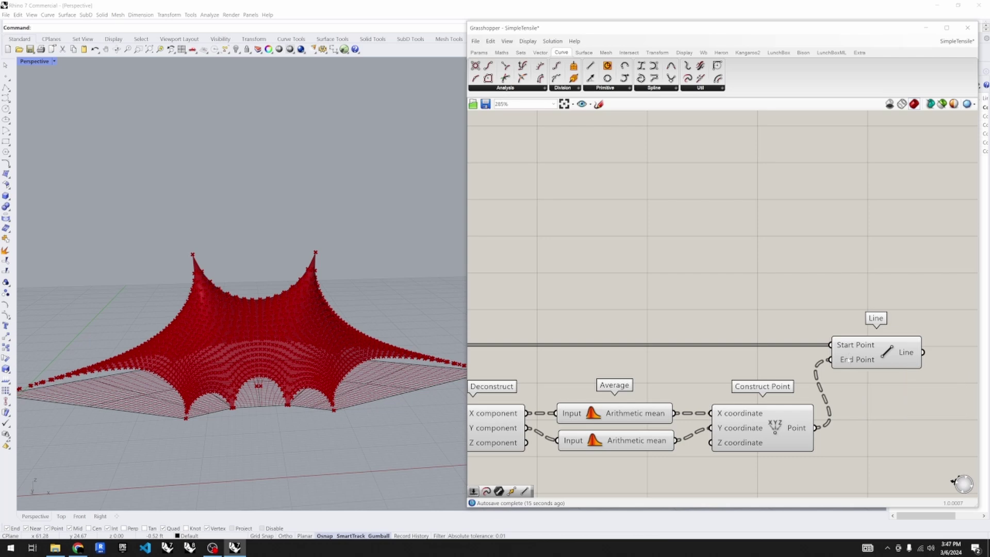
pyautogui.moveTo(845, 346)
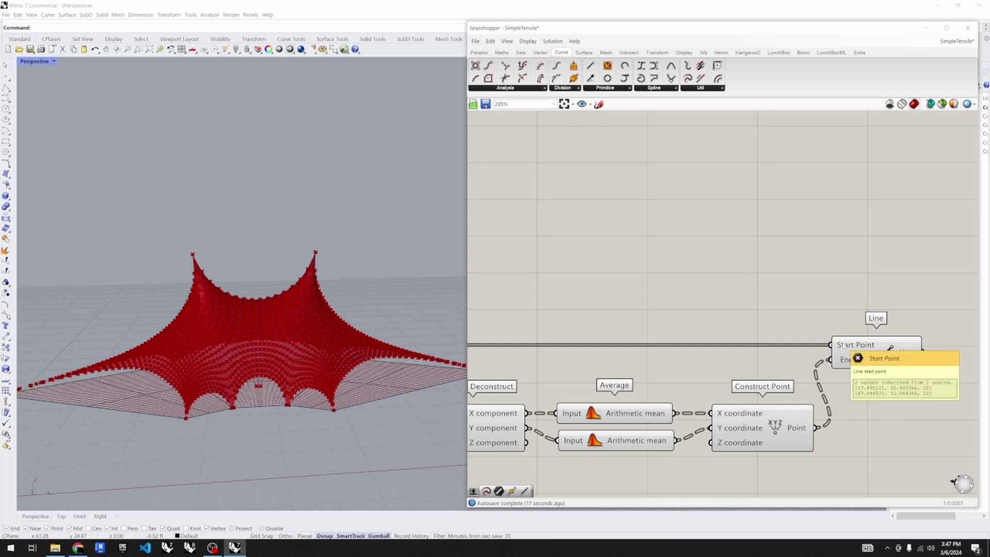
pyautogui.rightClick(845, 346)
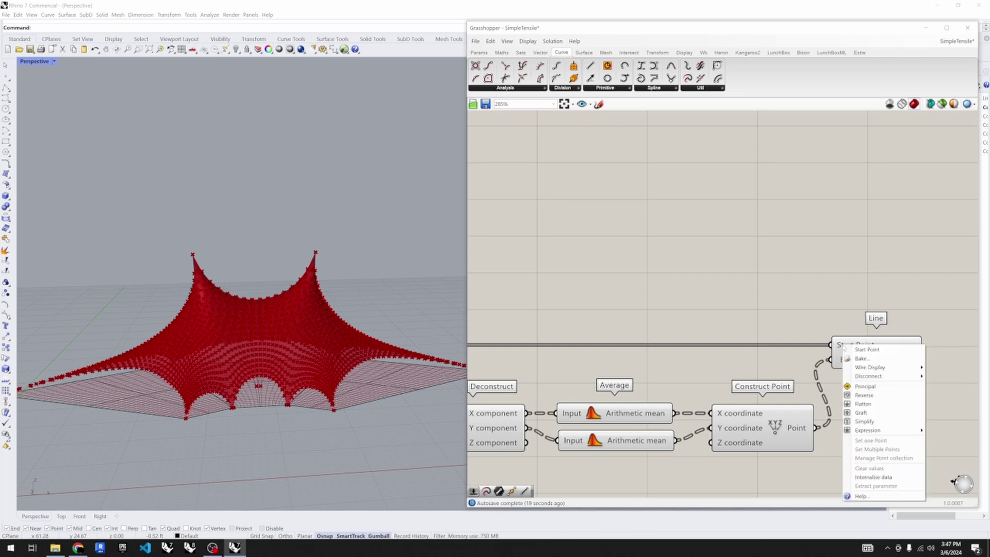
pyautogui.click(877, 413)
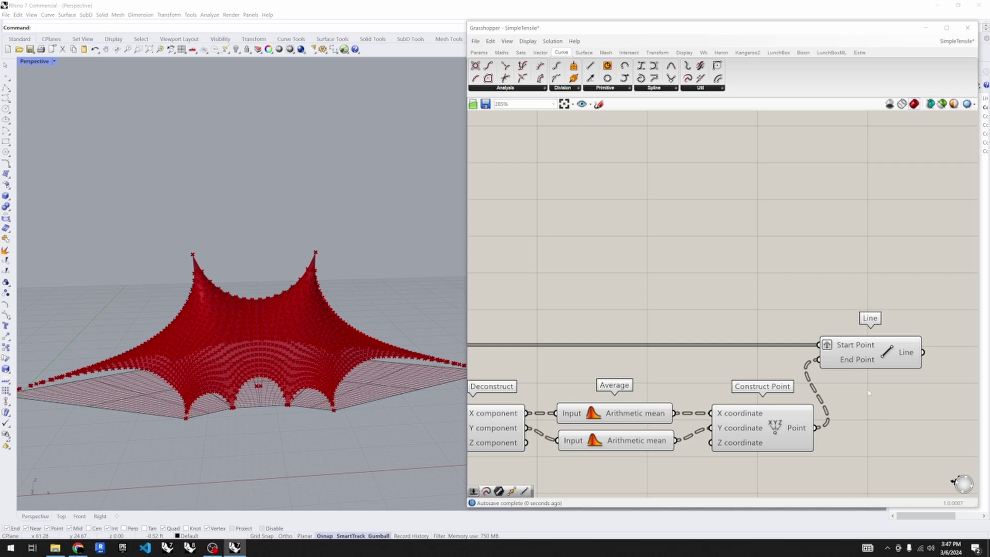
pyautogui.moveTo(906, 358)
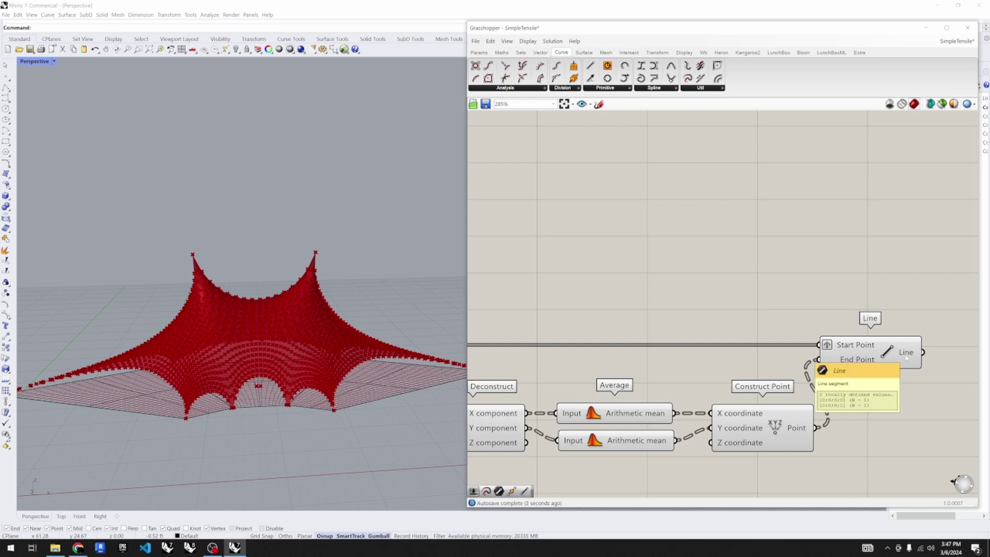
pyautogui.click(906, 358)
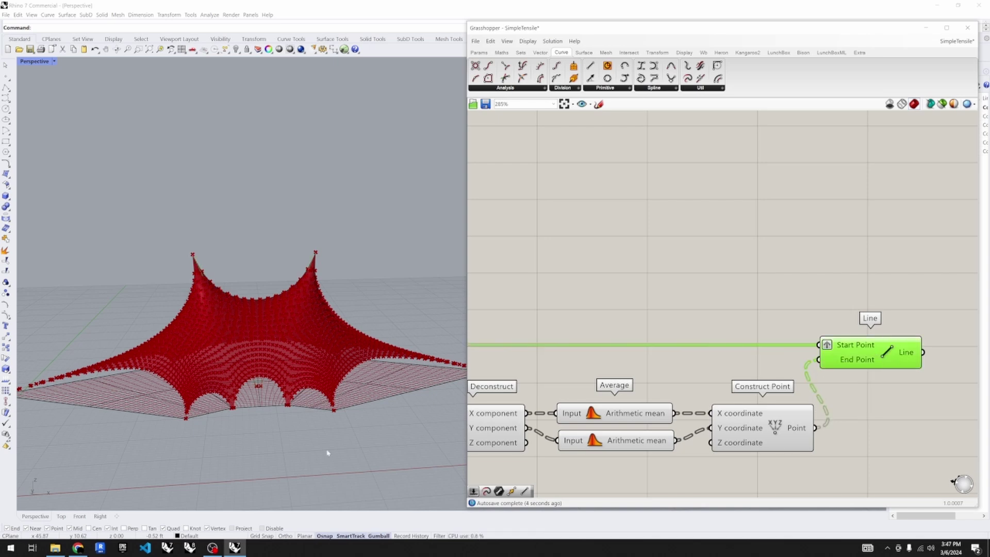
pyautogui.moveTo(319, 453); pyautogui.dragTo(288, 403, button='right')
pyautogui.scroll(10, 288, 402)
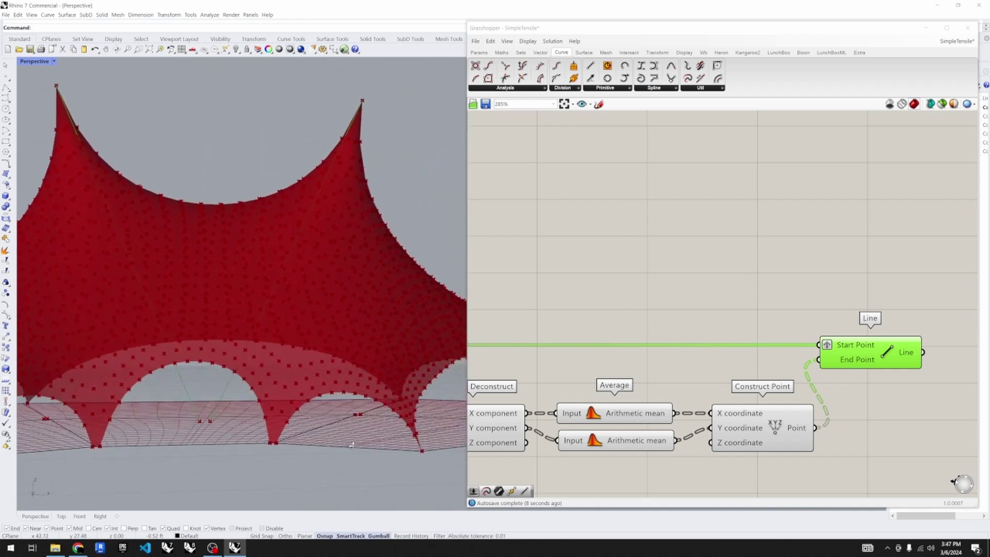
pyautogui.scroll(-6, 350, 449)
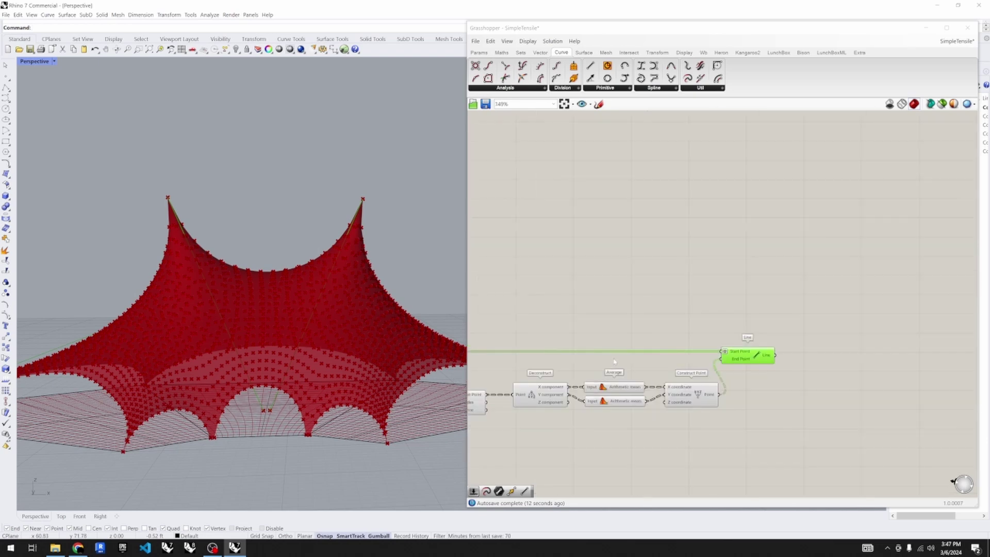
# - Add an Extend Curve component and connect the Line output to its Curve input
pyautogui.moveTo(948, 368); pyautogui.dragTo(791, 364, button='right')
pyautogui.scroll(-4, 782, 370)
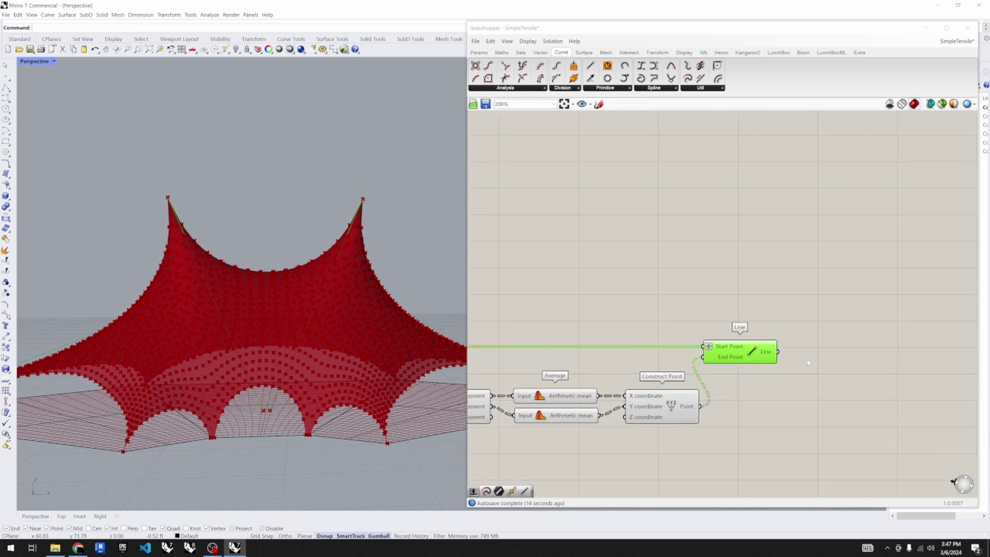
pyautogui.scroll(2, 807, 365)
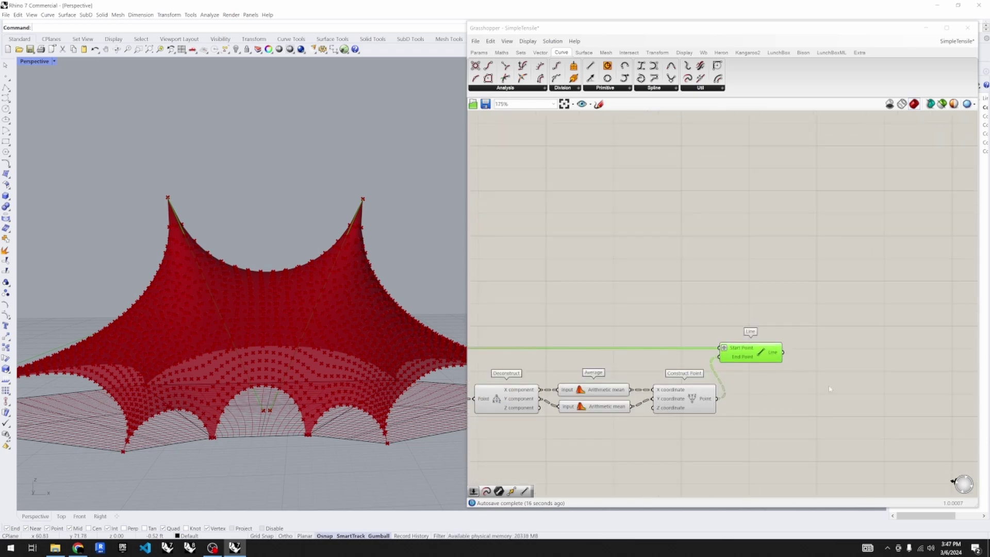
pyautogui.doubleClick(807, 365)
pyautogui.write('exen')
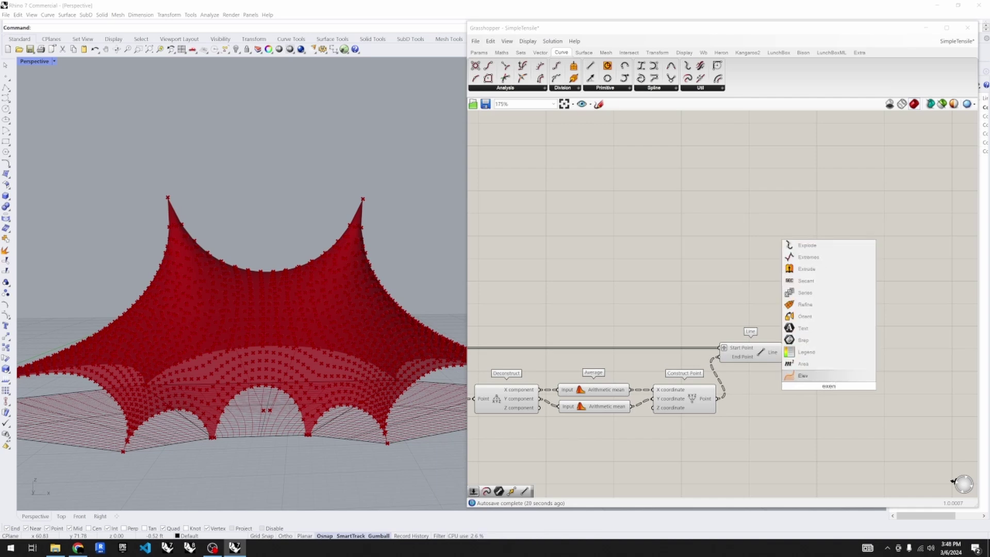
pyautogui.press('BackSpace')
pyautogui.press('BackSpace')
pyautogui.write('tend')
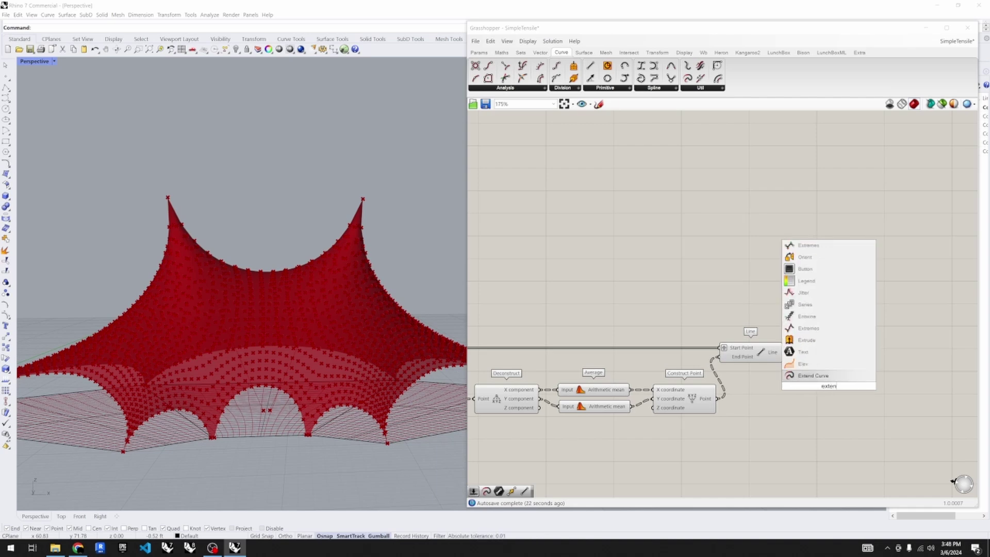
pyautogui.press('Return')
pyautogui.click(831, 364)
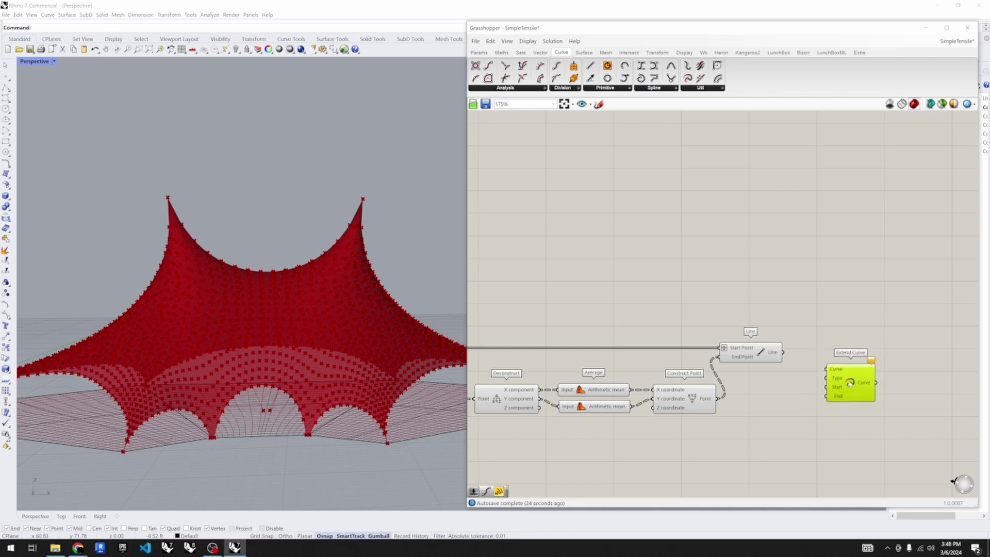
pyautogui.moveTo(785, 354); pyautogui.dragTo(895, 371)
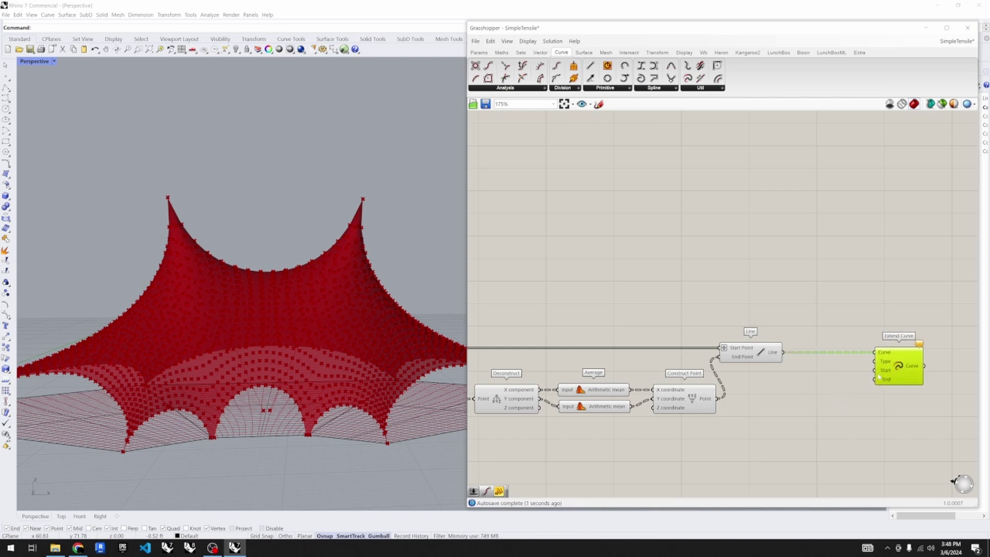
# - Add a panel containing 0 and connect it to the Start input of Extend Curve
pyautogui.doubleClick(824, 375)
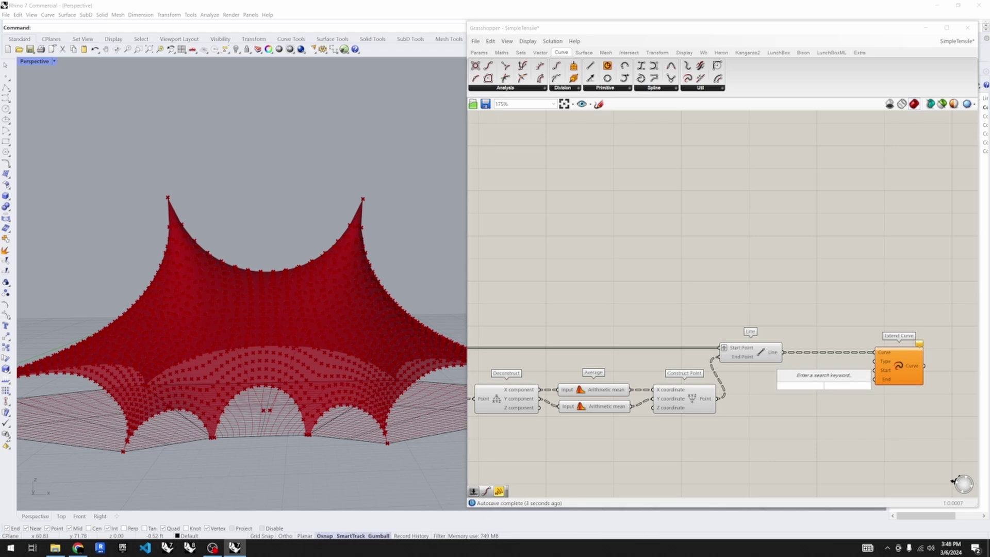
pyautogui.write('Division')
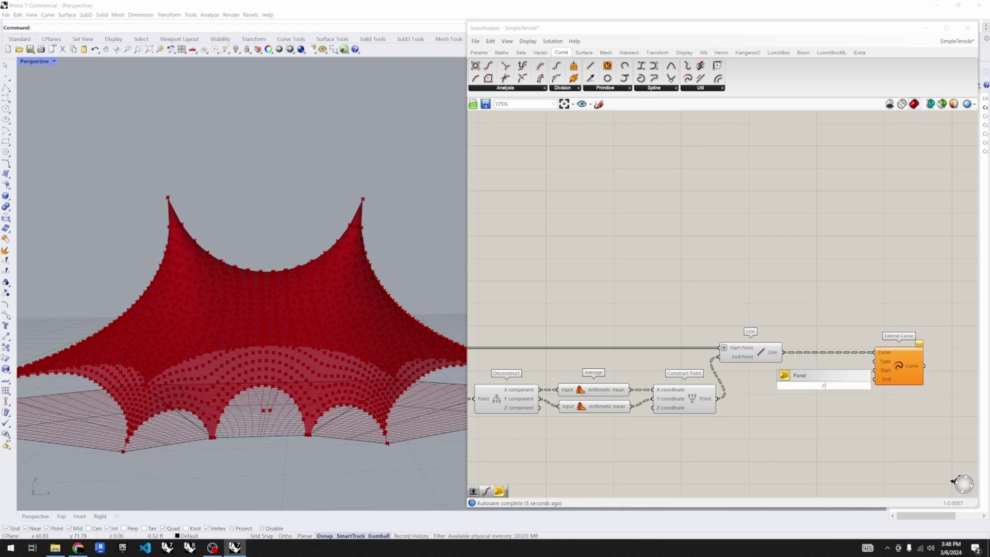
pyautogui.write('//0')
pyautogui.press('Return')
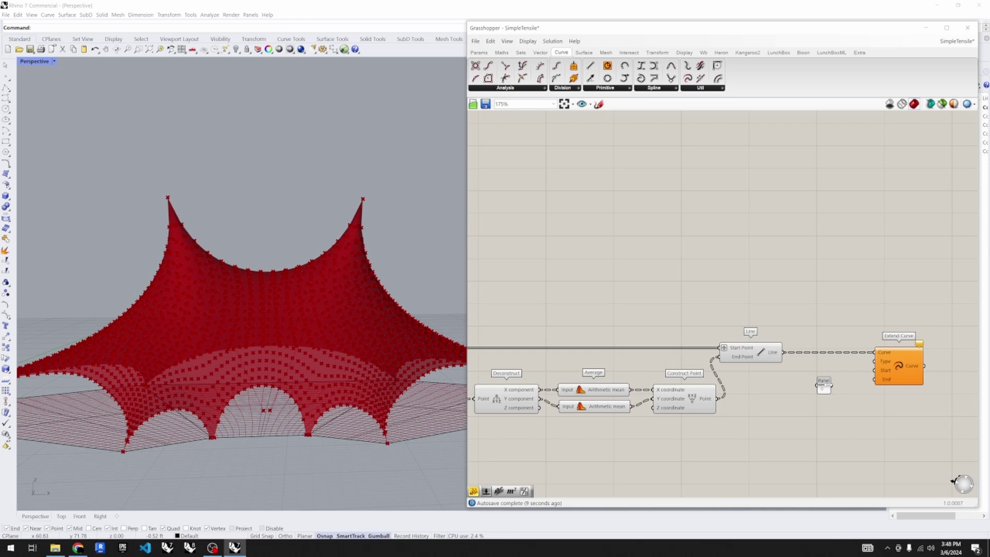
pyautogui.moveTo(841, 385); pyautogui.dragTo(873, 370)
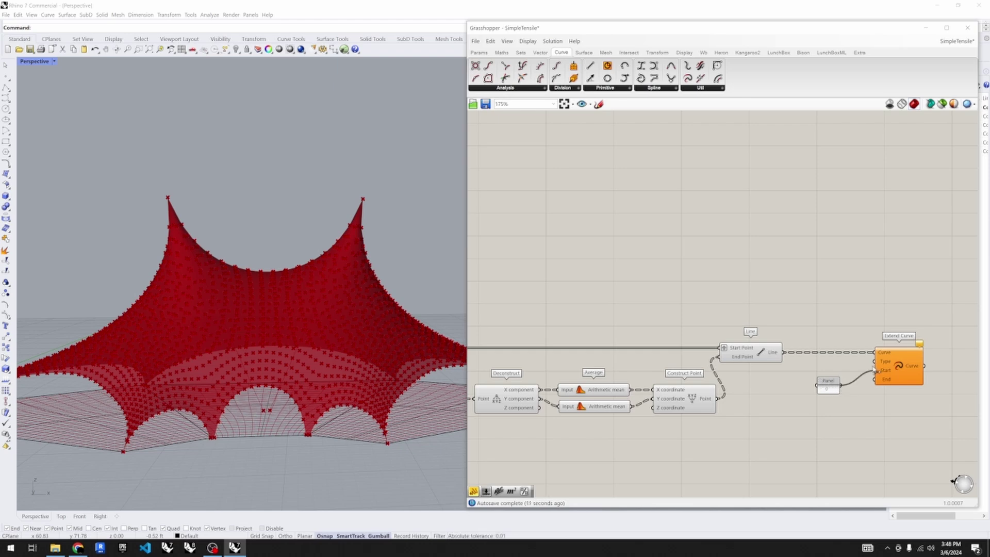
# - Add a number slider set to 12 and connect it to the End input of Extend Curve
pyautogui.doubleClick(833, 418)
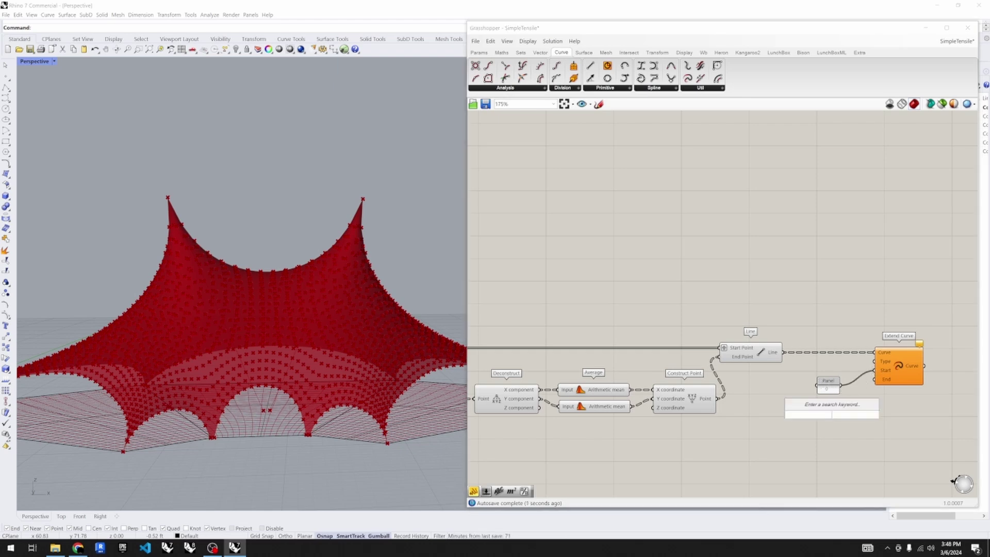
pyautogui.write('12')
pyautogui.press('Return')
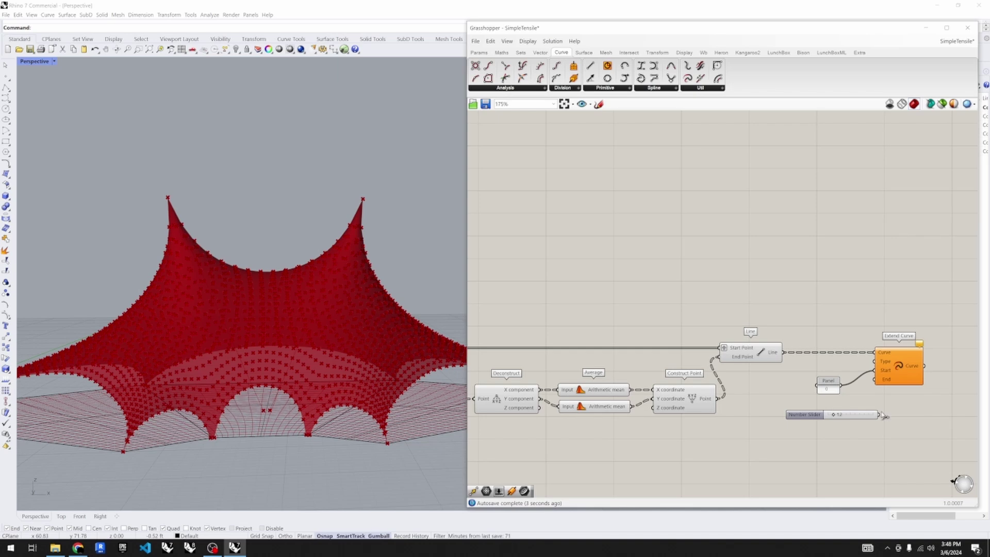
pyautogui.moveTo(879, 414); pyautogui.dragTo(873, 380)
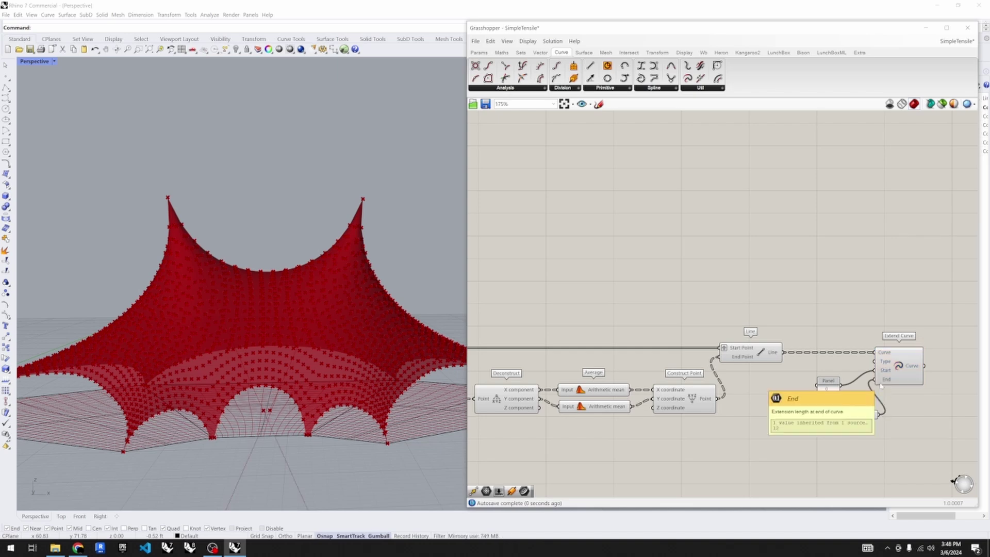
# - Swap the Extend Curve sources so the slider drives Start and the panel drives End, and set the slider to 4
pyautogui.moveTo(304, 352); pyautogui.dragTo(309, 398, button='right')
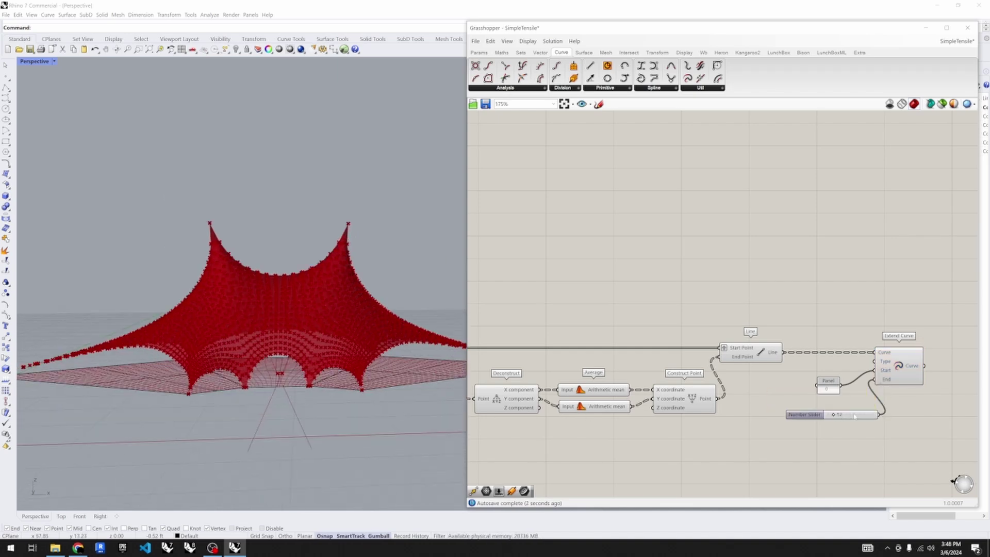
pyautogui.moveTo(871, 418); pyautogui.dragTo(875, 370)
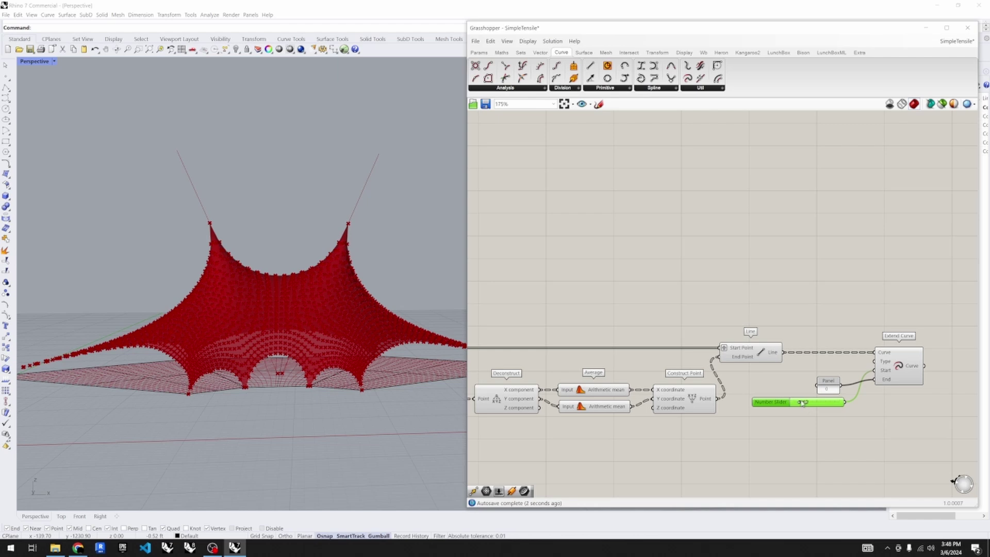
pyautogui.moveTo(801, 403); pyautogui.dragTo(798, 405)
pyautogui.click(835, 412)
# - Add a Pipe component beyond Extend Curve
pyautogui.scroll(-1, 860, 396)
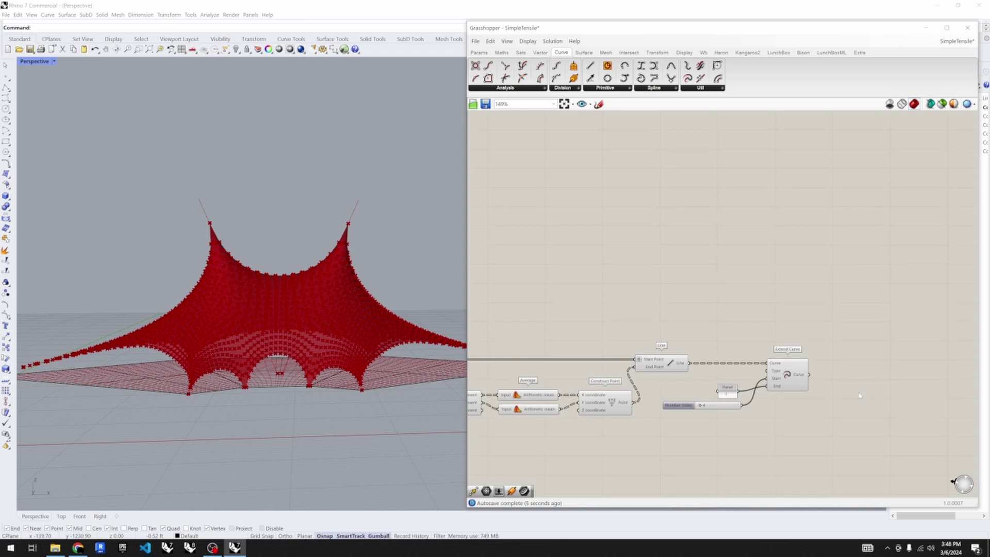
pyautogui.doubleClick(901, 400)
pyautogui.write('pipe')
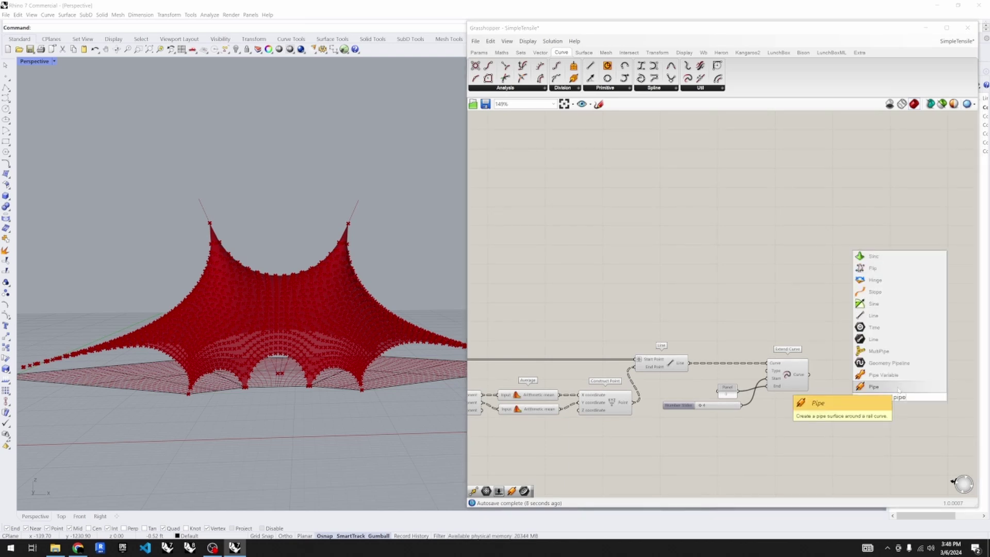
pyautogui.press('Return')
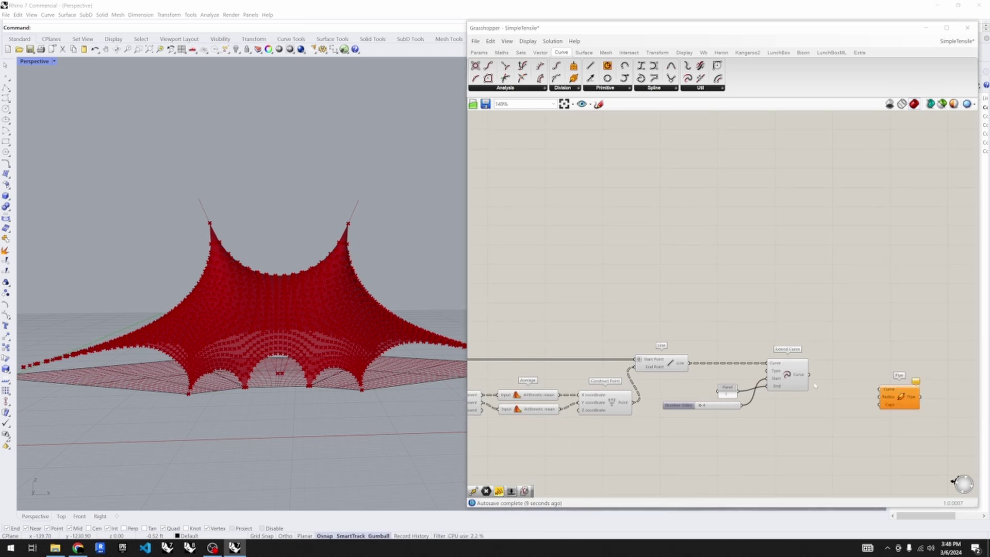
# - Connect the extended curves to Pipe and drive its Radius with a new number slider set to 0.19
pyautogui.moveTo(811, 379); pyautogui.dragTo(897, 398)
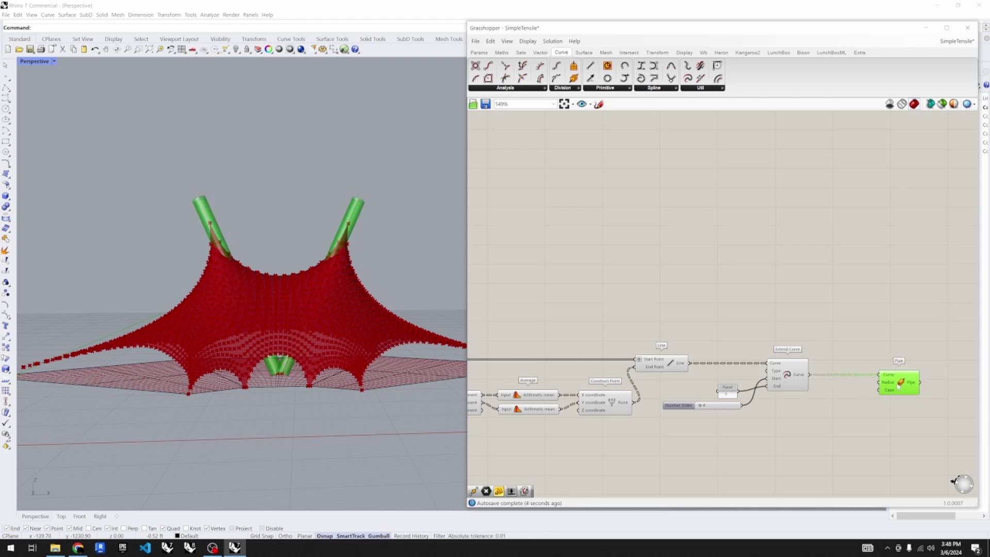
pyautogui.doubleClick(854, 414)
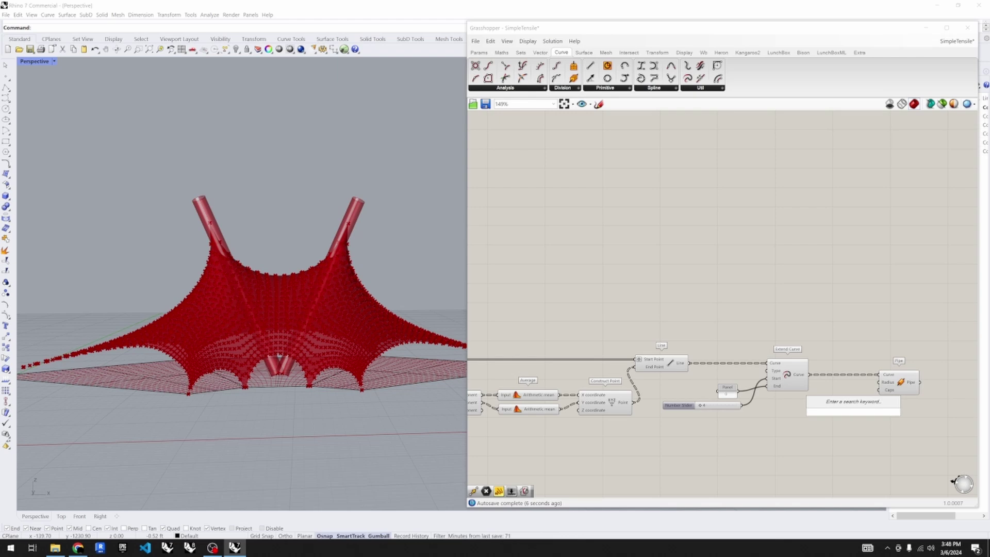
pyautogui.write('1')
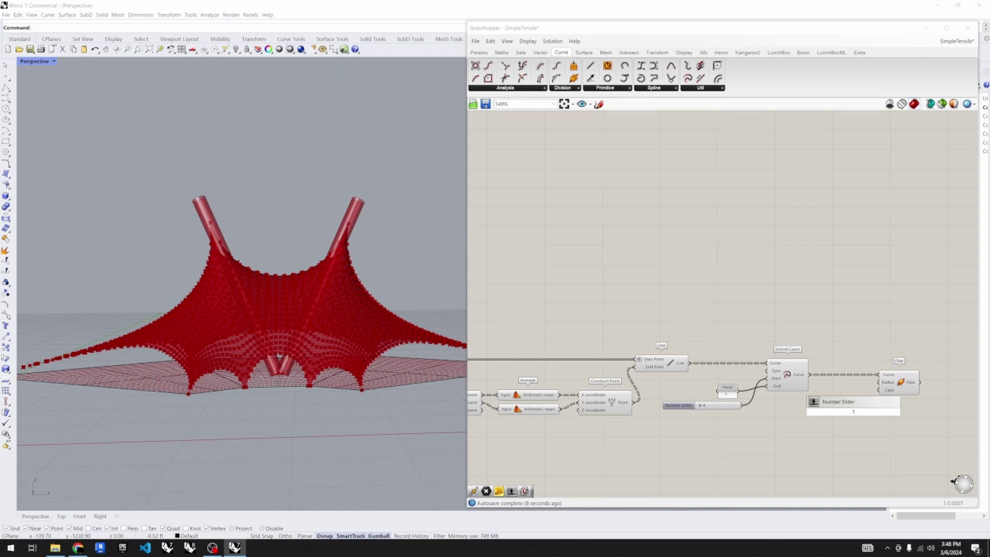
pyautogui.press('BackSpace')
pyautogui.write('0.55')
pyautogui.press('Return')
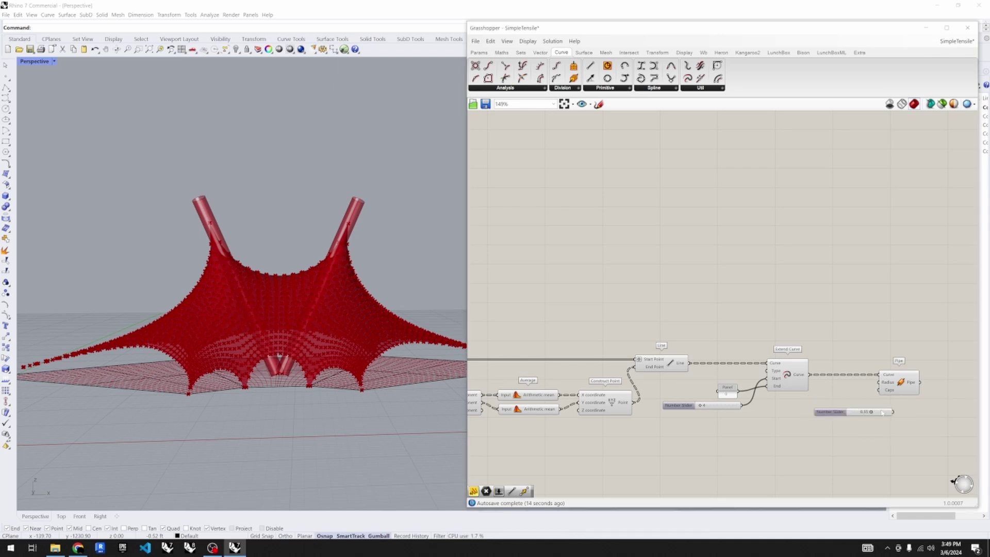
pyautogui.moveTo(882, 412); pyautogui.dragTo(879, 385)
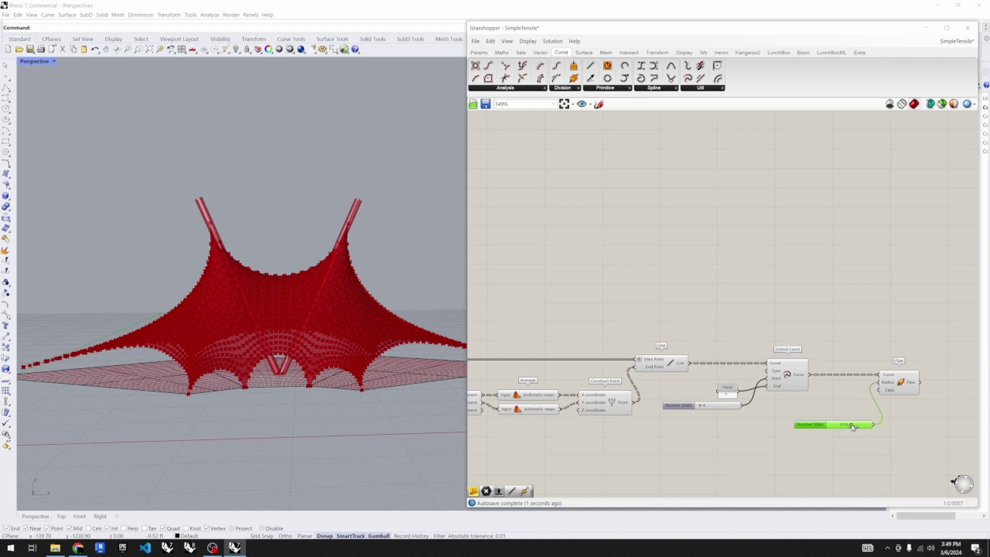
pyautogui.moveTo(852, 426); pyautogui.dragTo(838, 430)
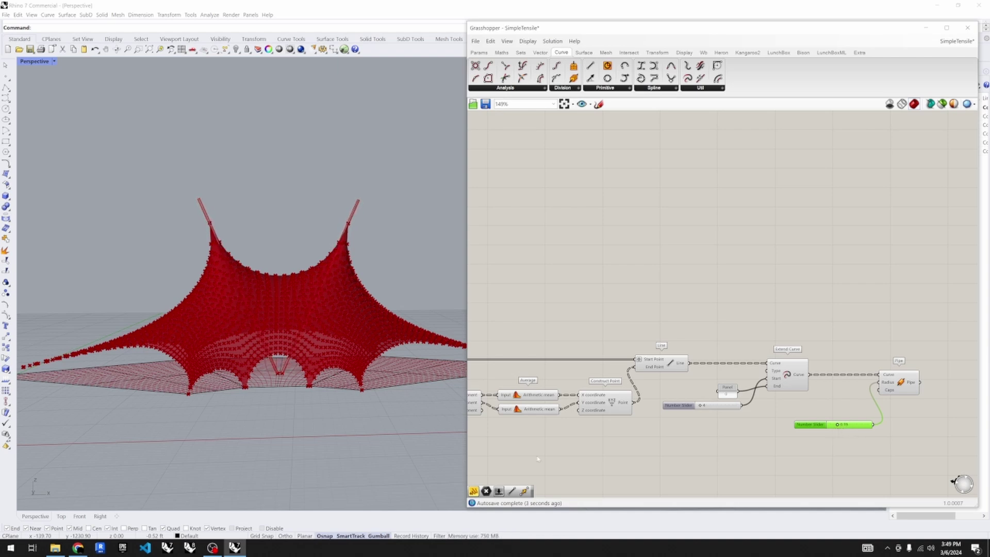
pyautogui.moveTo(376, 407)
pyautogui.mouseDown(button='right')
pyautogui.moveTo(370, 413)
pyautogui.moveTo(380, 367)
pyautogui.moveTo(374, 390)
pyautogui.moveTo(342, 407)
pyautogui.moveTo(368, 410)
pyautogui.mouseUp(button='right')
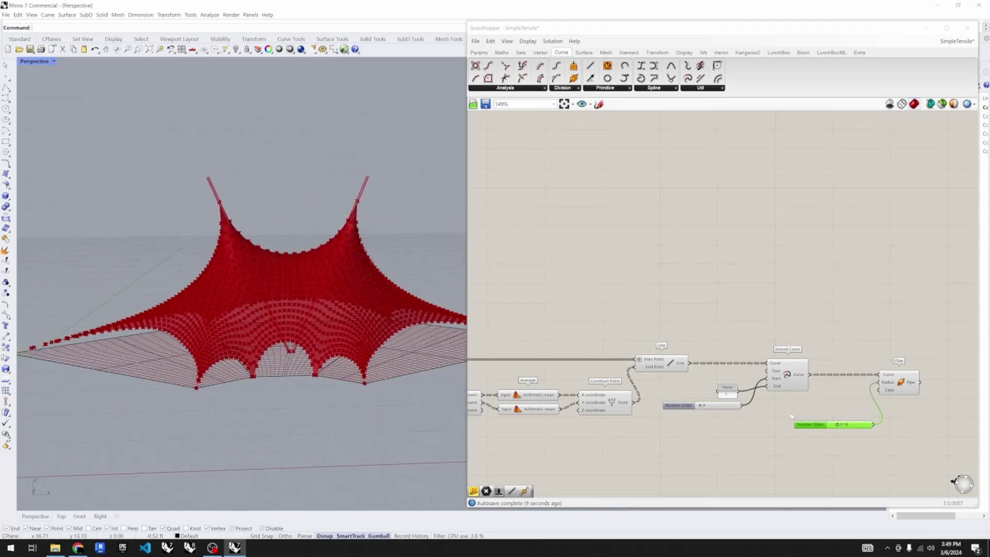
# - Set the Closest Points Count slider to 1910 and preview the points it selects
pyautogui.scroll(-6, 819, 402)
pyautogui.scroll(10, 691, 409)
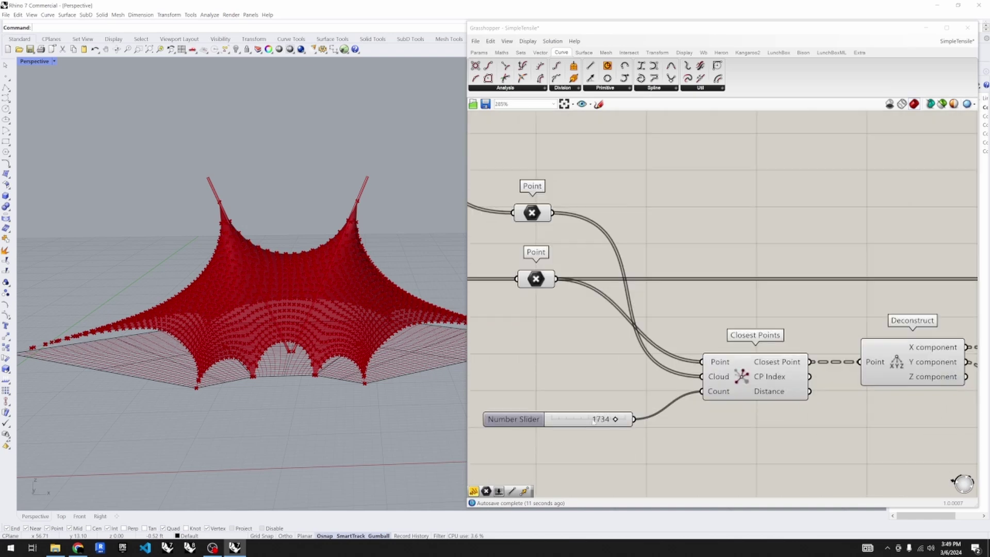
pyautogui.moveTo(616, 421)
pyautogui.mouseDown()
pyautogui.moveTo(593, 421)
pyautogui.moveTo(625, 421)
pyautogui.moveTo(591, 421)
pyautogui.moveTo(623, 424)
pyautogui.mouseUp()
pyautogui.click(723, 394)
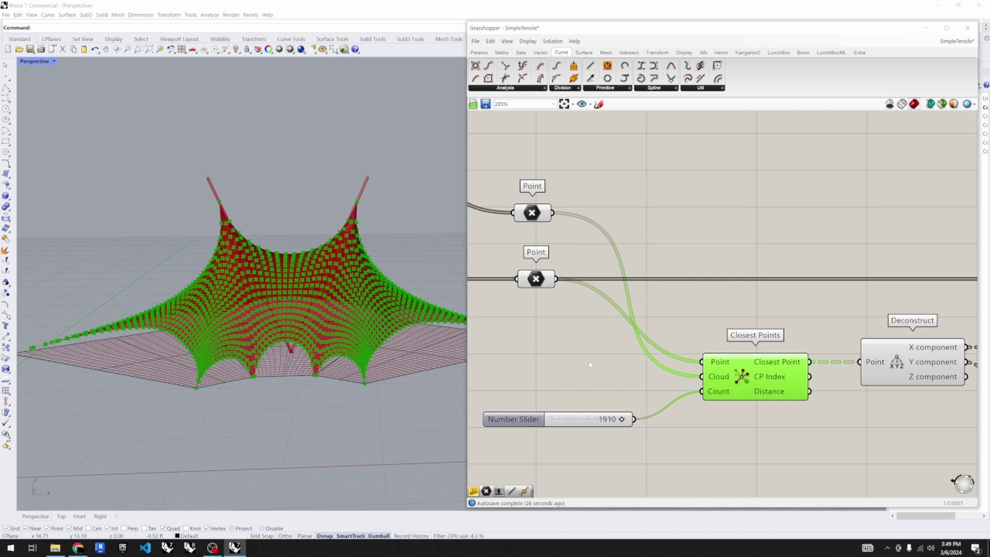
pyautogui.click(738, 428)
# - Select the peak Point parameter and move the left-hand peak's point outward, away from the other peak
pyautogui.scroll(-8, 738, 429)
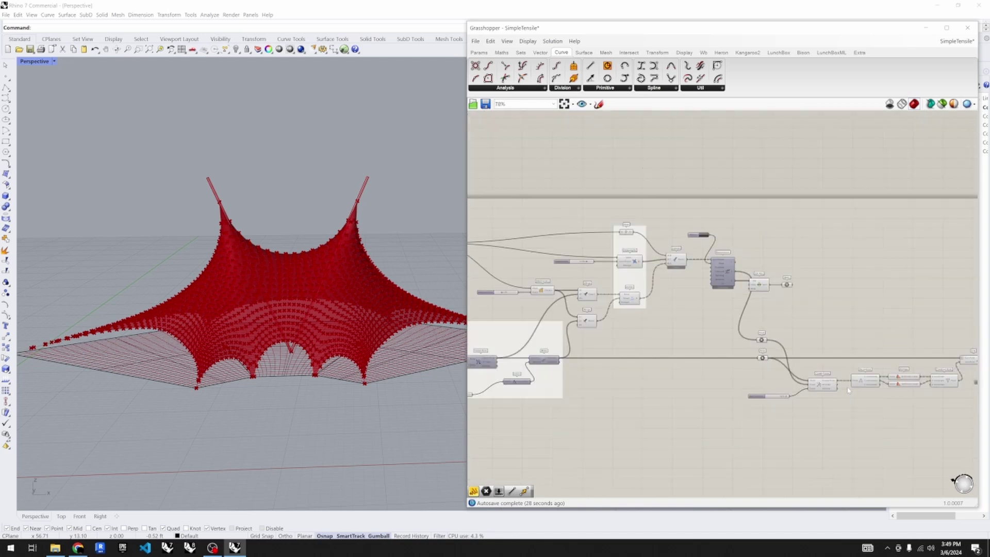
pyautogui.scroll(7, 635, 364)
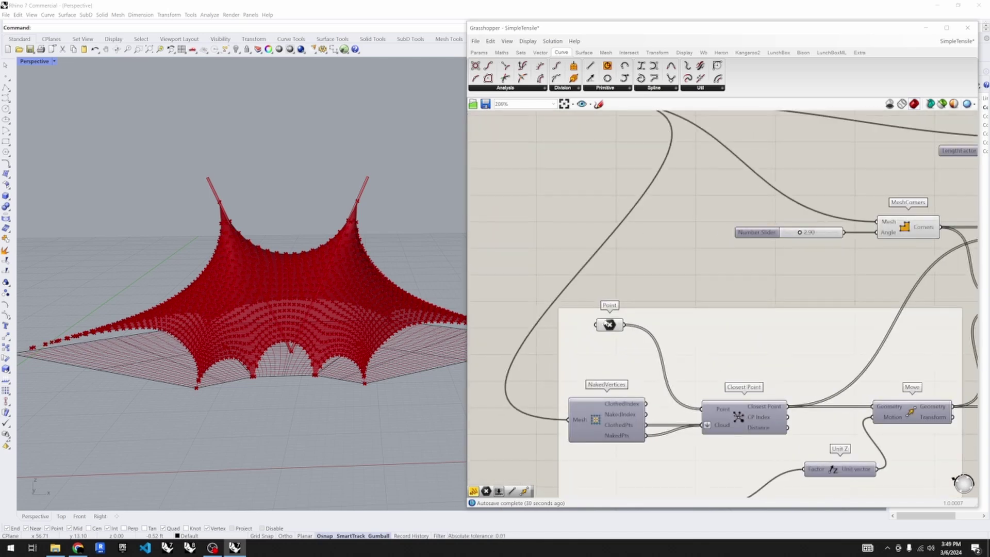
pyautogui.click(609, 325)
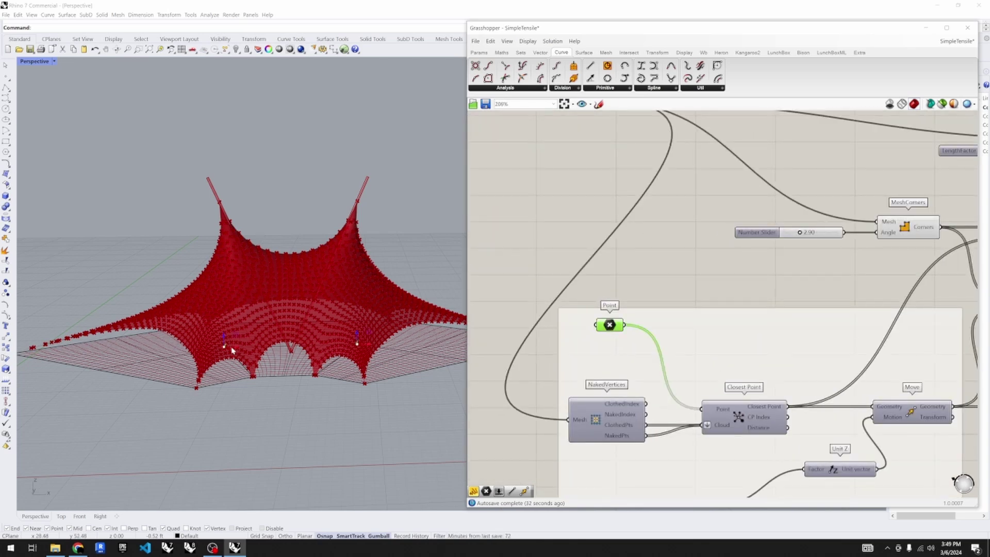
pyautogui.moveTo(234, 352); pyautogui.dragTo(195, 354)
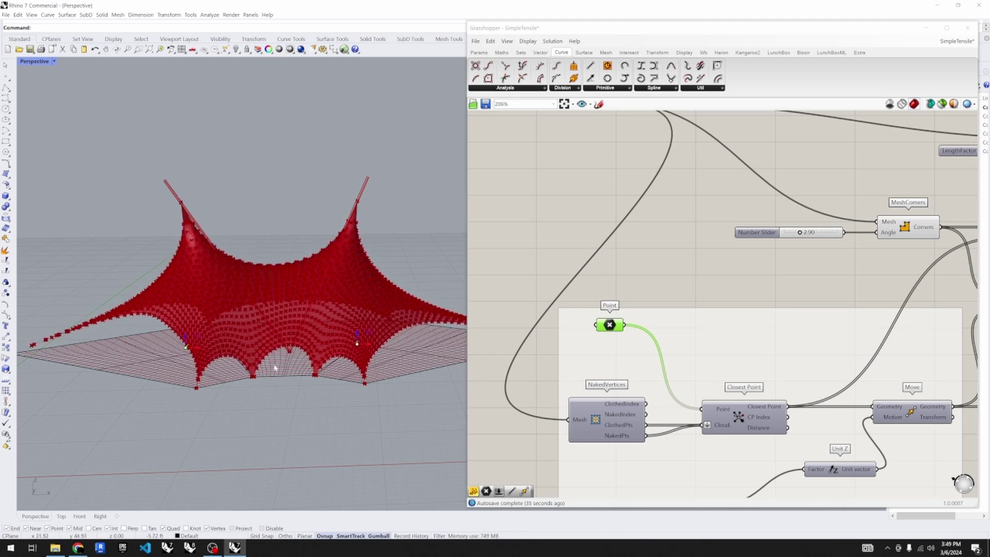
# - Lower the Closest Points Count slider to 1201 and check the new mast lean
pyautogui.scroll(-5, 704, 408)
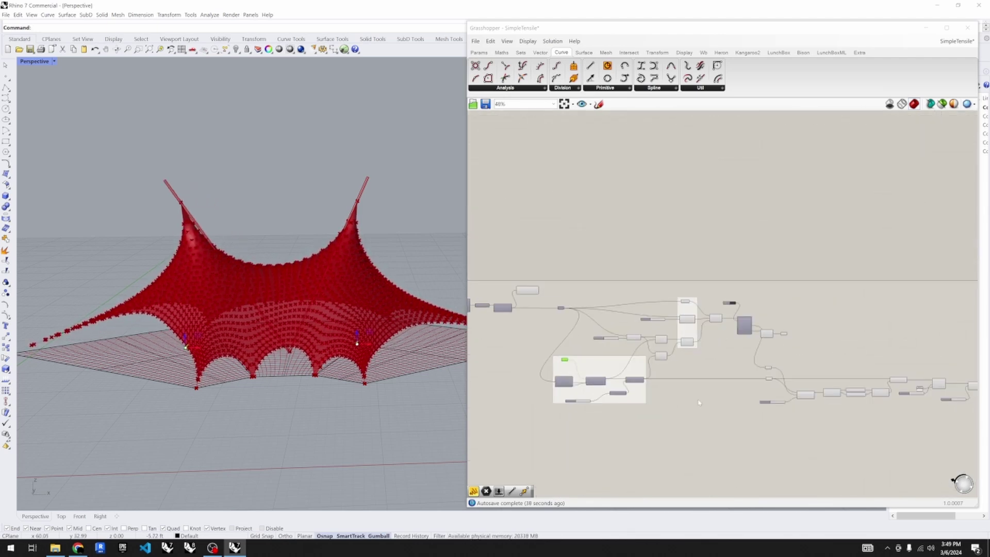
pyautogui.scroll(5, 670, 397)
pyautogui.moveTo(677, 386)
pyautogui.mouseDown()
pyautogui.moveTo(649, 389)
pyautogui.moveTo(663, 390)
pyautogui.mouseUp()
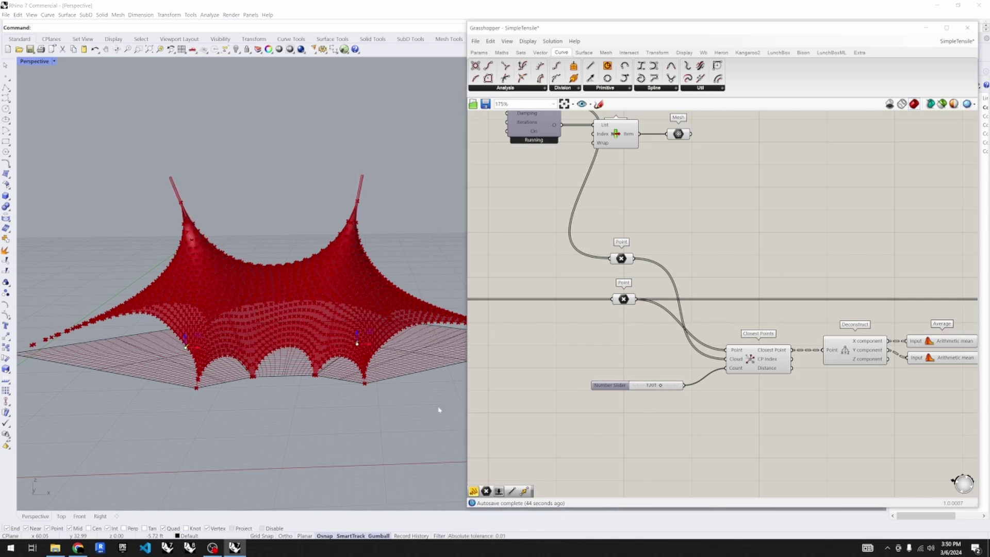
pyautogui.moveTo(438, 409); pyautogui.dragTo(215, 293, button='right')
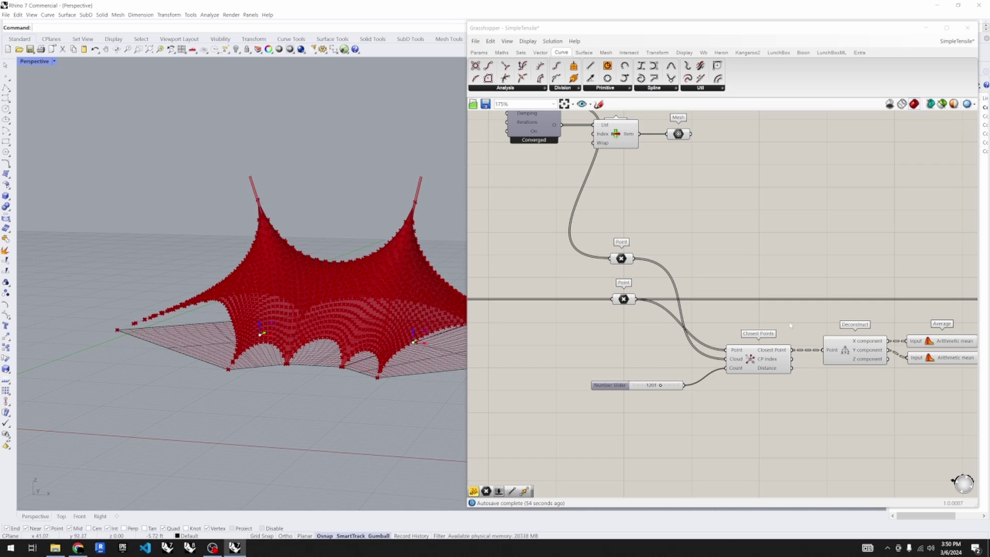
# - Shift the left-hand peak's point farther outward toward the edge of the base mesh
pyautogui.scroll(-7, 828, 328)
pyautogui.scroll(5, 561, 321)
pyautogui.scroll(3, 617, 355)
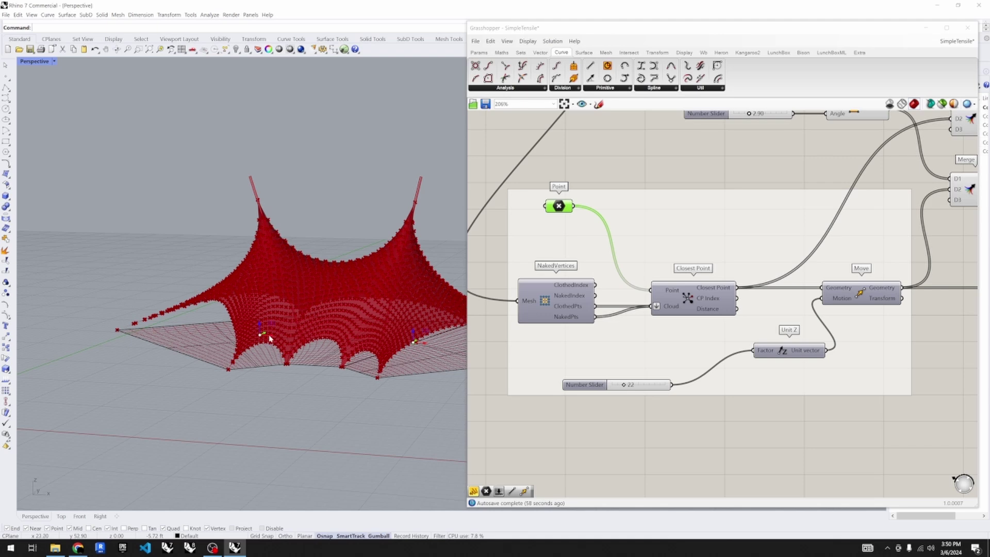
pyautogui.moveTo(264, 335); pyautogui.dragTo(212, 342)
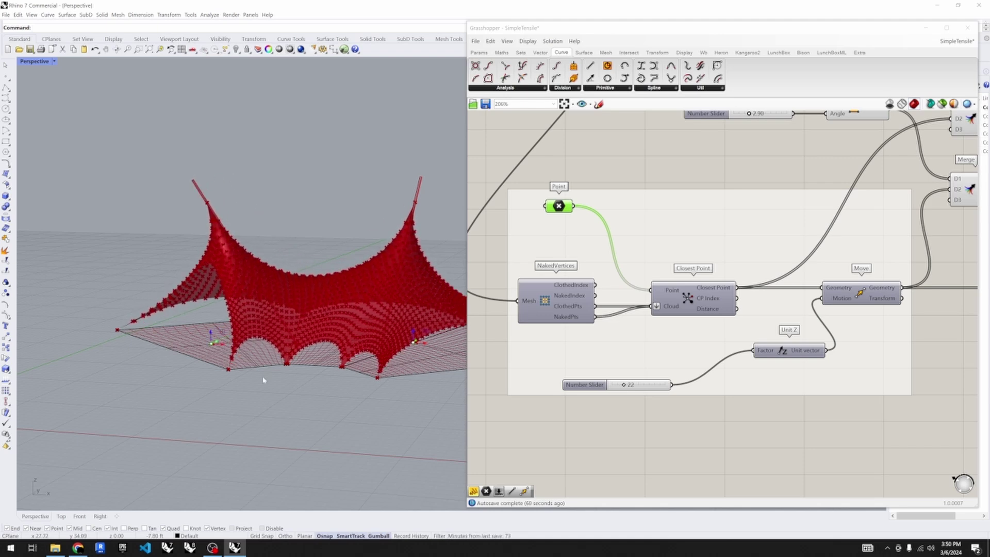
pyautogui.moveTo(289, 400); pyautogui.dragTo(359, 369, button='right')
# - Try the right-hand peak's point closer to the other peak and reposition it back outward
pyautogui.moveTo(367, 328); pyautogui.dragTo(315, 330)
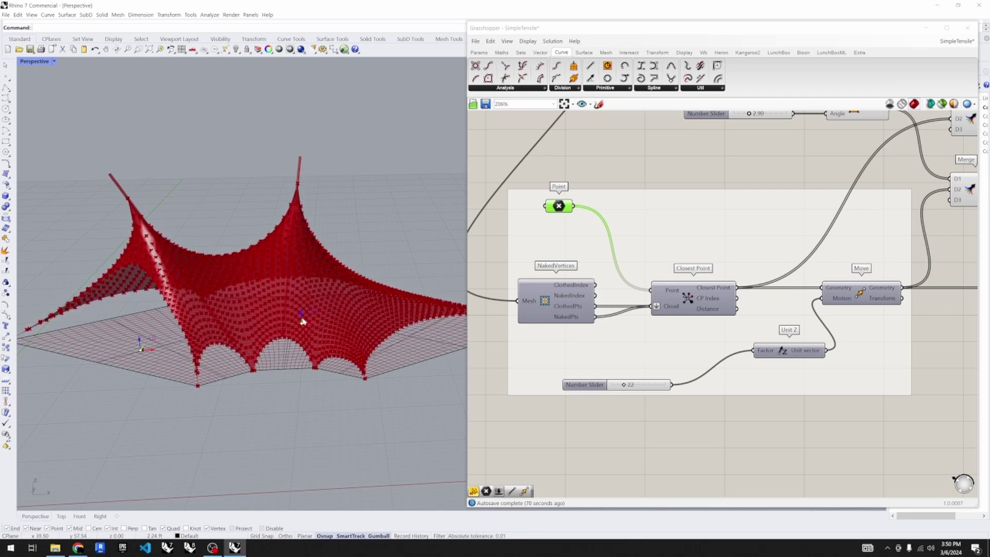
pyautogui.moveTo(356, 373); pyautogui.dragTo(354, 365, button='right')
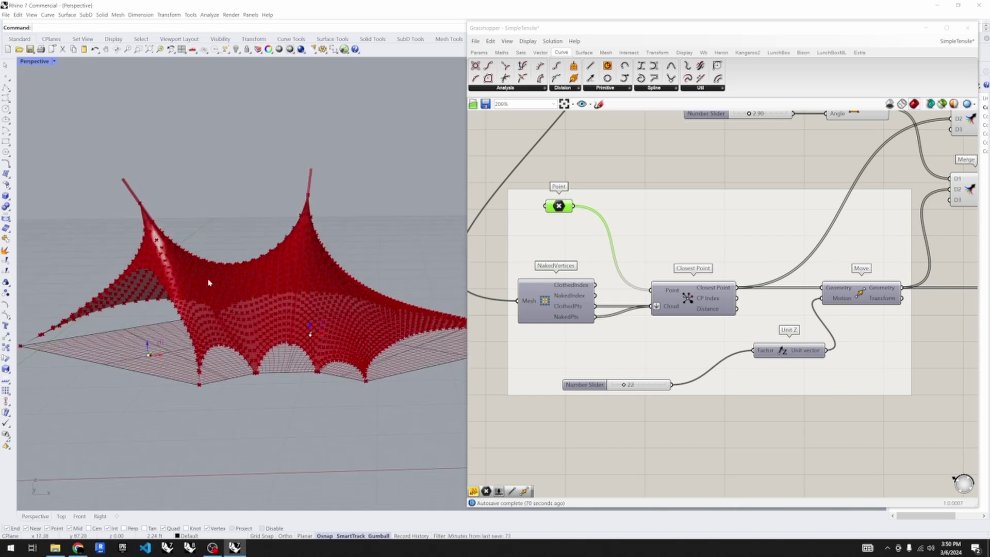
pyautogui.moveTo(319, 337); pyautogui.dragTo(390, 344)
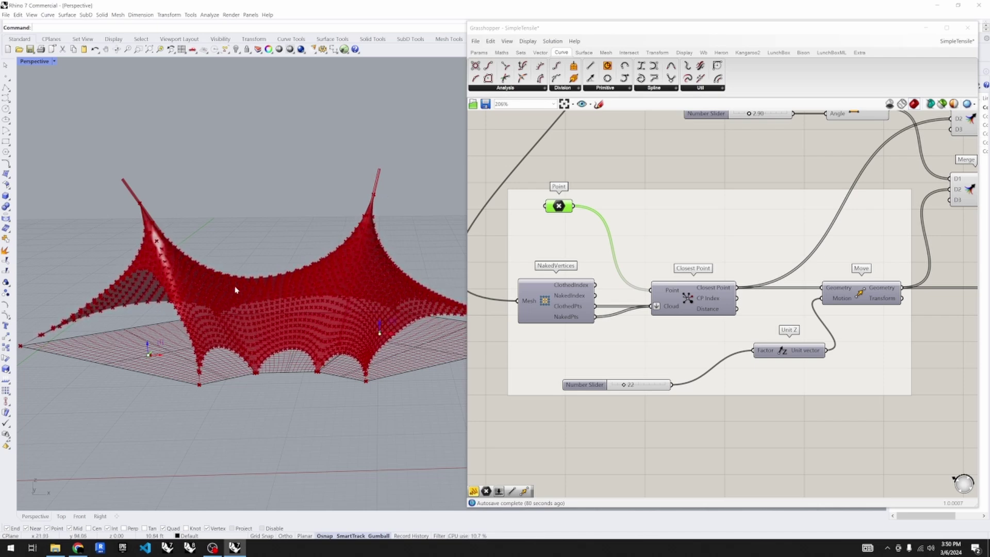
# - Reduce the Closest Points Count slider to 871 and preview the resulting masts by selecting Pipe
pyautogui.scroll(-6, 526, 378)
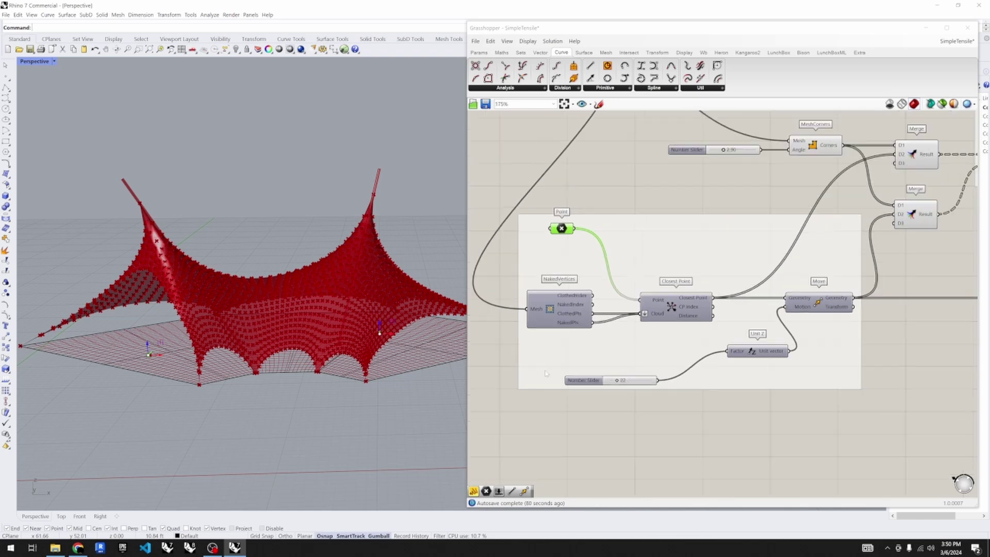
pyautogui.scroll(6, 542, 335)
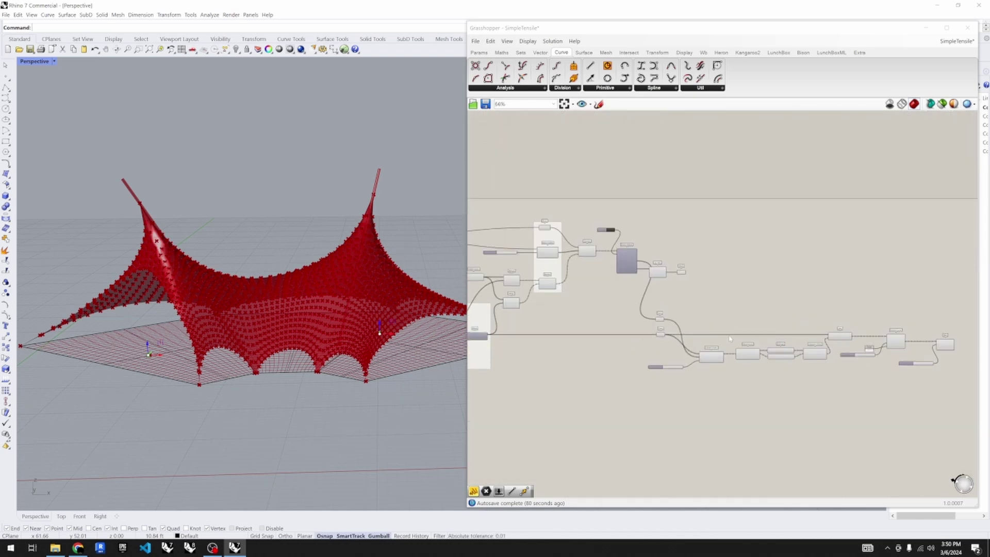
pyautogui.click(687, 363)
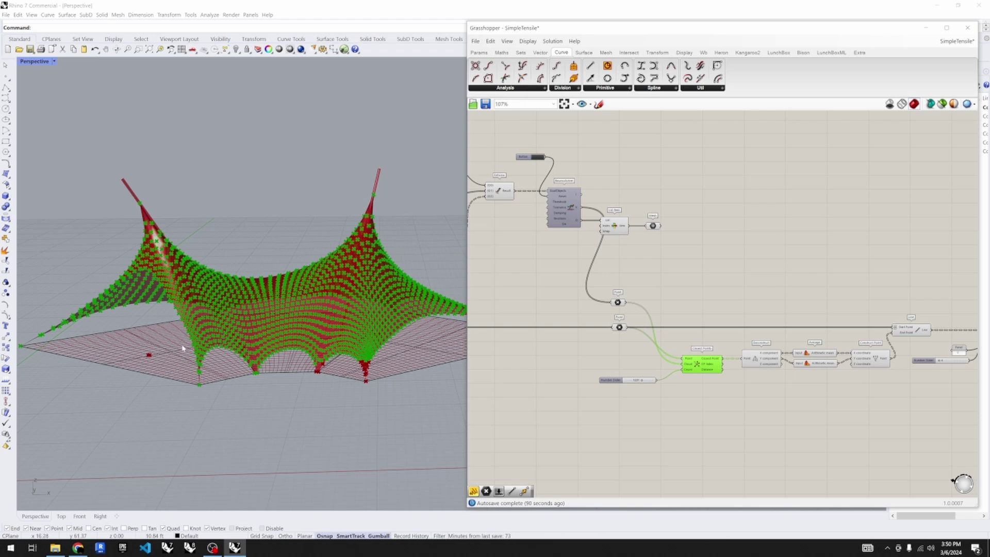
pyautogui.scroll(3, 649, 381)
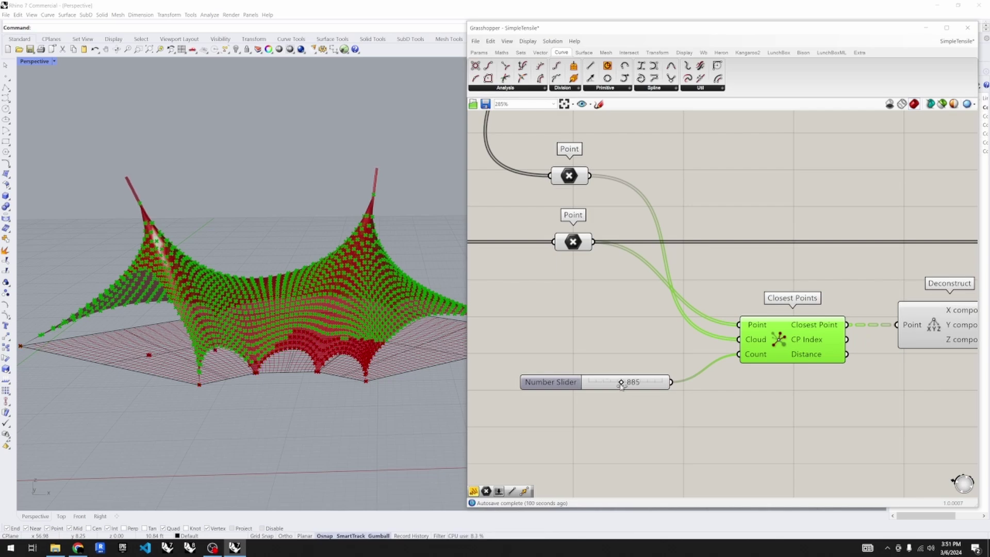
pyautogui.moveTo(319, 346); pyautogui.dragTo(261, 334, button='right')
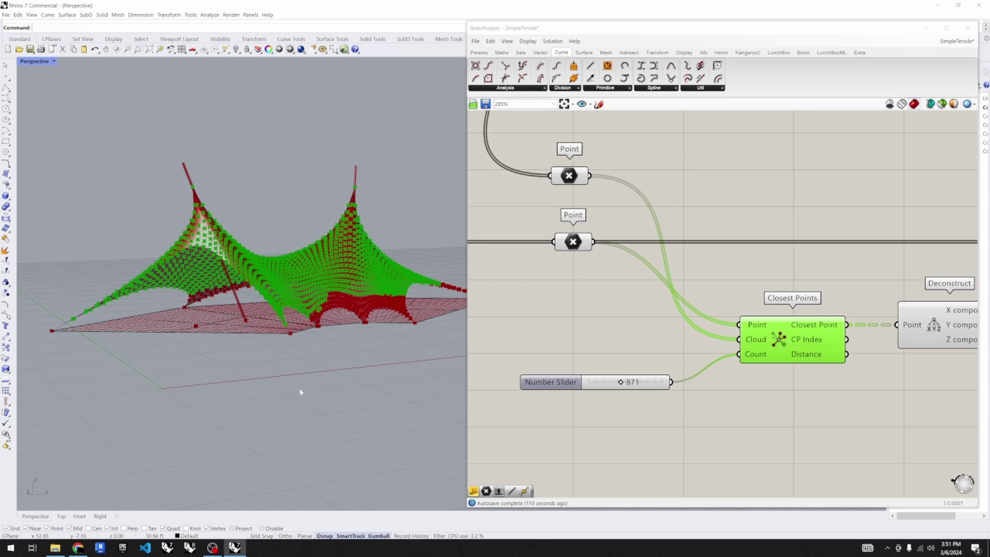
pyautogui.moveTo(301, 392); pyautogui.dragTo(392, 383, button='right')
pyautogui.scroll(-5, 799, 297)
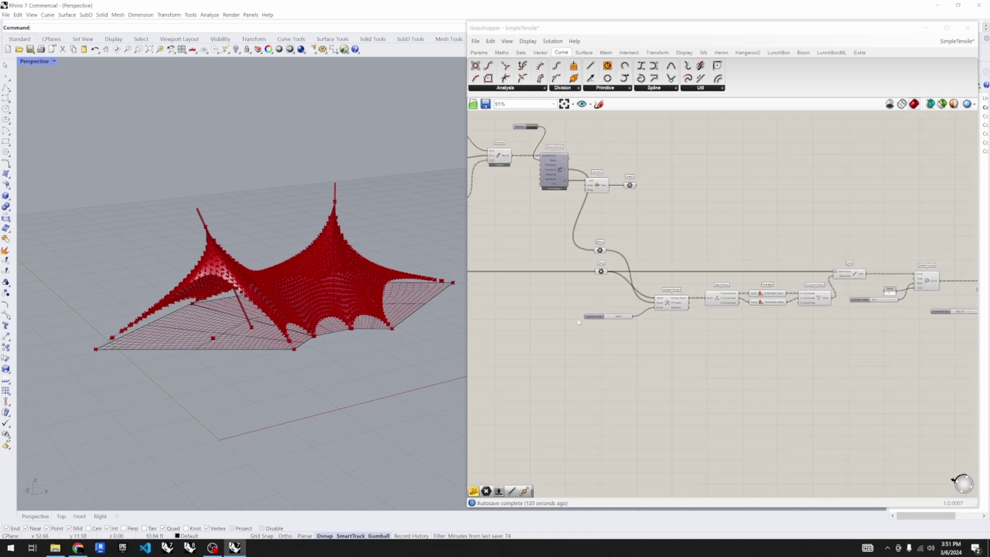
pyautogui.scroll(5, 799, 297)
pyautogui.click(885, 303)
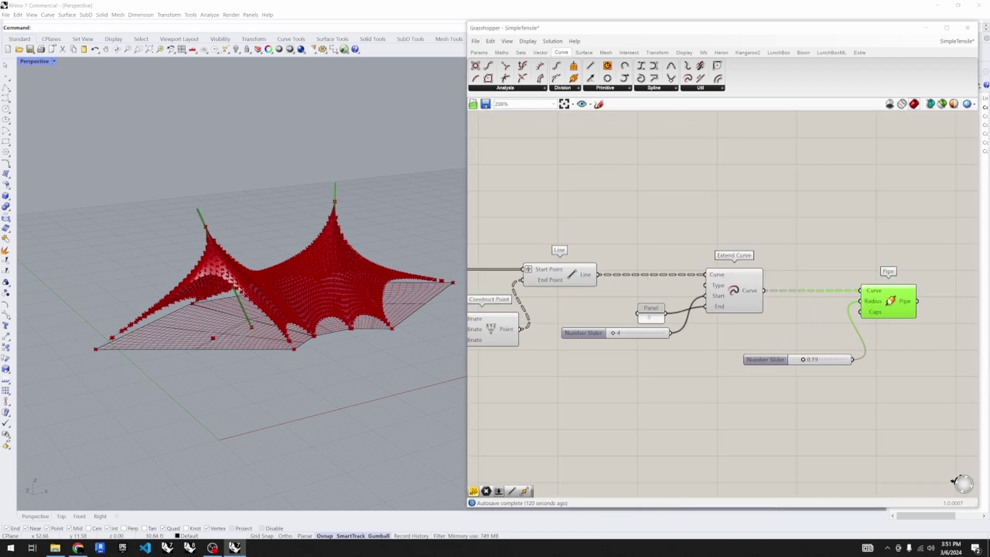
pyautogui.moveTo(322, 364); pyautogui.dragTo(248, 343, button='right')
# - Reselect the peak Point parameter, test the left-hand peak's point near the other mast and move it back outward
pyautogui.scroll(-5, 836, 356)
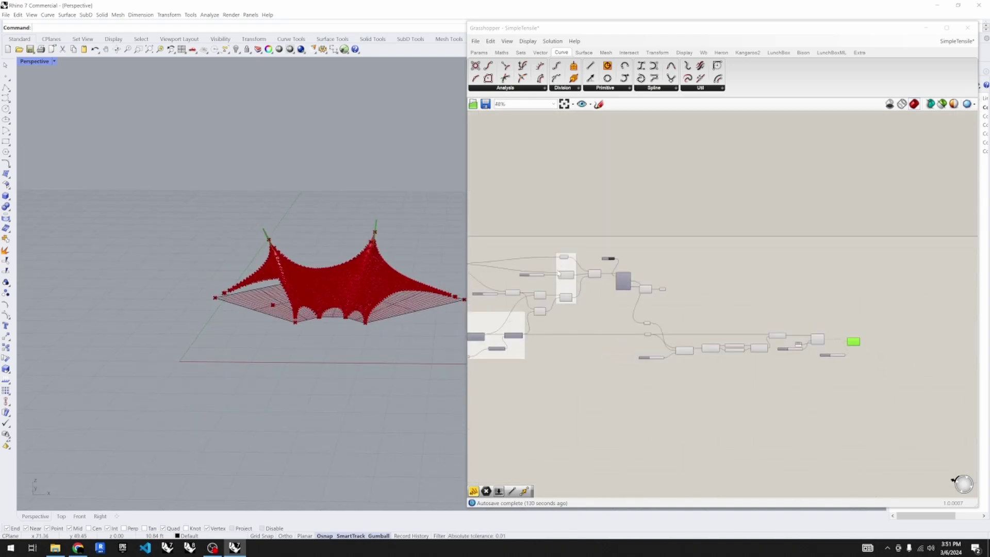
pyautogui.scroll(5, 559, 273)
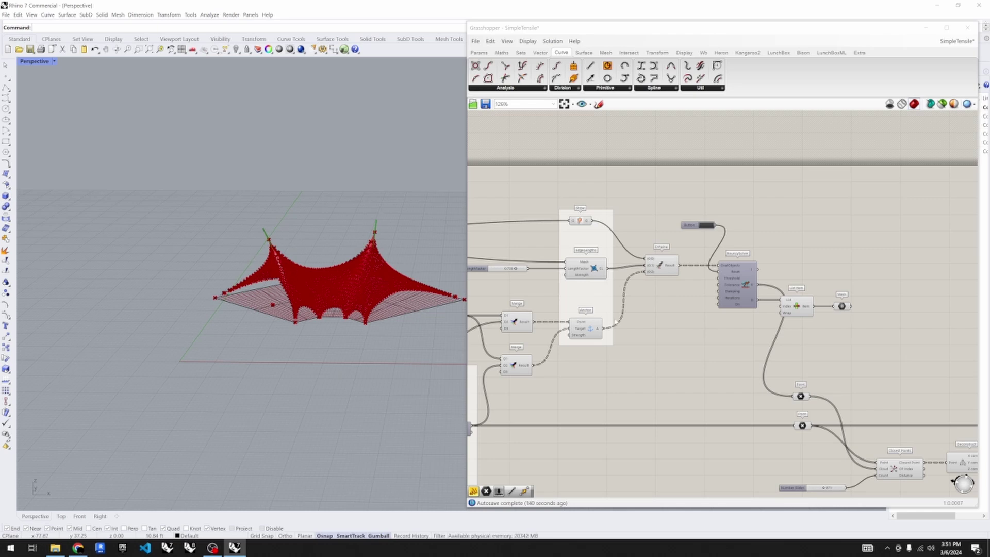
pyautogui.moveTo(617, 322); pyautogui.dragTo(569, 320, button='right')
pyautogui.scroll(3, 569, 320)
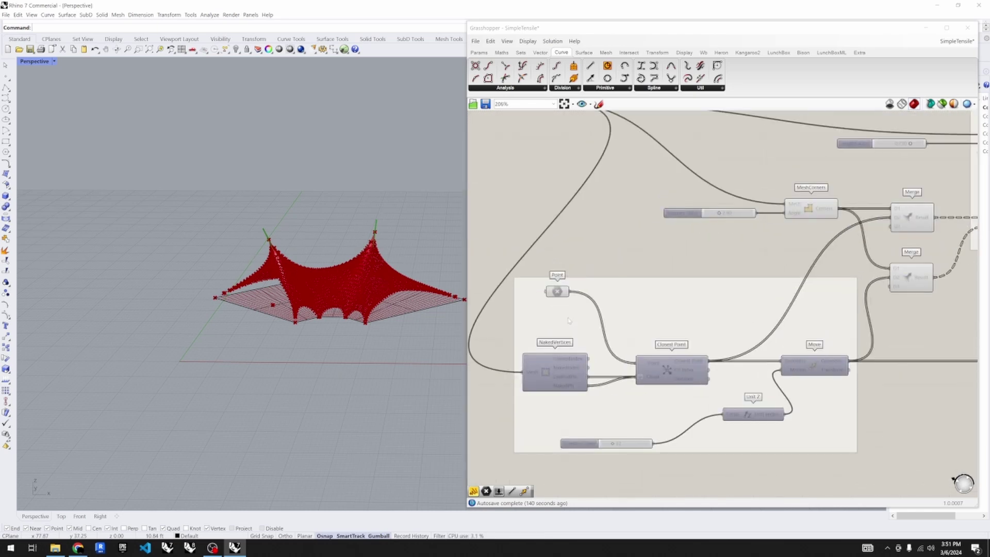
pyautogui.click(556, 287)
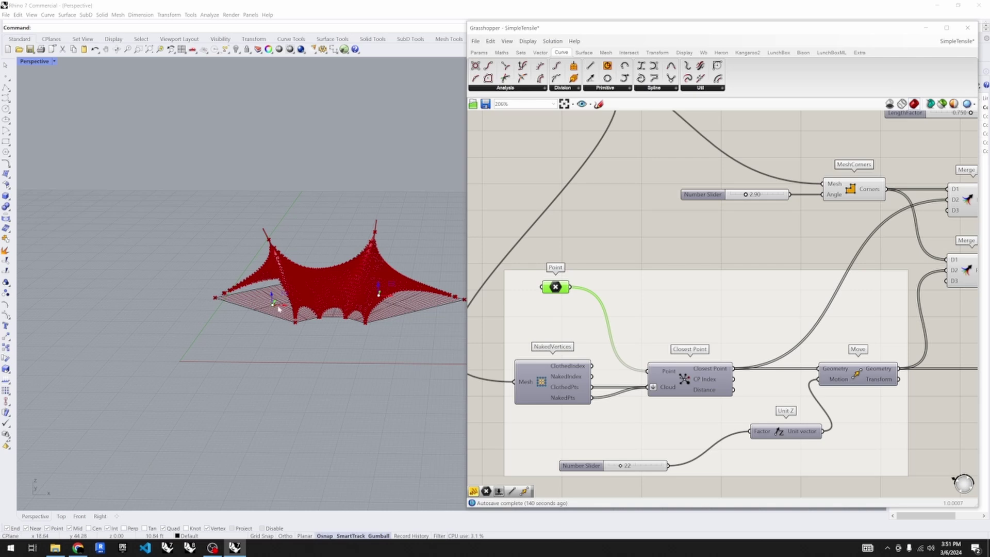
pyautogui.moveTo(282, 307); pyautogui.dragTo(321, 309)
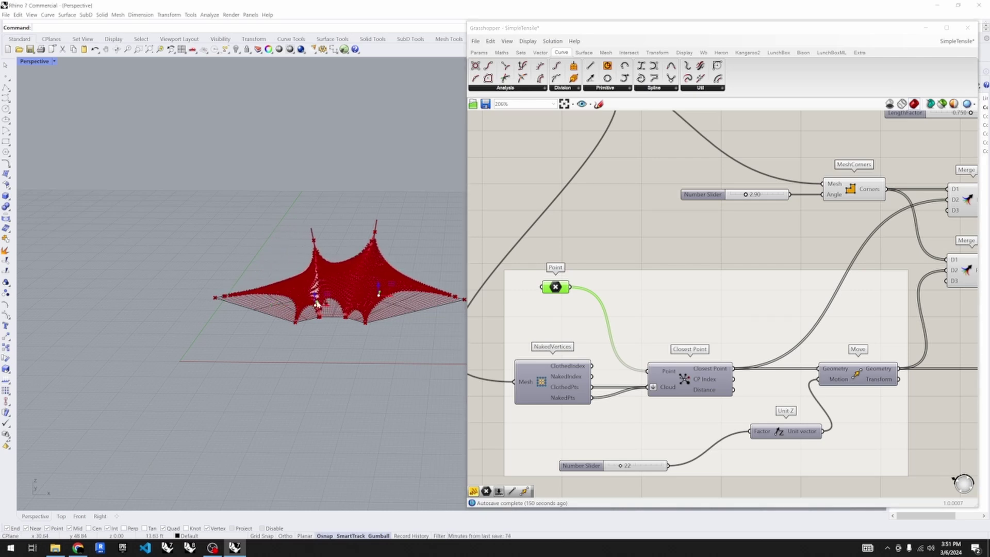
pyautogui.scroll(2, 321, 298)
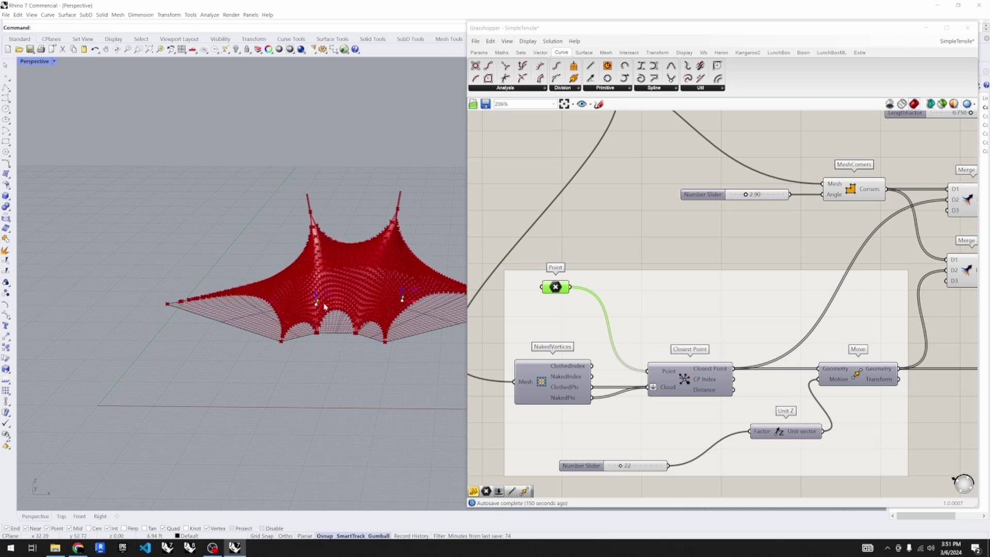
pyautogui.moveTo(316, 308); pyautogui.dragTo(248, 309)
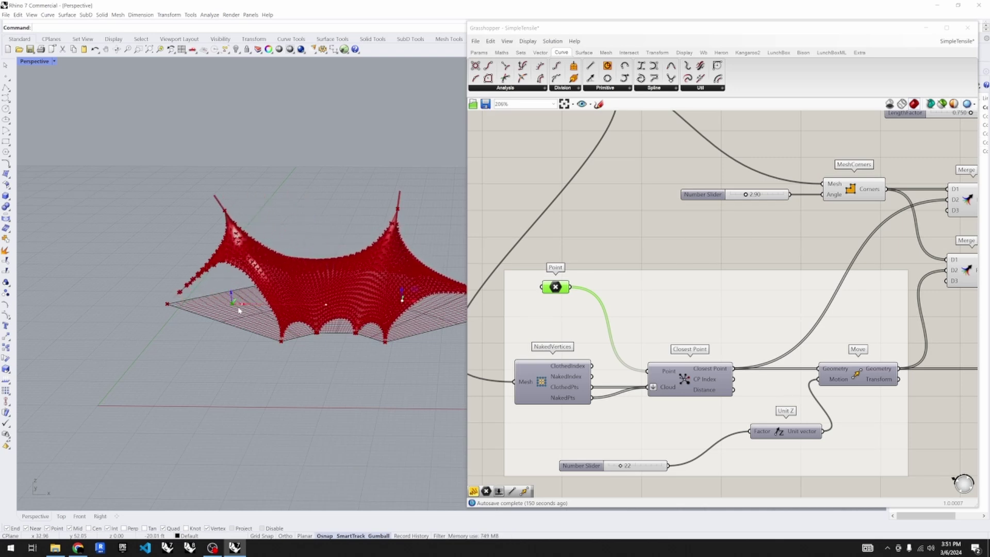
# - Move the left-hand peak's point slightly inward from the edge of the base mesh
pyautogui.moveTo(238, 310); pyautogui.dragTo(283, 348, button='right')
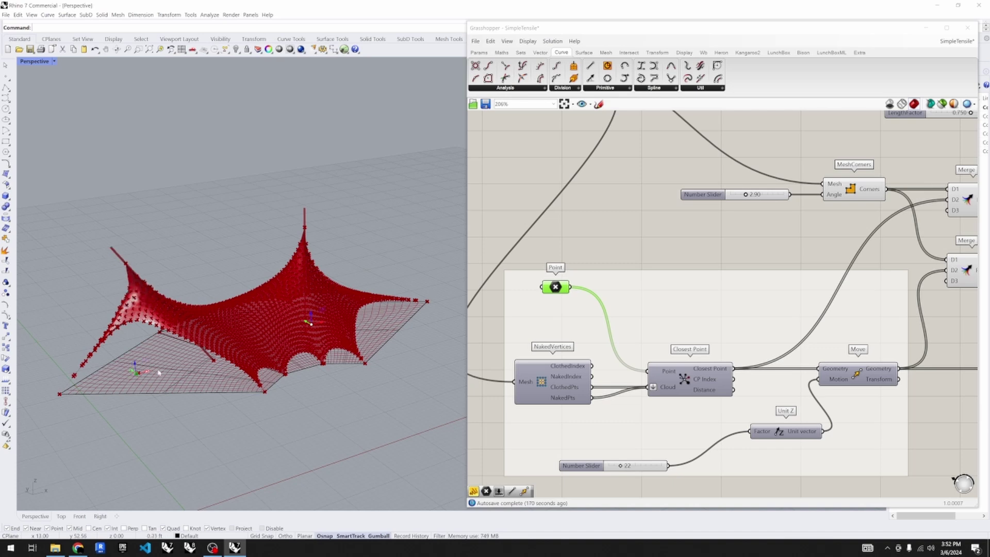
pyautogui.moveTo(160, 372); pyautogui.dragTo(178, 368)
pyautogui.moveTo(264, 390); pyautogui.dragTo(295, 384, button='right')
pyautogui.scroll(-3, 301, 362)
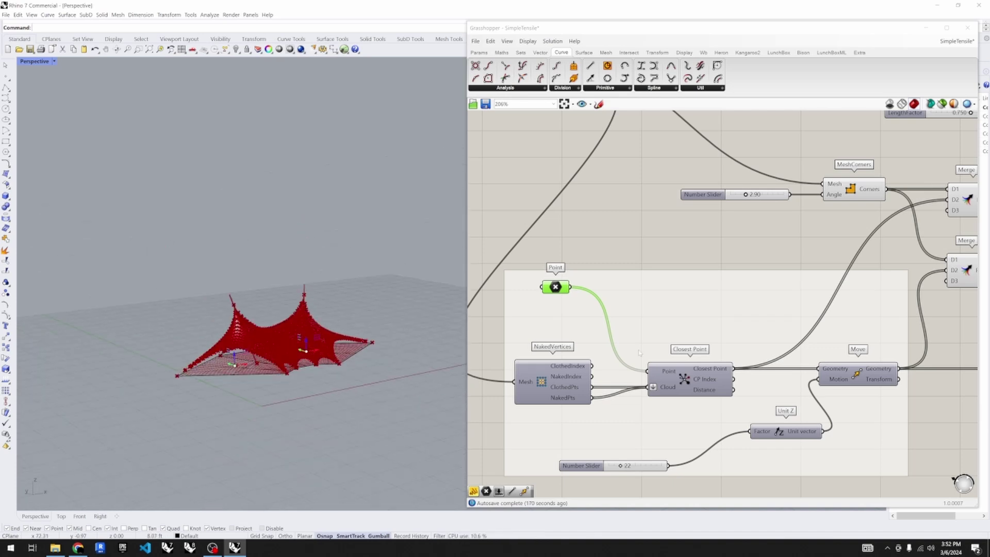
# - Turn off the preview of the membrane-vertex Point parameter and the Closest Points component
pyautogui.scroll(-8, 587, 332)
pyautogui.scroll(8, 587, 332)
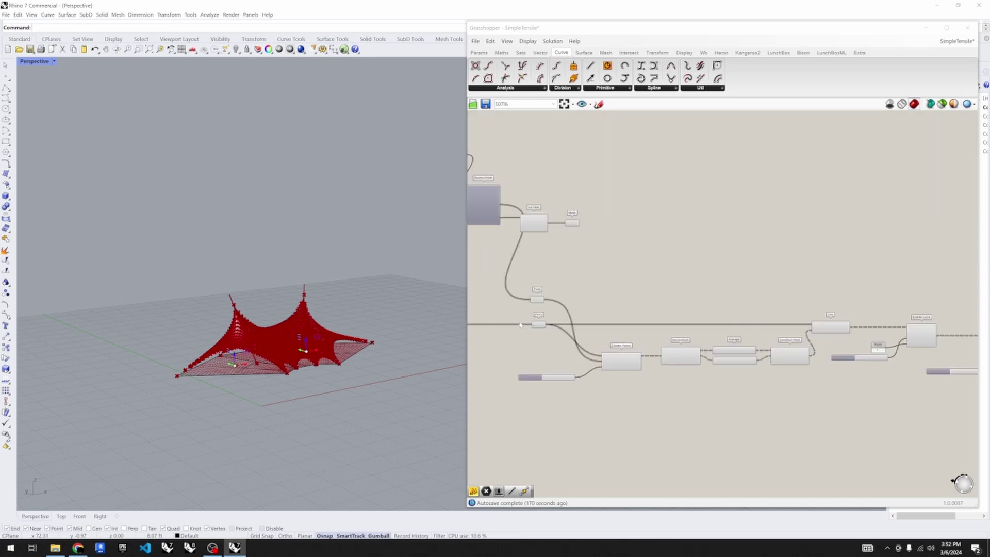
pyautogui.click(548, 285)
pyautogui.middleClick(548, 285)
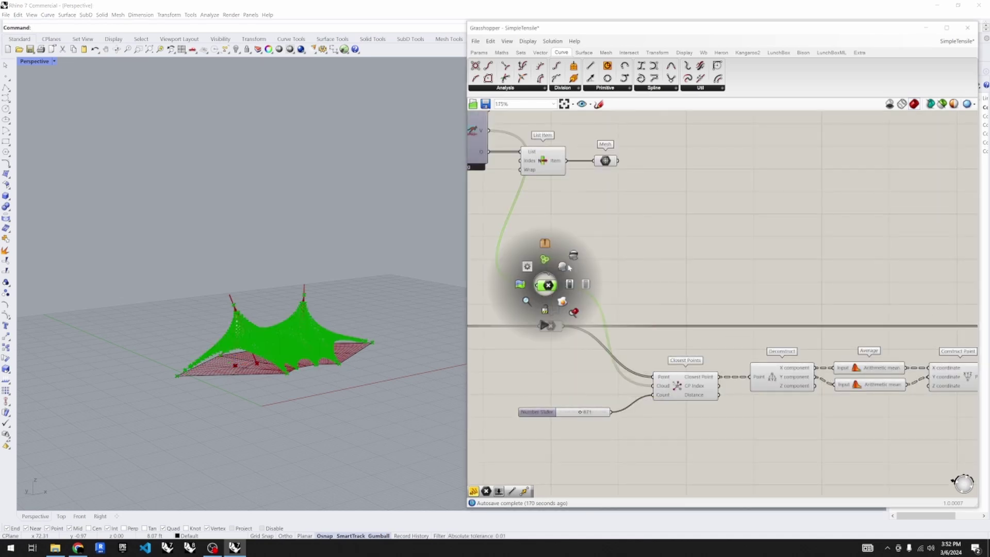
pyautogui.click(680, 381)
pyautogui.middleClick(679, 372)
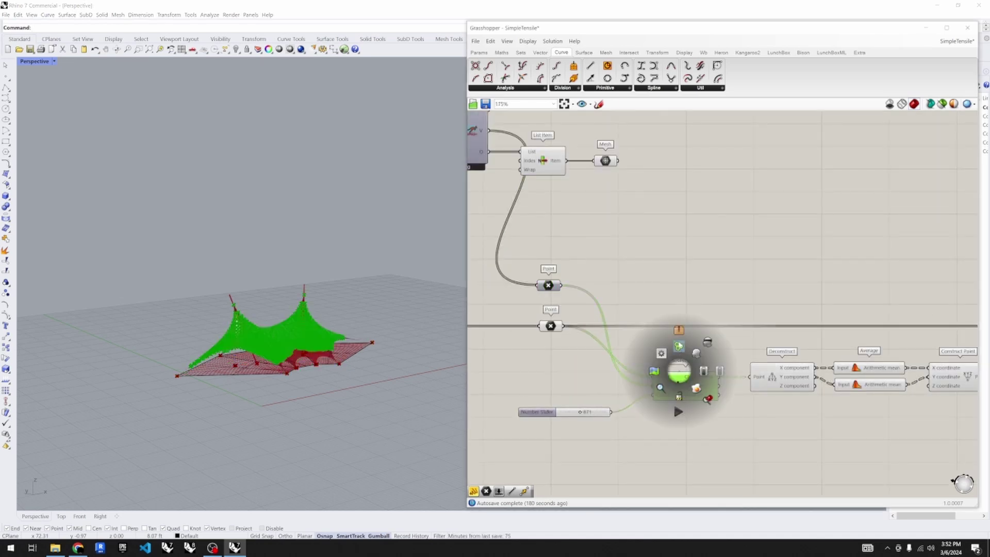
pyautogui.click(697, 351)
pyautogui.scroll(5, 283, 366)
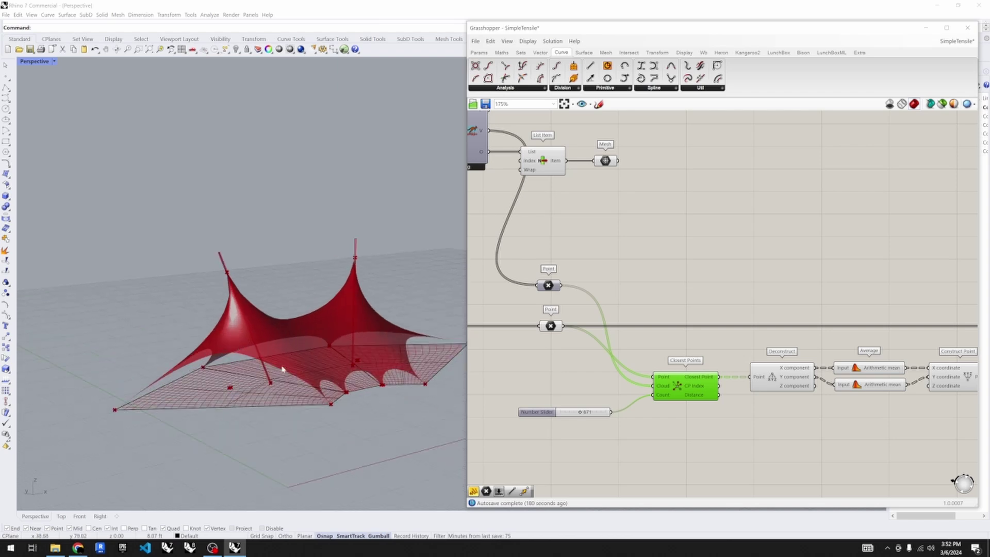
# - Reset the BouncySolver simulation with its connected Button and let the membrane relax again
pyautogui.moveTo(371, 405)
pyautogui.mouseDown(button='right')
pyautogui.moveTo(375, 392)
pyautogui.moveTo(355, 402)
pyautogui.moveTo(363, 379)
pyautogui.moveTo(369, 412)
pyautogui.mouseUp(button='right')
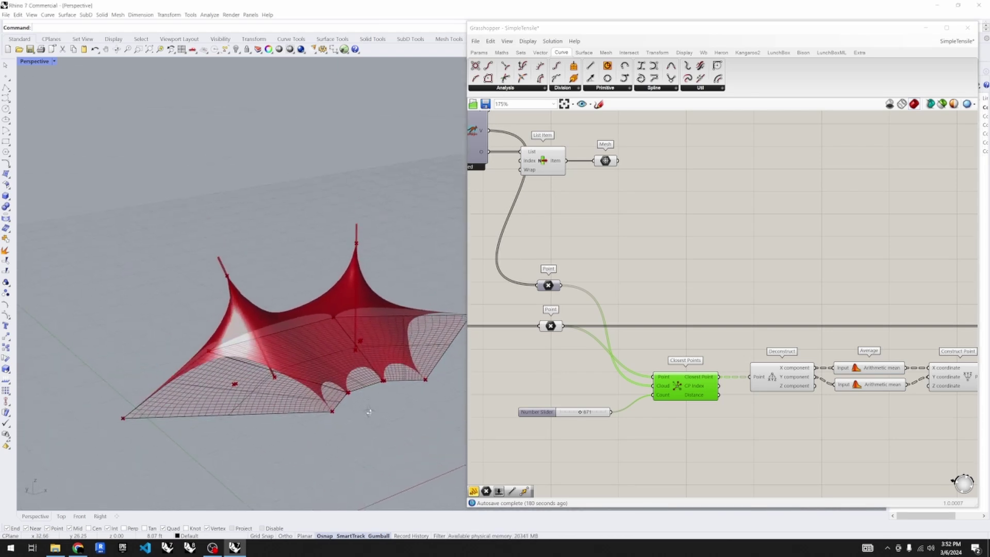
pyautogui.scroll(-3, 617, 385)
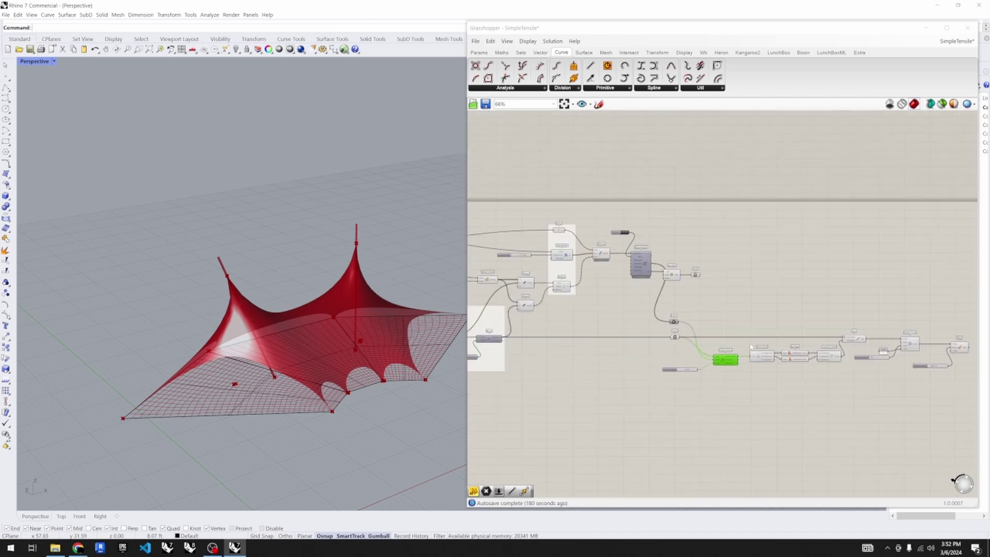
pyautogui.scroll(6, 628, 221)
pyautogui.click(669, 209)
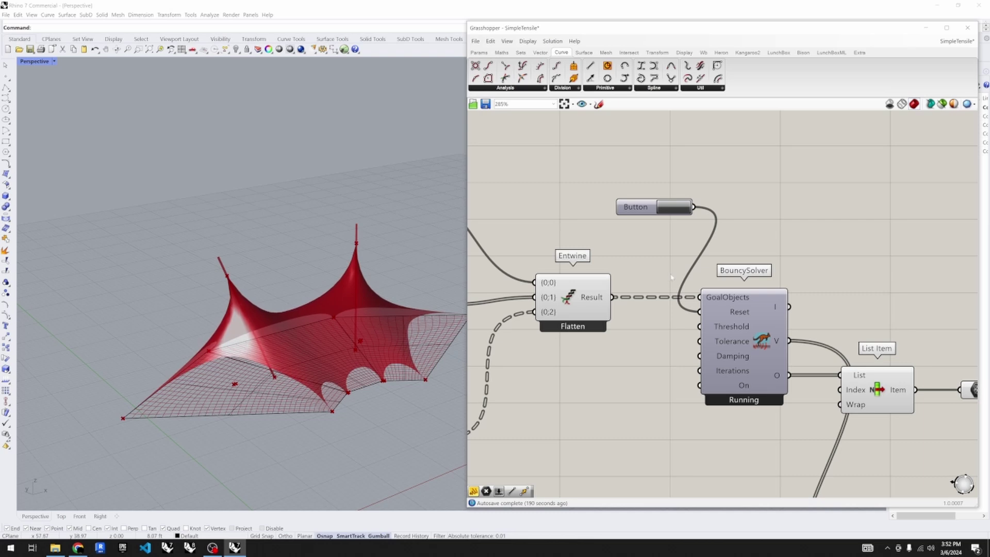
pyautogui.click(676, 209)
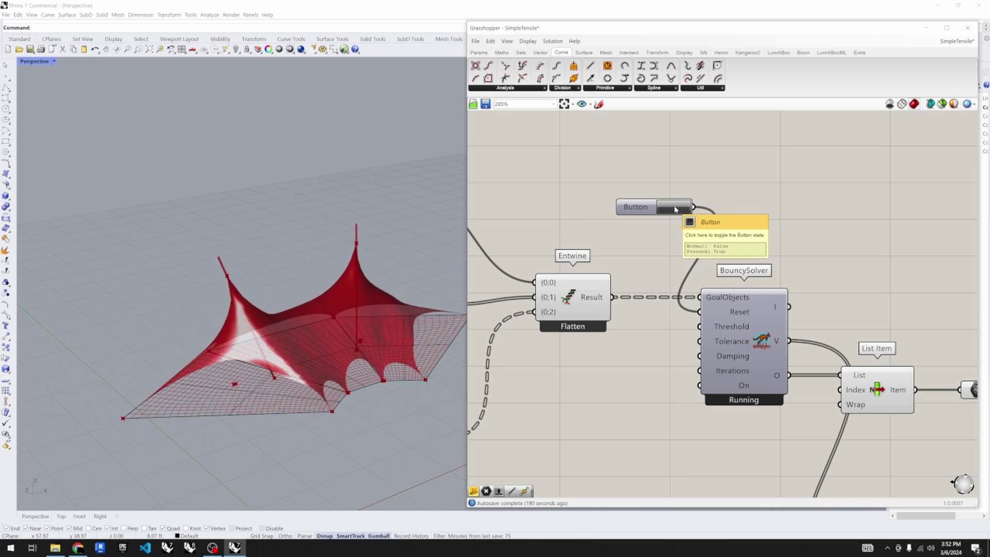
pyautogui.click(675, 208)
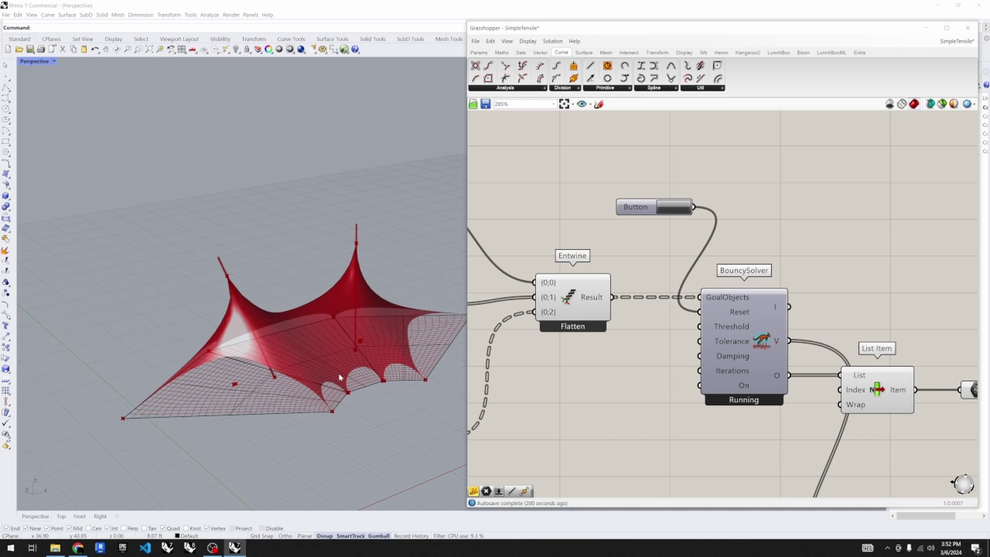
# - Reselect the peak Point parameter, shift one peak's point sideways toward the scalloped edge of the membrane and deselect the parameter
pyautogui.moveTo(376, 438); pyautogui.dragTo(264, 243, button='right')
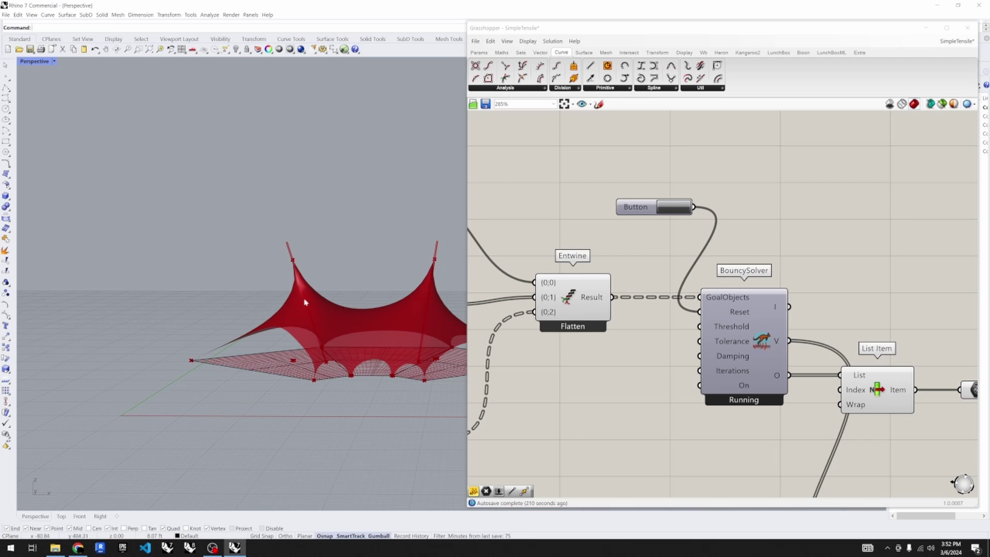
pyautogui.moveTo(340, 384); pyautogui.dragTo(389, 432, button='right')
pyautogui.scroll(-6, 584, 379)
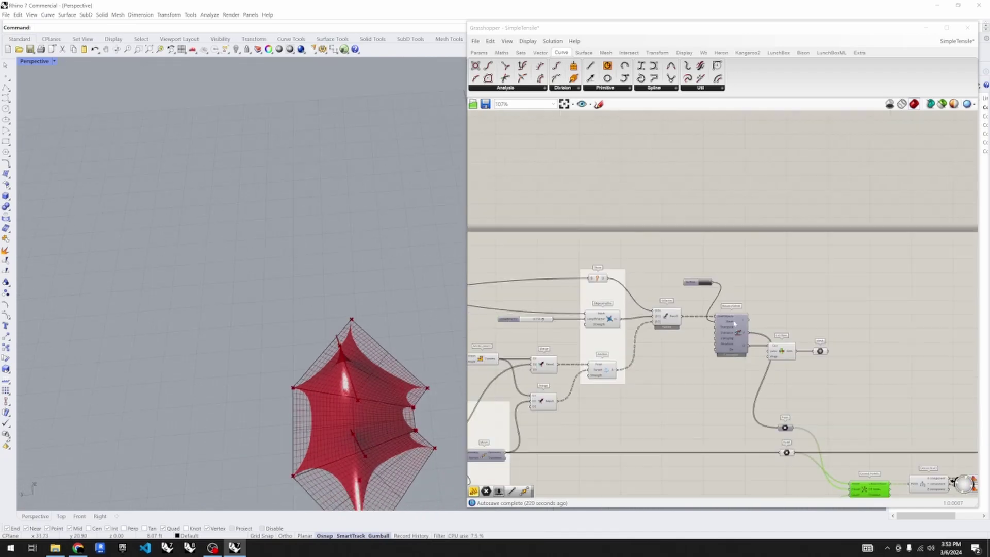
pyautogui.scroll(4, 613, 381)
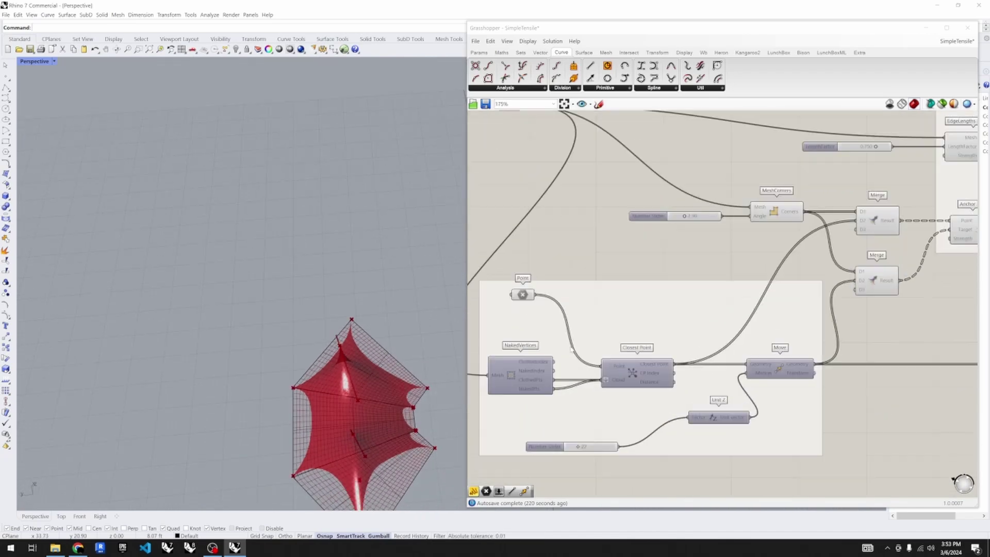
pyautogui.click(522, 295)
pyautogui.moveTo(350, 483); pyautogui.dragTo(387, 482)
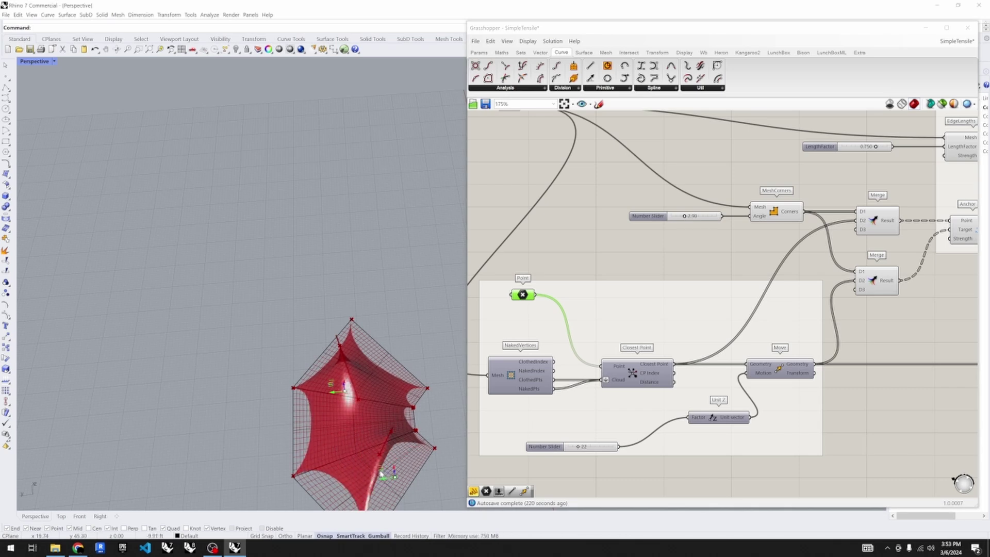
pyautogui.moveTo(386, 482); pyautogui.dragTo(332, 430, button='right')
pyautogui.scroll(-3, 332, 430)
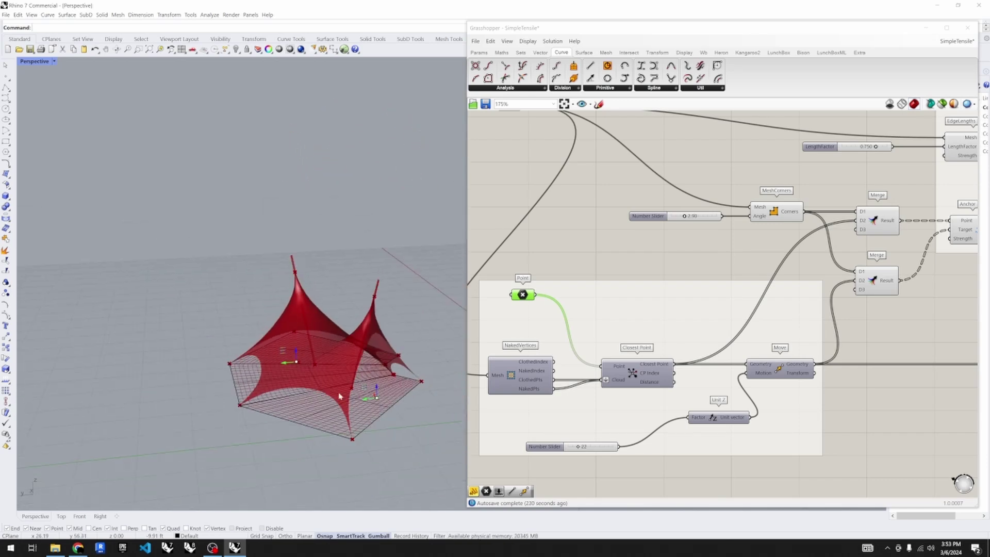
pyautogui.scroll(2, 309, 402)
pyautogui.scroll(-3, 291, 380)
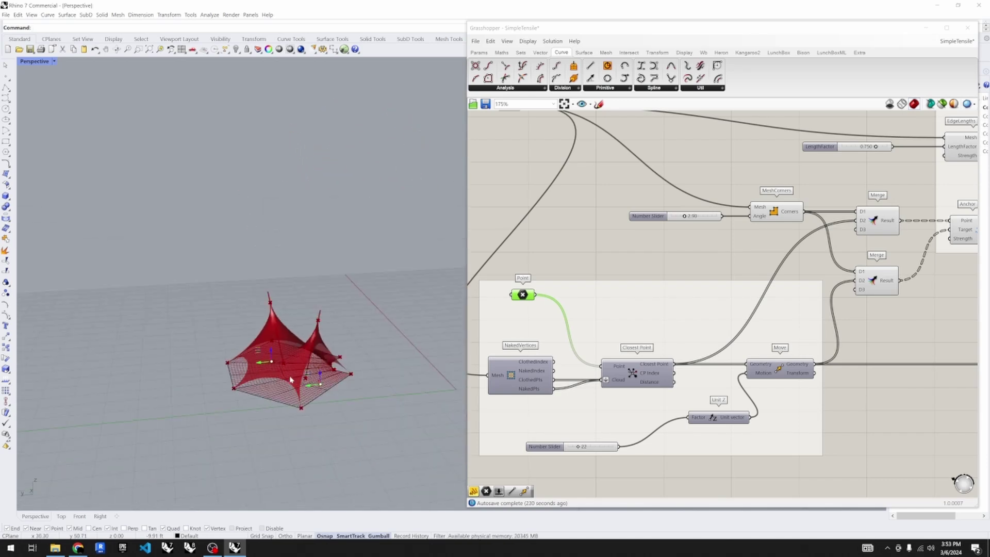
pyautogui.click(552, 251)
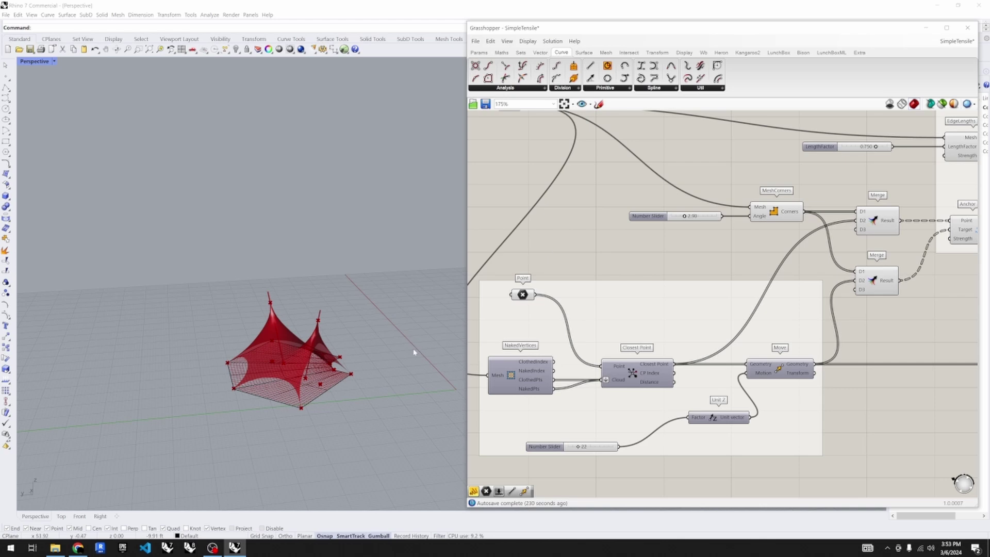
pyautogui.moveTo(323, 382); pyautogui.dragTo(366, 408, button='right')
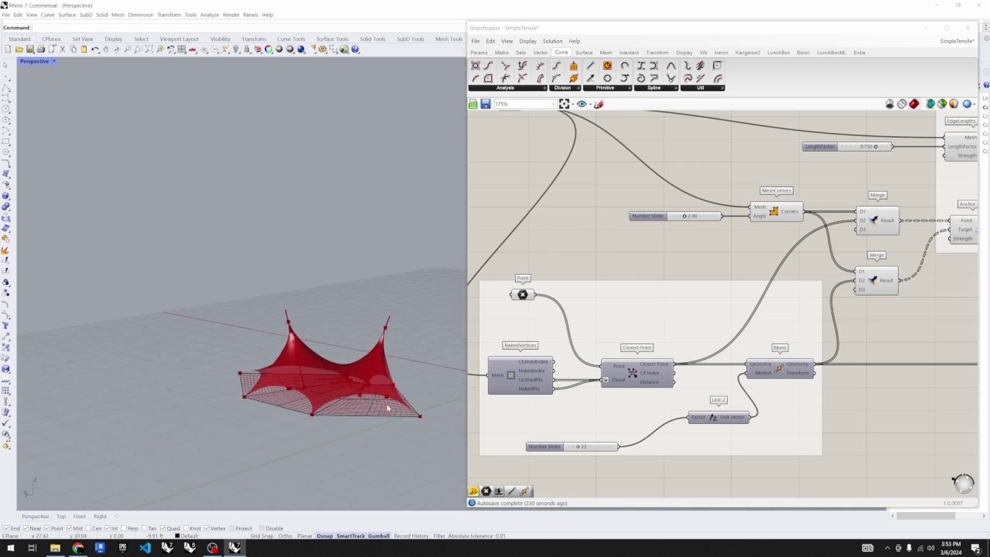